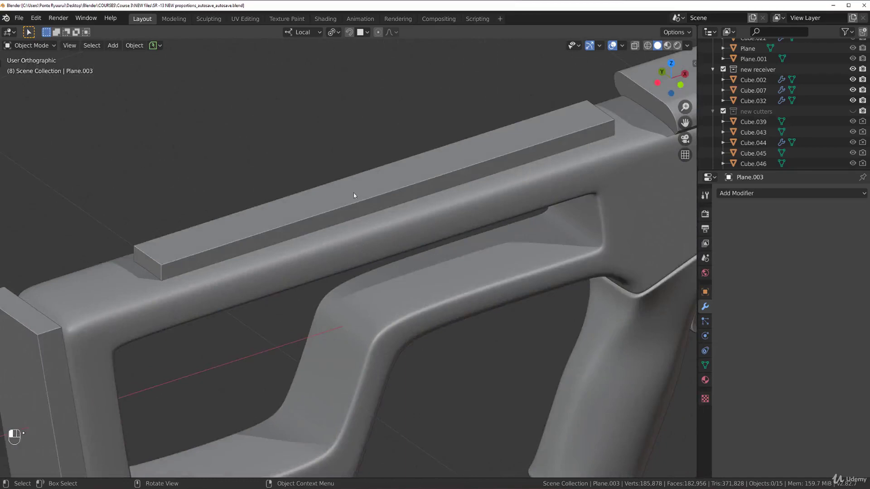
Step: Widen the rectangular block on top of the stock by scaling it along its local Y axis
key(KP_5)
key(KP_7)
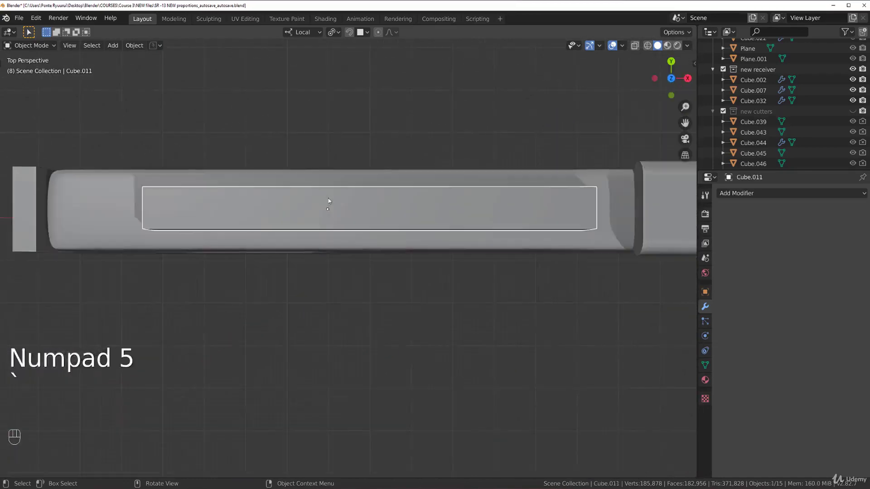
key(KP_5)
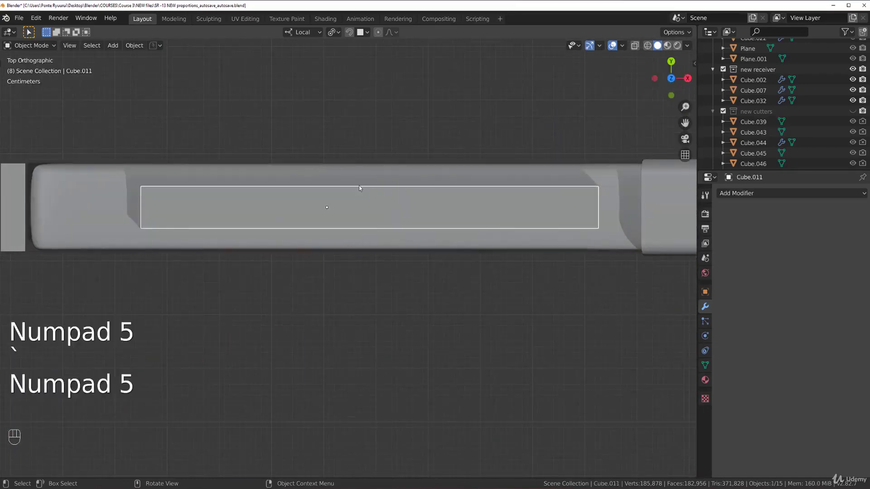
shift+middle_drag(358, 188, 337, 236)
key(s)
key(y)
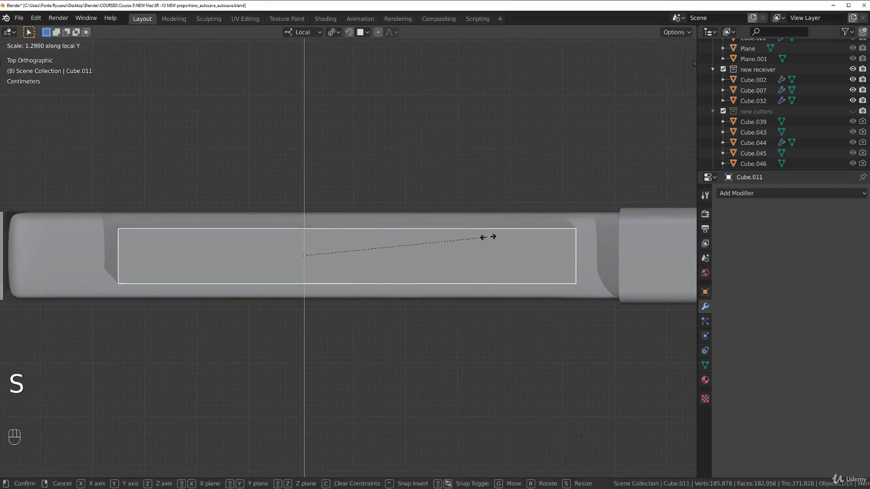
click(515, 239)
middle_drag(499, 252, 472, 184)
scroll(429, 257, up, 3)
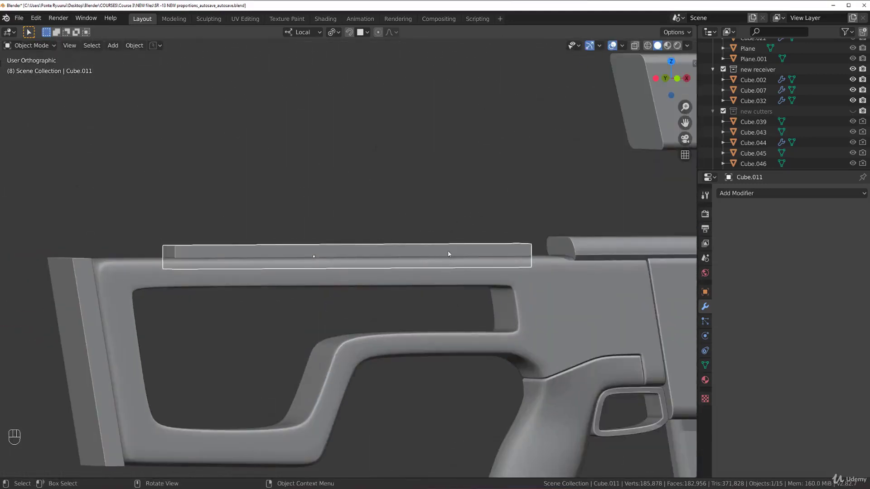
Step: Delete the rectangular block from the top of the stock
key(x)
click(437, 246)
middle_drag(437, 246, 472, 271)
Step: In the stock's mesh, select the top faces of the upper bar together with the narrow edge strips along both sides
click(451, 260)
key(Tab)
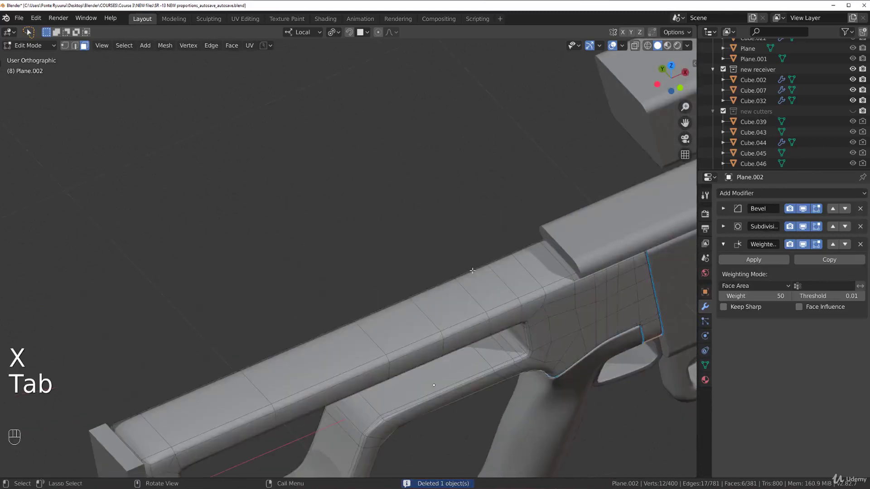
click(523, 277)
scroll(523, 278, down, 4)
middle_drag(523, 278, 318, 326)
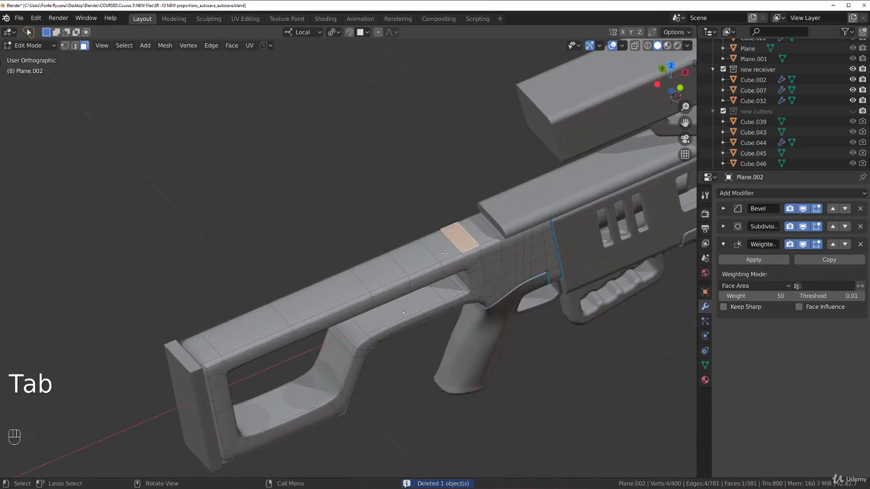
ctrl+click(270, 344)
ctrl+click(271, 329)
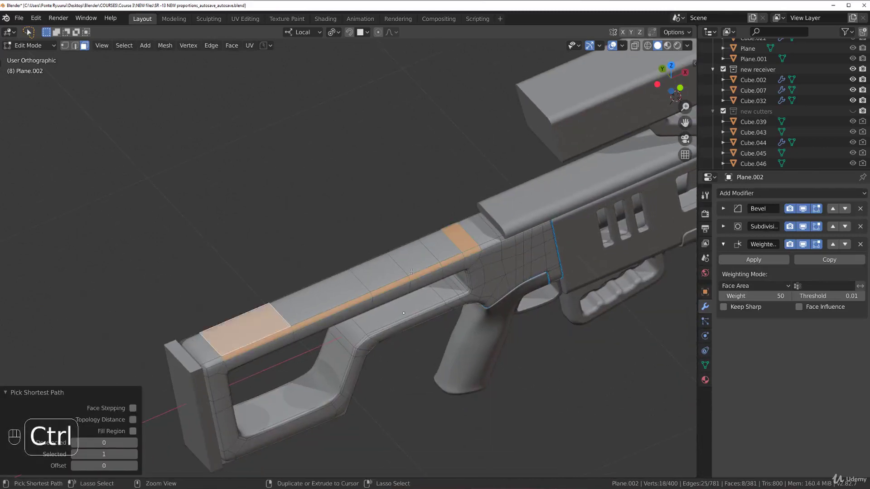
ctrl+click(441, 254)
ctrl+click(446, 244)
middle_drag(337, 333, 445, 324)
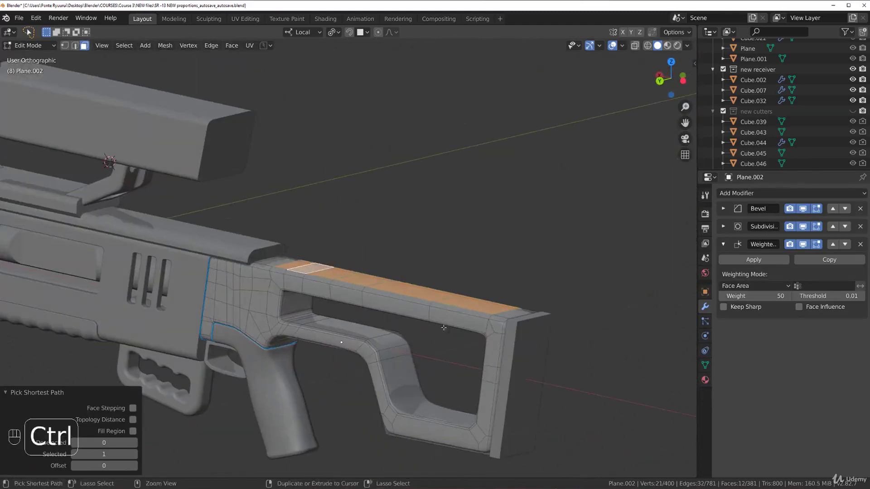
shift+click(456, 310)
ctrl+click(298, 281)
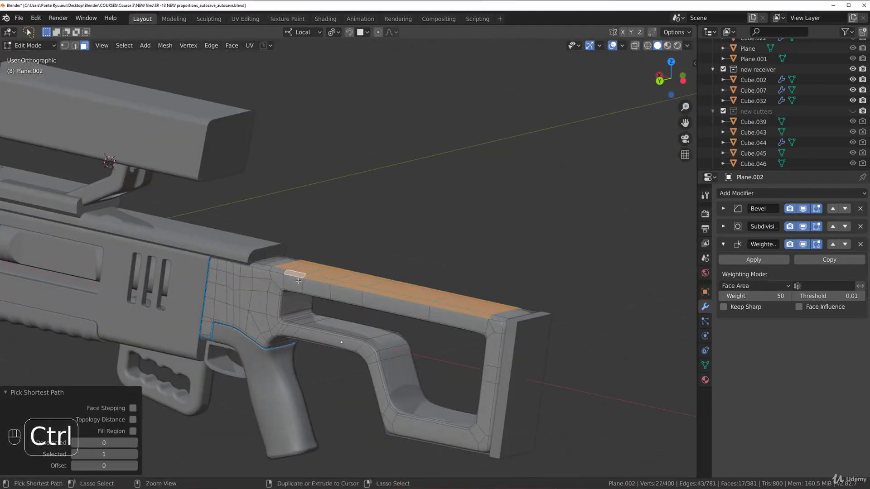
Step: Add the rows of side faces on both sides of the stock's upper bar to the selection
scroll(293, 282, up, 1)
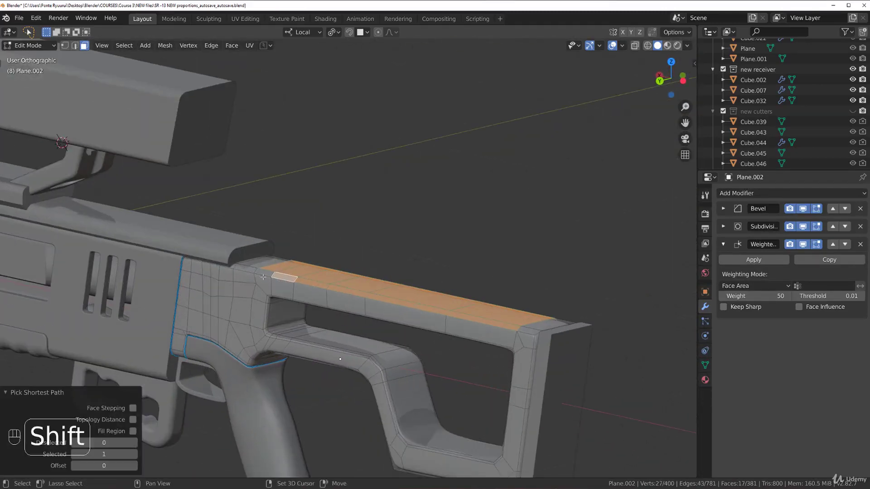
shift+click(264, 273)
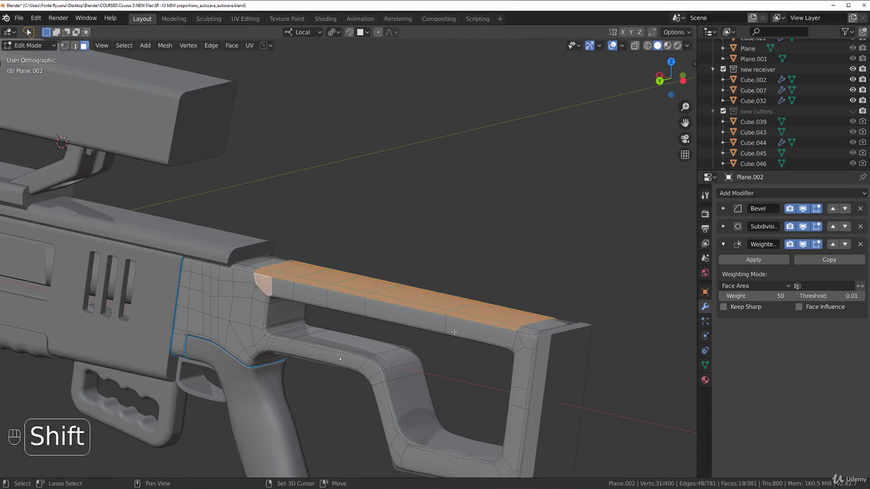
ctrl+click(473, 331)
middle_drag(474, 331, 292, 327)
shift+click(456, 314)
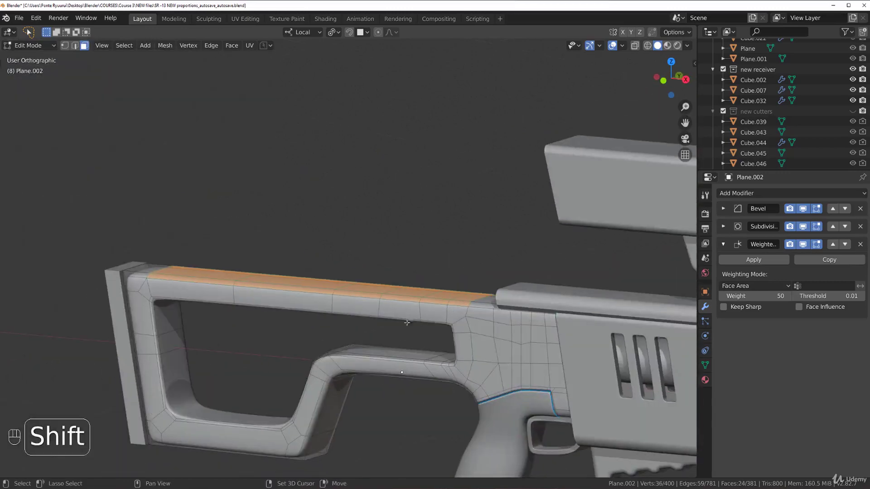
ctrl+click(191, 296)
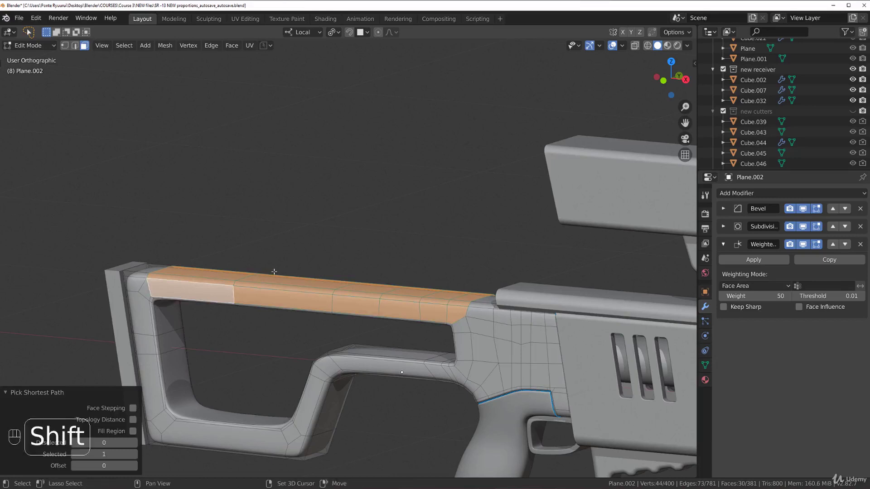
Step: Duplicate the selected upper-bar faces in place and separate them into their own object
key(shift+d)
right_click(285, 216)
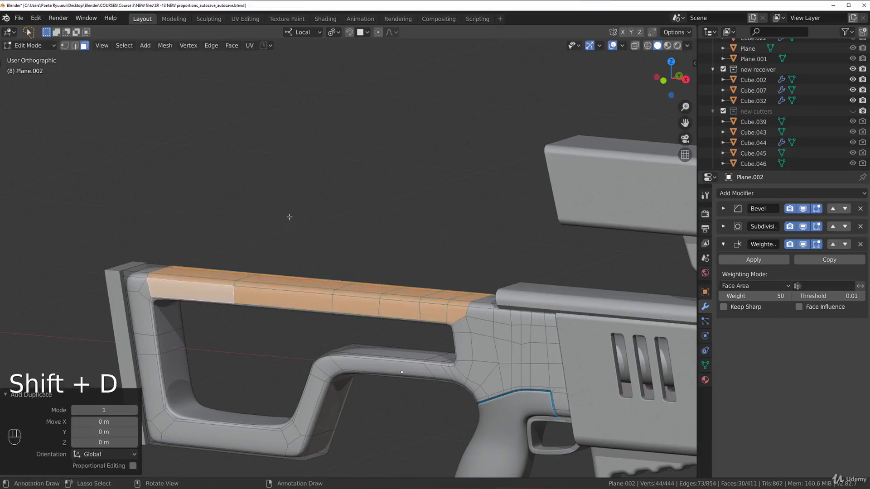
key(p)
click(340, 238)
key(Tab)
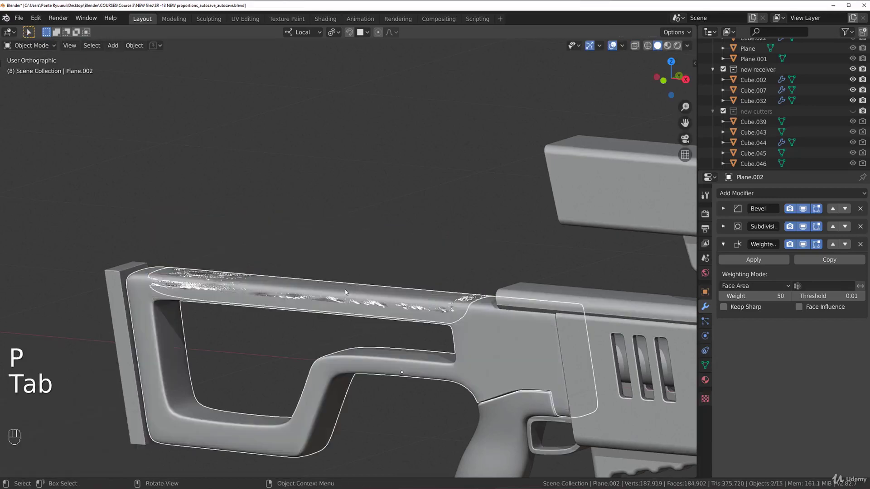
Step: Isolate the separated upper-bar shell in local view
click(346, 292)
key(slash)
middle_drag(349, 236, 262, 286)
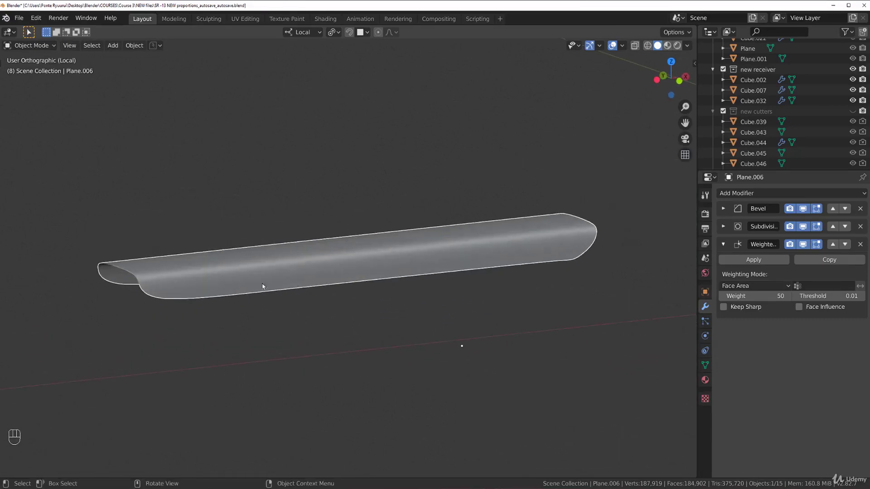
Step: Add a Solidify modifier to the shell and move it to the start of the modifier stack, above Bevel
click(746, 193)
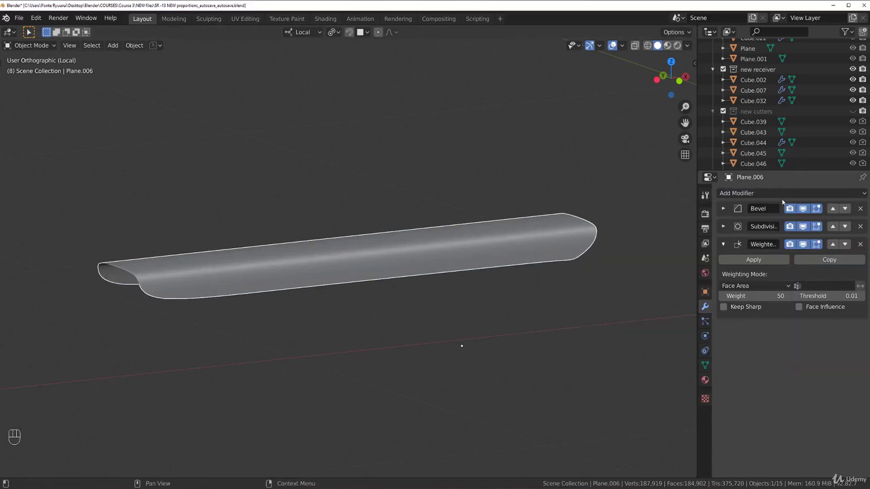
click(782, 195)
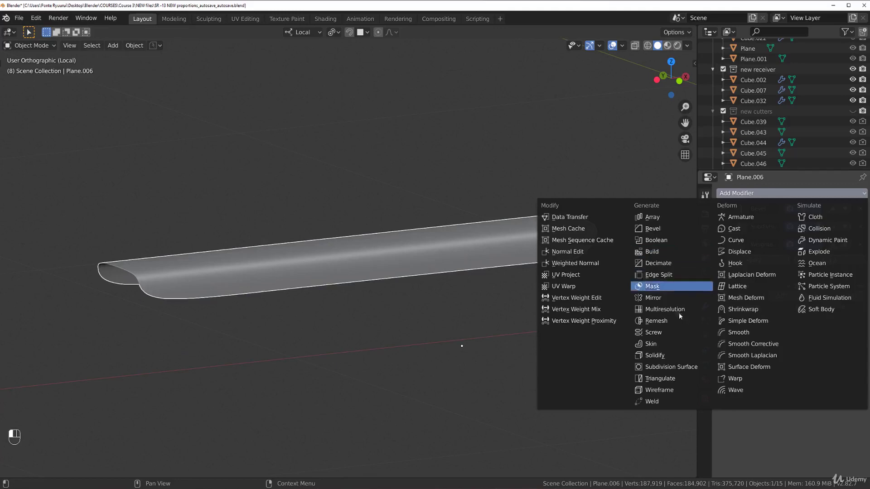
click(666, 355)
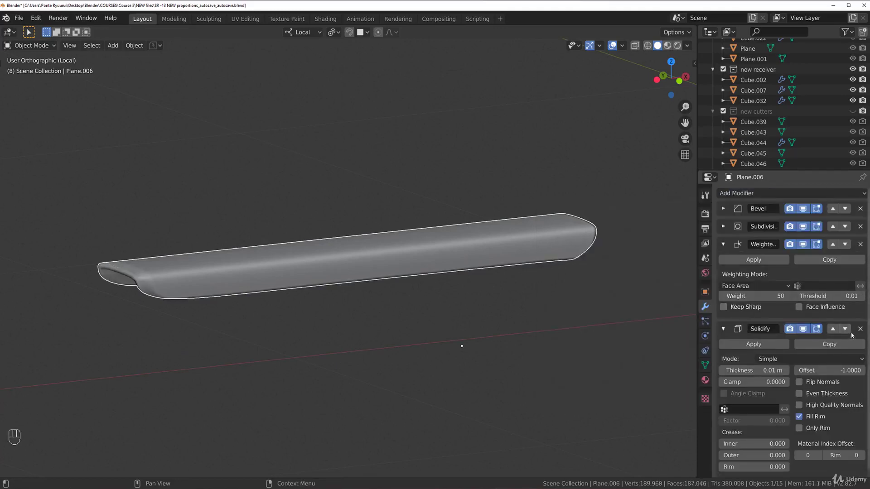
click(833, 329)
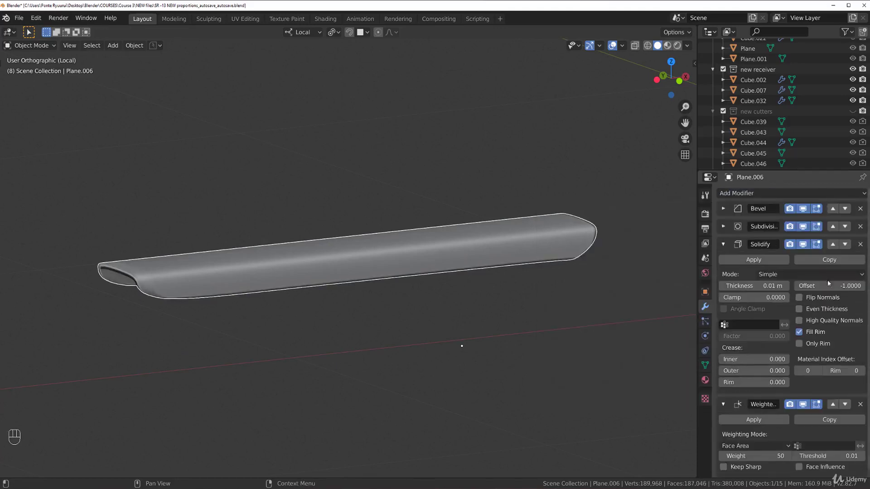
click(832, 245)
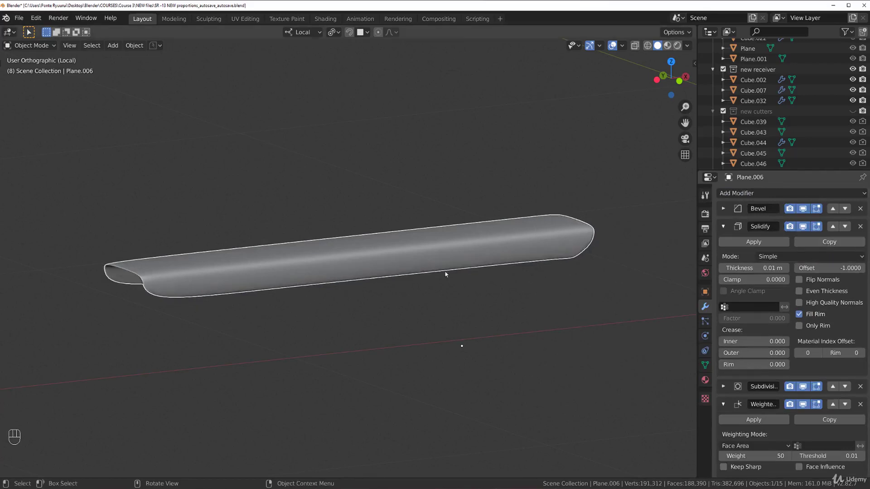
click(832, 226)
Step: Set the shell's Solidify thickness to -0.049 m
scroll(295, 305, up, 2)
shift+middle_drag(295, 305, 354, 282)
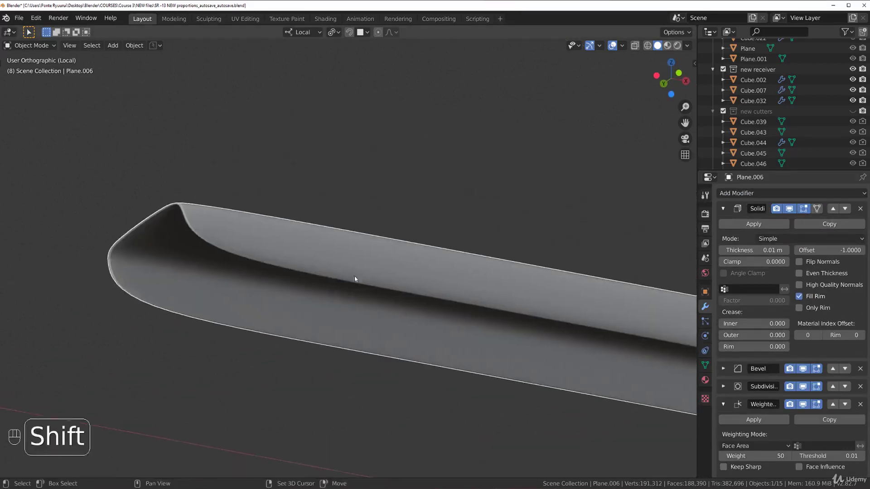
scroll(349, 265, up, 3)
shift+drag(721, 253, 693, 253)
scroll(540, 270, down, 6)
shift+middle_drag(473, 303, 437, 235)
scroll(409, 254, up, 1)
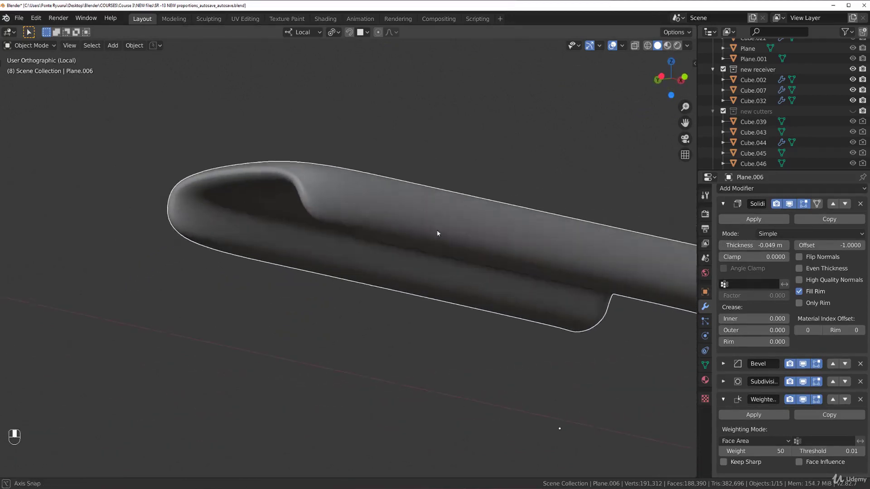
Step: Try the Bevel modifier above Solidify in the stack, and restore the previous order
click(830, 364)
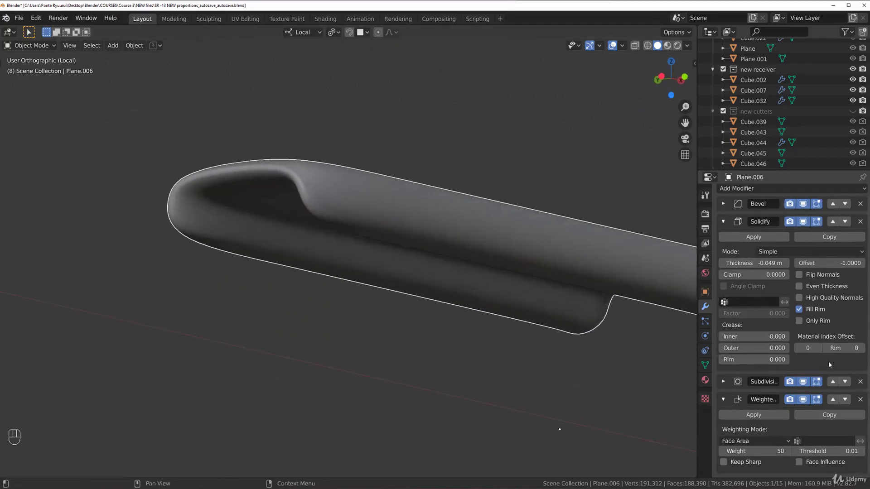
click(845, 204)
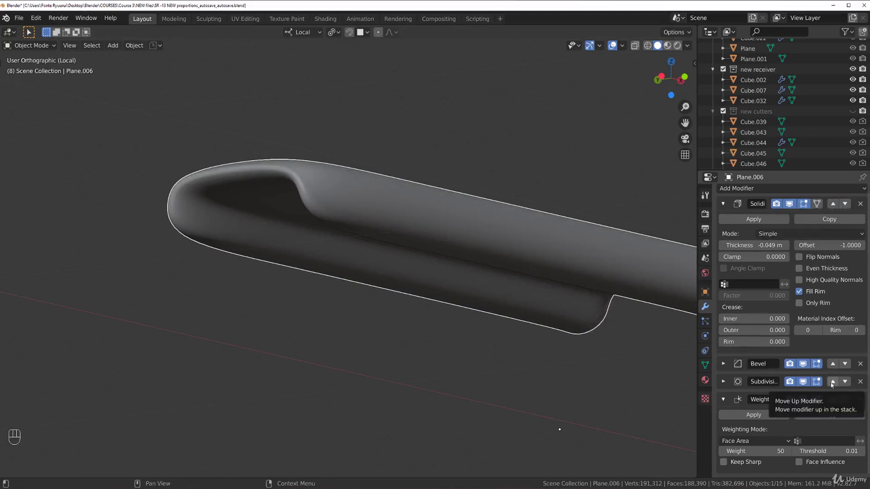
scroll(512, 227, down, 1)
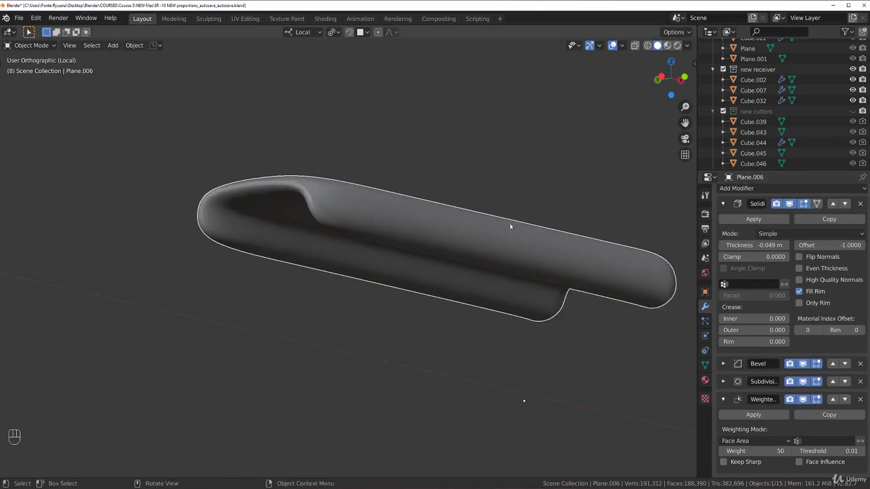
Step: In the shell's mesh, select the open boundary edges running all the way around its rim
shift+middle_drag(513, 227, 413, 233)
scroll(406, 229, up, 4)
middle_drag(369, 187, 392, 263)
scroll(392, 263, down, 3)
key(Tab)
middle_drag(423, 316, 445, 289)
scroll(378, 328, up, 3)
shift+middle_drag(326, 357, 365, 308)
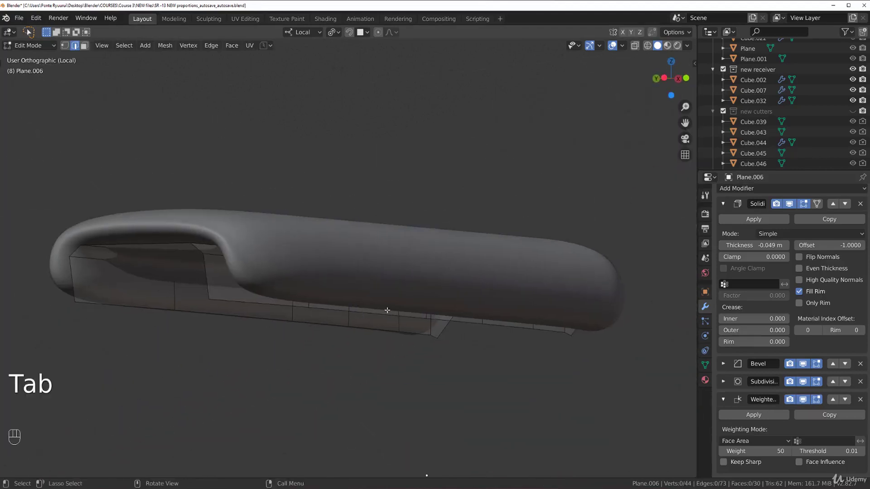
ctrl+click(136, 245)
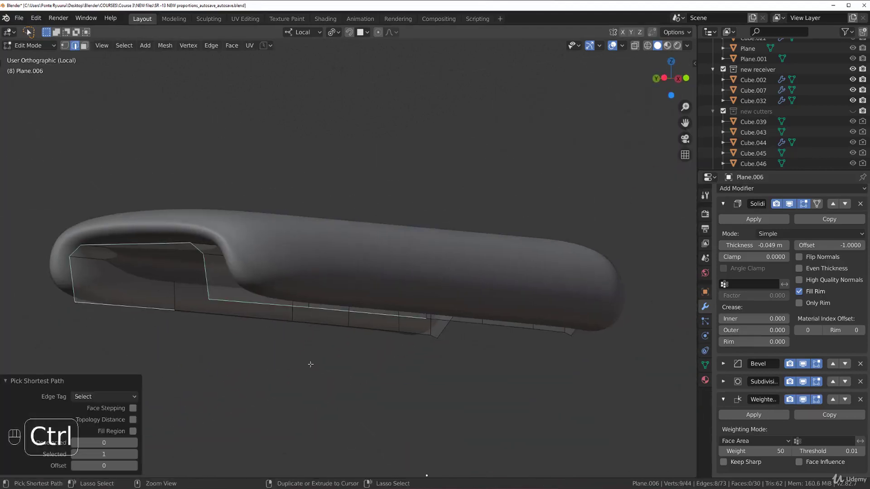
key(ctrl+z)
middle_drag(411, 345, 459, 266)
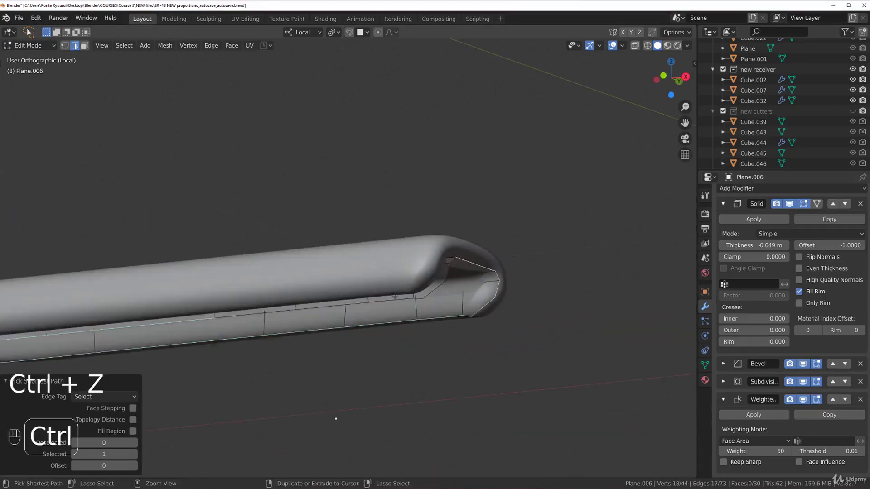
scroll(336, 419, down, 3)
middle_drag(344, 408, 453, 333)
scroll(532, 388, up, 2)
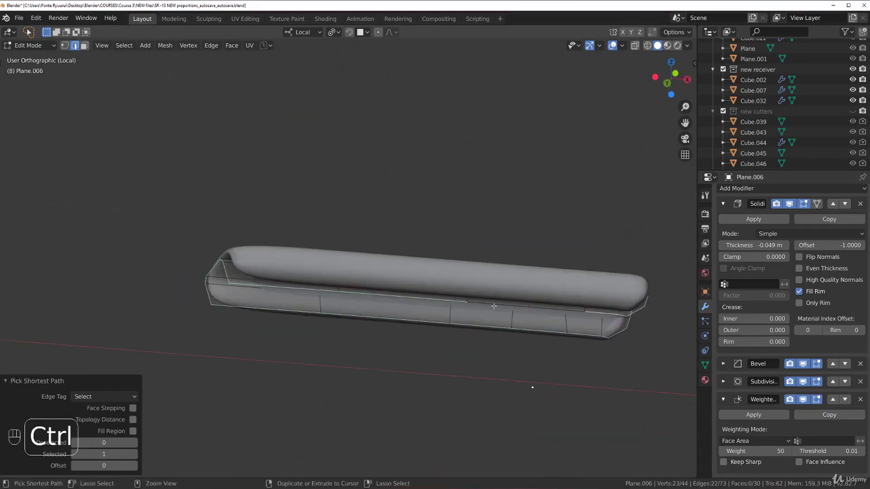
key(ctrl+z)
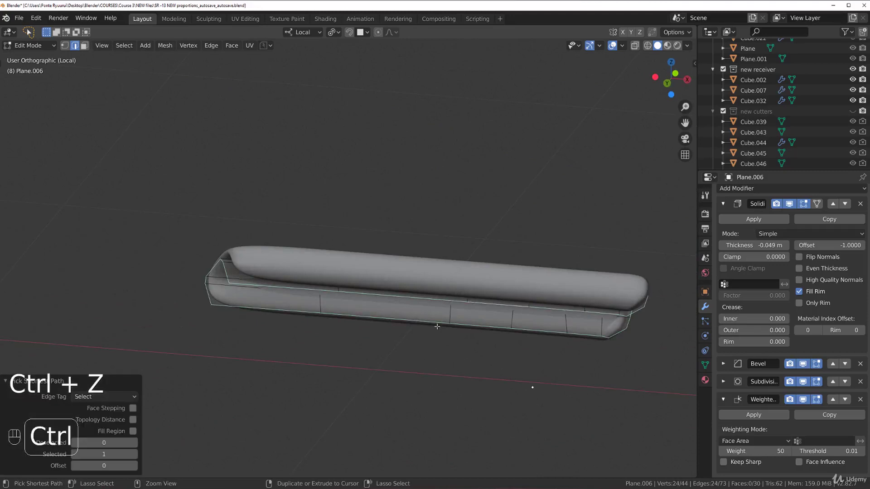
Step: Set the bevel weight of the selected rim edges to 1
key(ctrl+e)
click(420, 323)
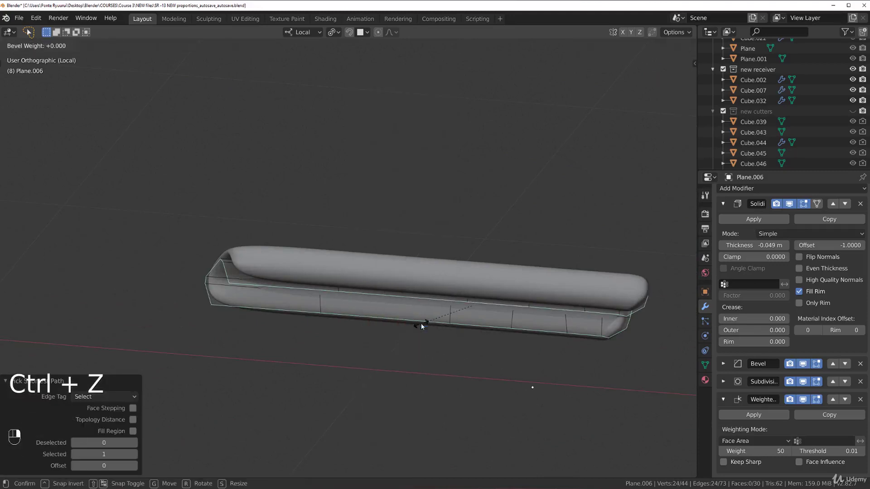
click(22, 46)
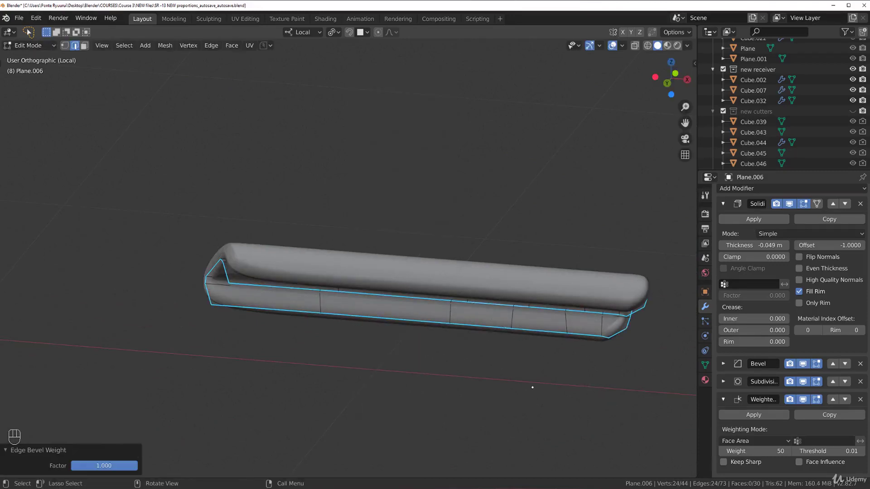
Step: Return the shell to Object Mode and enable Even Thickness on its Solidify modifier
scroll(284, 224, up, 3)
shift+middle_drag(284, 224, 206, 87)
scroll(351, 245, up, 3)
shift+middle_drag(352, 245, 443, 297)
key(Tab)
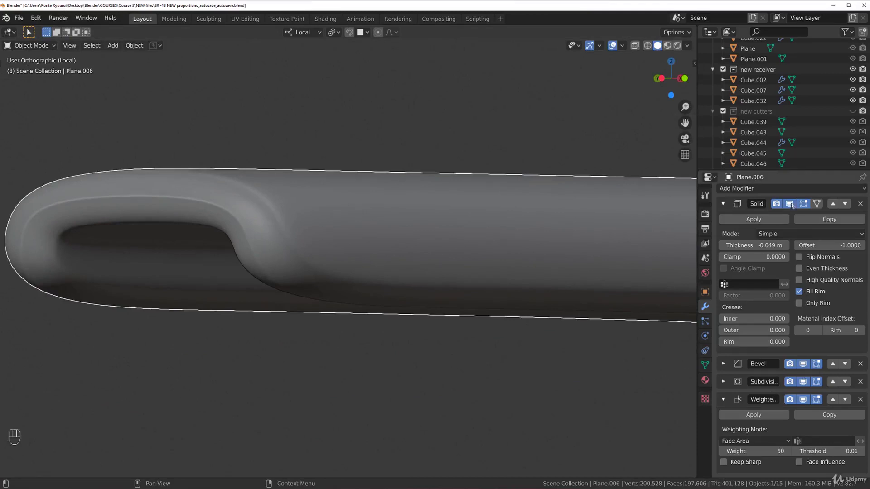
click(802, 268)
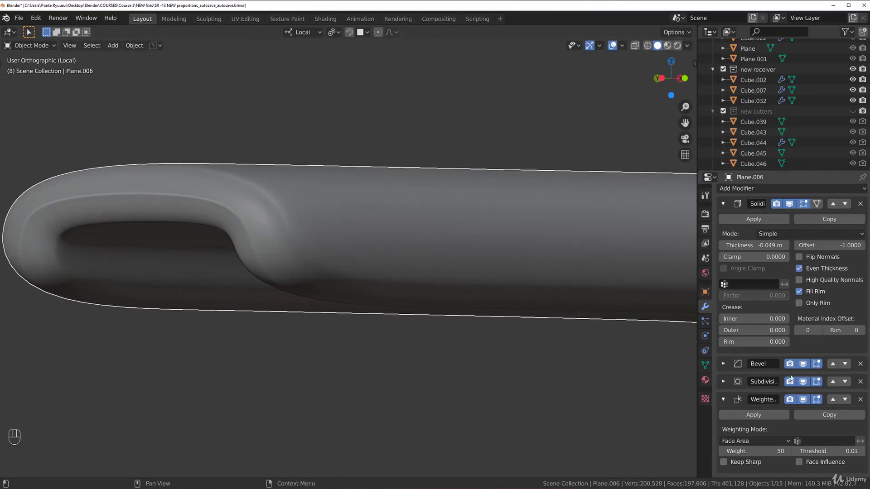
Step: Set the cover's Bevel modifier offset to 0.009 m and exit local view to show the whole rifle again
click(724, 364)
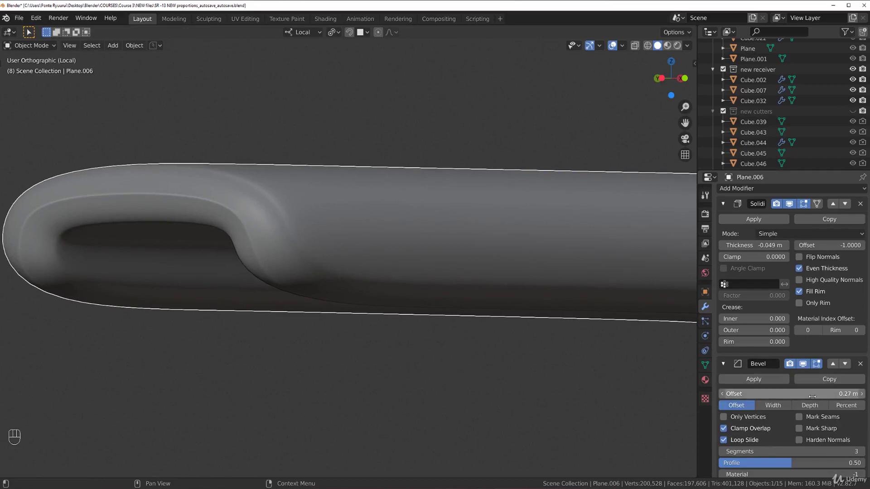
mouse_move(843, 394)
shift+mouse_down()
mouse_move(816, 394)
mouse_move(829, 394)
shift+mouse_up()
middle_drag(480, 254, 408, 287)
key(KP_Divide)
middle_drag(409, 178, 399, 152)
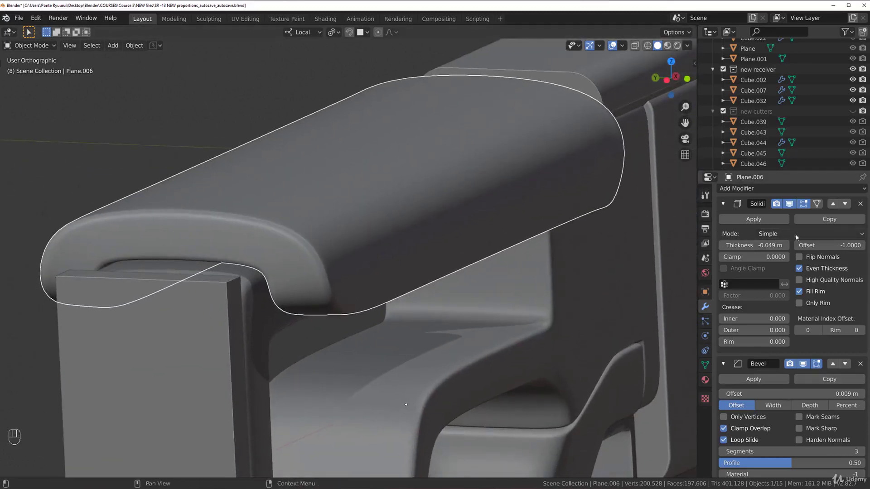
Step: Thin the cover by setting its Solidify thickness to -0.022 m
shift+drag(739, 245, 773, 245)
middle_drag(444, 227, 453, 191)
click(432, 178)
key(KP_1)
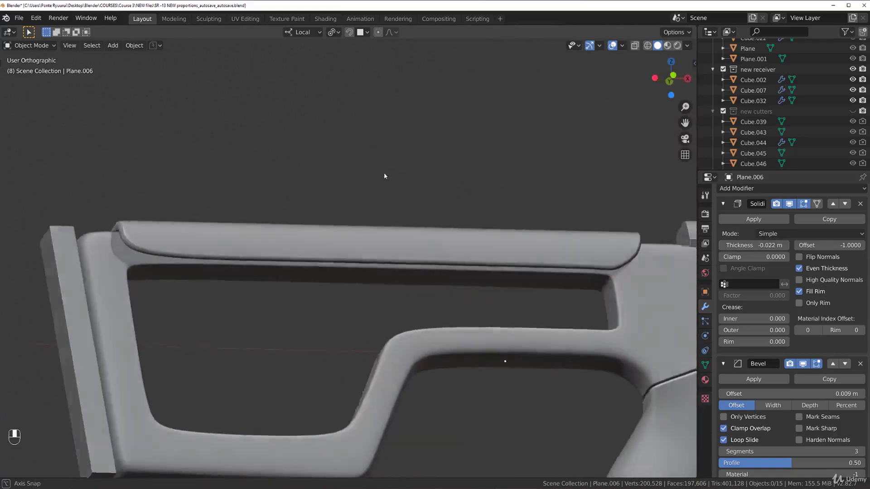
scroll(384, 175, down, 3)
scroll(414, 212, up, 2)
scroll(458, 259, down, 3)
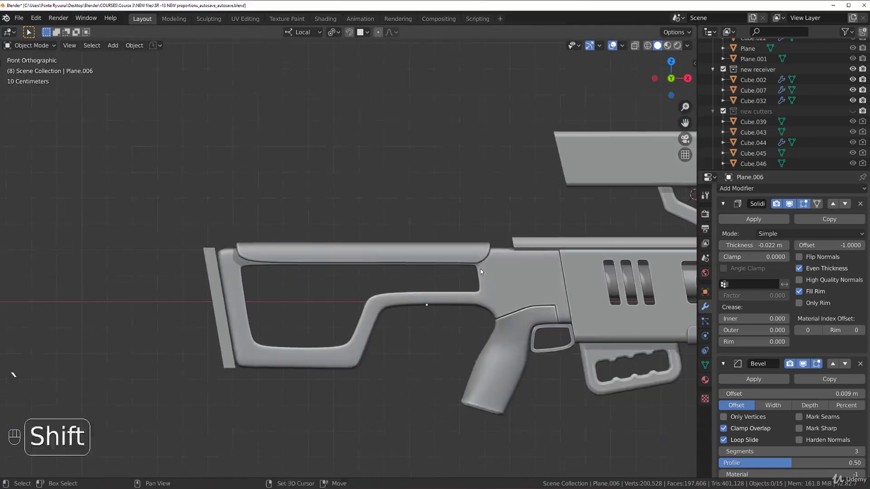
Step: With X-ray on, select the cover's lower rim vertices in Edit Mode and flatten them by scaling to 0 along local Z
scroll(299, 226, up, 5)
key(Tab)
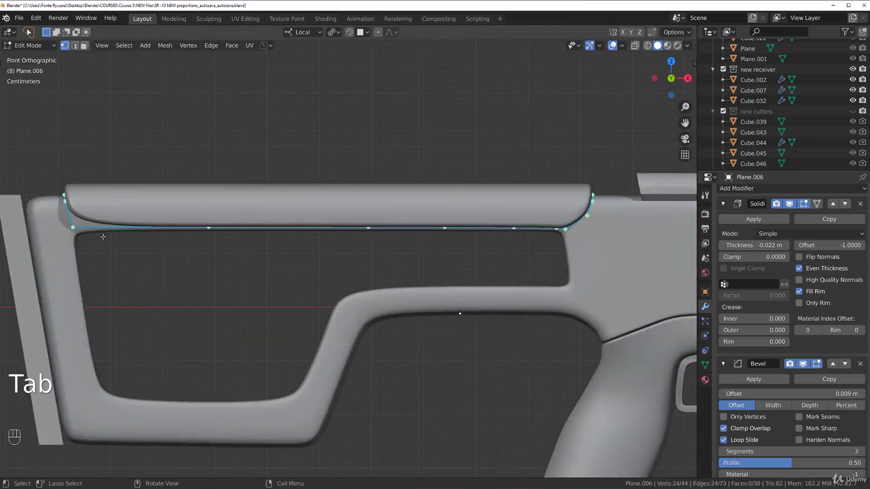
key(Tab)
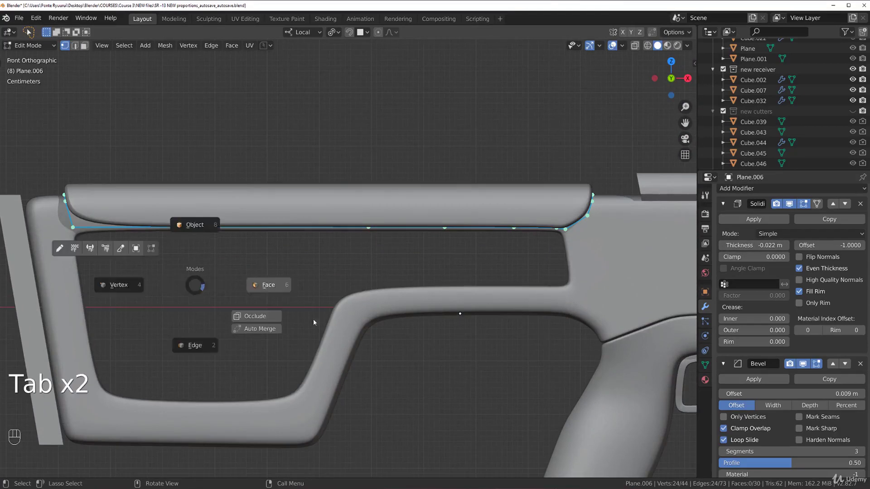
click(258, 314)
click(227, 270)
key(b)
drag(70, 221, 575, 327)
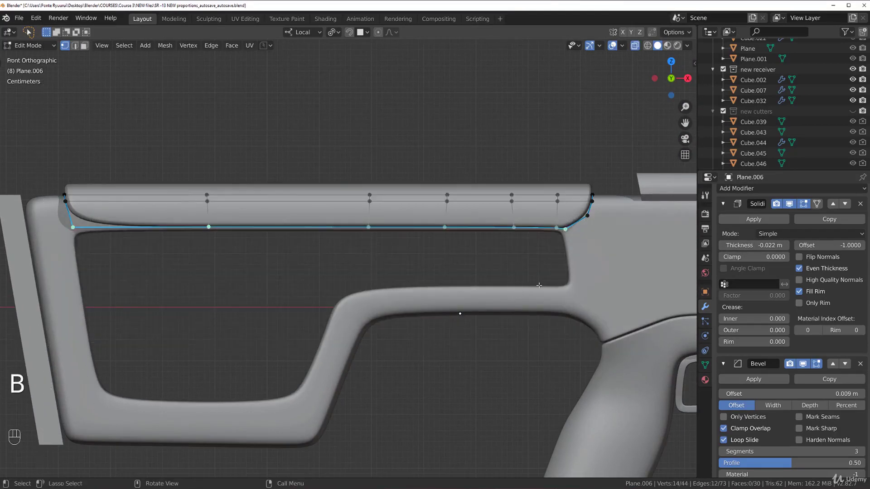
key(s)
key(z)
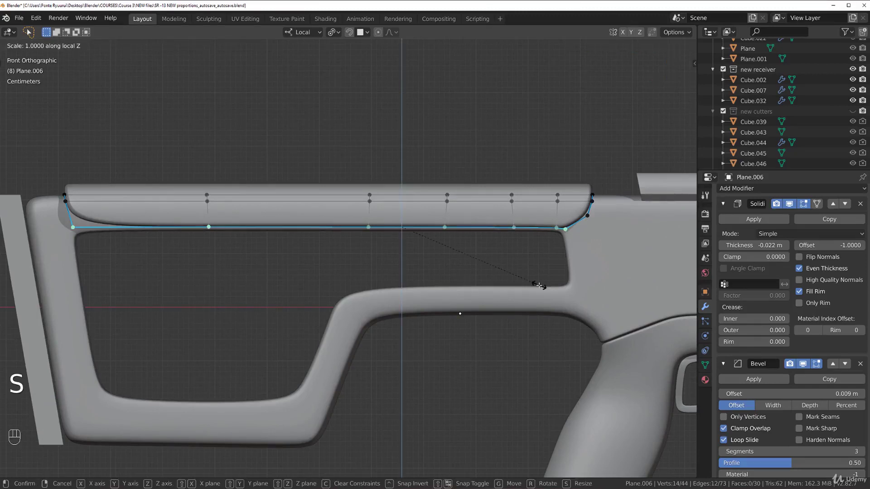
key(0)
key(Return)
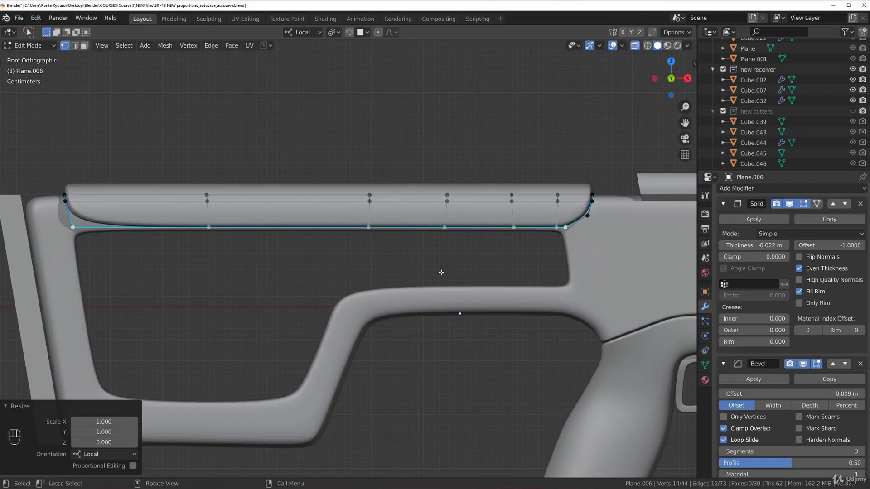
Step: Raise the flattened lower rim slightly along local Z, clear of the stock opening, and return to Object Mode
key(g)
key(z)
key(shift)
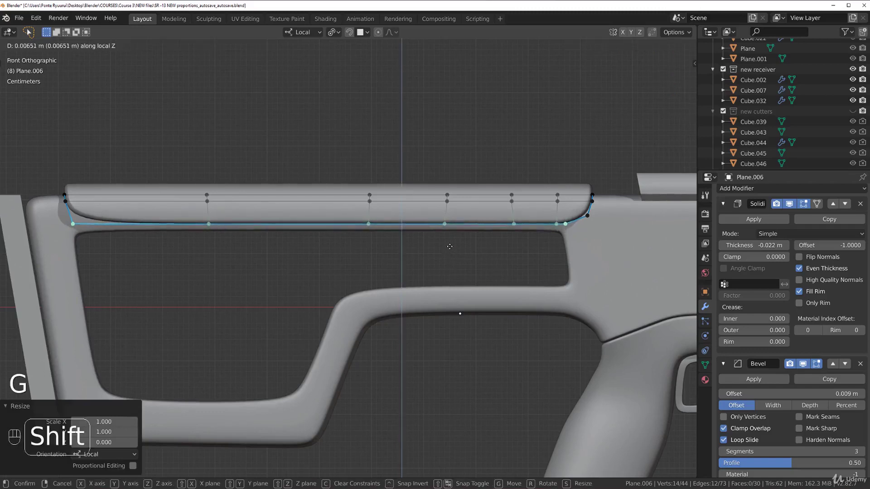
click(385, 252)
key(Tab)
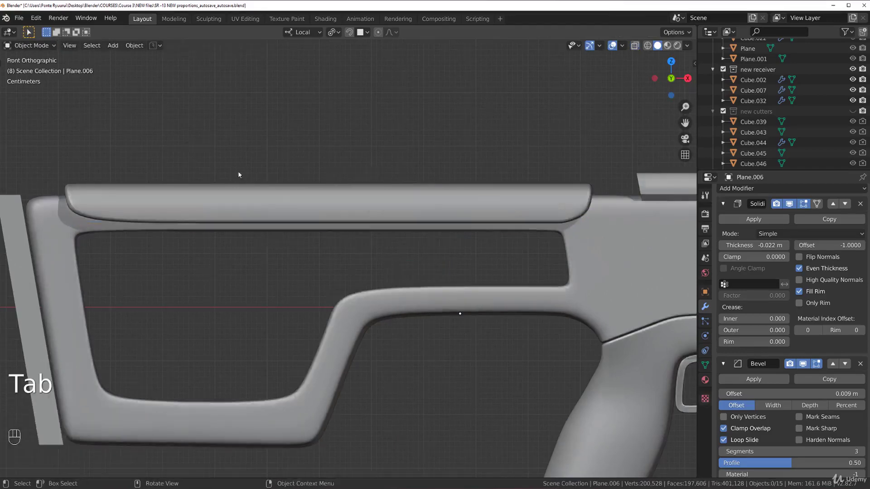
Step: Add an edge loop across the cover near the butt end and slide it toward that end with a factor of 0.739
shift+middle_drag(240, 174, 304, 171)
key(Tab)
key(ctrl+r)
click(262, 242)
right_click(238, 237)
middle_drag(238, 237, 235, 210)
key(KP_1)
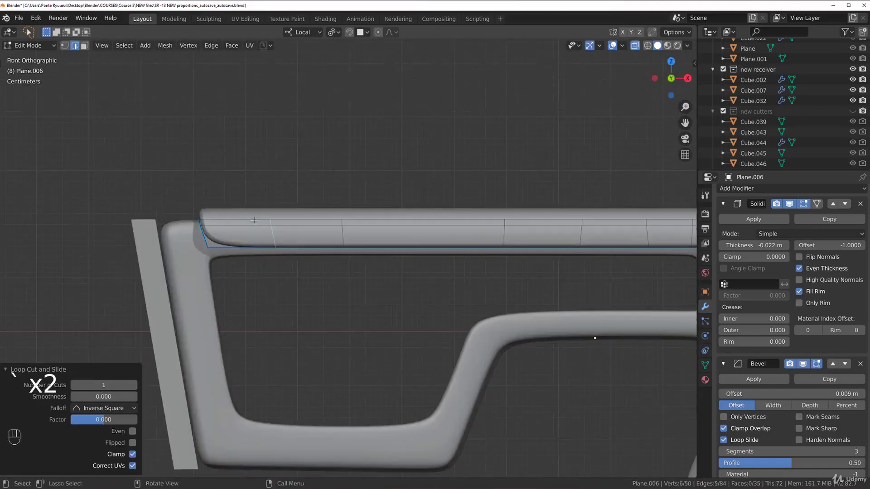
key(g)
key(g)
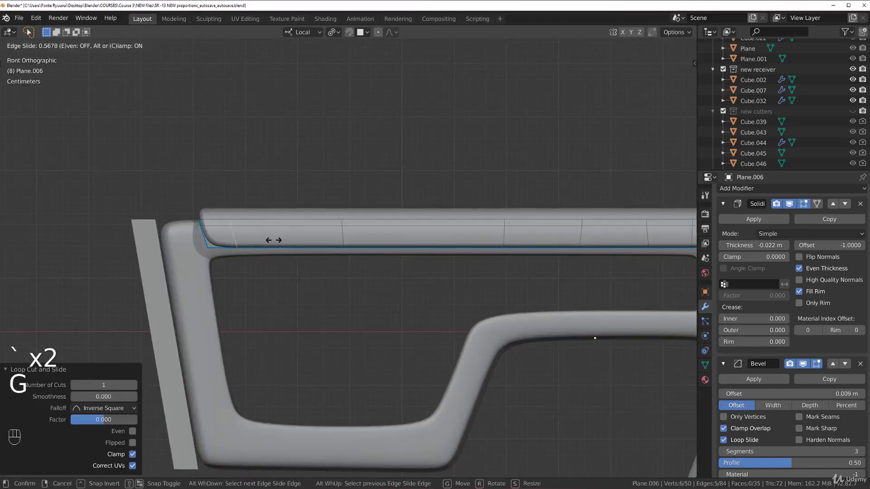
click(263, 238)
Step: Add a loop cut through the upper strips at the cover's receiver end, slid in line with the lower rim's corner vertex
middle_drag(263, 237, 374, 247)
shift+middle_drag(376, 240, 352, 235)
key(grave)
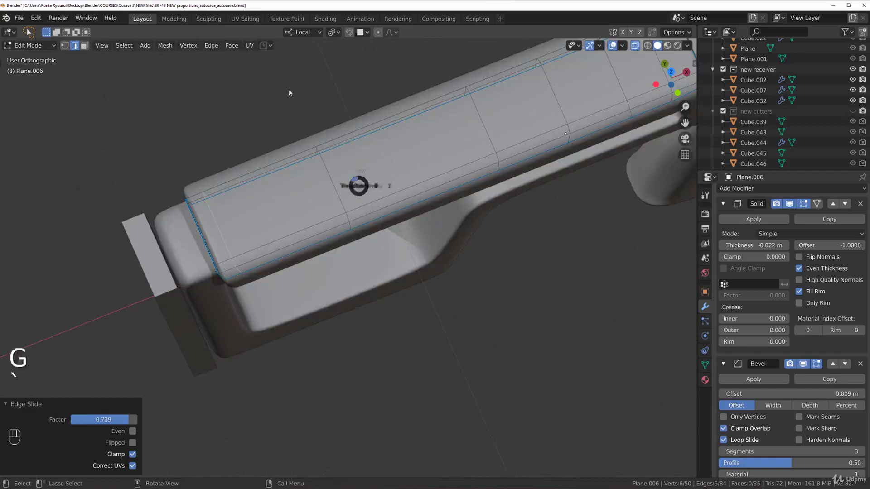
shift+middle_drag(690, 242, 353, 230)
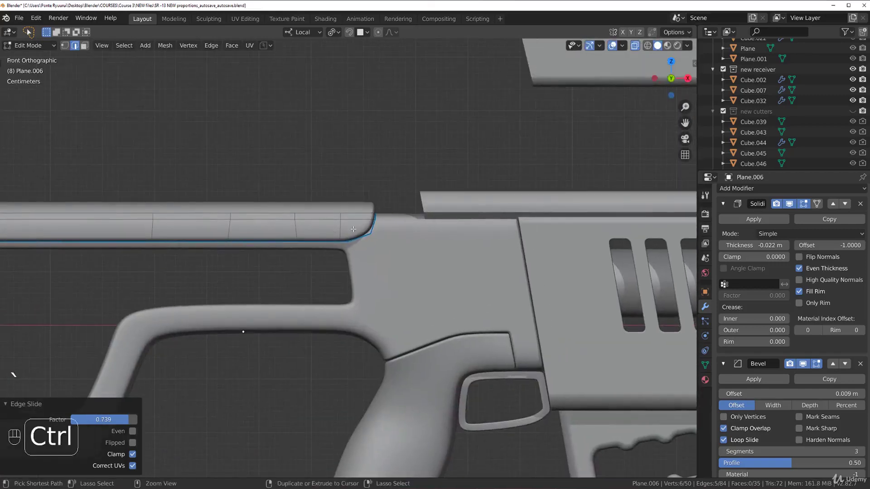
key(ctrl+r)
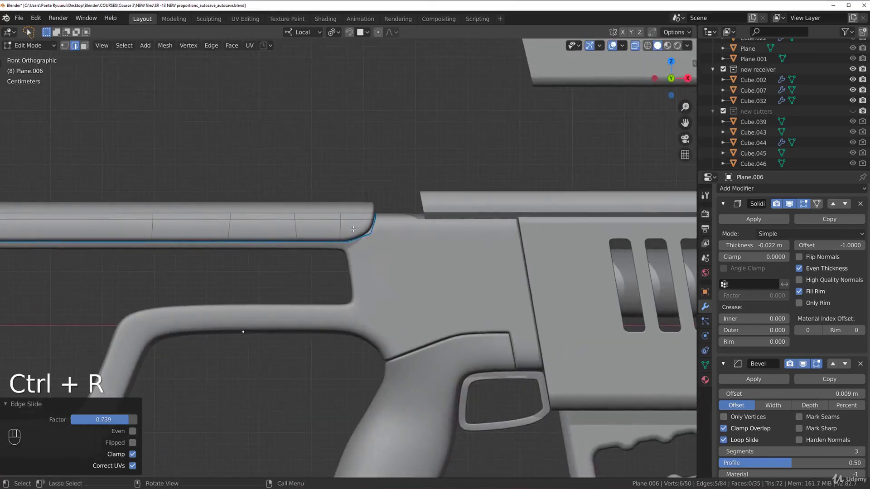
scroll(374, 195, up, 3)
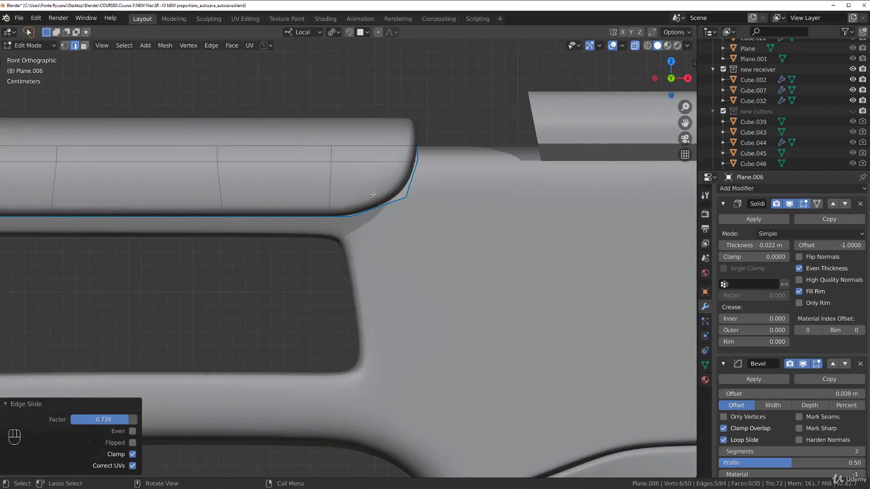
key(ctrl+r)
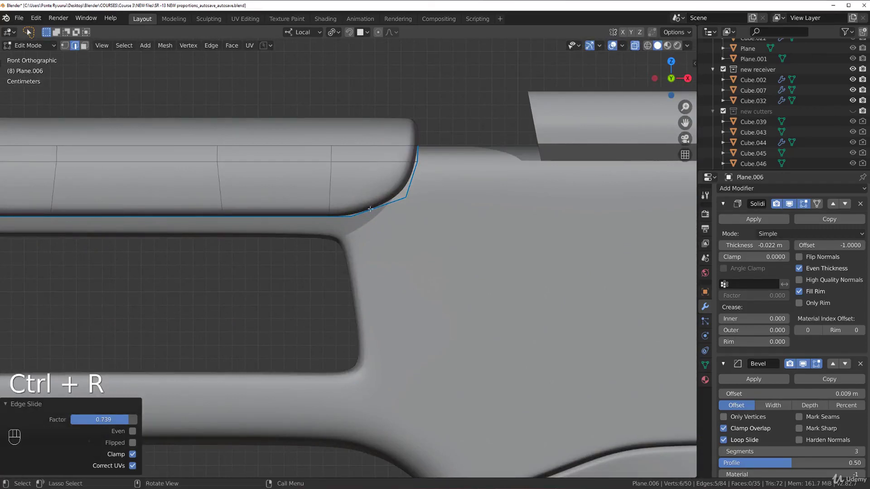
key(Tab)
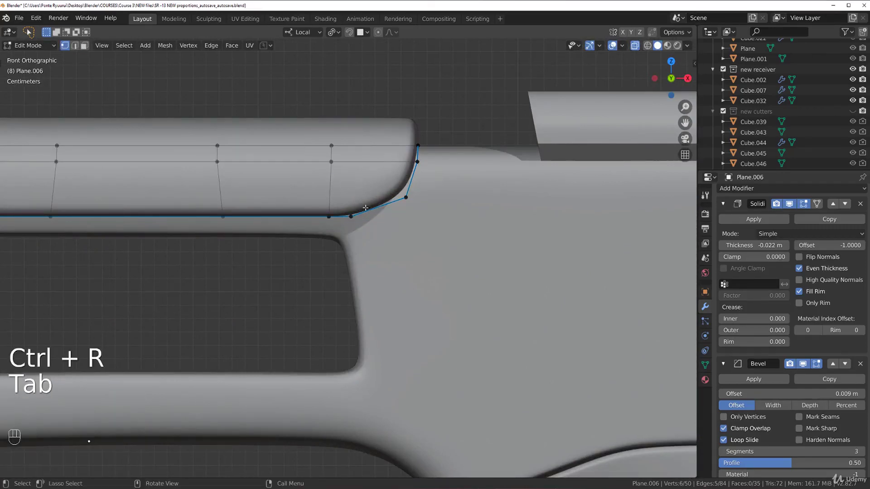
key(ctrl+r)
click(359, 153)
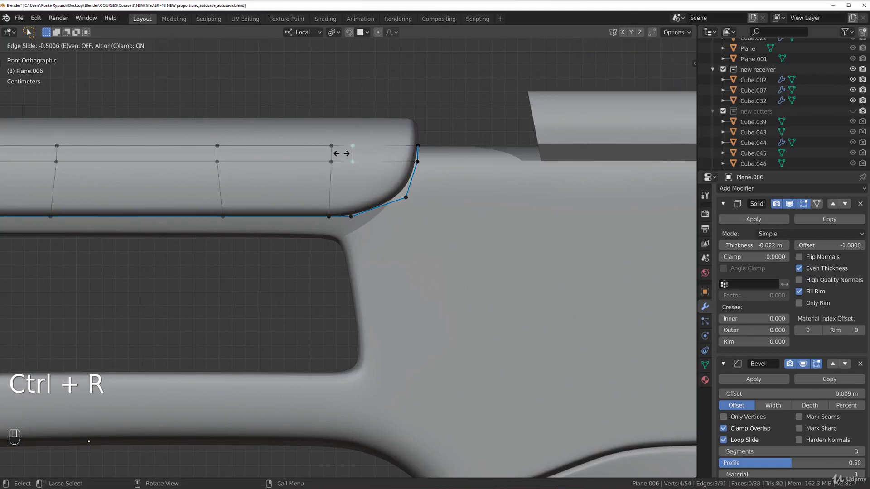
click(340, 160)
Step: Connect the new cut's lower vertices to the rim corner vertices on both sides of the cover
key(Tab)
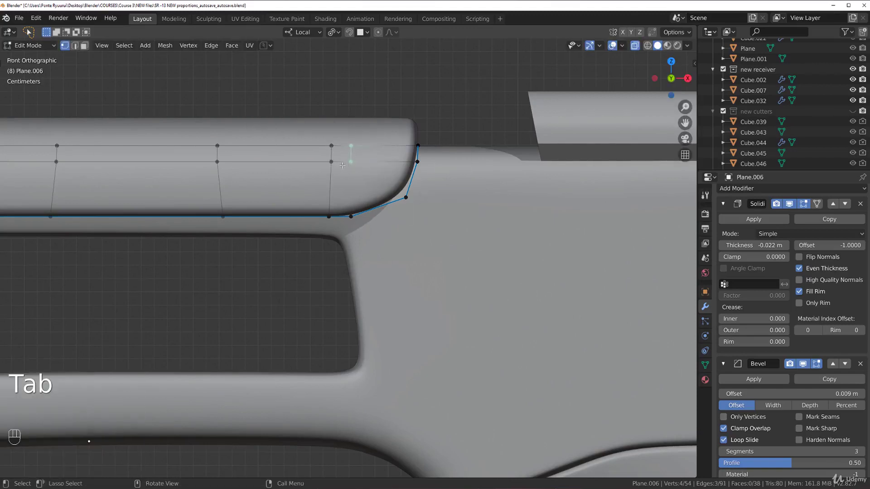
shift+click(352, 216)
key(j)
middle_drag(393, 210, 288, 201)
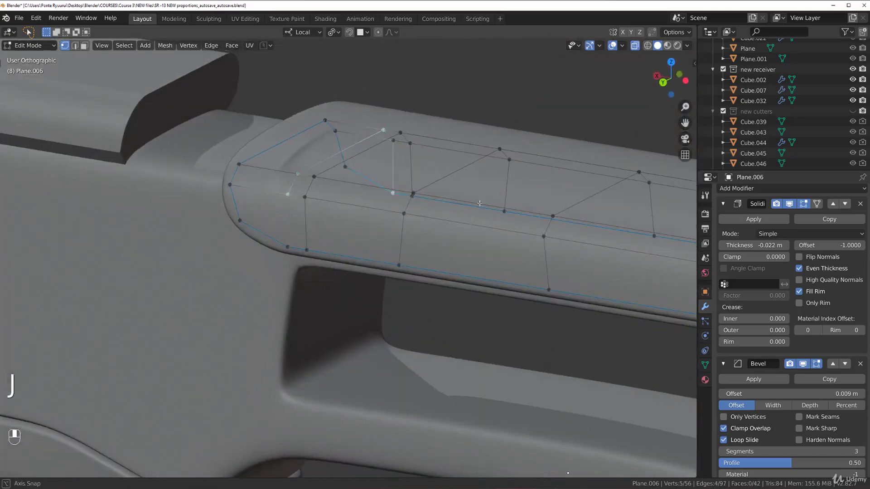
click(287, 200)
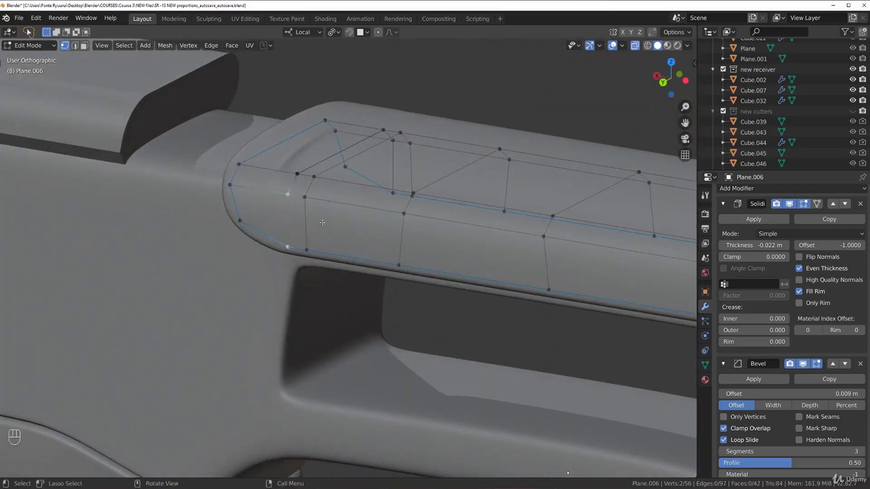
middle_drag(336, 215, 217, 236)
middle_drag(273, 184, 368, 218)
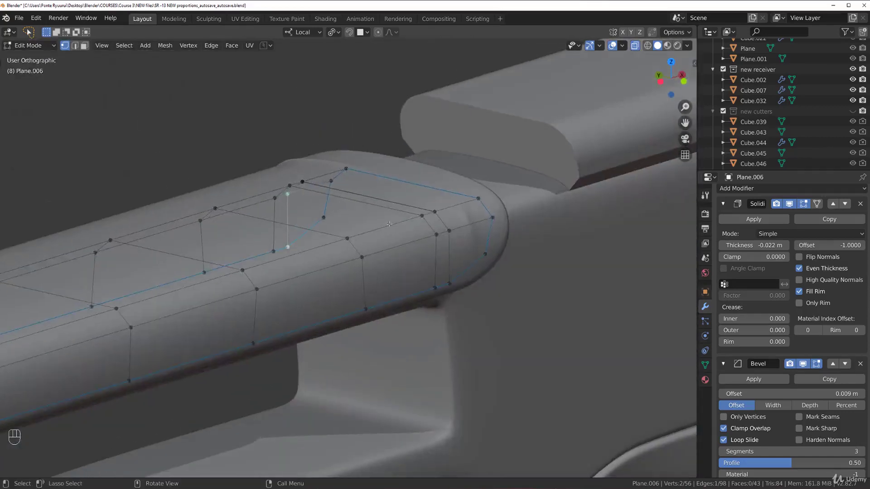
Step: Add another edge loop across the cover between the connected cut and the tip of the receiver end
key(grave)
key(grave)
scroll(382, 196, up, 3)
shift+middle_drag(402, 194, 367, 196)
scroll(367, 197, up, 3)
shift+middle_drag(235, 311, 366, 305)
key(Tab)
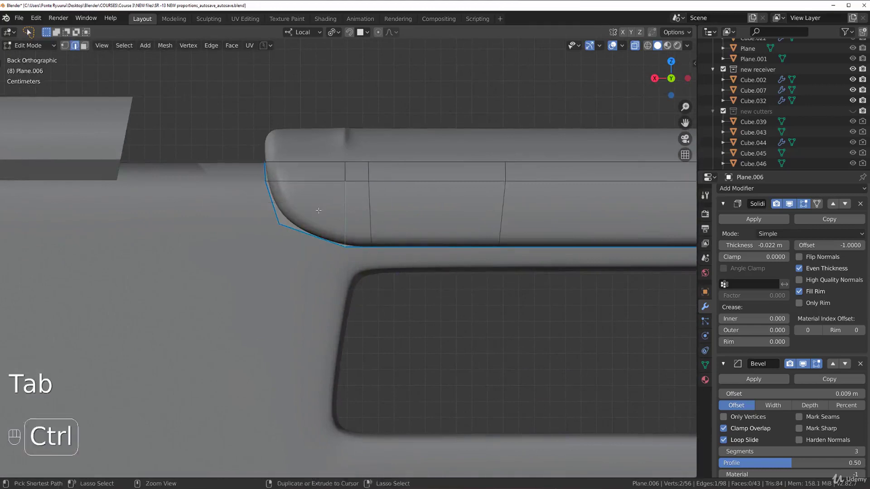
key(ctrl+r)
click(311, 176)
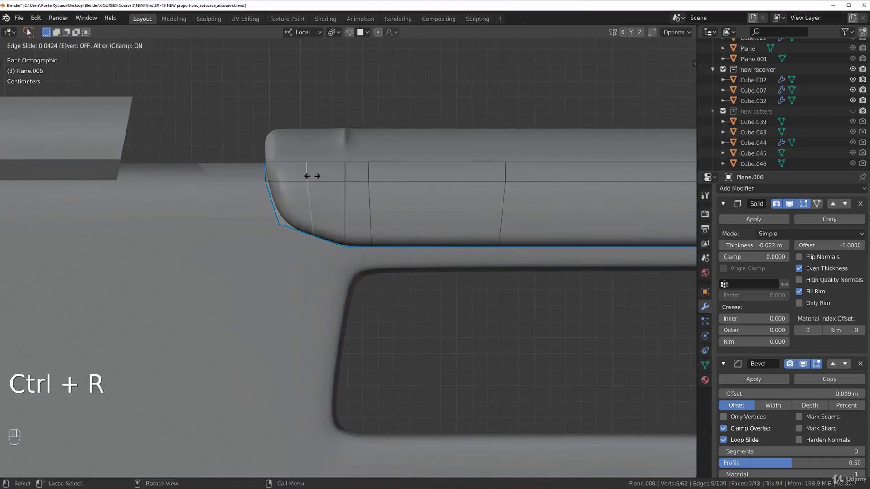
click(289, 174)
Step: Try sliding the original edge loop behind the connected cut, and dissolve that loop
middle_drag(290, 175, 315, 150)
alt+click(360, 179)
key(g)
key(g)
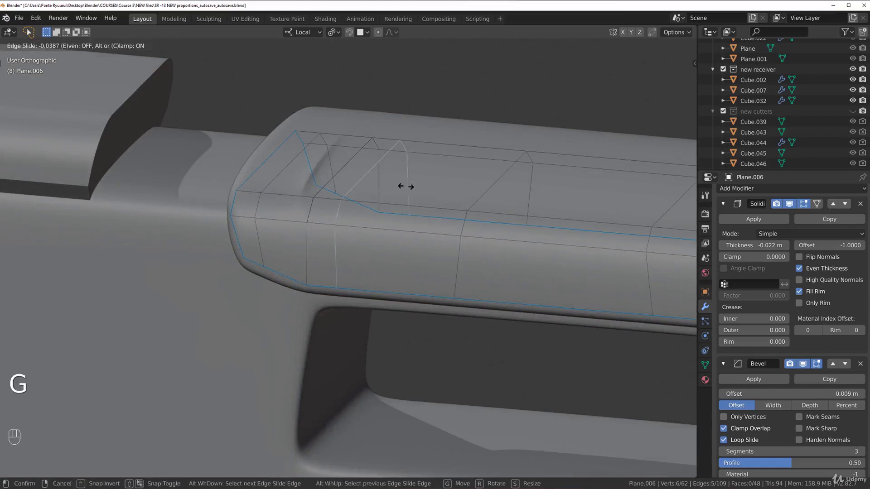
click(431, 193)
key(x)
click(420, 189)
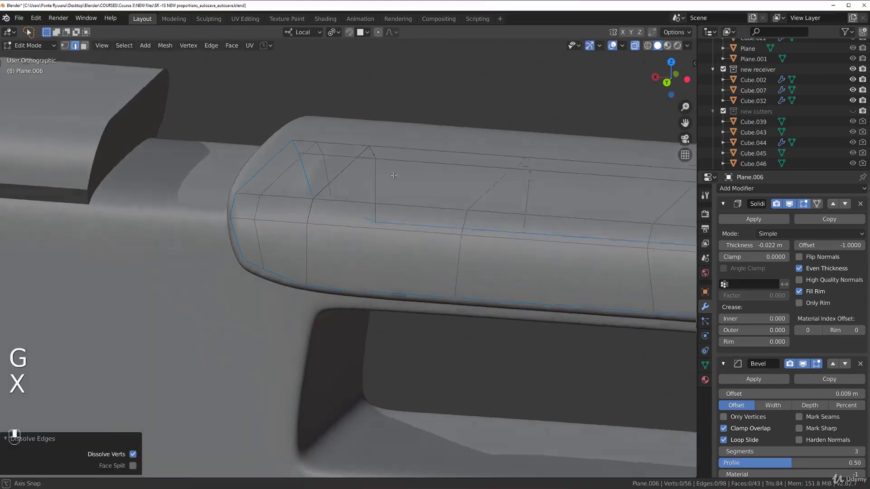
Step: Select the connected cut's edges at the rounded receiver end and dissolve them
middle_drag(394, 176, 316, 181)
key(grave)
click(297, 164)
shift+middle_drag(366, 190, 373, 230)
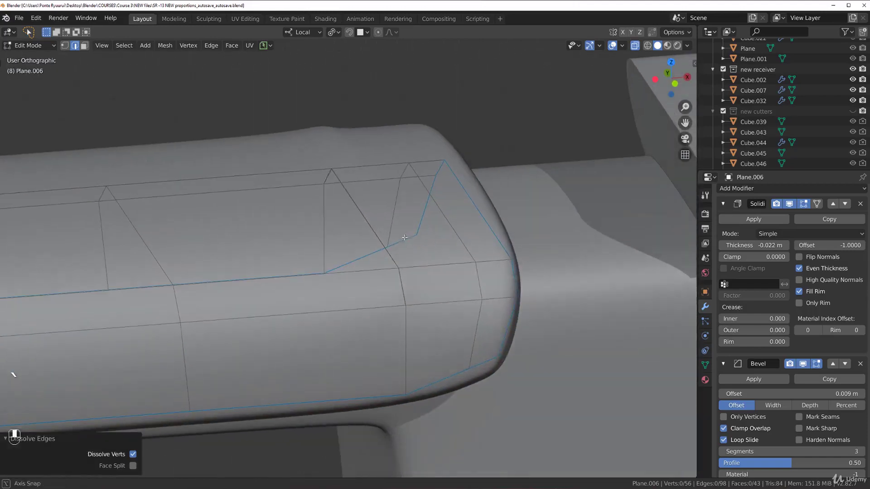
alt+click(373, 229)
key(shift)
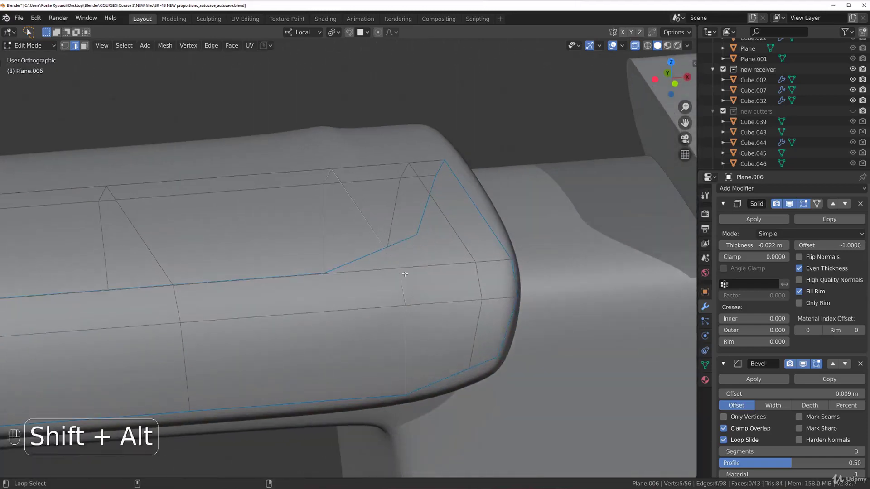
key(x)
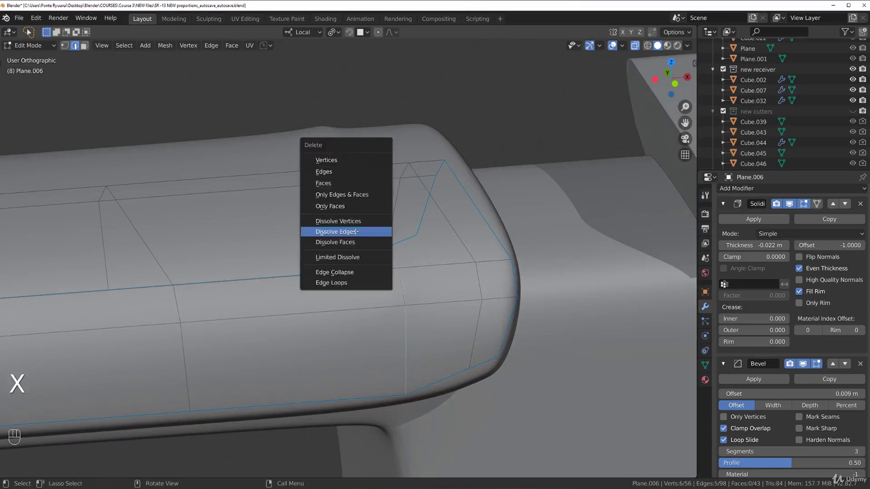
click(356, 232)
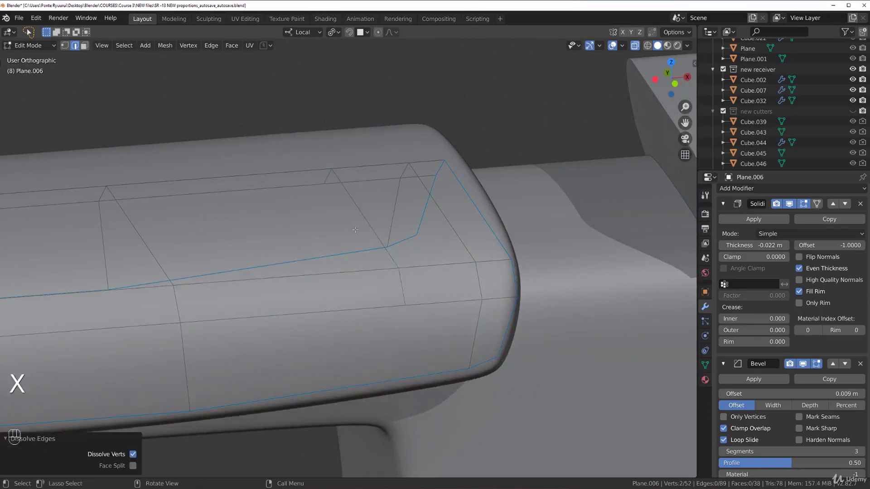
Step: Try connecting the upper vertices of the partial cut left near the cover's receiver end
middle_drag(355, 230, 378, 253)
key(grave)
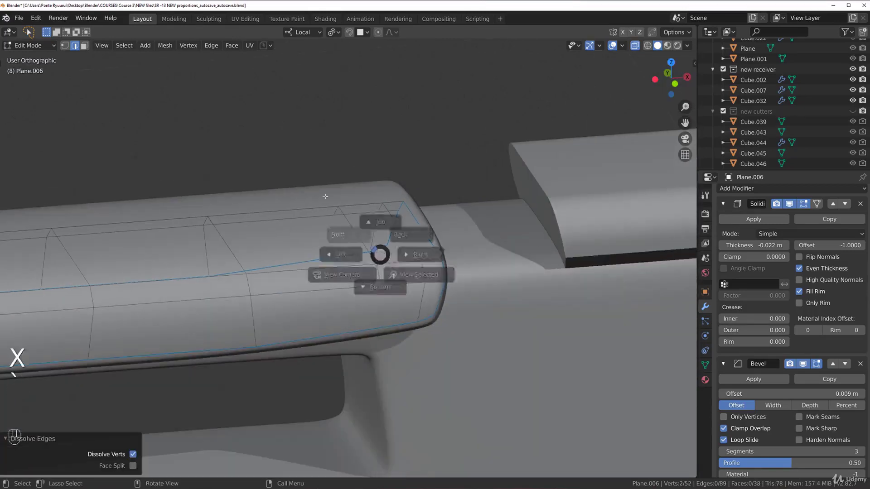
key(Tab)
click(255, 197)
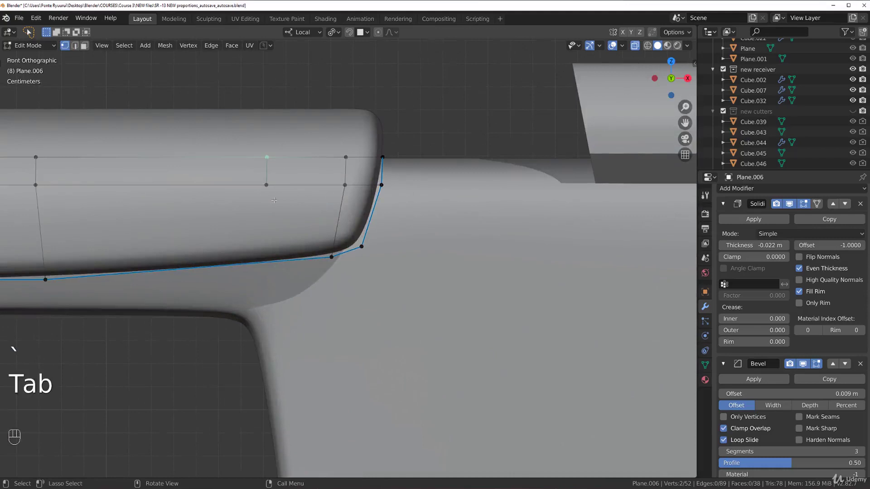
key(j)
right_click(292, 216)
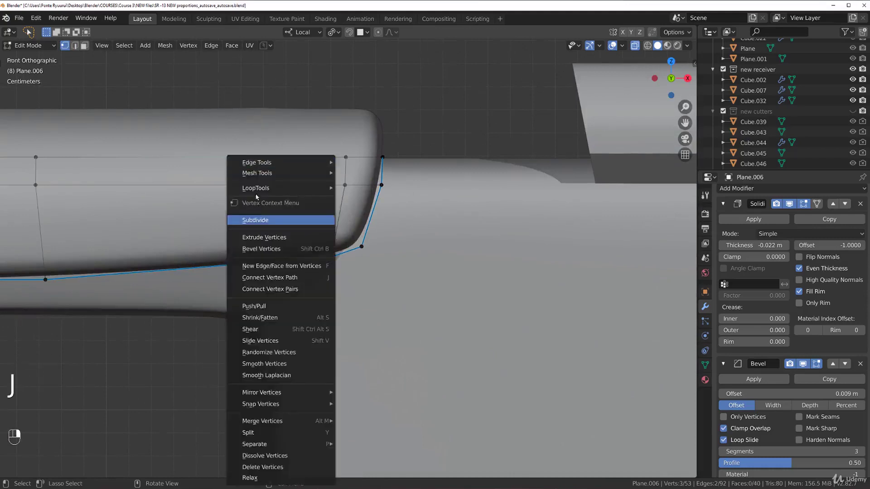
Step: Try a vertical, cut-through knife cut from the partial cut down past the lower rim, and undo it
key(k)
click(267, 185)
key(c)
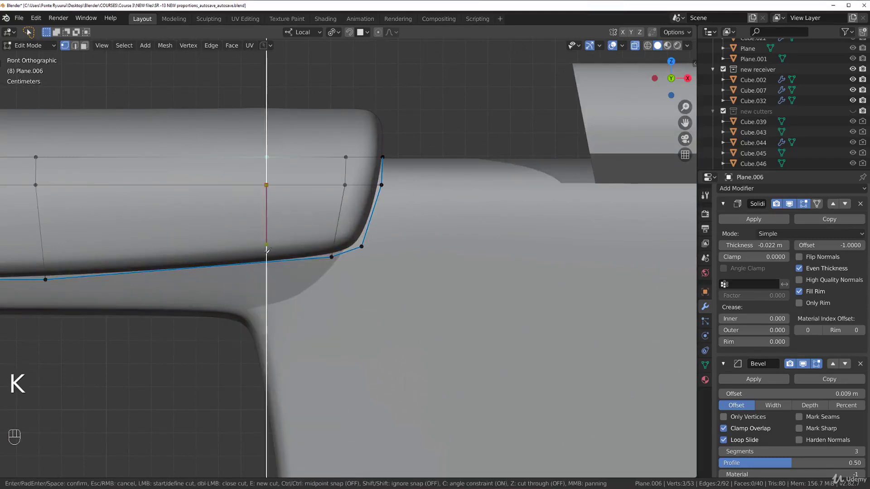
key(z)
click(266, 284)
key(Return)
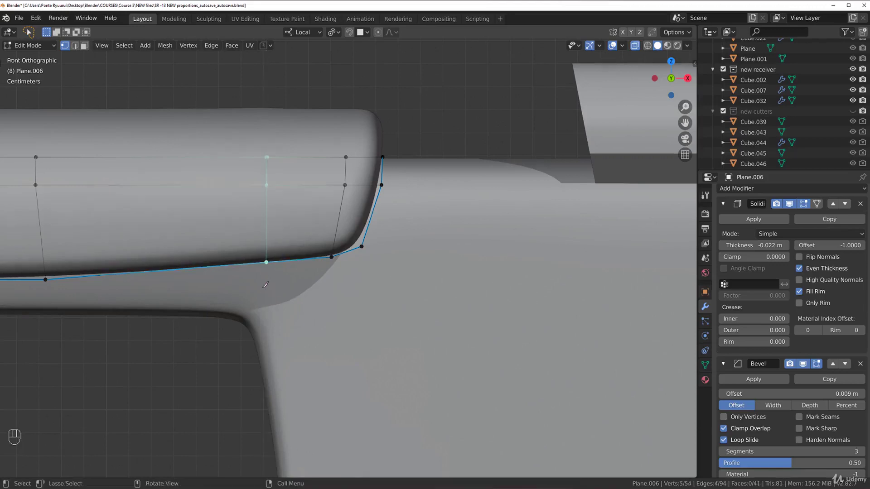
scroll(266, 284, down, 2)
middle_drag(265, 285, 458, 267)
key(ctrl+z)
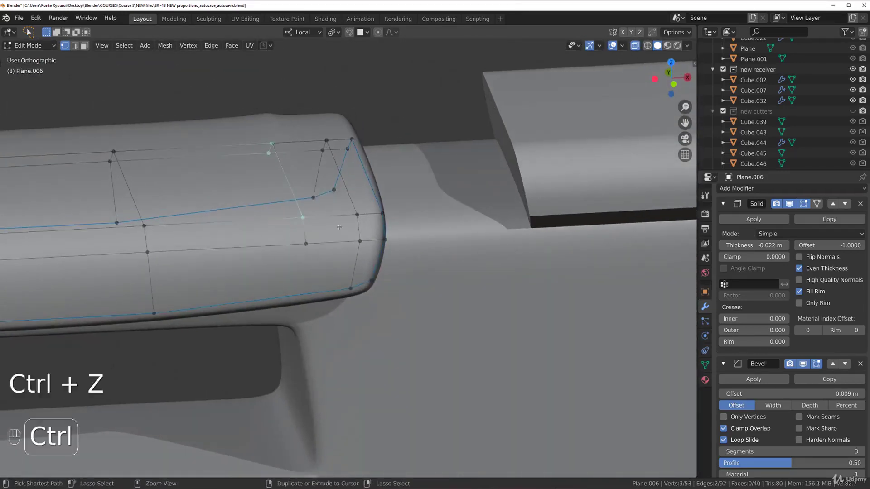
Step: Select the remaining edges of the partial cut near the cover's receiver end and dissolve them
key(Tab)
click(304, 229)
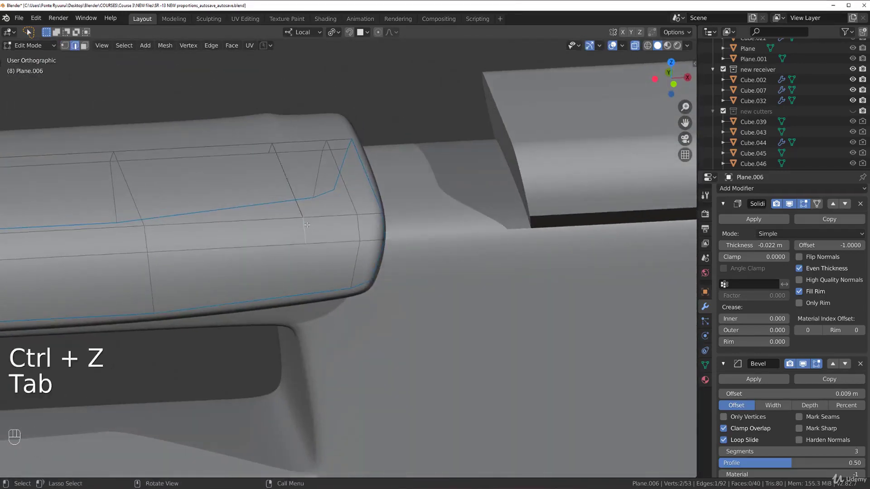
ctrl+click(270, 150)
key(x)
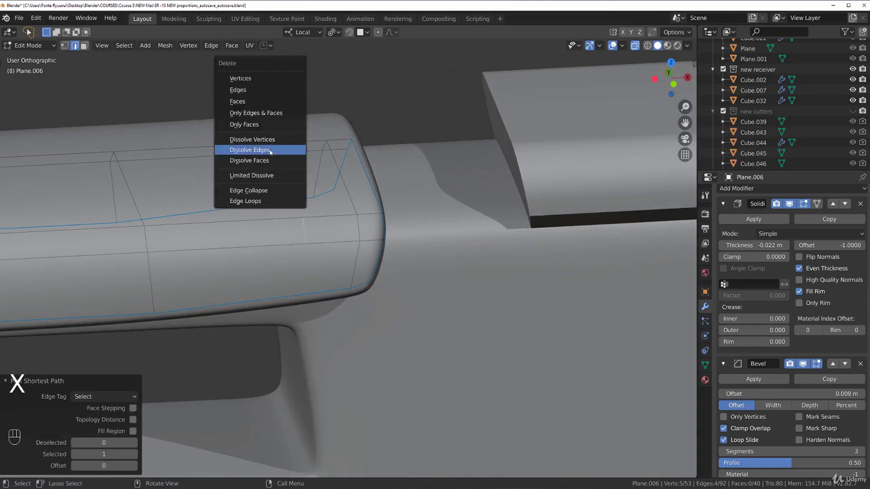
scroll(356, 208, up, 4)
key(x)
click(356, 212)
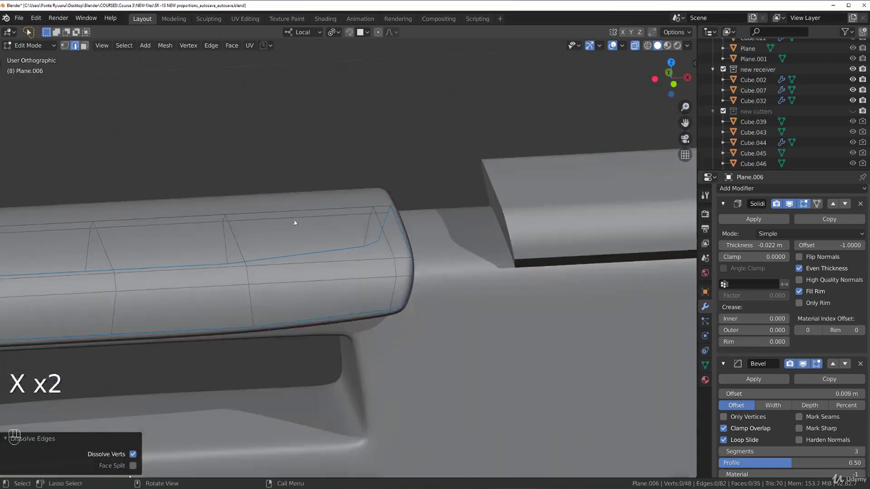
Step: Add a new edge loop across the cover between the last two loops at the receiver end
key(Tab)
key(Tab)
key(ctrl+r)
key(Tab)
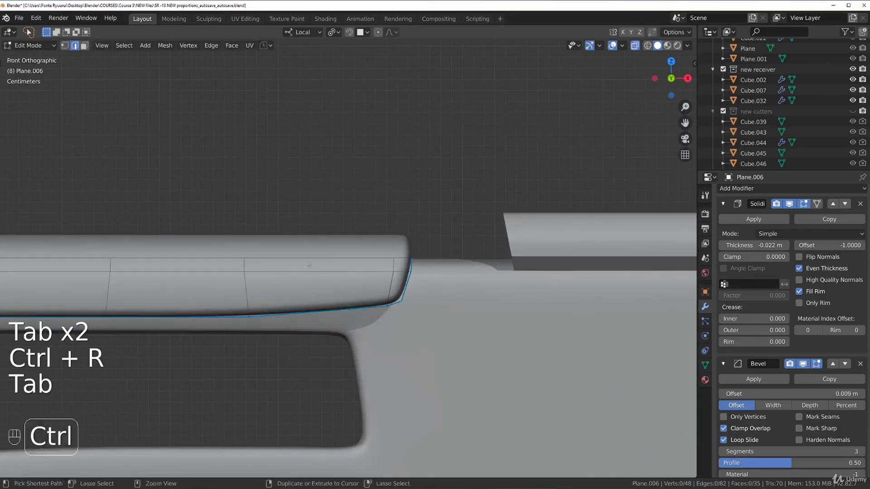
key(ctrl+r)
click(313, 268)
click(326, 272)
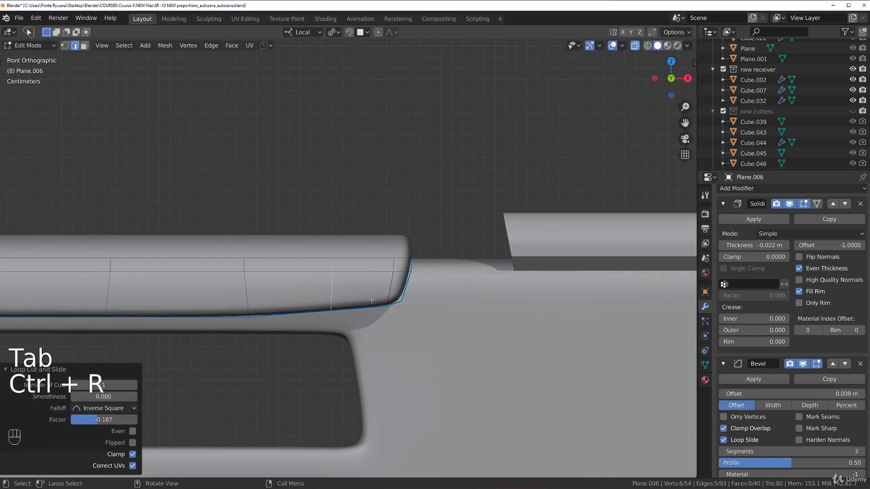
Step: Straighten the new edge loop by scaling it to 0 along local X
scroll(371, 297, up, 1)
key(s)
key(x)
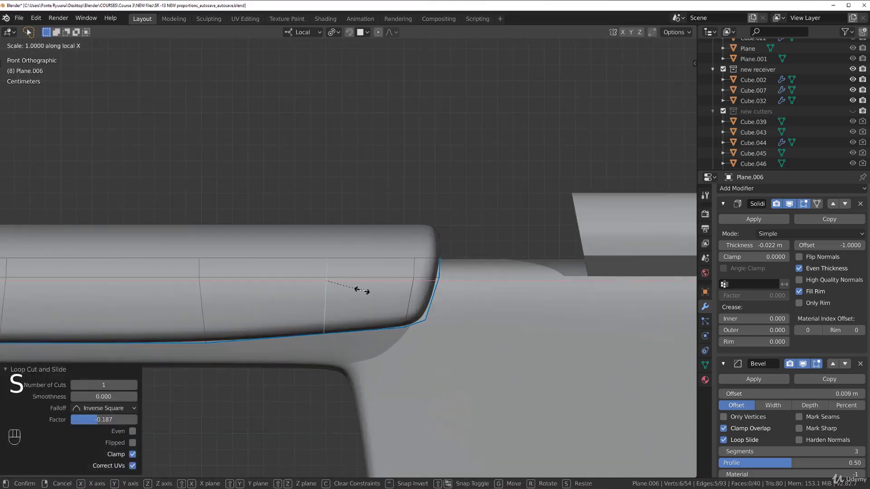
key(0)
click(362, 290)
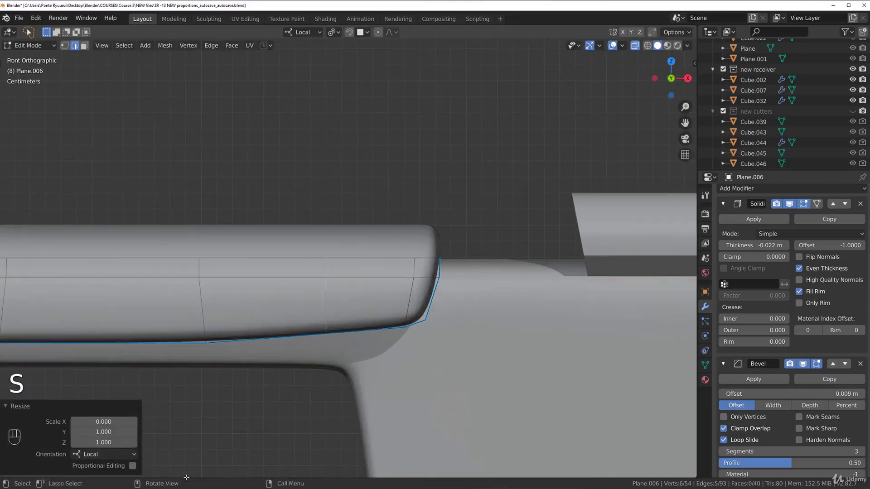
key(Tab)
scroll(290, 272, down, 6)
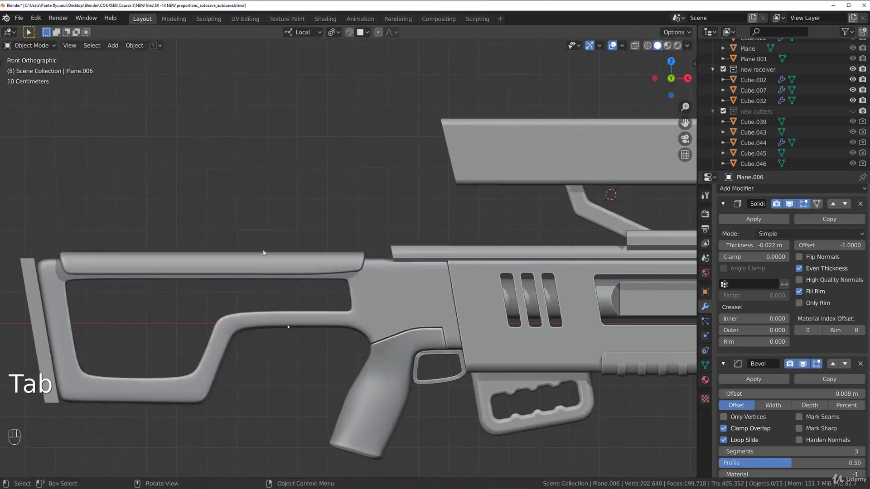
Step: Add the cover's other cross loops, back to the butt end, to the selection and scale them to 0 along local X
key(Tab)
scroll(265, 258, up, 5)
alt+shift+click(401, 262)
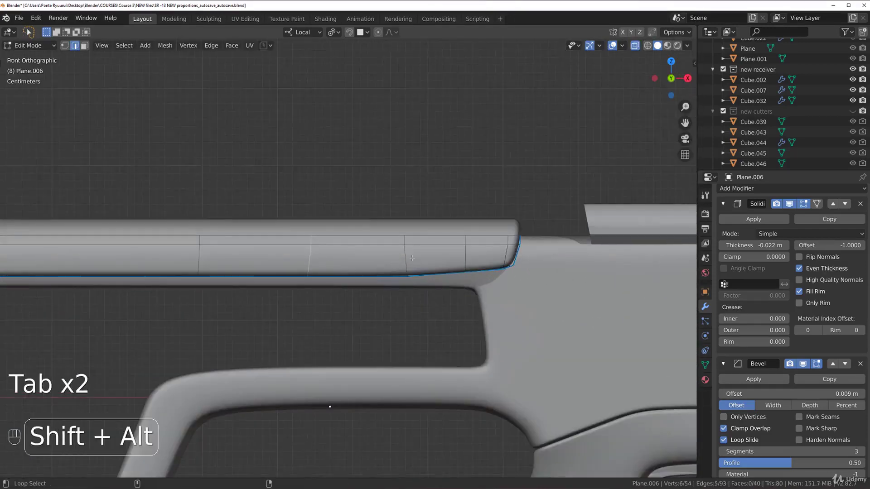
shift+middle_drag(204, 254, 460, 241)
alt+shift+click(460, 239)
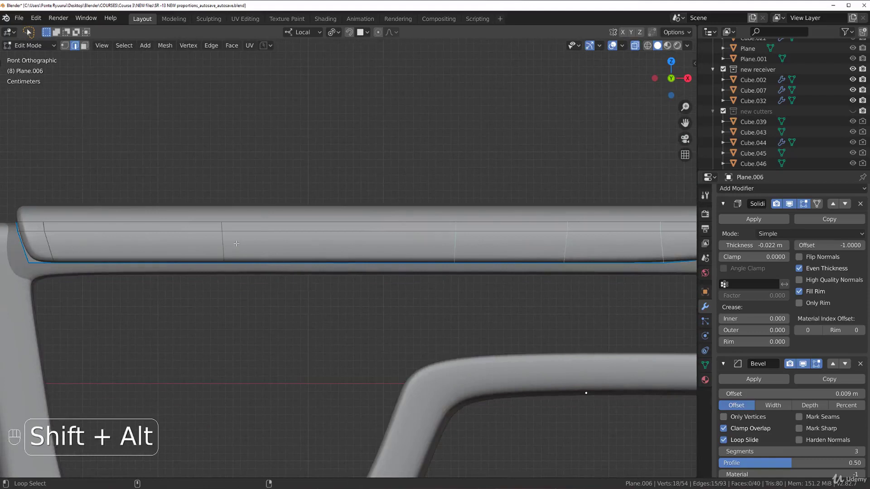
alt+shift+click(51, 243)
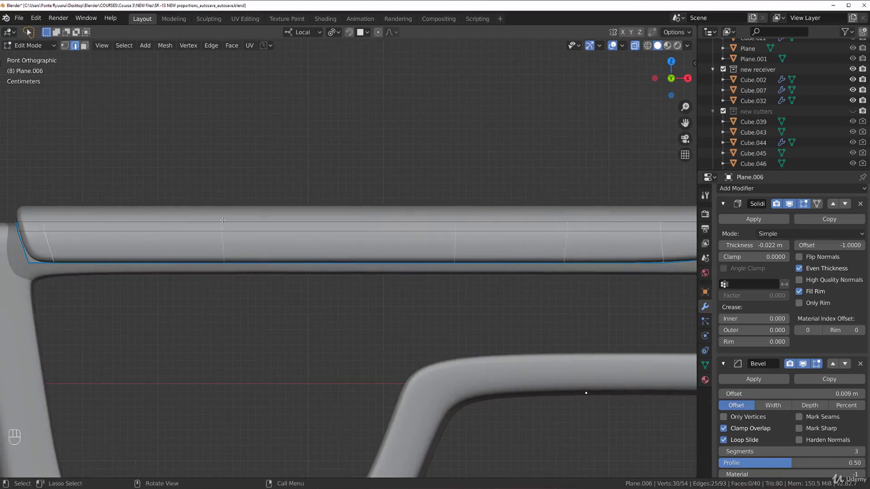
key(s)
key(x)
key(0)
key(Return)
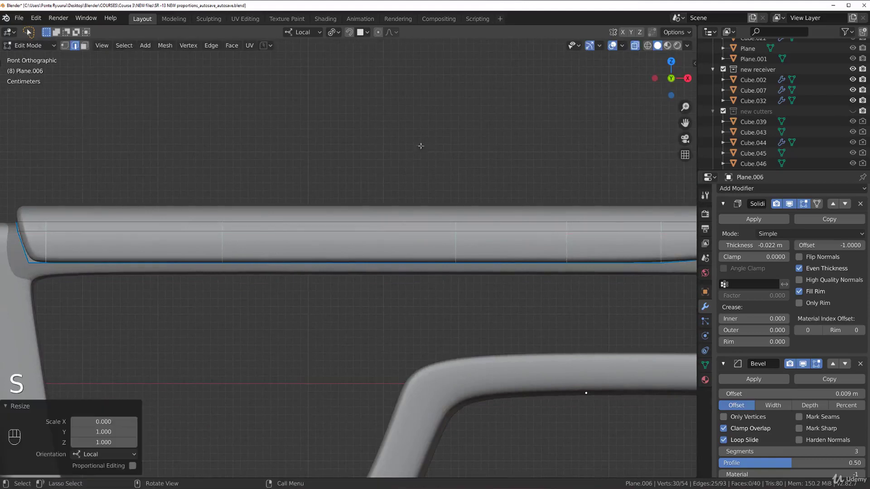
Step: Select the lower rim vertices from the newest loop around to the tip of the receiver end
key(Tab)
scroll(412, 208, down, 5)
shift+middle_drag(394, 180, 170, 152)
scroll(300, 195, up, 4)
key(Tab)
shift+middle_drag(343, 154, 394, 202)
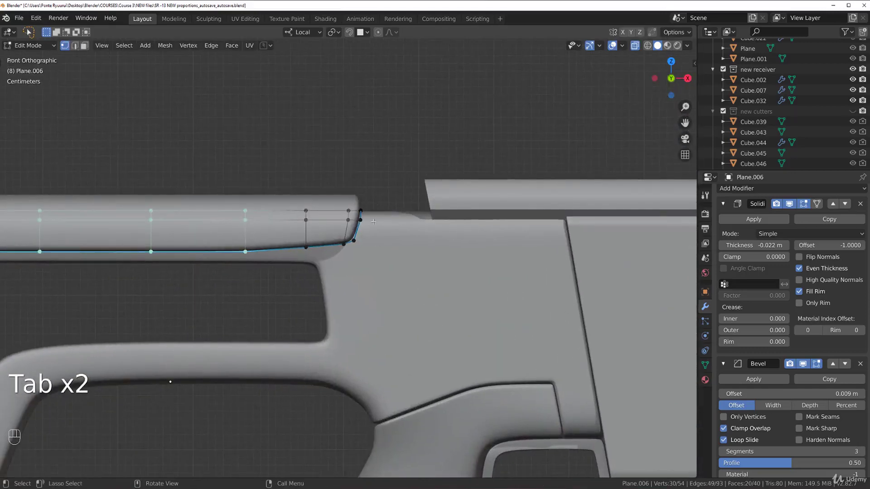
click(308, 248)
ctrl+click(361, 211)
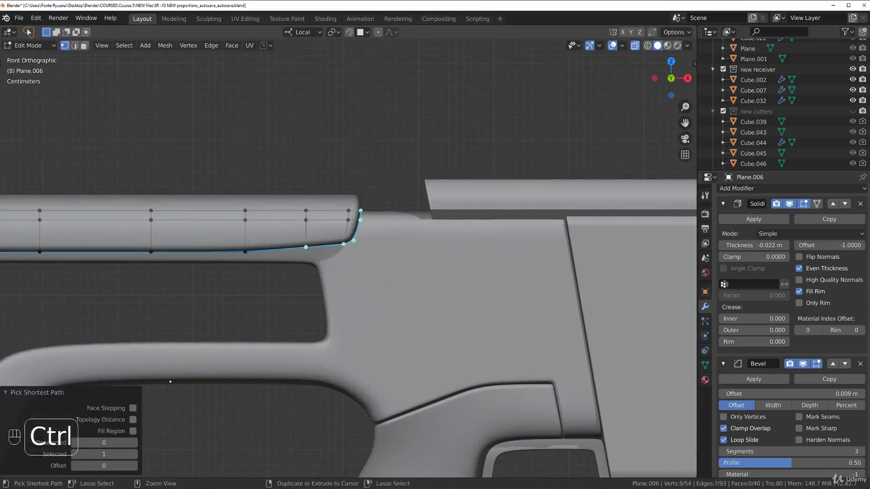
Step: Select the three lower rim vertices at the receiver end's corner and align them with Mira CurveStretch using 2 points
click(354, 242)
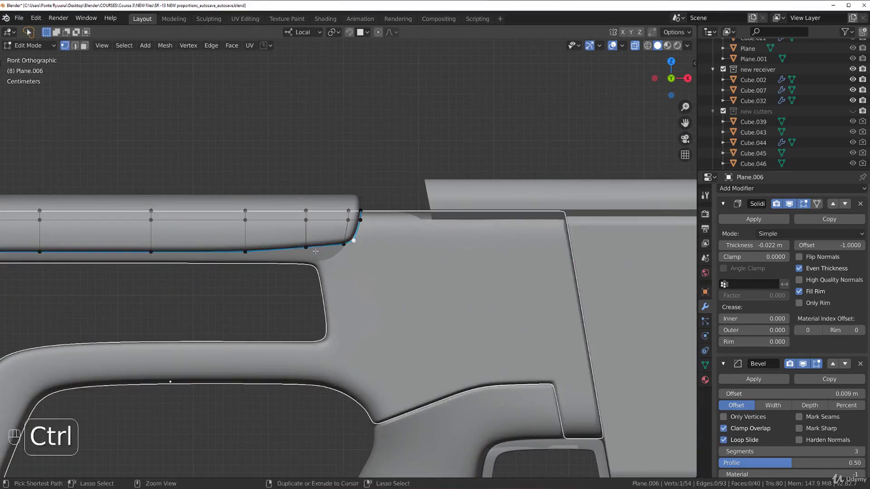
click(330, 245)
click(353, 241)
key(Tab)
click(334, 231)
key(Tab)
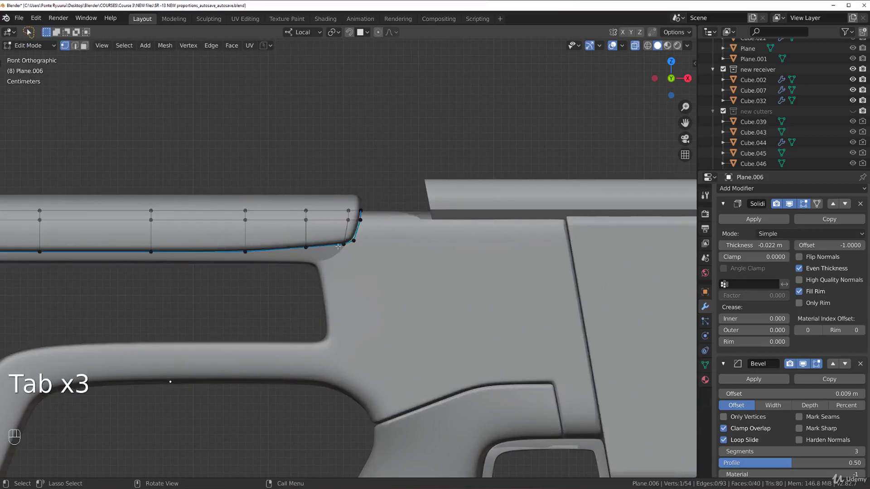
ctrl+click(340, 246)
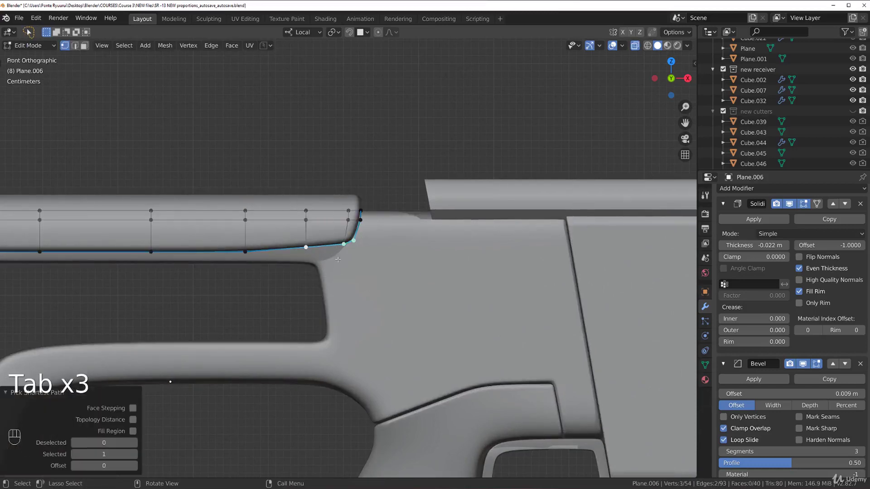
key(n)
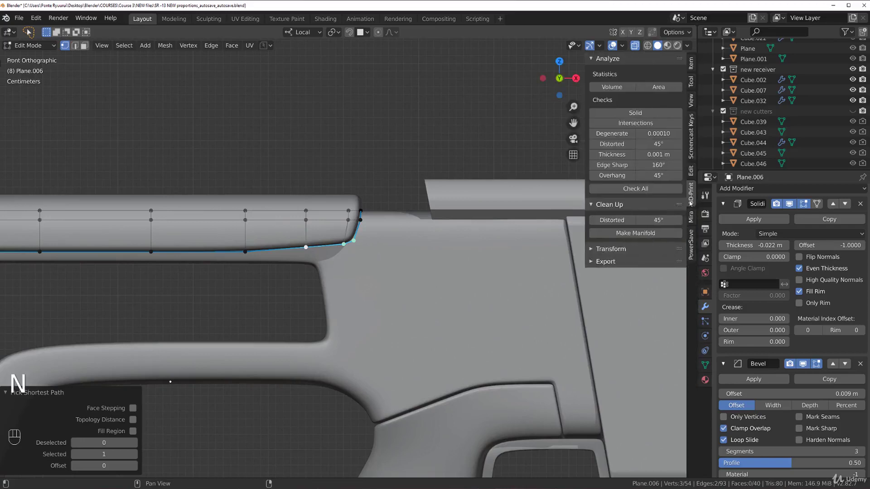
click(691, 217)
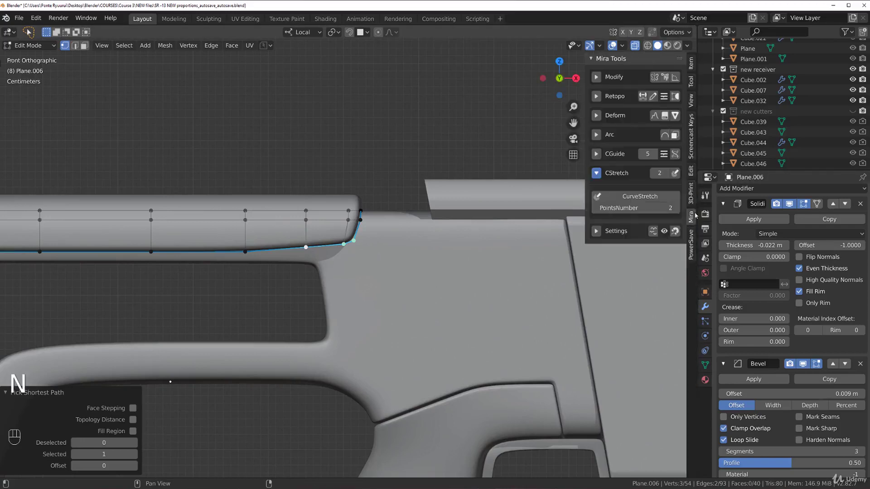
click(640, 196)
right_click(422, 253)
scroll(381, 244, up, 4)
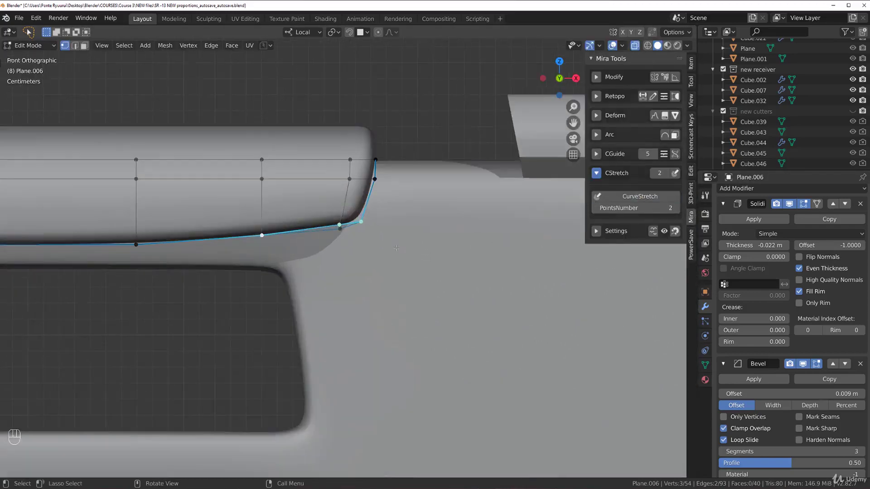
Step: Select the matching three rim vertices on the cover's opposite side and align them with CurveStretch using 2 points
middle_drag(343, 236, 424, 240)
click(237, 214)
shift+click(257, 223)
shift+click(335, 229)
scroll(351, 297, down, 2)
key(grave)
click(597, 213)
key(grave)
key(grave)
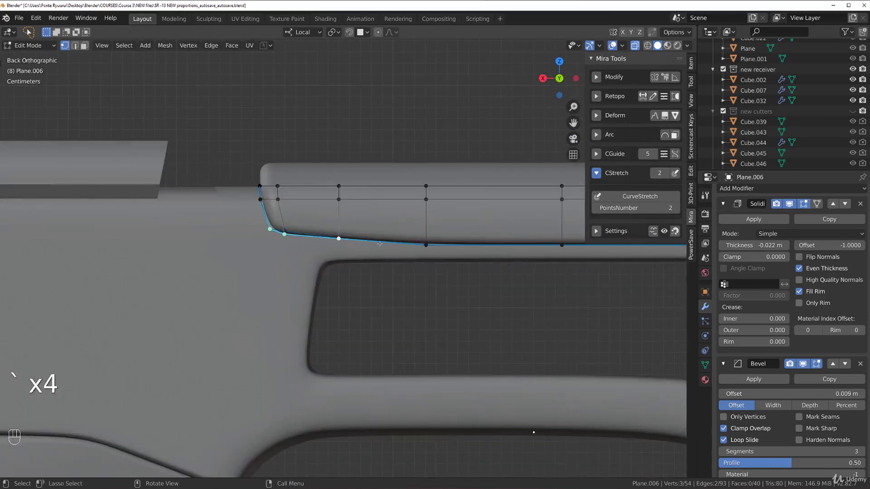
click(639, 197)
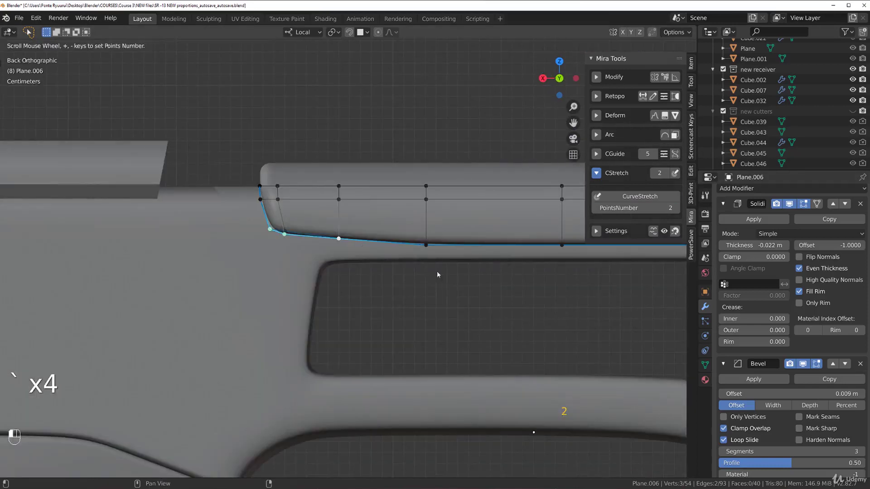
click(437, 274)
right_click(422, 262)
Step: Examine the cover's shape and shading along its whole length in Object Mode
key(Tab)
key(grave)
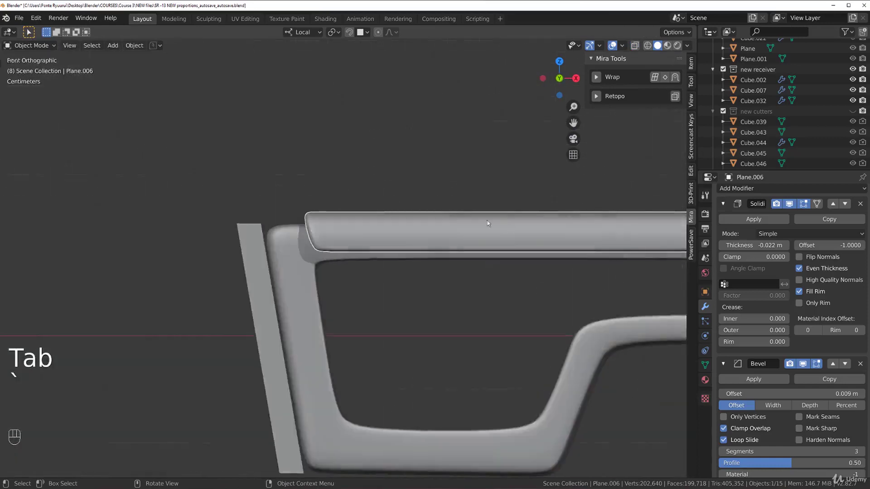
click(410, 213)
scroll(456, 238, up, 4)
scroll(462, 267, down, 4)
scroll(410, 251, up, 2)
shift+middle_drag(358, 227, 379, 163)
scroll(426, 232, down, 2)
scroll(331, 254, up, 3)
scroll(401, 224, down, 3)
scroll(371, 181, up, 4)
middle_drag(369, 192, 327, 227)
Step: Dissolve the three middle edge loops across the cover's long section
key(Tab)
shift+middle_drag(388, 209, 254, 194)
key(x)
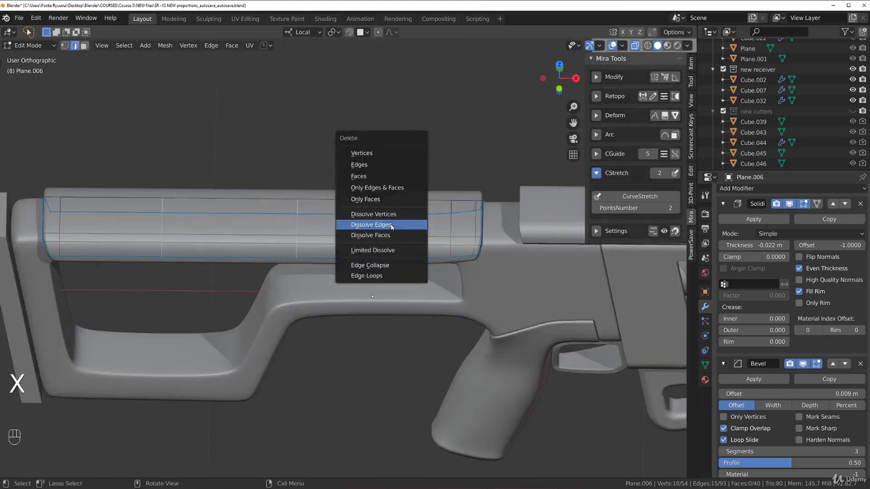
click(392, 225)
Step: Add a centred edge loop across the cover's long middle section and bevel it with a 0.311 m offset and 5 segments
alt+middle_drag(297, 220, 261, 211)
key(ctrl+r)
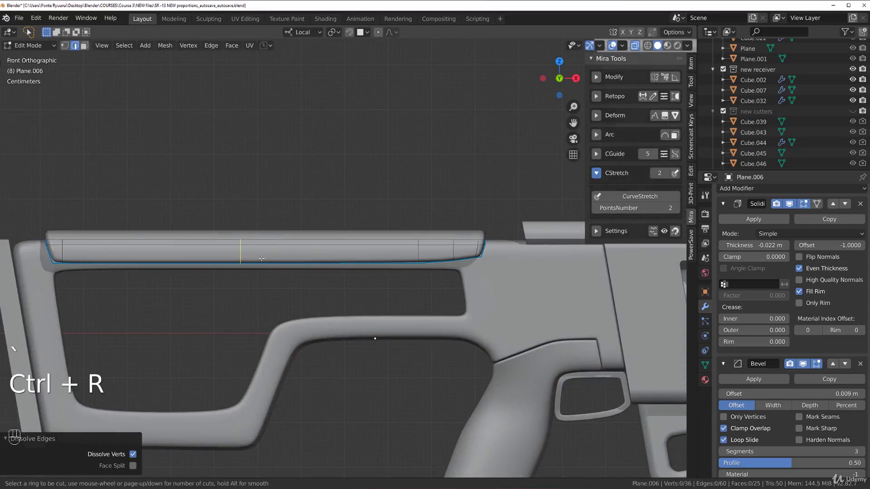
click(261, 256)
right_click(261, 257)
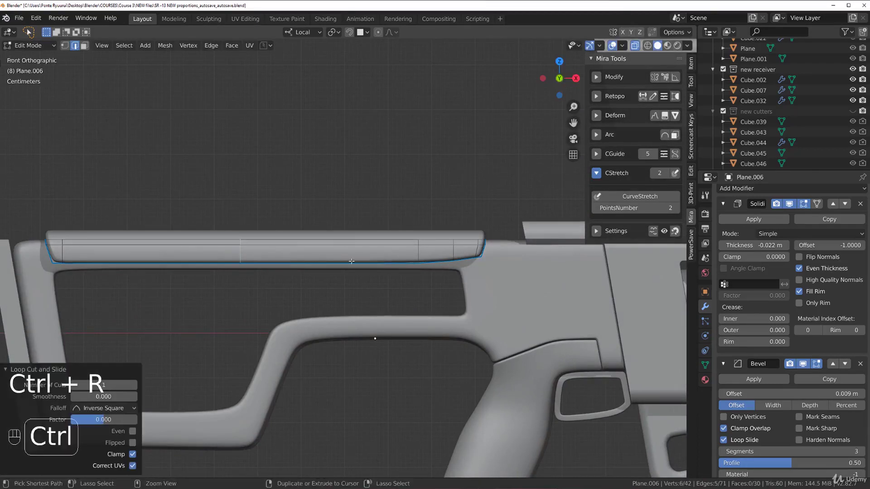
key(ctrl+b)
scroll(497, 286, up, 4)
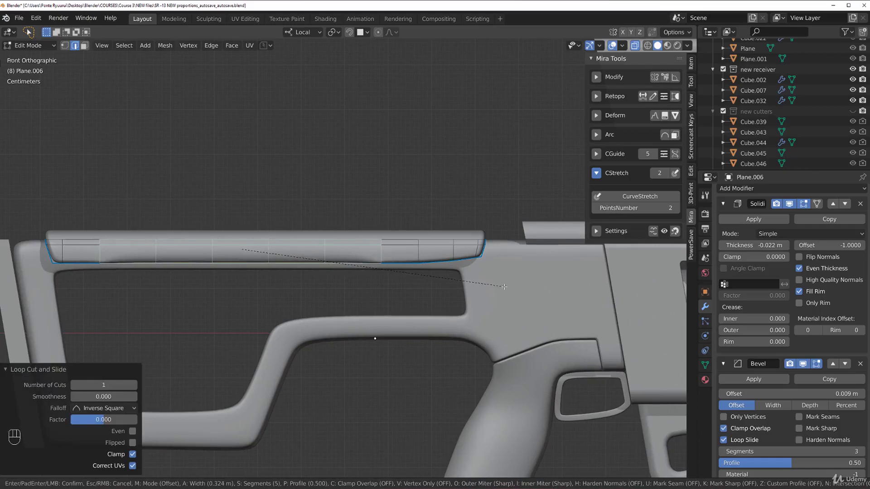
click(496, 286)
shift+middle_drag(103, 246, 217, 214)
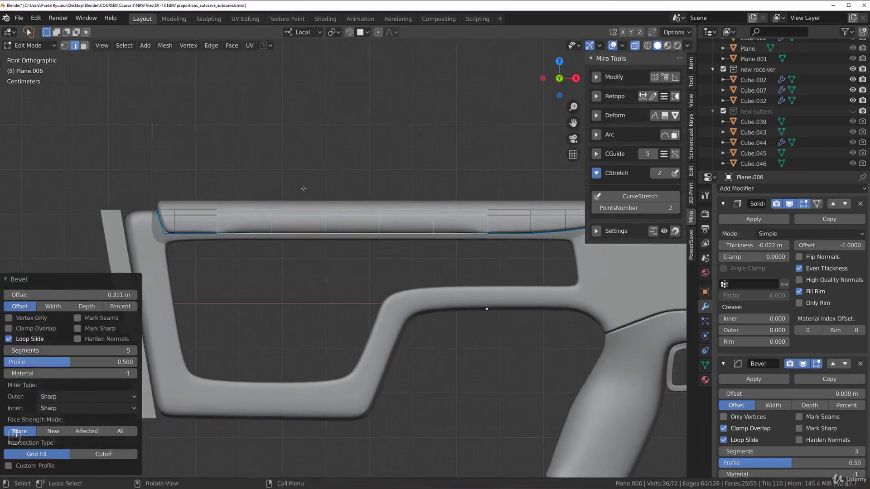
key(Tab)
key(Tab)
alt+click(217, 223)
alt+shift+click(323, 230)
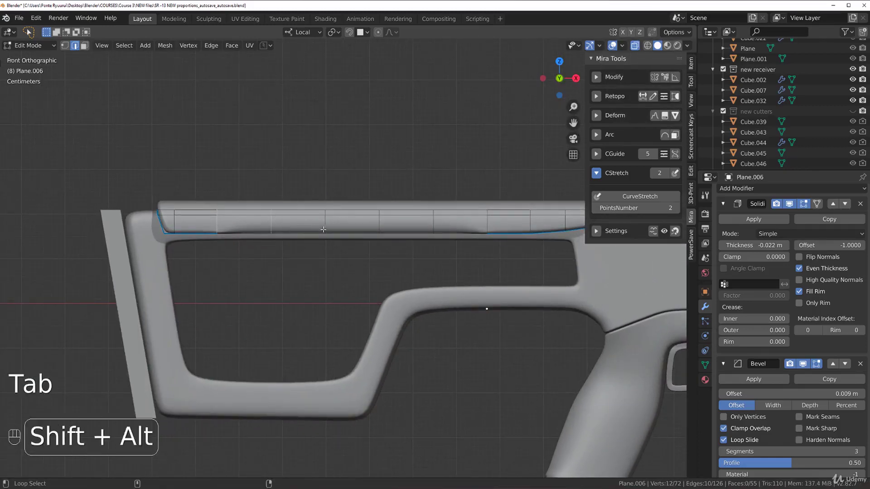
alt+shift+click(401, 222)
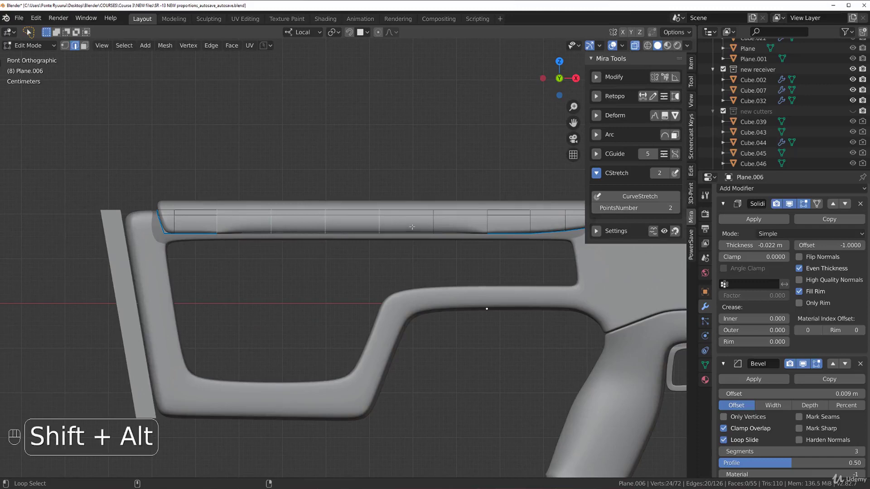
alt+shift+click(434, 219)
Step: Select the middle rim edges along both long sides of the cover and set their Edge Bevel Weight to 1
shift+middle_drag(356, 225, 369, 249)
click(435, 217)
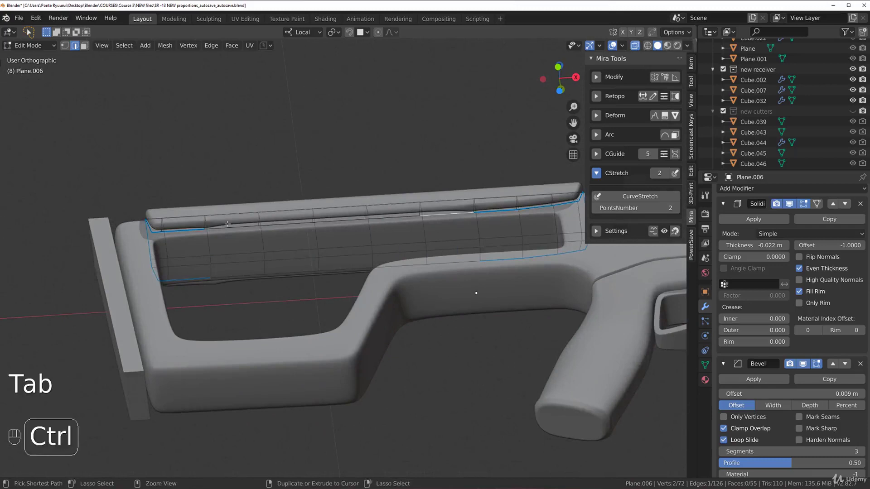
ctrl+click(204, 228)
middle_drag(335, 265, 365, 271)
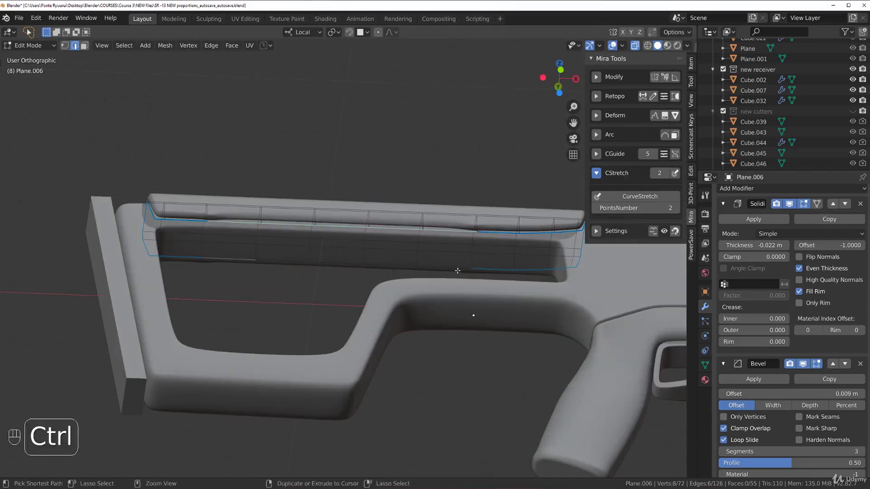
ctrl+click(449, 271)
right_click(453, 270)
click(451, 271)
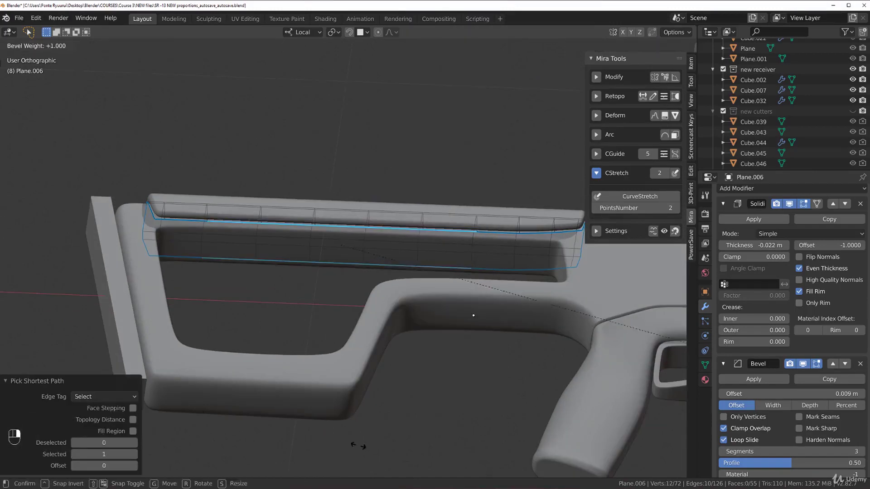
key(1)
key(Return)
key(Tab)
key(grave)
key(Tab)
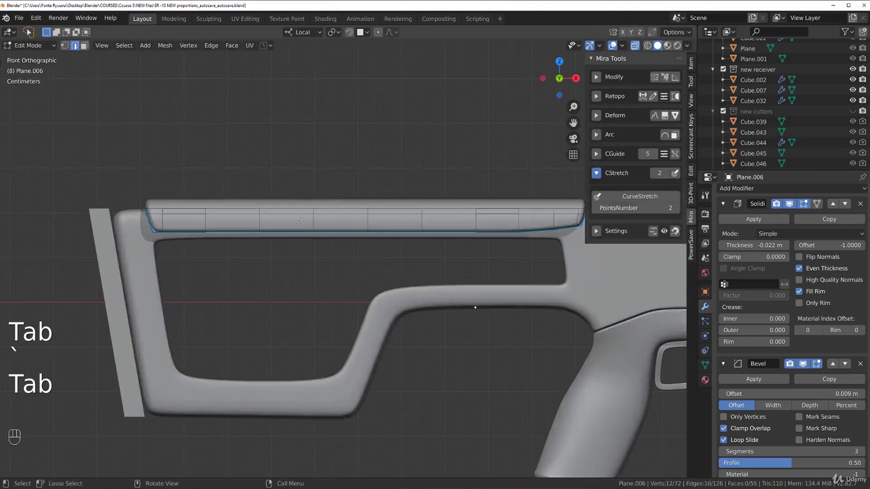
Step: Try sliding and moving a single lengthwise edge on the cover near its receiver end
middle_drag(218, 220, 236, 227)
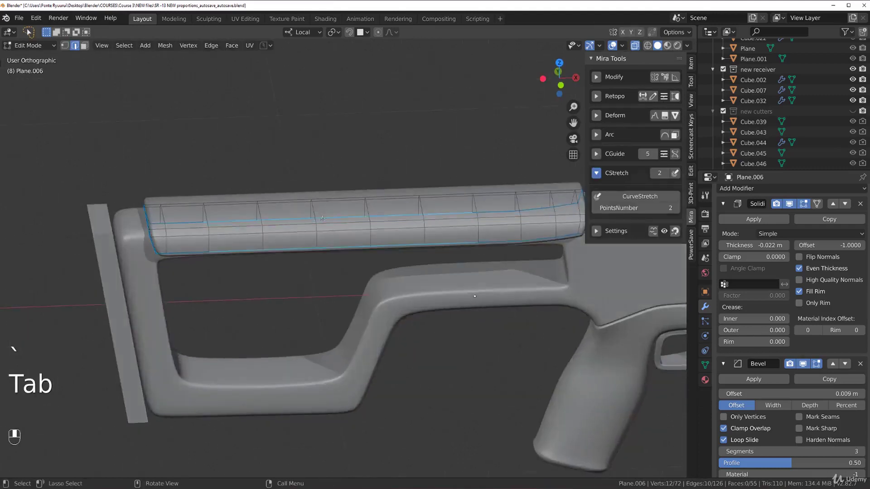
scroll(382, 344, up, 4)
key(Tab)
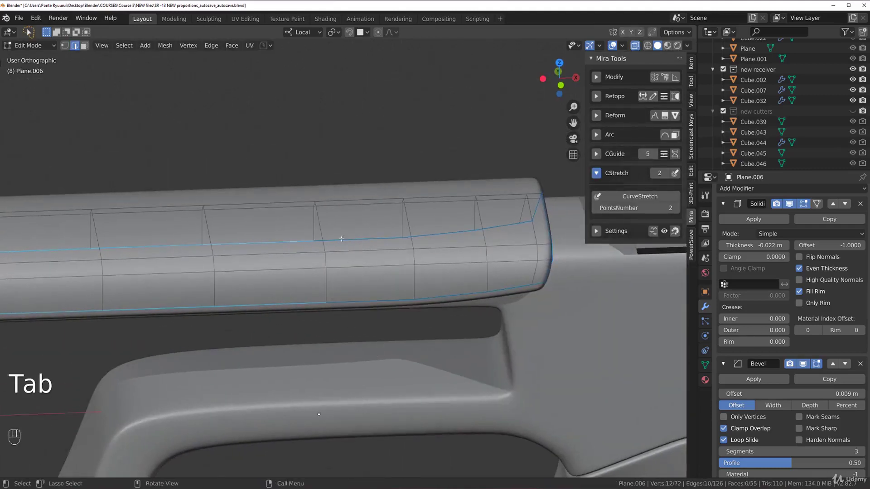
click(334, 234)
key(grave)
click(257, 216)
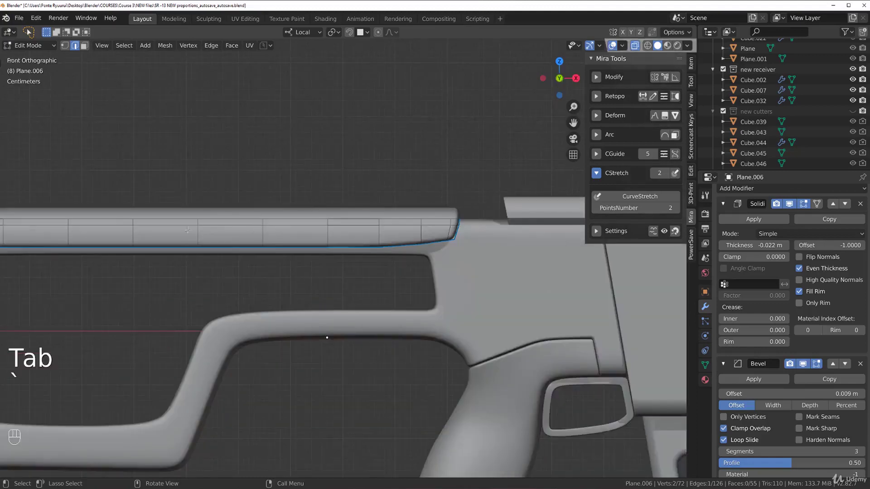
scroll(361, 211, up, 4)
middle_drag(363, 216, 379, 263)
key(g)
key(g)
click(365, 249)
key(g)
right_click(401, 278)
key(g)
right_click(412, 241)
key(g)
right_click(444, 197)
scroll(272, 143, down, 3)
key(KP_1)
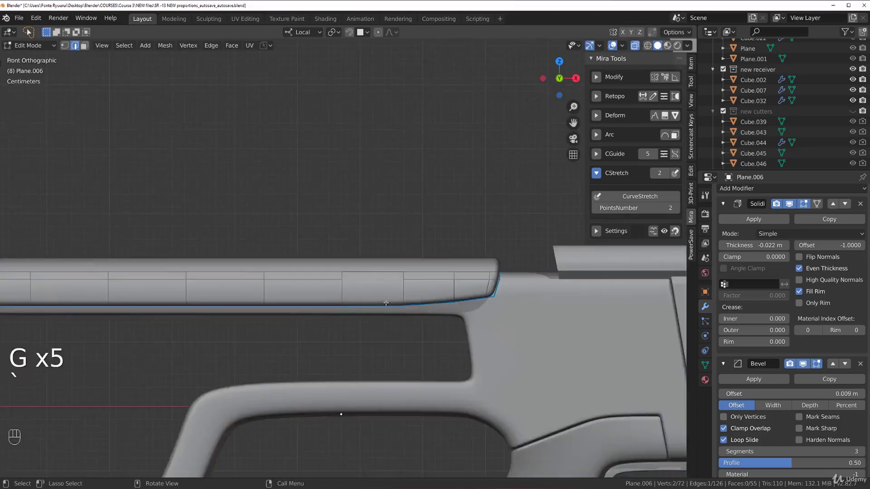
Step: Examine the cover's outline and shading near the receiver and along its full length in front view, including in Object Mode
scroll(386, 303, up, 3)
key(Tab)
key(Tab)
key(Tab)
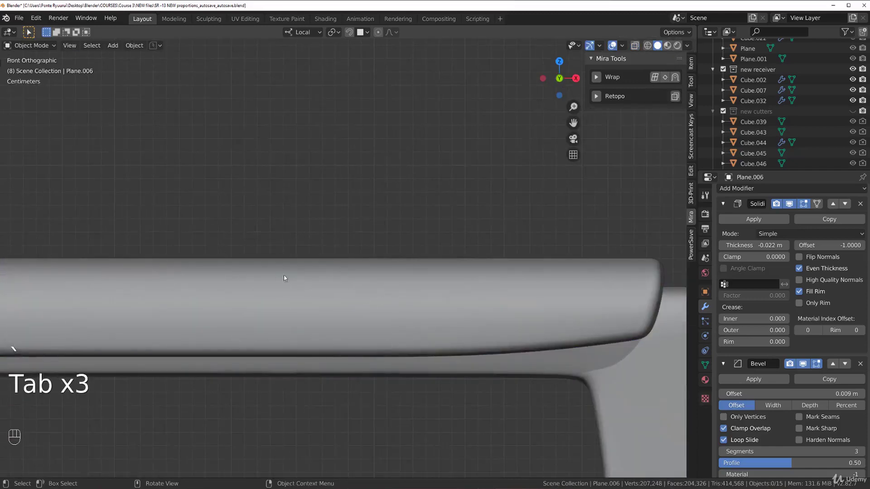
key(Tab)
scroll(301, 292, down, 4)
key(Tab)
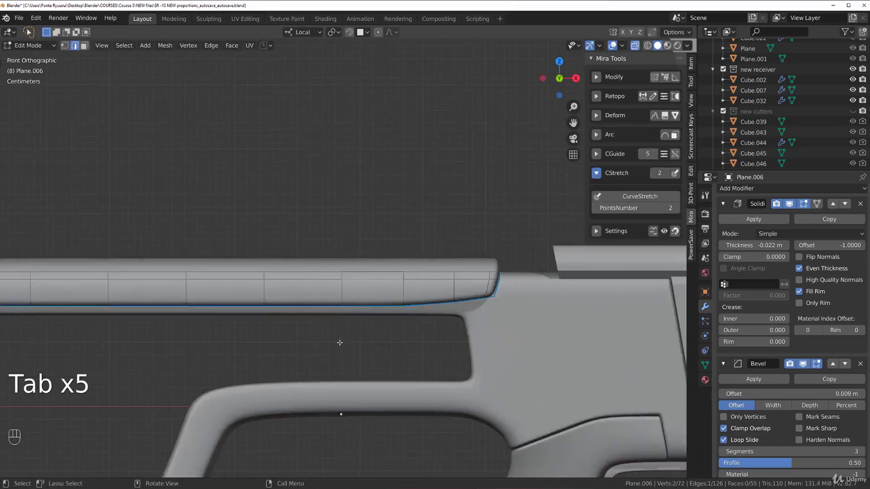
shift+middle_drag(149, 235, 337, 208)
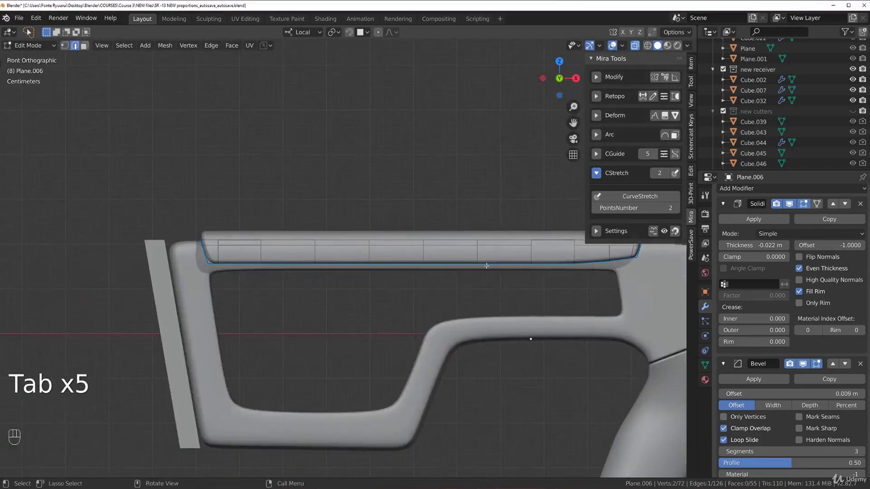
shift+middle_drag(467, 286, 454, 285)
scroll(521, 254, up, 2)
shift+middle_drag(521, 254, 399, 258)
key(g)
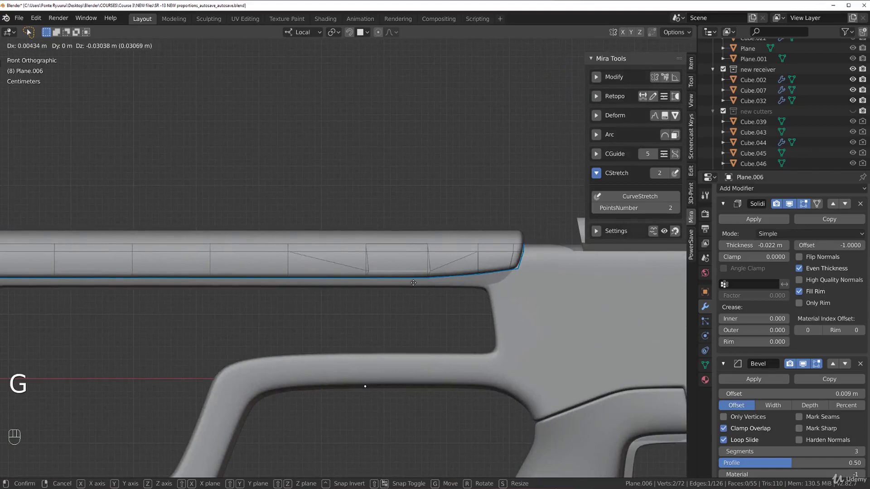
right_click(414, 282)
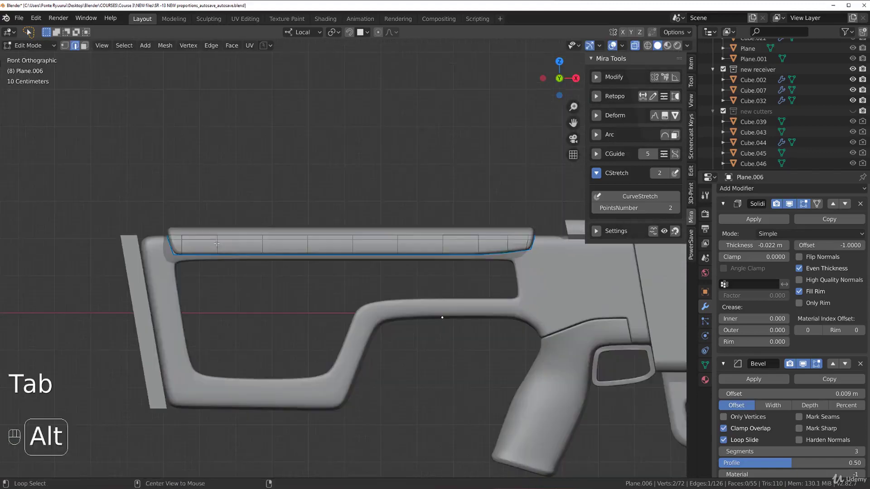
Step: Select the six cross loops along the cover and bevel them into narrow bands about 0.014 m wide with 1 segment
alt+shift+click(251, 243)
key(ctrl+z)
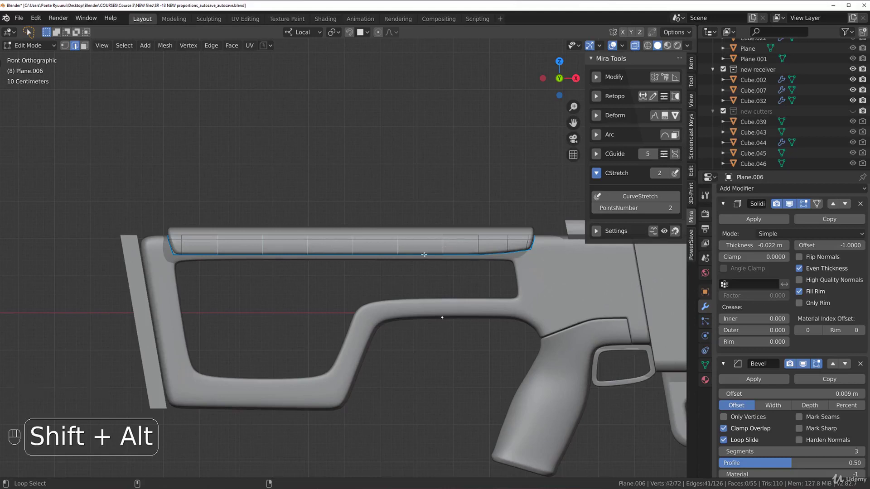
scroll(425, 255, up, 3)
key(ctrl+b)
key(shift)
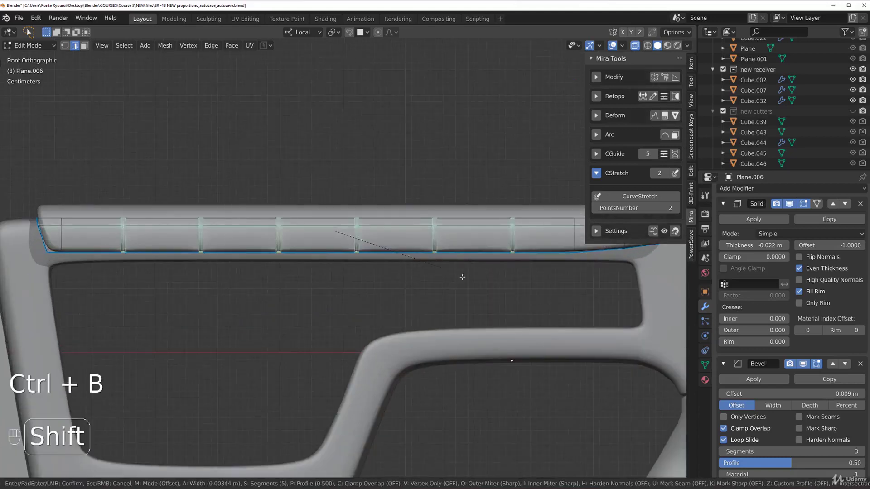
mouse_move(500, 283)
scroll(522, 286, down, 4)
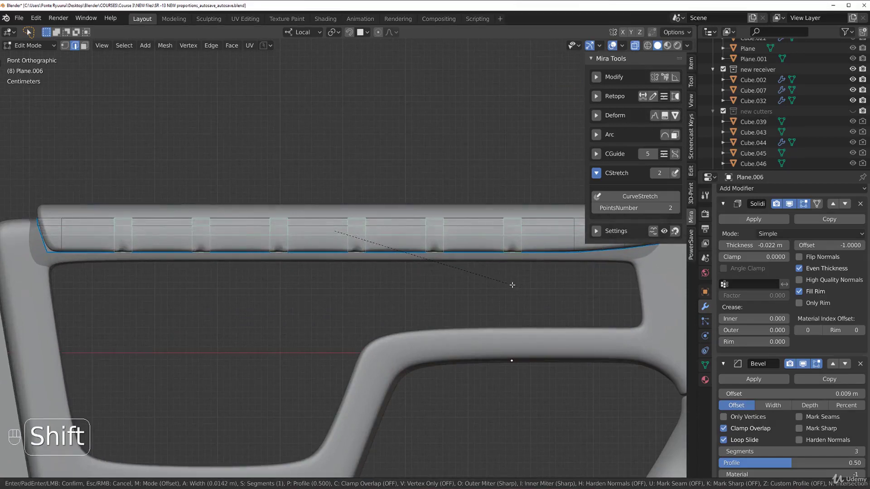
click(512, 286)
Step: Select the rim edge loops on both long sides of the cover and set their Edge Bevel Weight to 1
middle_drag(512, 285, 389, 216)
key(Tab)
alt+click(435, 252)
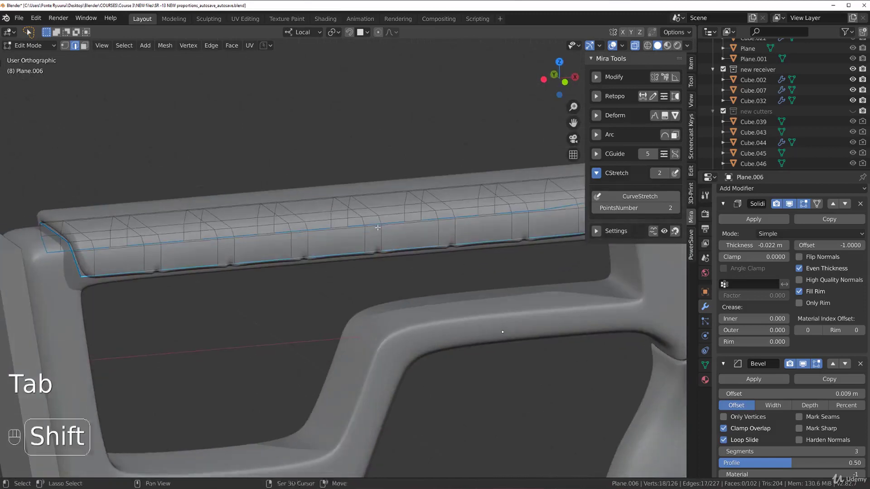
alt+shift+click(390, 221)
right_click(390, 222)
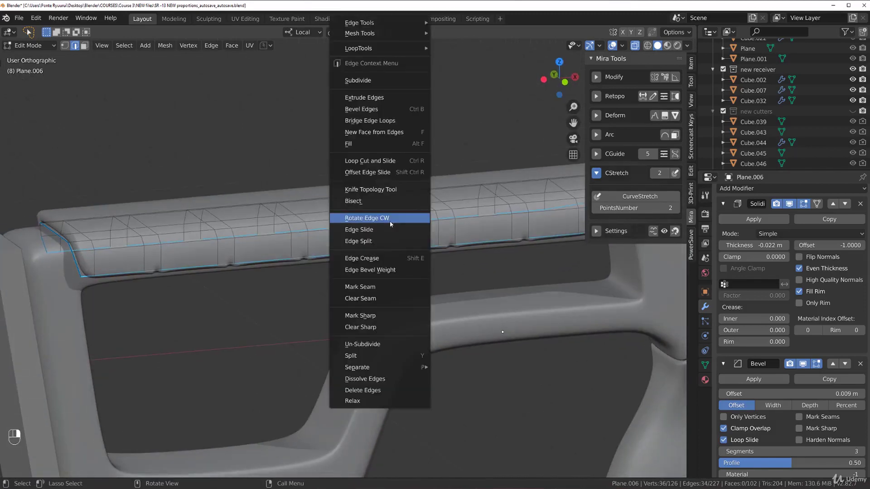
click(370, 270)
click(224, 352)
key(Tab)
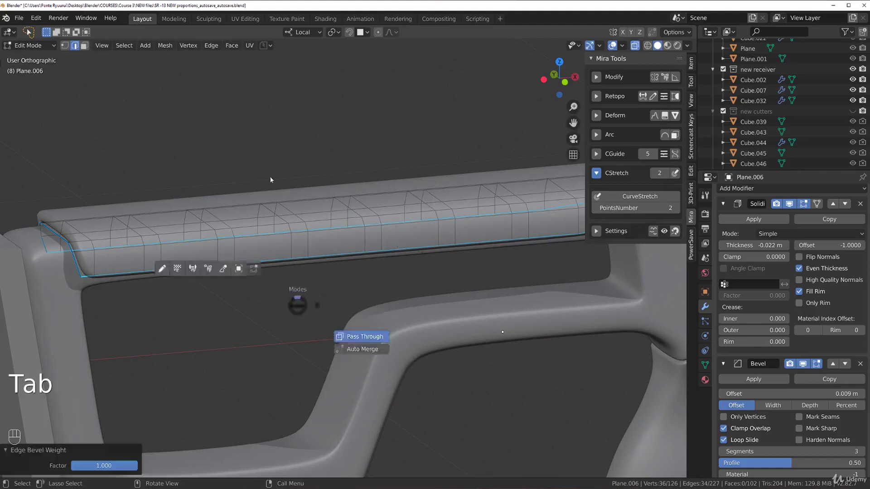
key(Tab)
Step: Select the four upper faces across each of the six narrow bands on the cover
middle_drag(298, 256, 243, 258)
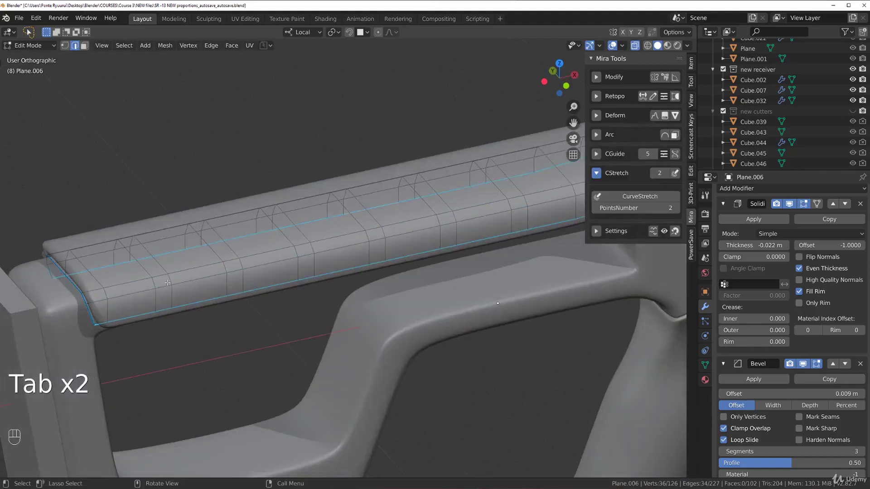
key(Tab)
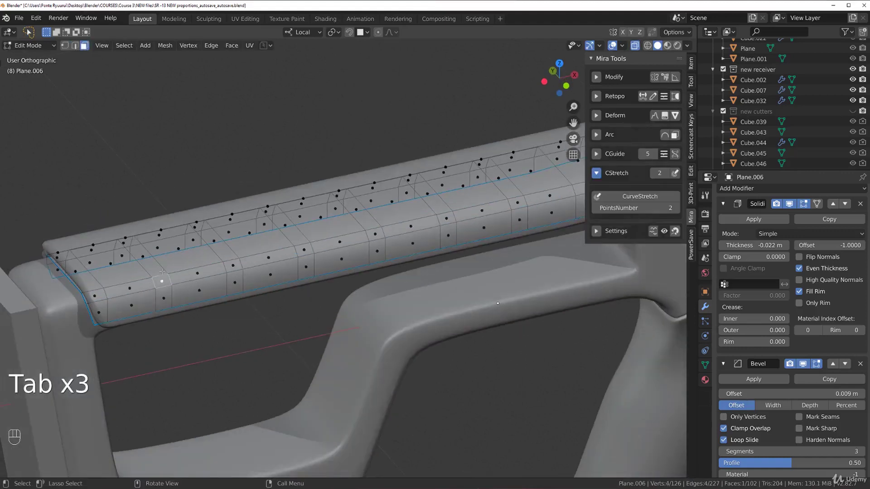
middle_drag(162, 273, 157, 271)
ctrl+click(121, 243)
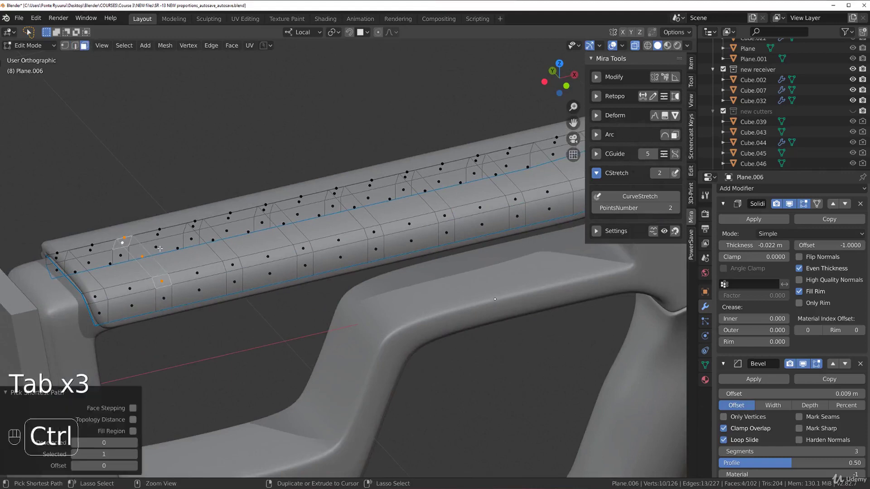
shift+click(234, 266)
ctrl+click(194, 227)
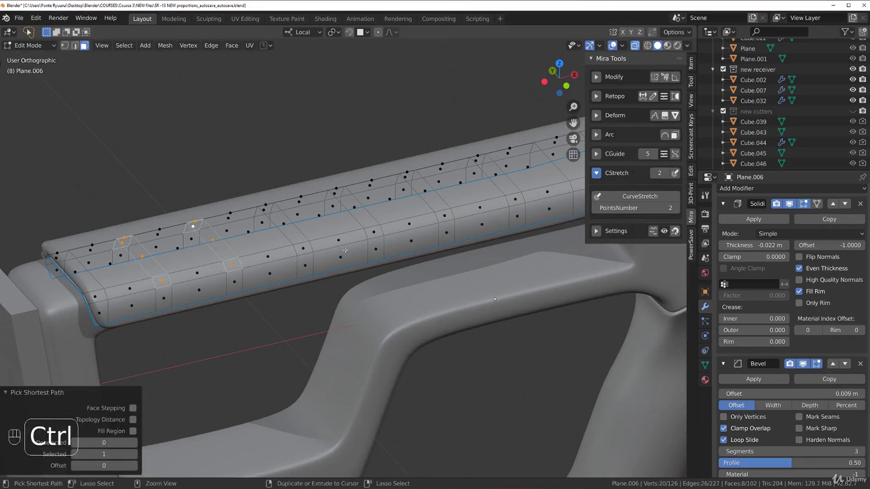
shift+click(309, 251)
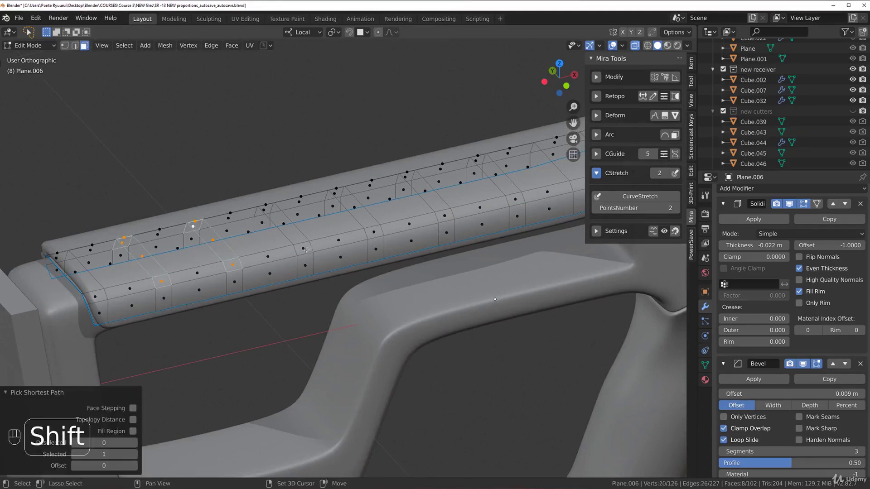
ctrl+click(261, 210)
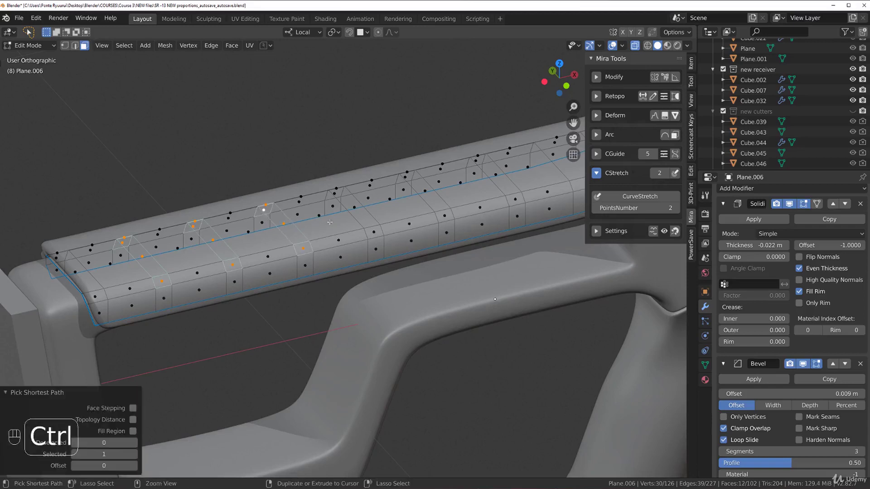
shift+click(374, 232)
ctrl+click(334, 193)
shift+middle_drag(333, 193, 252, 191)
shift+click(374, 232)
ctrl+click(273, 198)
middle_drag(278, 222, 276, 243)
shift+click(275, 252)
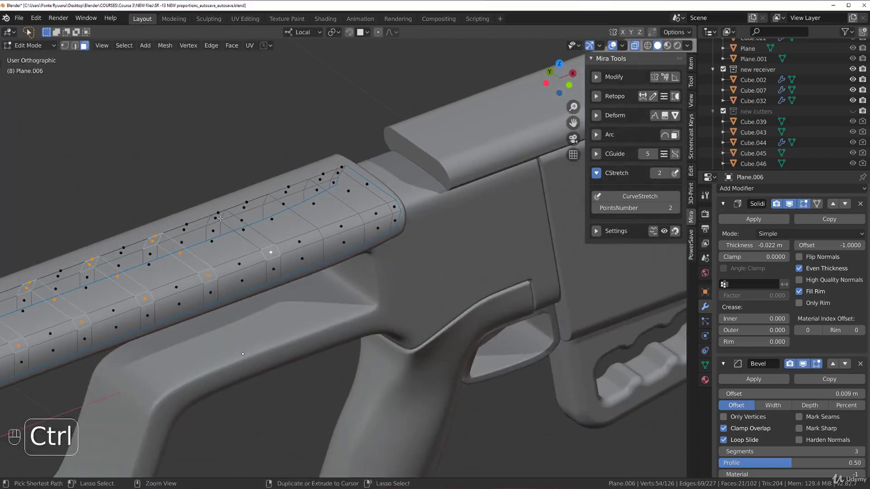
ctrl+click(220, 219)
Step: Turn off see-through selection and inspect the cover in front view in Object Mode
key(KP_1)
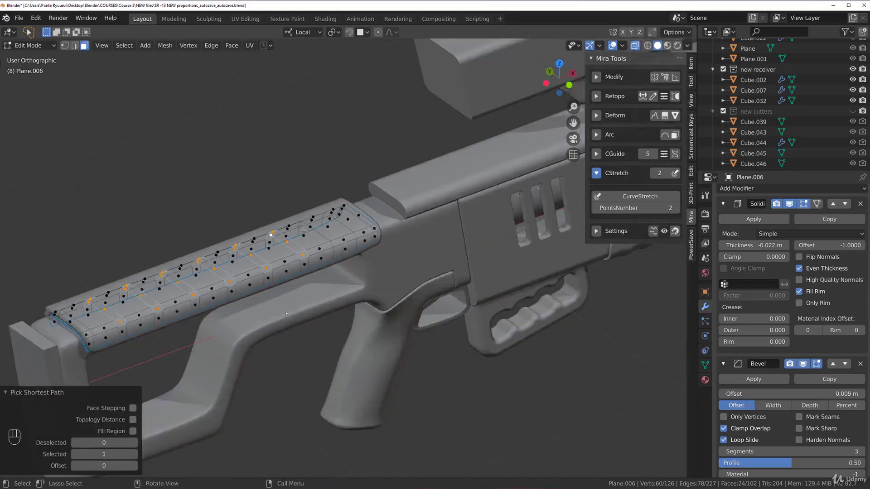
scroll(354, 269, up, 3)
key(Tab)
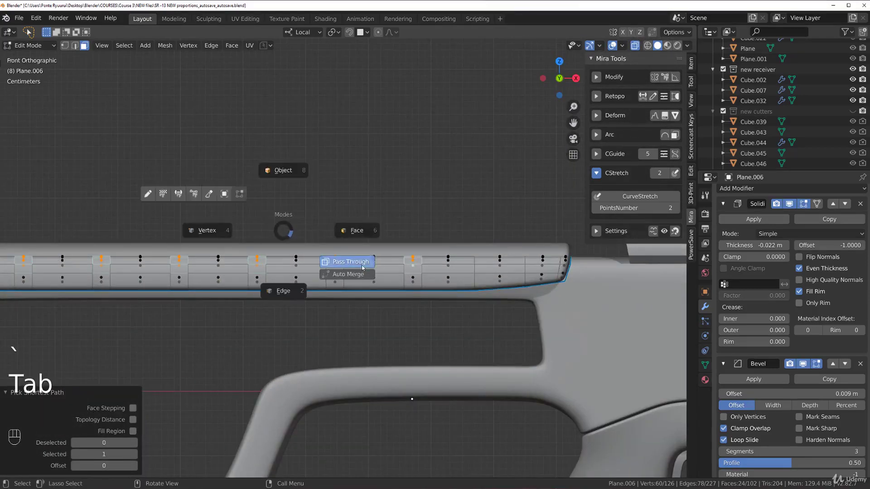
shift+middle_drag(354, 268, 317, 290)
scroll(306, 249, down, 1)
key(Tab)
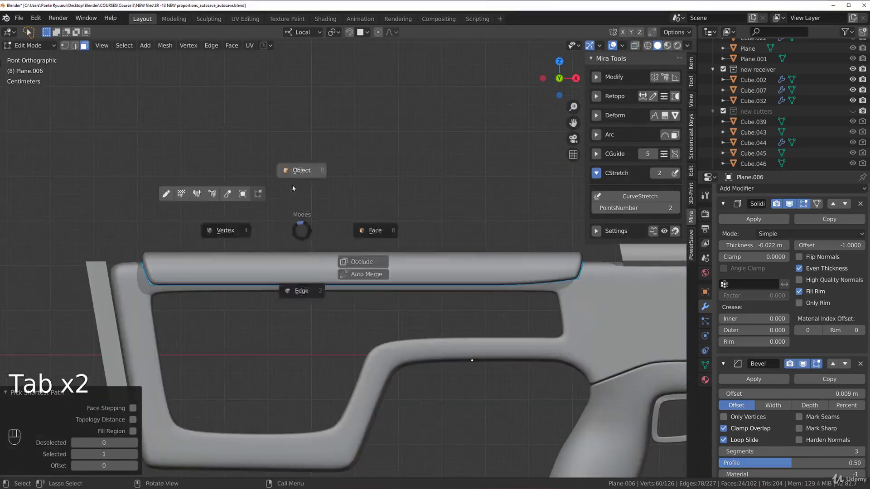
key(Tab)
key(Tab)
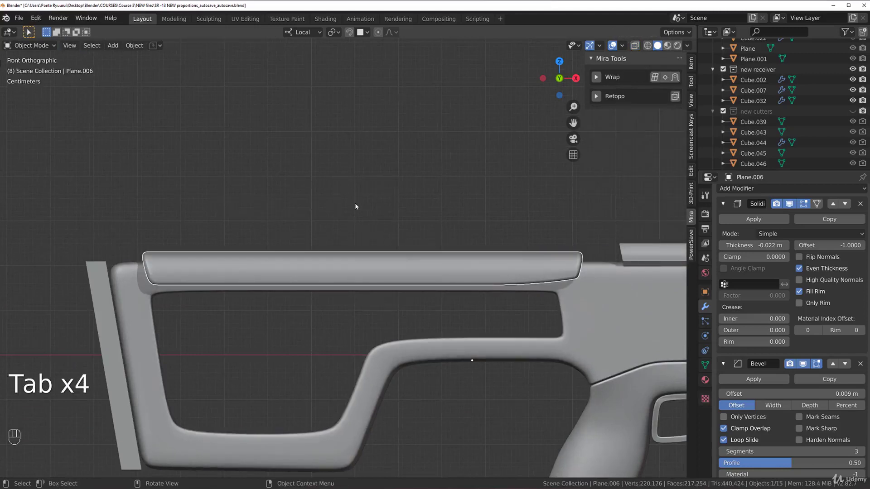
Step: Apply the cover's Solidify modifier in Object Mode
key(Tab)
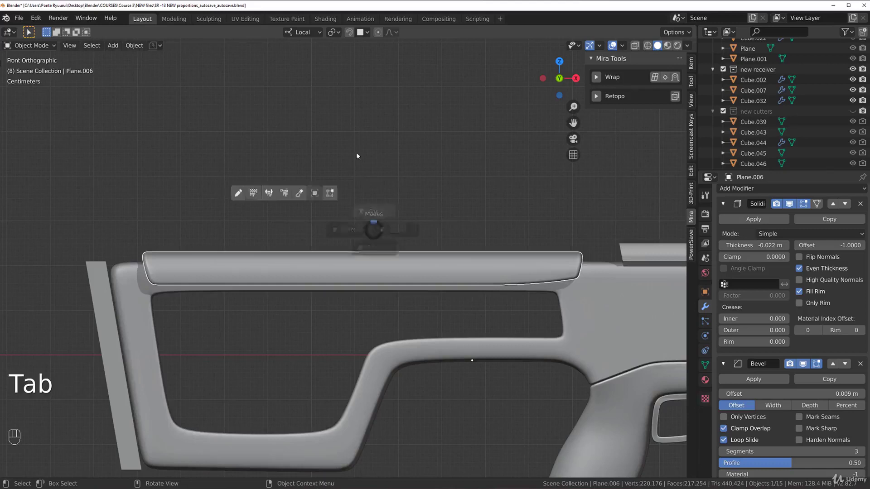
click(762, 221)
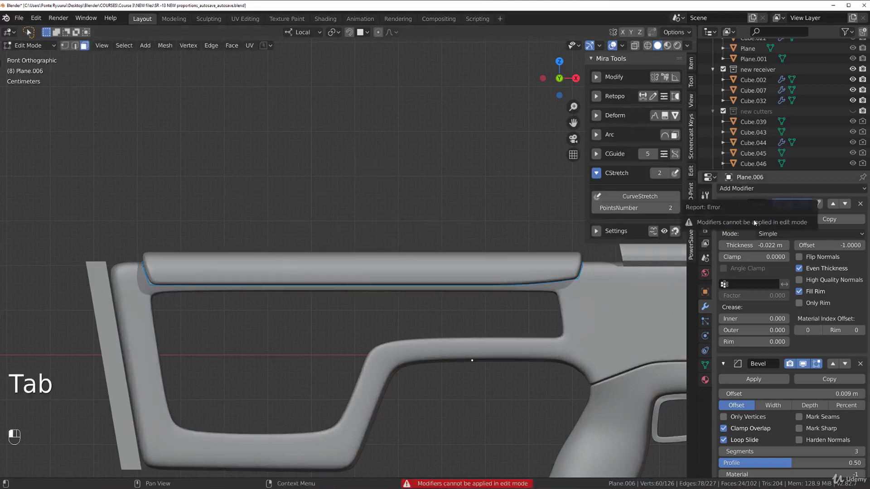
click(705, 366)
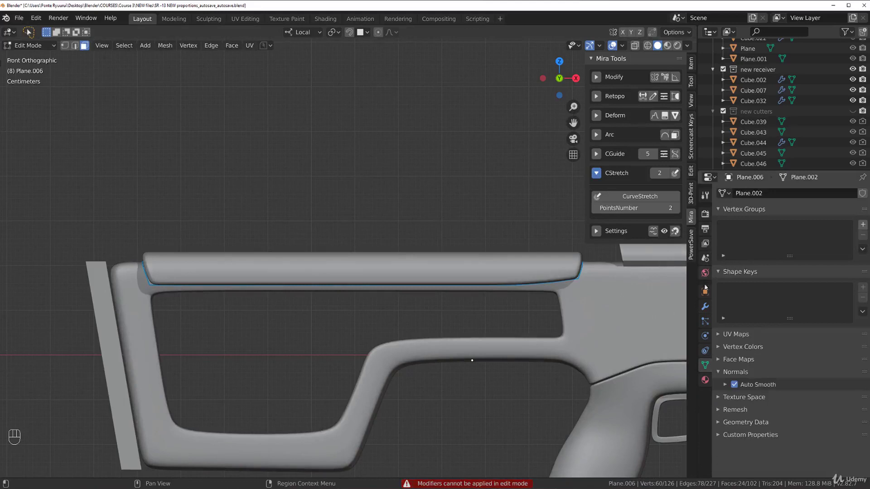
click(706, 308)
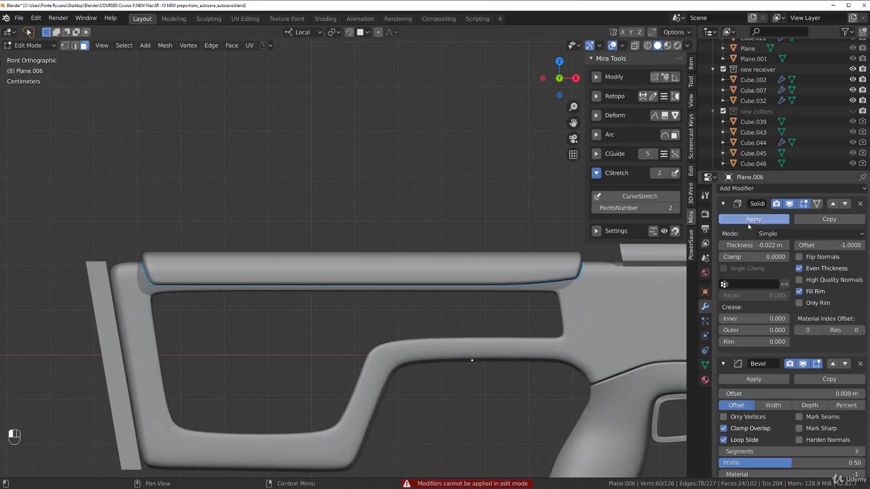
click(750, 225)
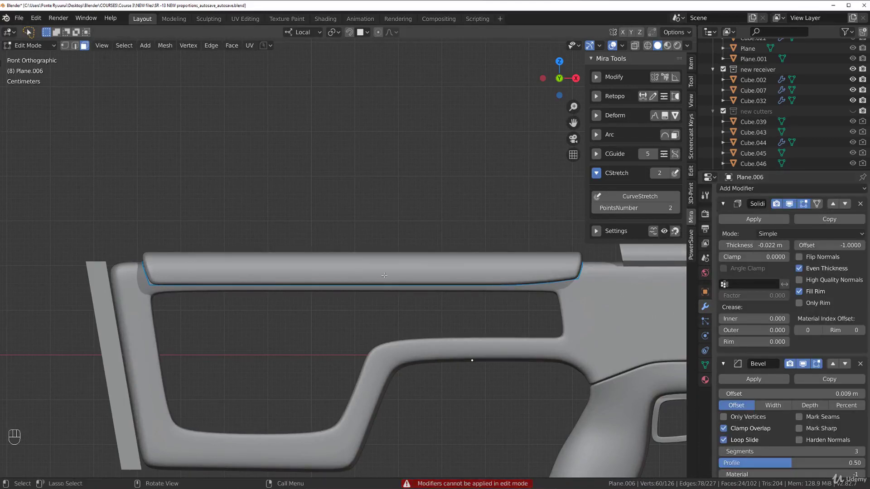
key(Tab)
click(754, 219)
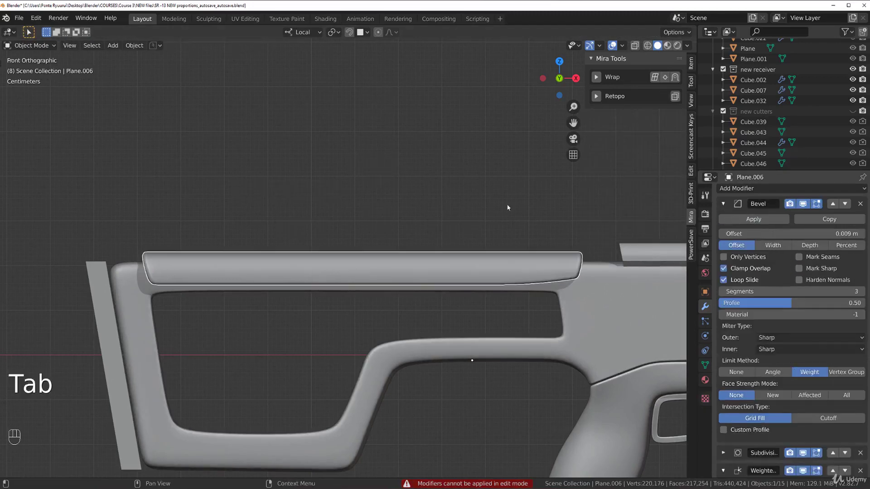
Step: Select the upper faces across each of the six narrow bands on the cover in Edit Mode
key(Tab)
middle_drag(376, 289, 136, 291)
key(Tab)
click(215, 285)
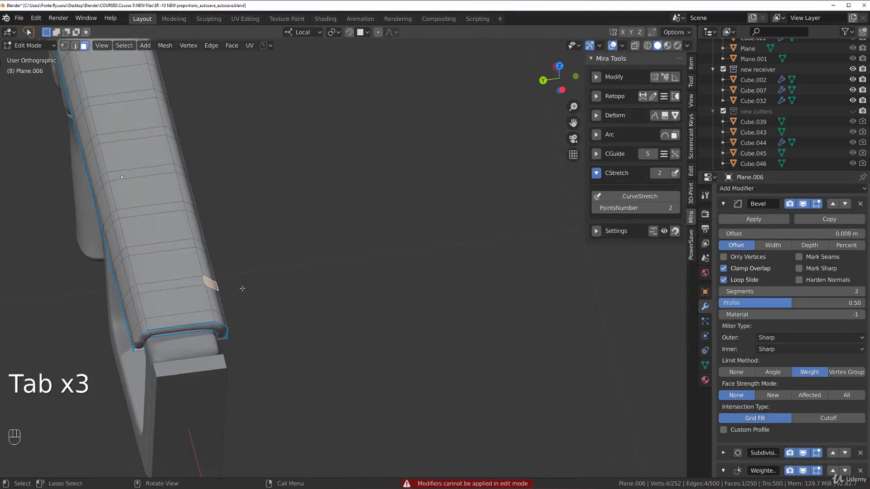
ctrl+click(135, 291)
shift+click(198, 246)
ctrl+click(126, 254)
shift+middle_drag(125, 254, 164, 322)
shift+click(230, 276)
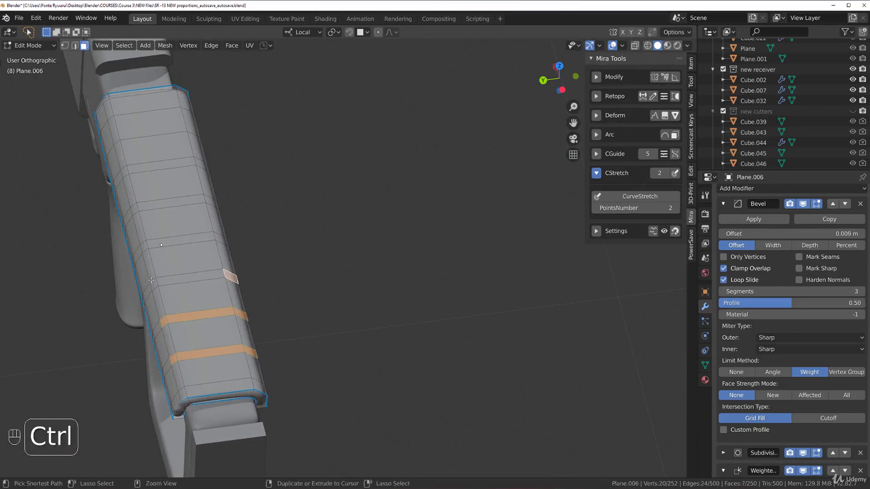
ctrl+click(152, 281)
shift+click(217, 239)
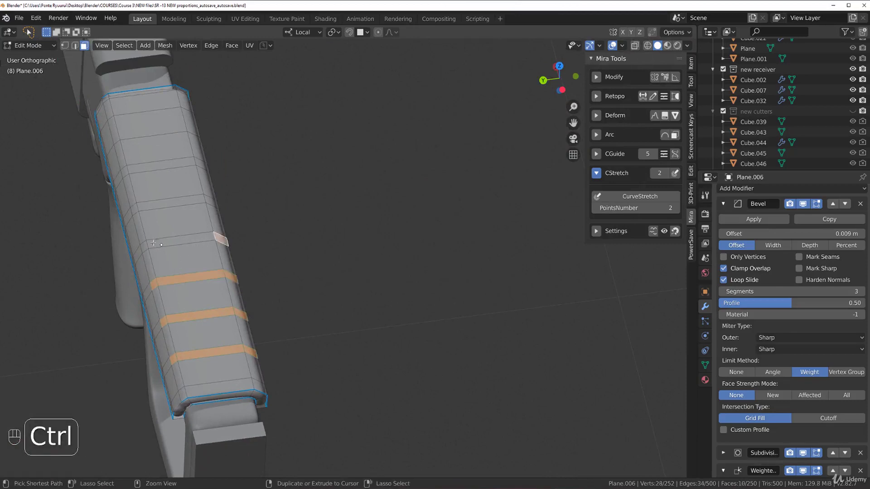
ctrl+click(148, 244)
middle_drag(149, 244, 149, 271)
shift+click(310, 293)
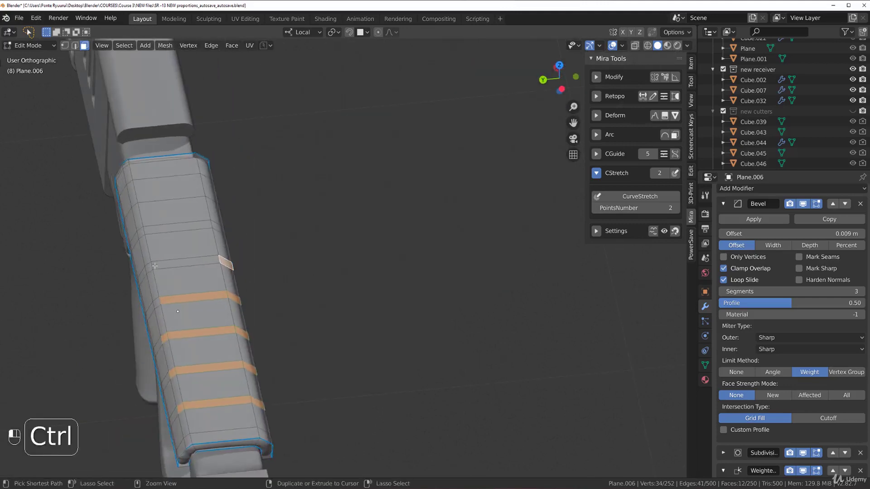
ctrl+click(155, 266)
shift+click(219, 228)
ctrl+click(141, 233)
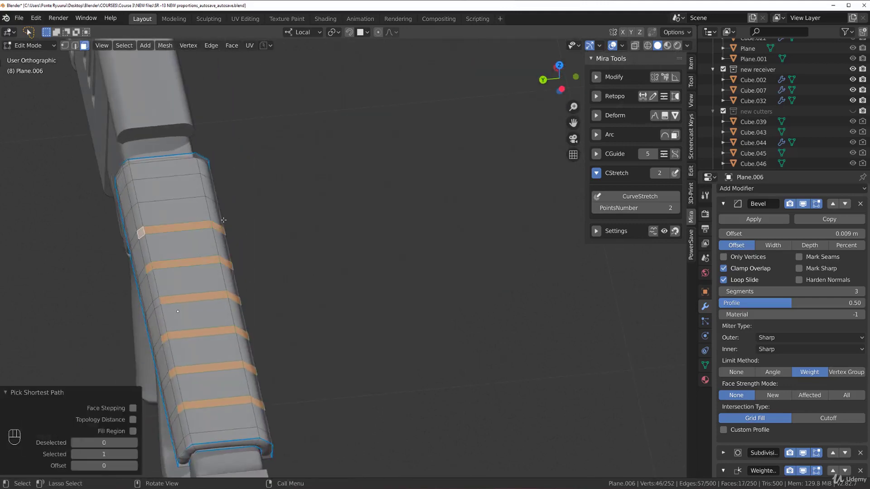
middle_drag(222, 205, 381, 263)
middle_drag(448, 264, 355, 287)
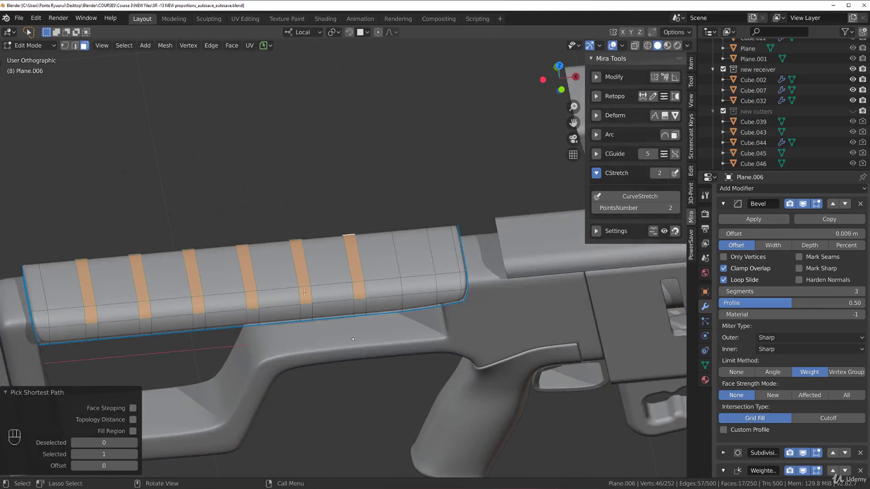
Step: Select the three upper faces of each of three neighbouring wide panels between the bands, starting near the butt end
click(115, 314)
middle_drag(115, 313, 19, 352)
ctrl+click(67, 340)
middle_drag(260, 272, 272, 265)
shift+click(272, 264)
ctrl+click(200, 288)
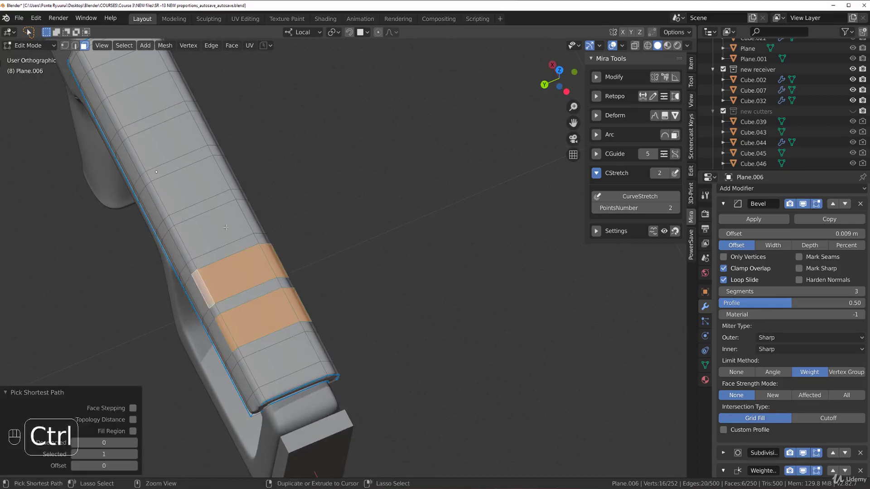
shift+click(250, 216)
ctrl+click(181, 244)
shift+middle_drag(234, 181, 350, 239)
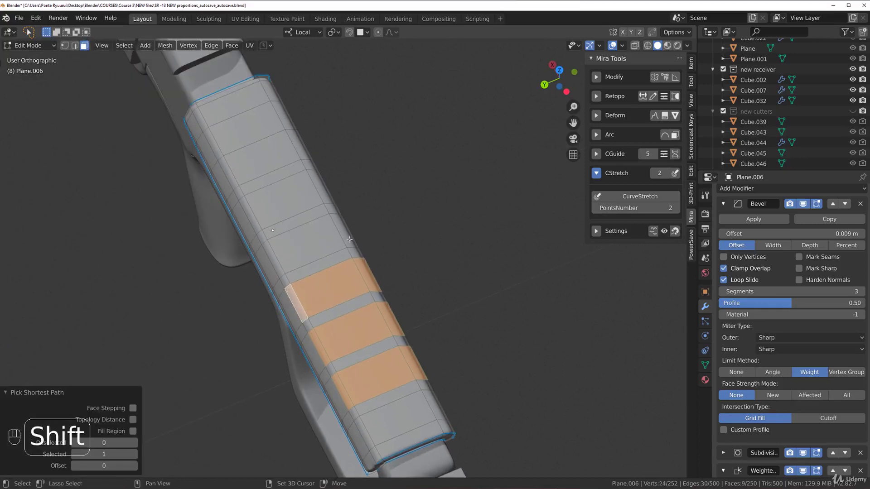
Step: Add the three upper faces of each of the next three wide panels toward the receiver to the selection
shift+click(322, 187)
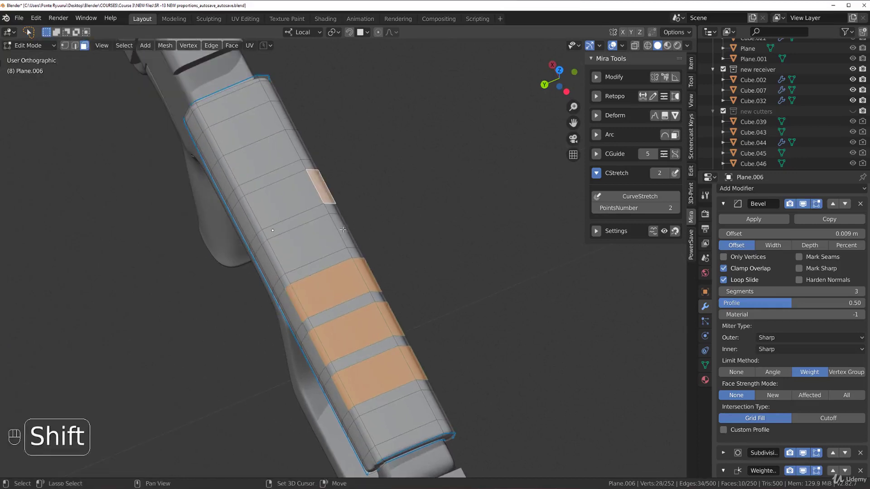
key(ctrl+z)
shift+click(343, 230)
ctrl+click(274, 259)
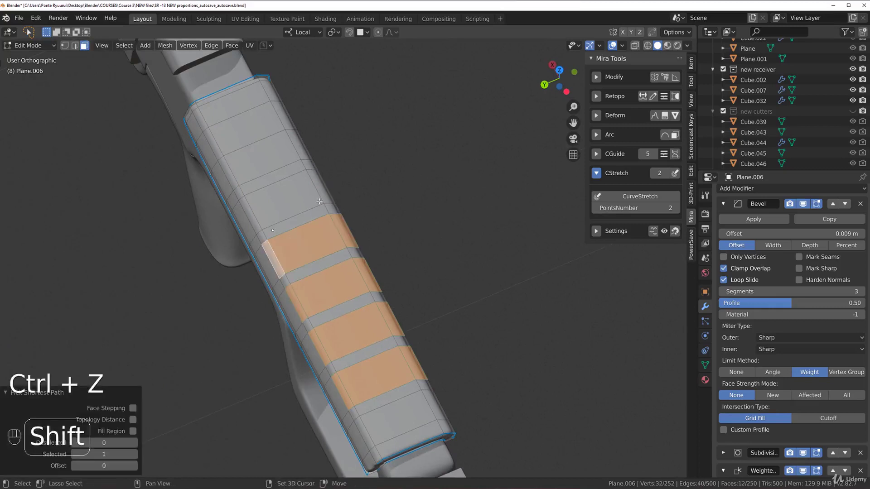
shift+click(318, 191)
ctrl+click(250, 213)
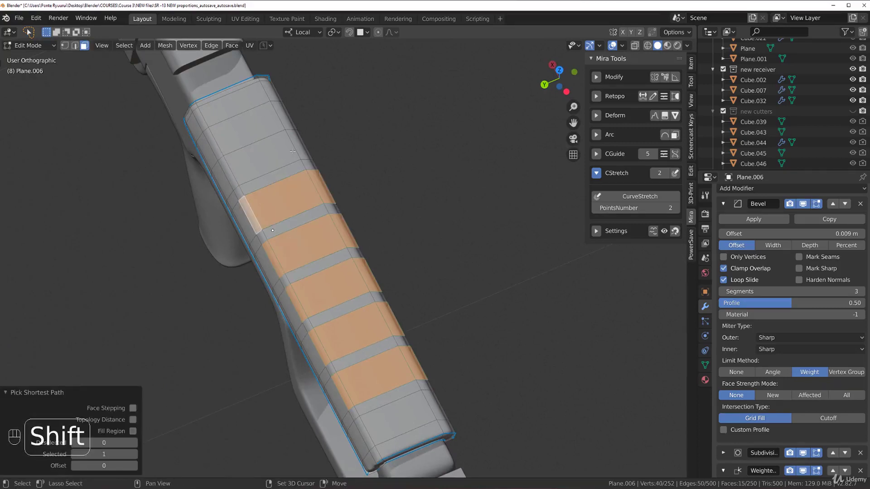
shift+click(297, 146)
ctrl+click(228, 172)
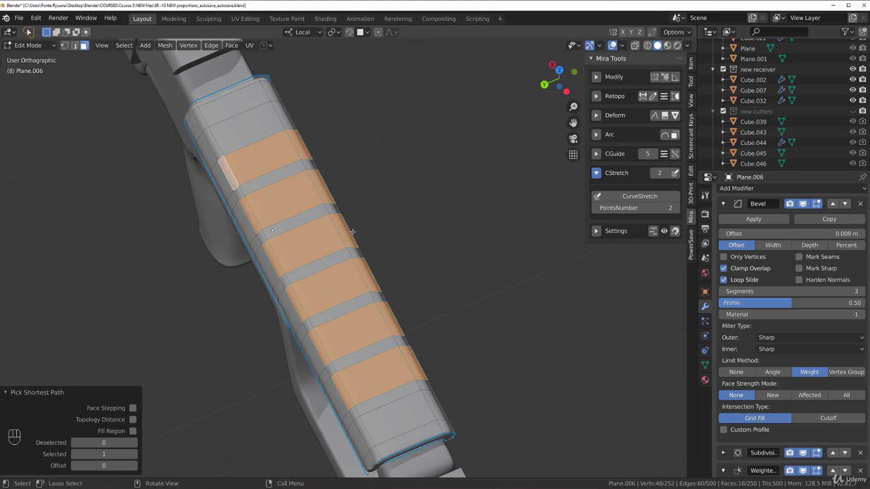
Step: Inset the selected upper faces of the six wide panels with a thickness of about 0.0088 m
middle_drag(389, 241, 321, 210)
key(grave)
shift+middle_drag(349, 256, 301, 248)
scroll(341, 254, down, 3)
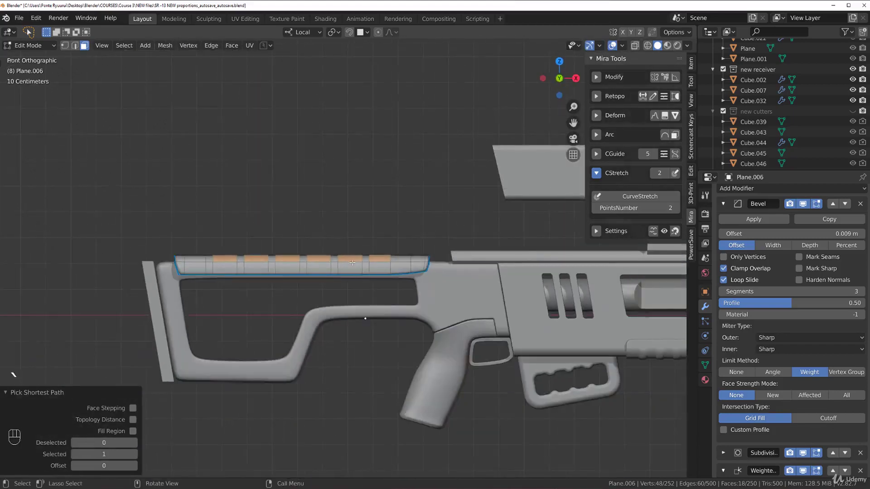
scroll(356, 264, up, 5)
middle_drag(356, 264, 361, 293)
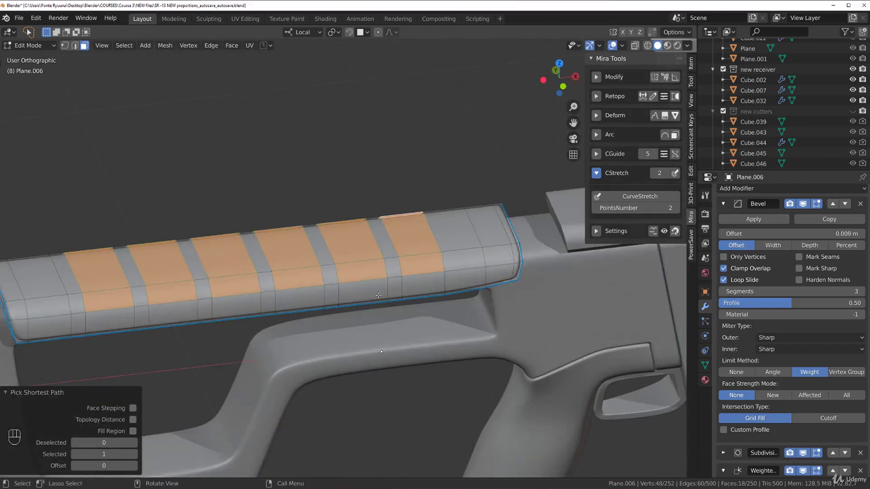
key(i)
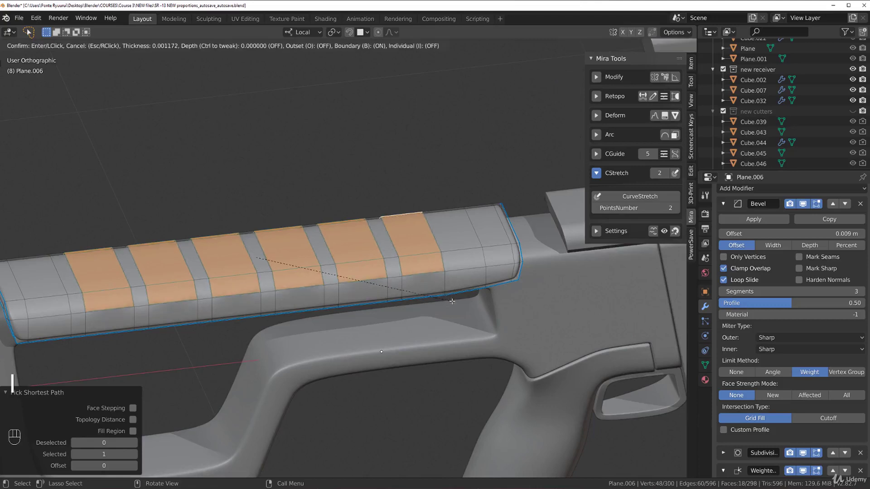
click(448, 301)
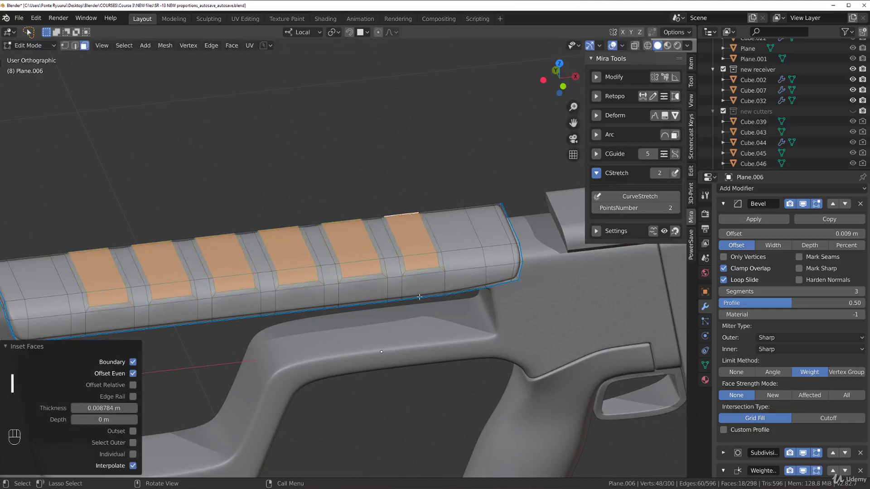
Step: Extrude the six inset panels and raise them outward with a Shrink/Fatten offset of about -0.0095 m, and return to Object Mode
key(e)
key(alt+s)
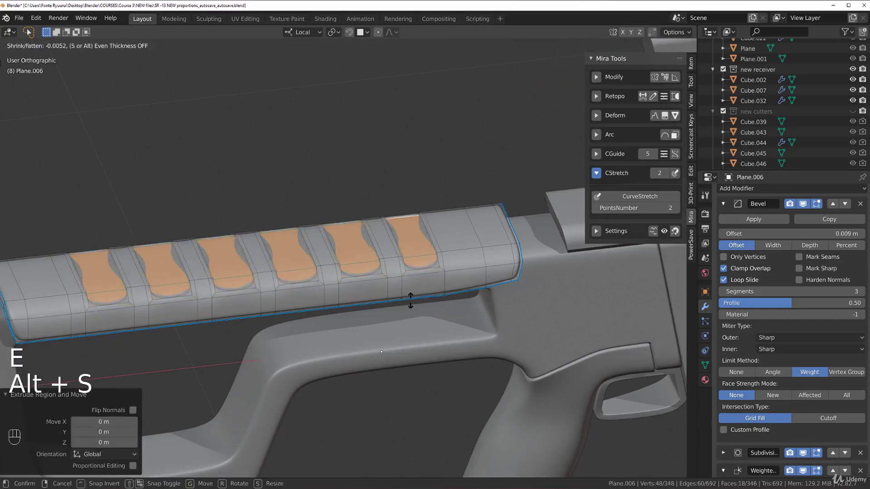
click(388, 293)
key(KP_1)
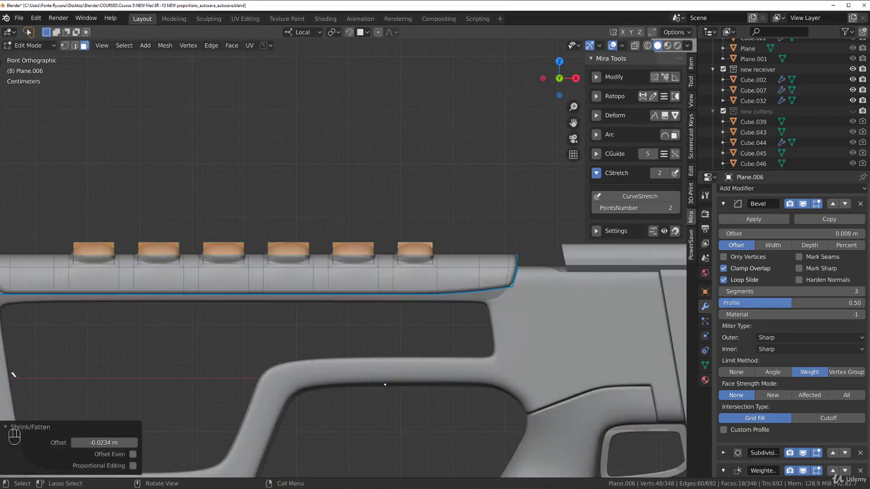
key(ctrl+z)
key(alt+s)
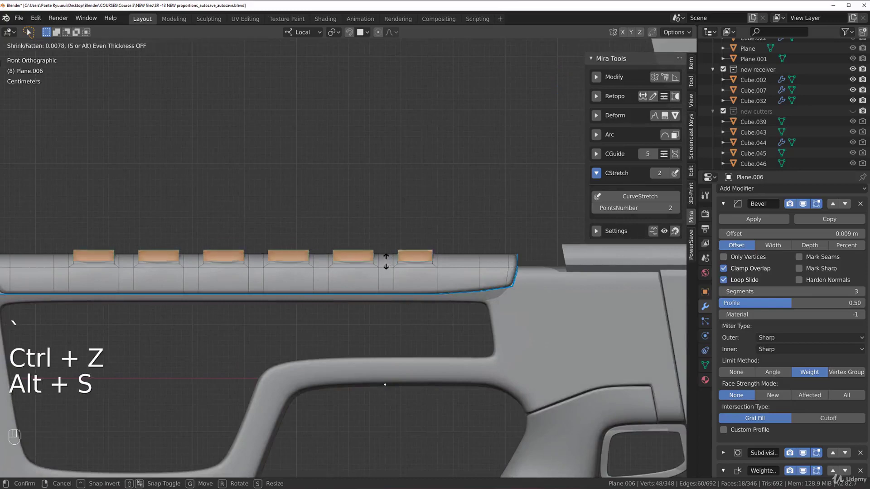
click(376, 256)
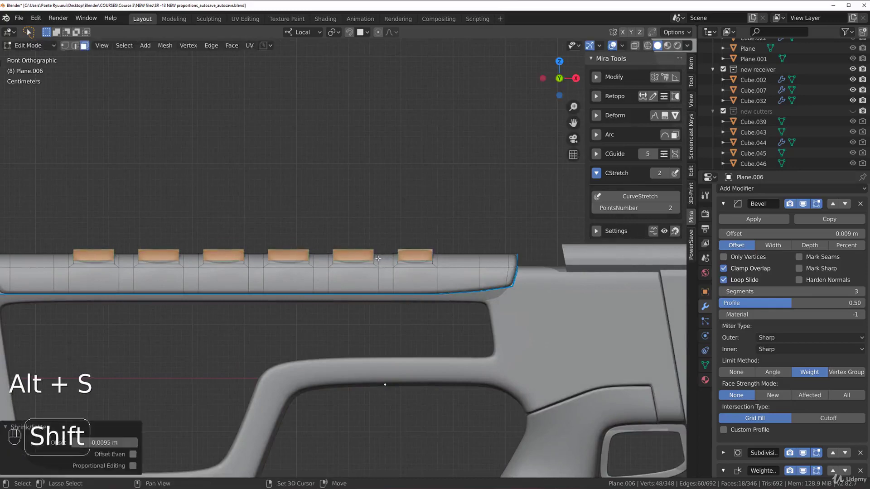
key(Tab)
Step: Add a Mirror modifier to the cover and move it to the start of the modifier stack, above Bevel
middle_drag(356, 151, 361, 200)
scroll(370, 231, down, 2)
key(grave)
scroll(326, 207, down, 2)
scroll(309, 246, up, 3)
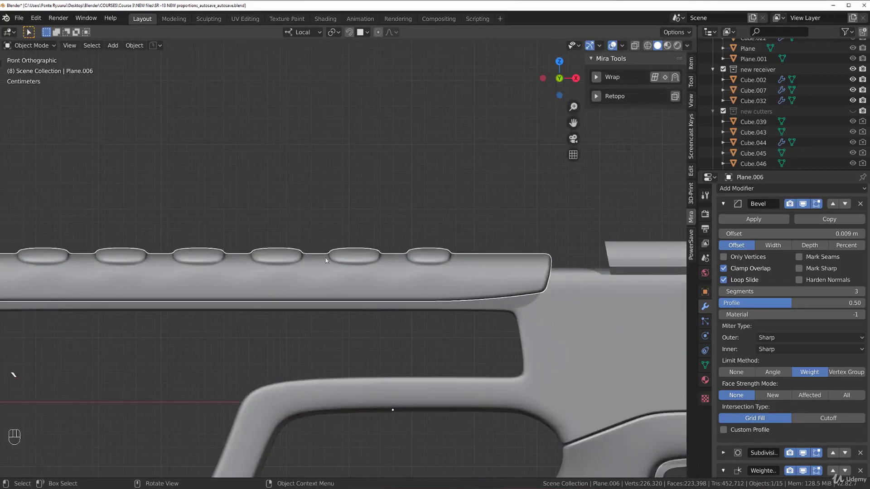
click(723, 204)
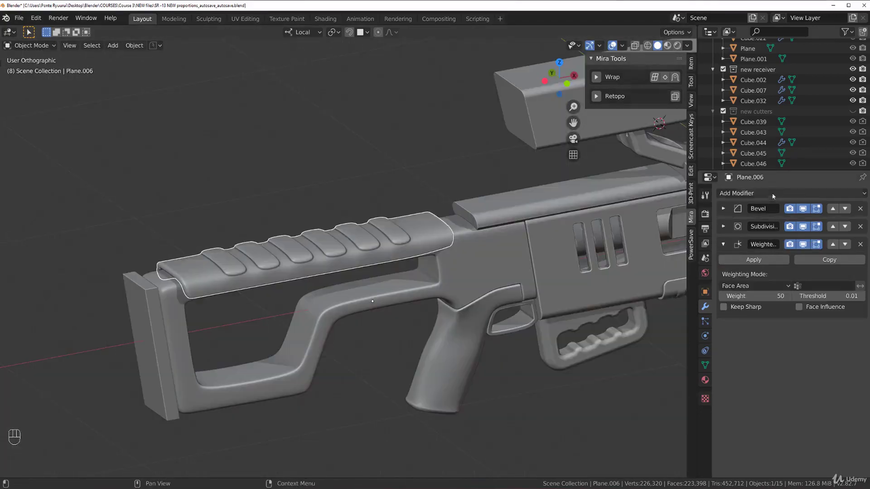
click(773, 194)
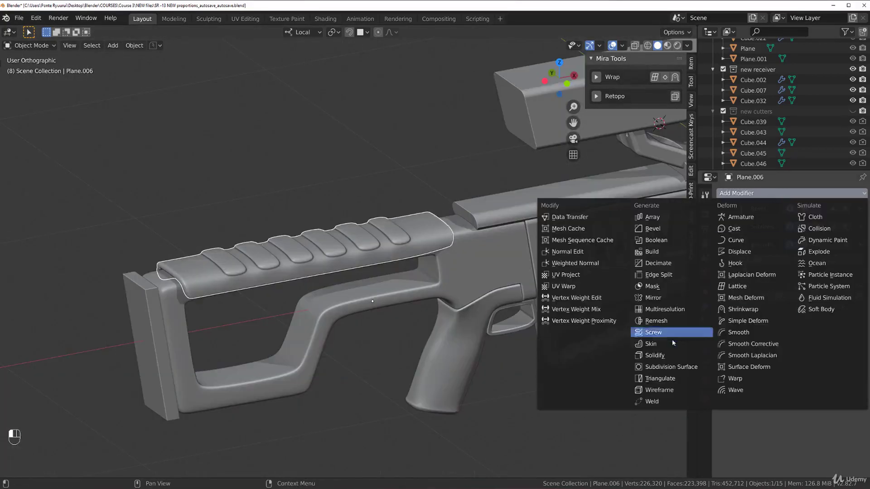
click(677, 299)
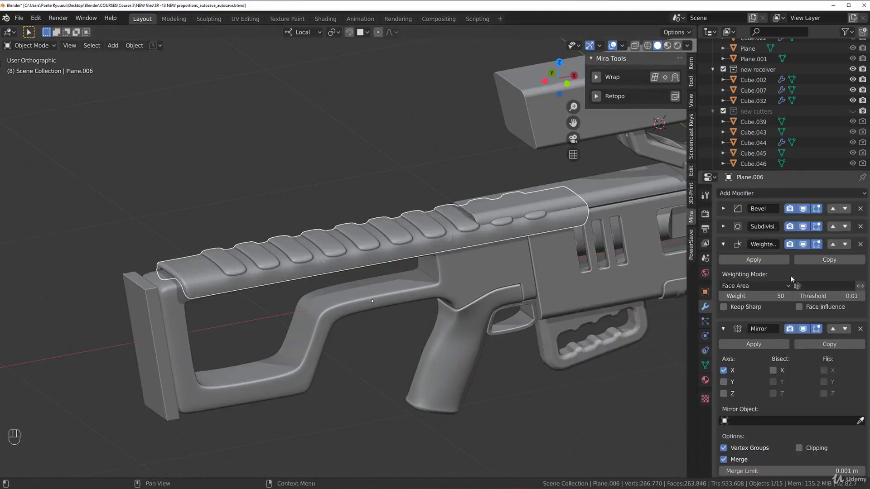
click(834, 329)
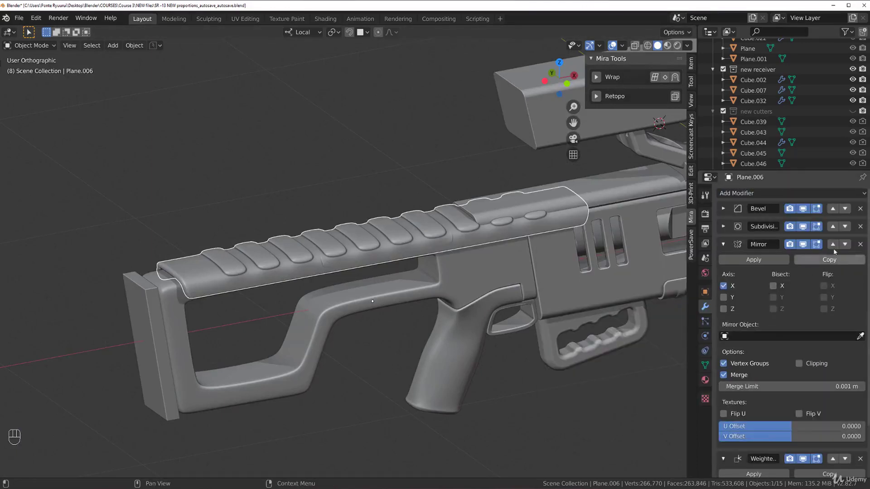
click(833, 244)
click(833, 227)
Step: Set the cover's Mirror to the Y axis only, with Bisect and Flip enabled on Y
click(725, 251)
click(727, 260)
click(772, 262)
click(824, 262)
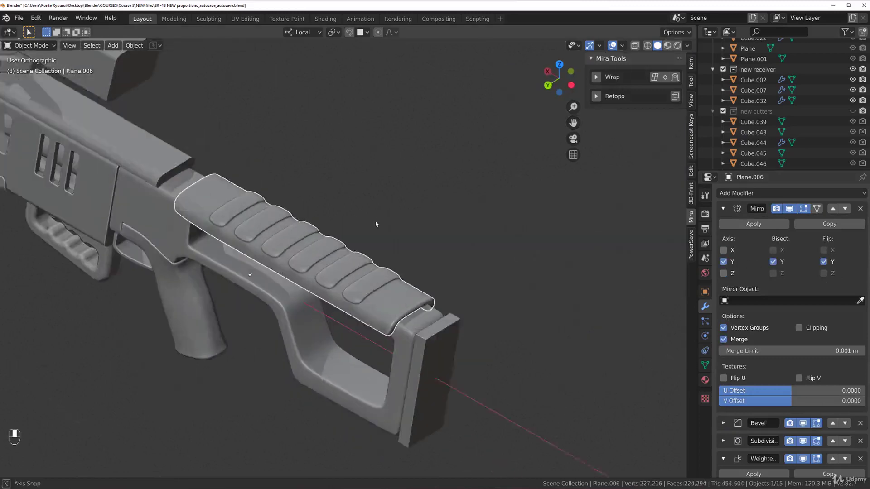
Step: Set the cover's object origin to its geometry
middle_drag(377, 223, 410, 218)
key(shift)
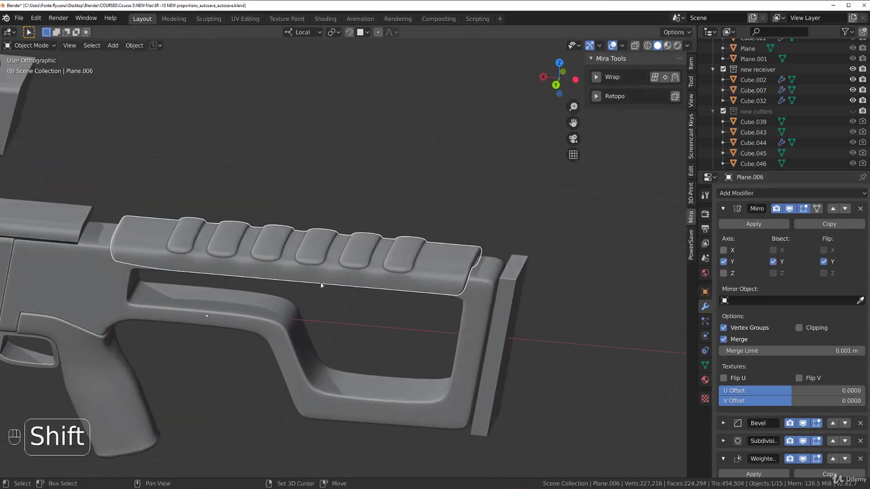
key(shift+s)
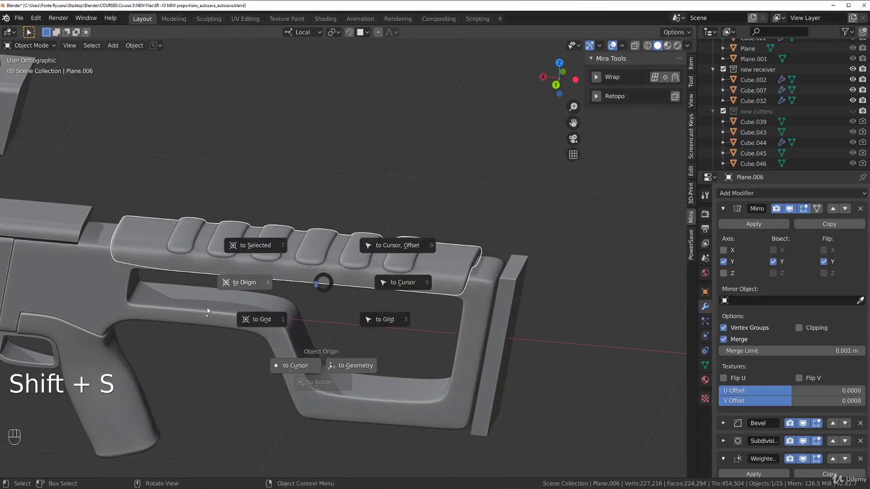
click(353, 366)
scroll(355, 368, down, 2)
middle_drag(354, 368, 318, 318)
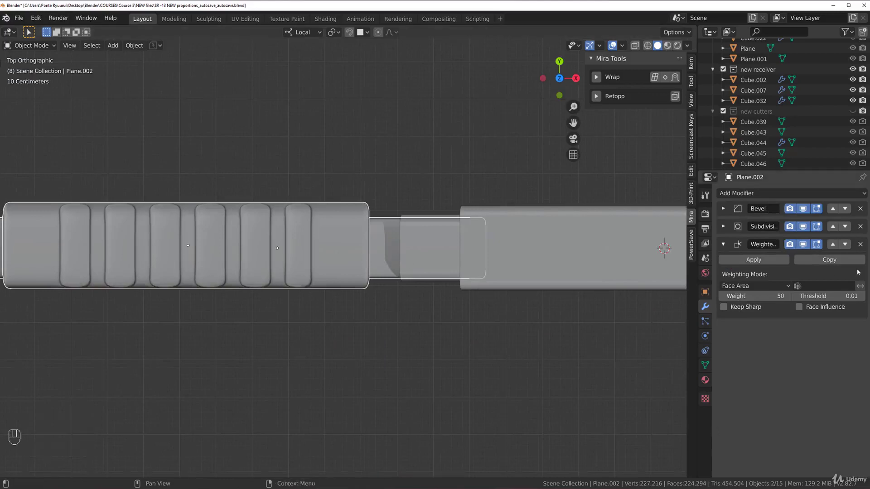
Step: Set the cover's Mirror modifier to use the stock, Plane.002, as its mirror object, and apply the modifier
click(348, 245)
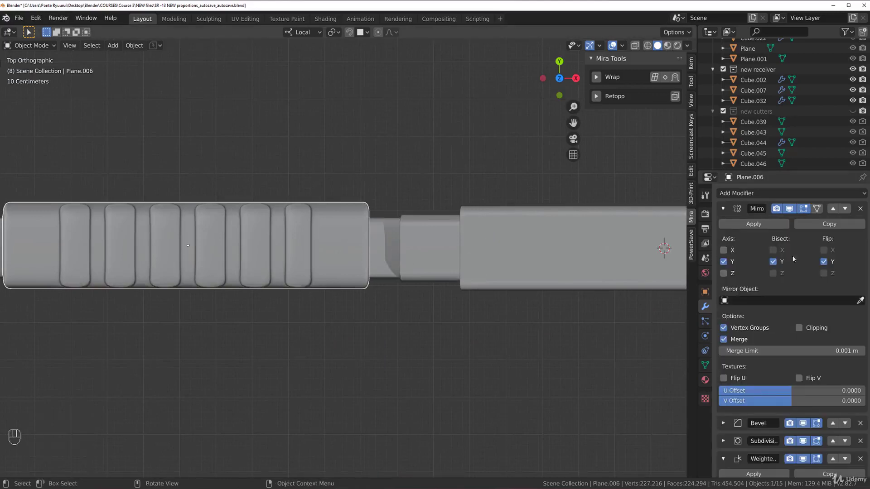
click(861, 301)
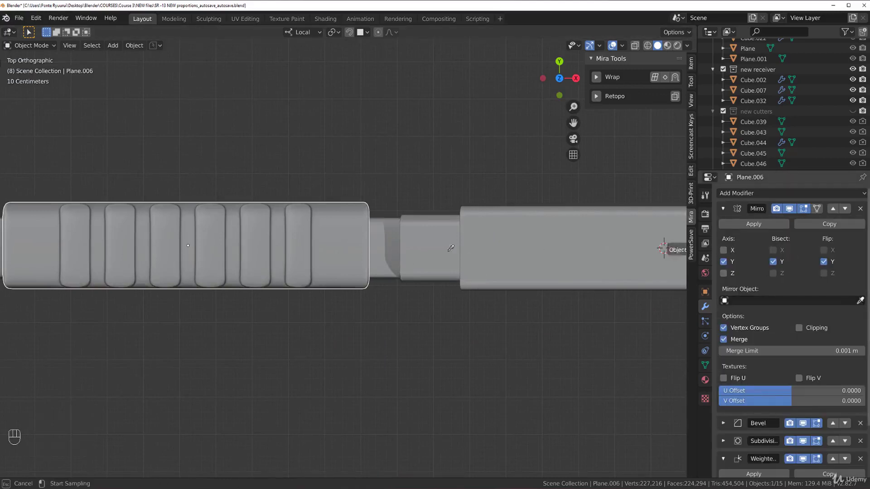
click(382, 244)
scroll(450, 246, down, 3)
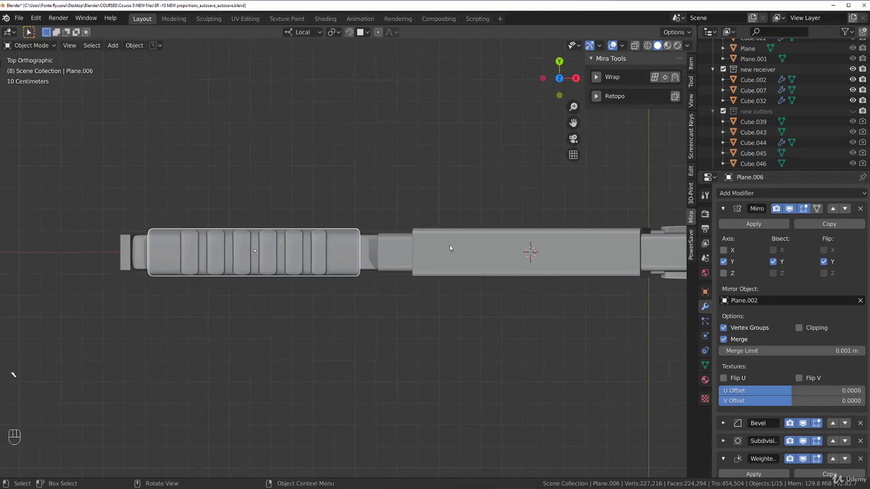
click(754, 224)
Step: Move the mirrored cover's origin to its geometry
scroll(343, 201, up, 2)
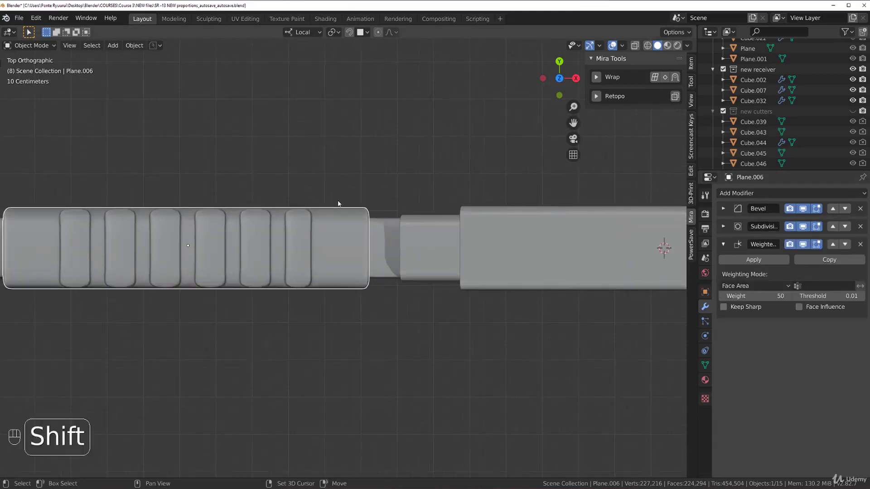
key(shift+s)
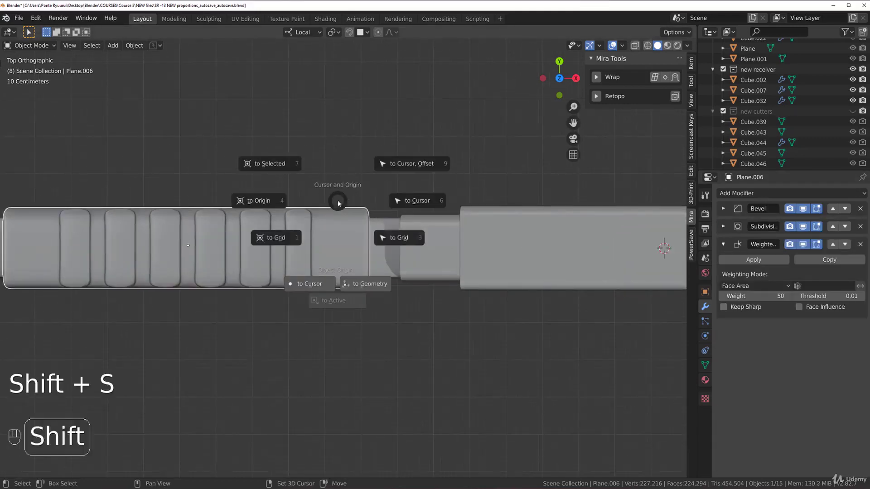
click(357, 285)
Step: Examine the mirrored cover's pads and fit on the stock in perspective and front views, including the rear end of the frame
scroll(258, 258, down, 4)
middle_drag(355, 207, 295, 164)
click(287, 197)
middle_drag(287, 198, 269, 200)
scroll(240, 200, up, 3)
scroll(350, 199, up, 2)
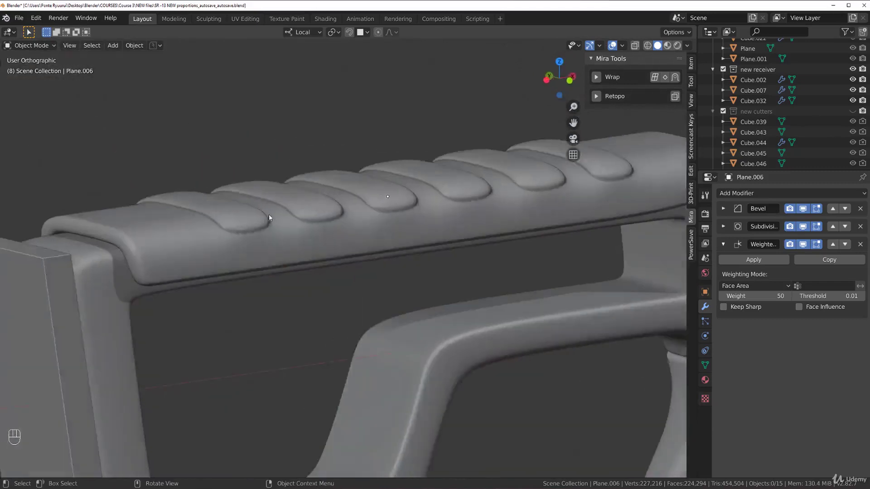
scroll(269, 198, down, 5)
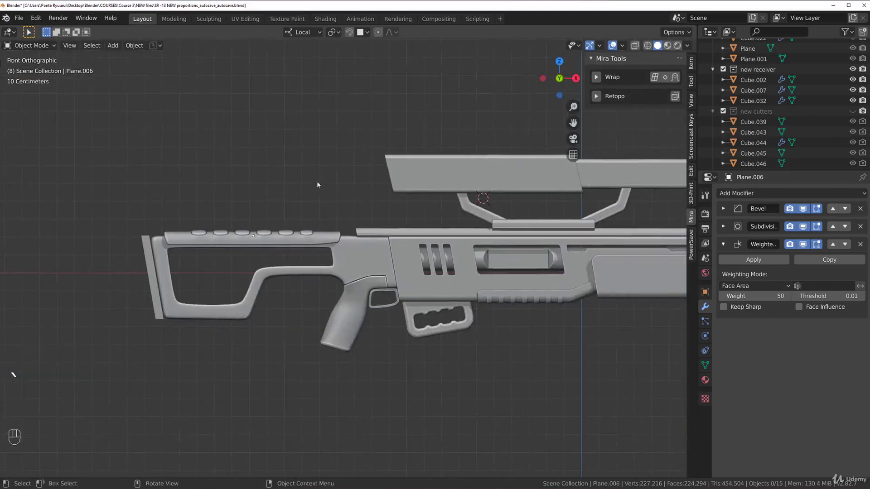
scroll(316, 182, up, 3)
middle_drag(237, 179, 263, 252)
scroll(262, 252, down, 2)
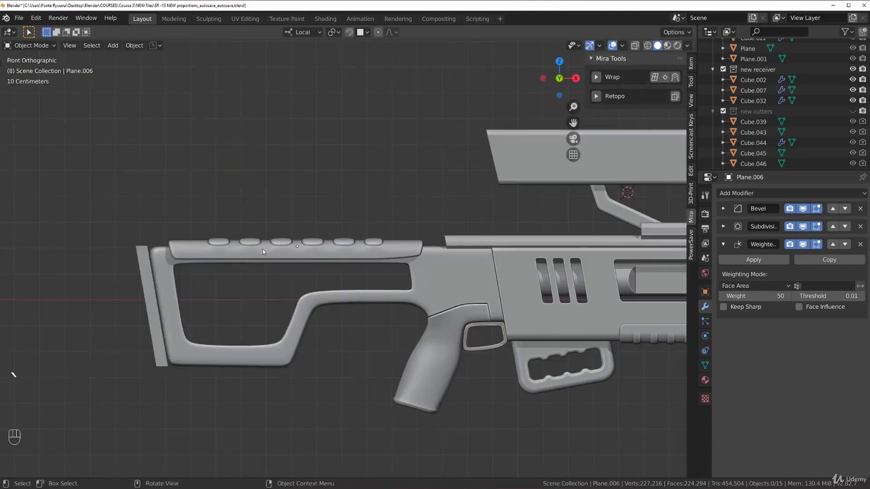
click(436, 268)
scroll(431, 272, up, 2)
scroll(486, 247, down, 4)
scroll(301, 284, up, 4)
shift+middle_drag(301, 284, 421, 230)
scroll(218, 207, up, 3)
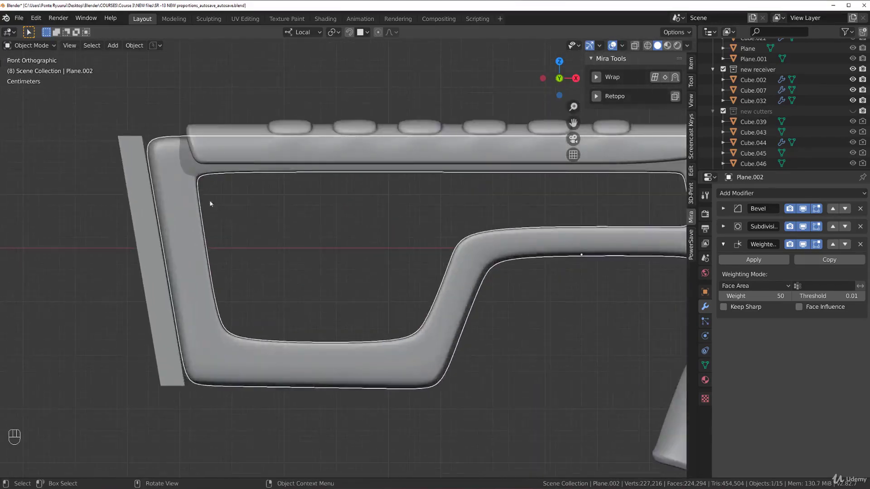
Step: Delete the old block-shaped butt pad behind the stock
click(127, 170)
scroll(132, 249, down, 3)
middle_drag(132, 249, 272, 214)
scroll(272, 214, up, 2)
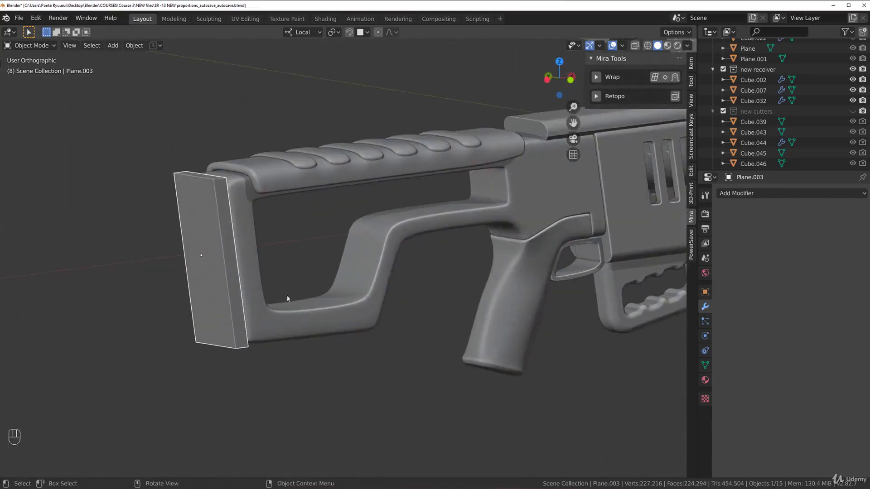
key(Tab)
scroll(405, 270, up, 3)
shift+middle_drag(287, 299, 362, 254)
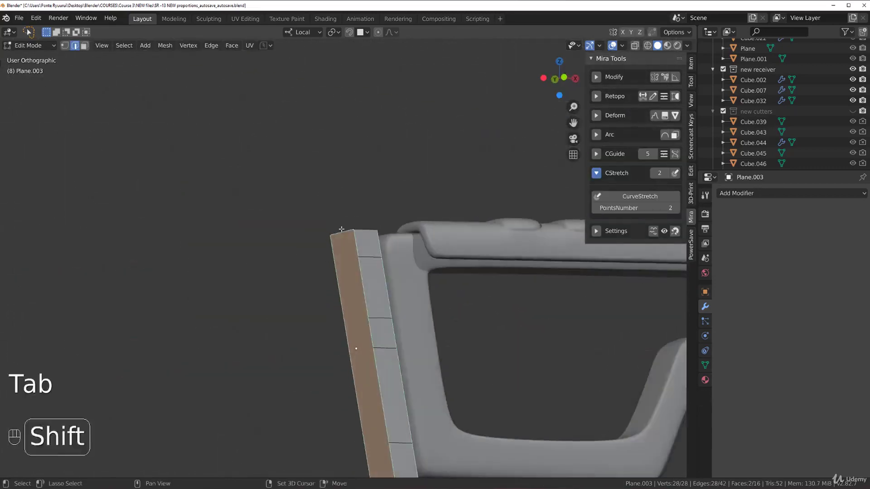
scroll(362, 254, down, 3)
key(Tab)
key(x)
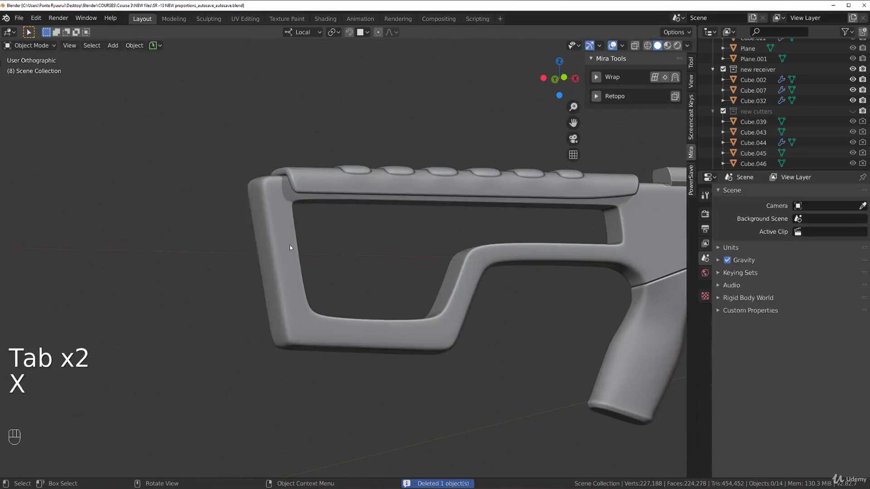
Step: Duplicate the column of five faces on the stock's rear end in place, separate it into its own object, and select it in Object Mode
key(Tab)
middle_drag(264, 237, 267, 223)
click(251, 186)
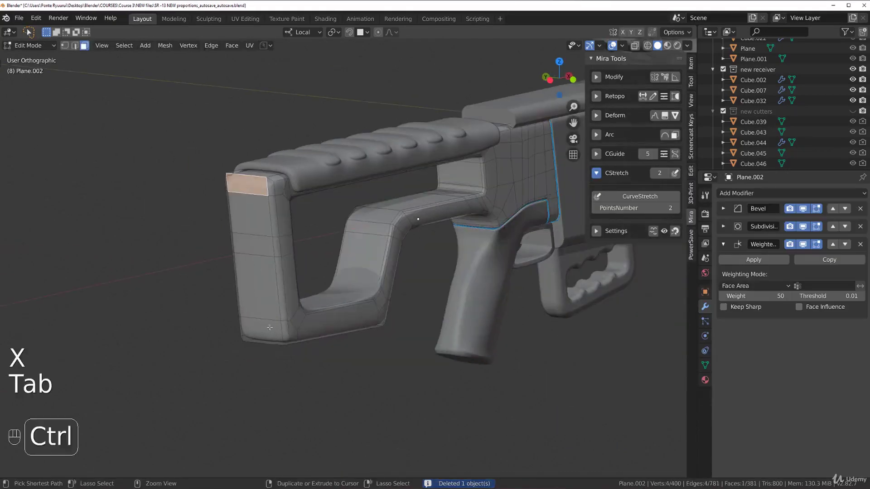
ctrl+click(281, 325)
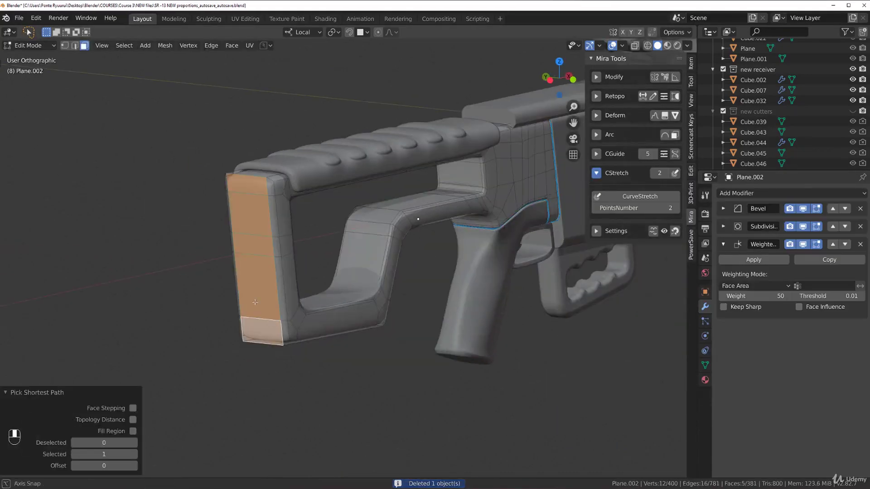
key(shift+d)
right_click(280, 303)
key(p)
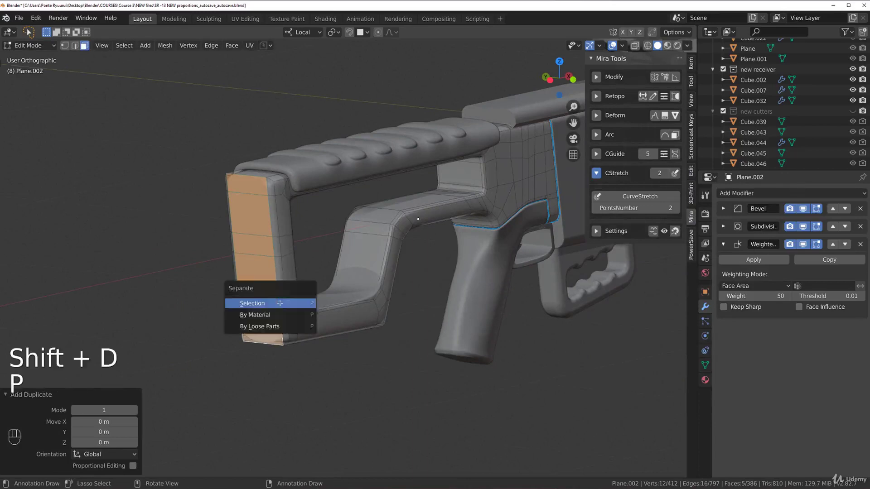
click(280, 301)
key(Tab)
click(257, 215)
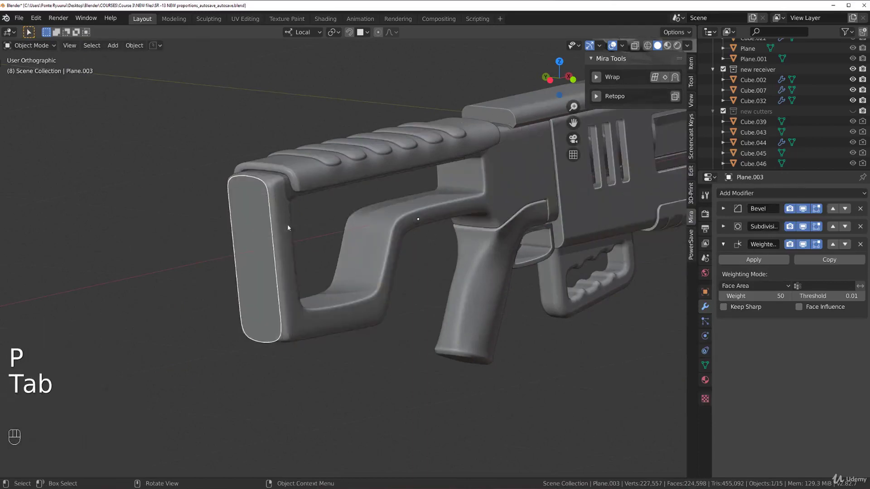
Step: Extrude all faces of the separated rear strip backward about 0.07 m along global X to form a butt pad
middle_drag(287, 224, 266, 217)
key(Tab)
key(a)
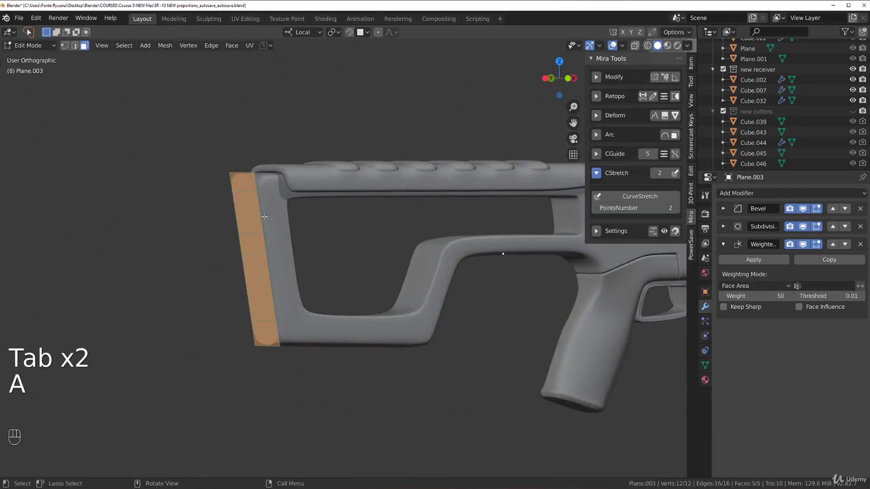
key(e)
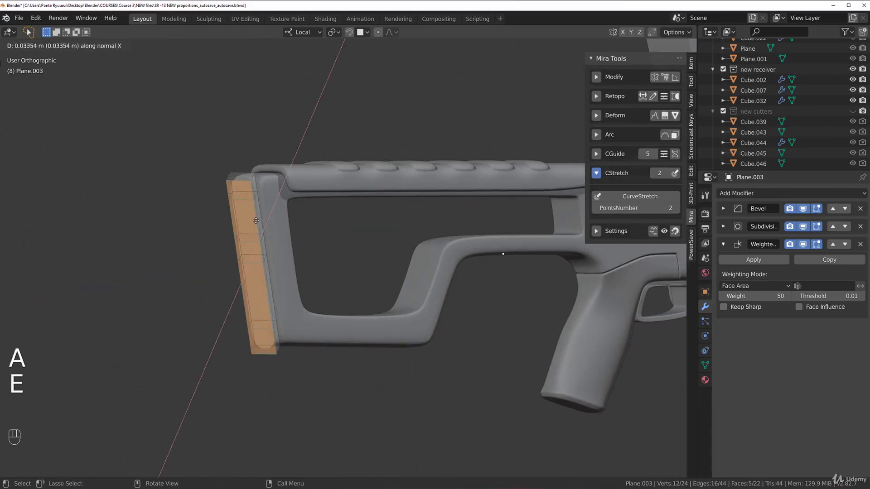
key(x)
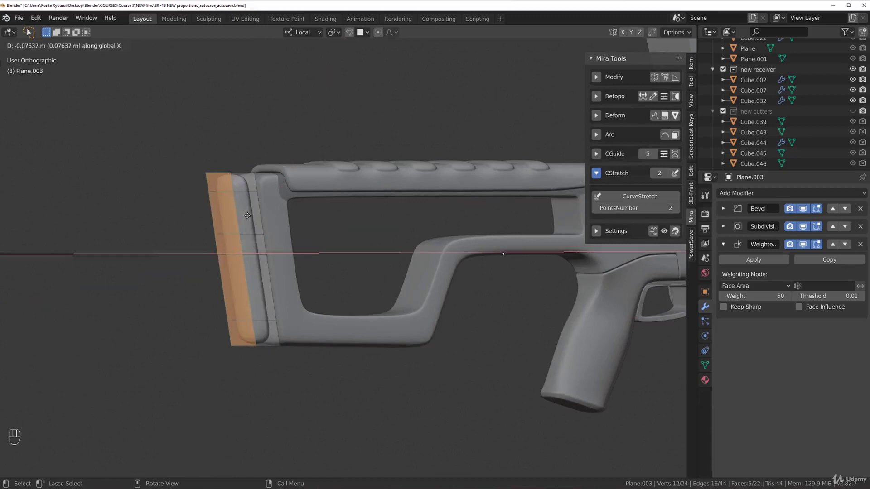
click(250, 216)
Step: Try to bevel the four short corner edges at the upper and lower ends of the butt pad
middle_drag(250, 216, 251, 228)
click(242, 194)
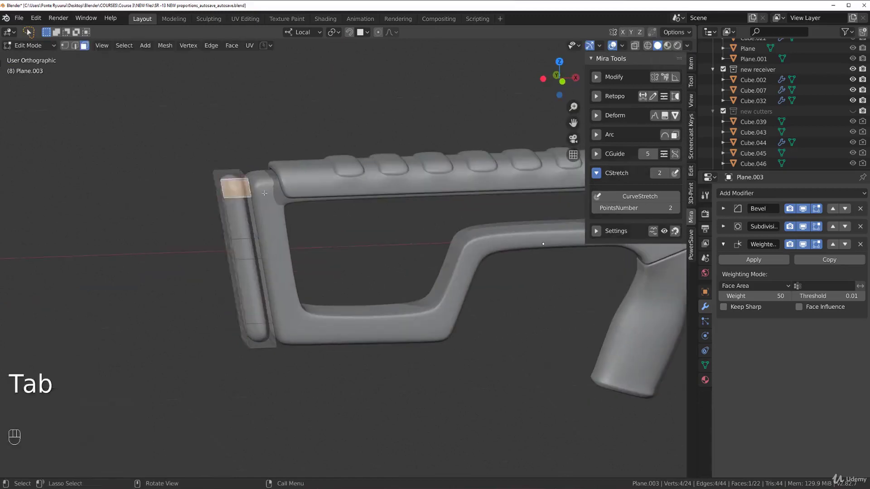
middle_drag(242, 193, 274, 170)
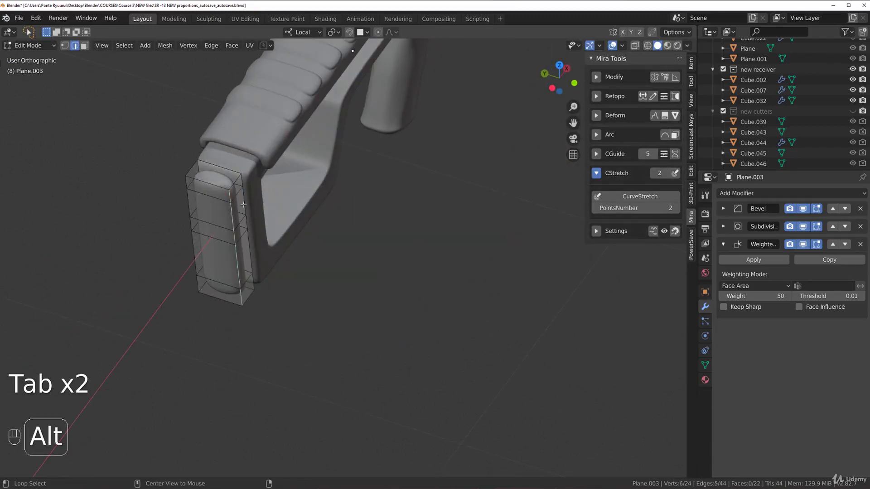
scroll(188, 142, up, 2)
click(186, 148)
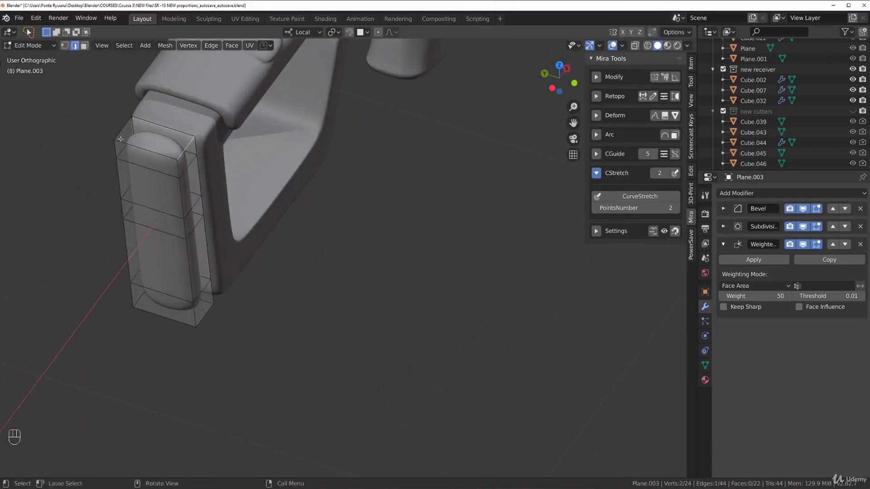
shift+click(124, 129)
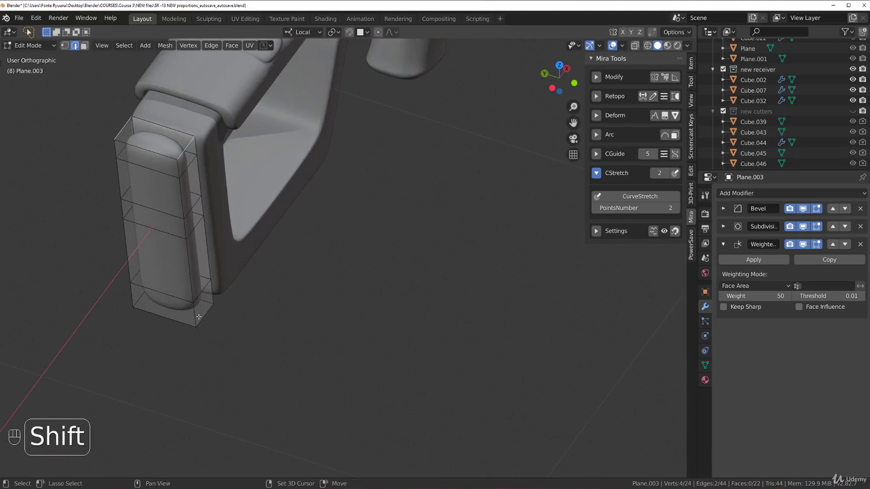
shift+click(138, 299)
middle_drag(210, 285, 283, 287)
key(ctrl+z)
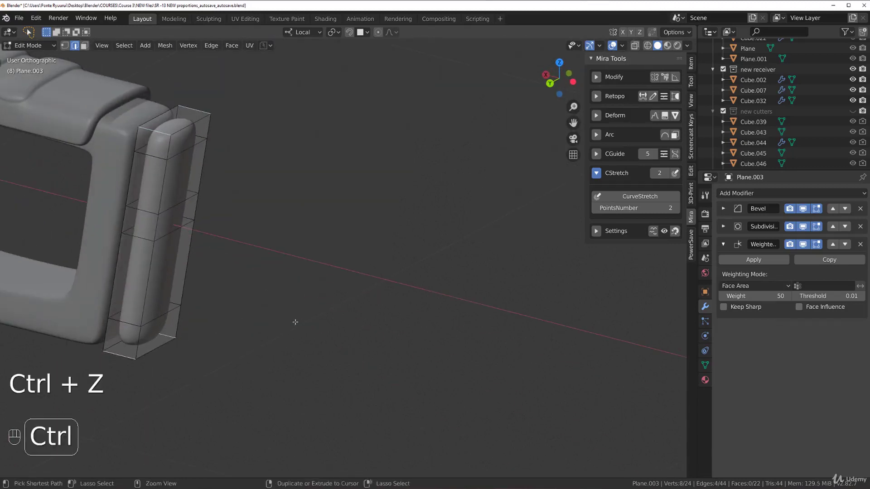
key(ctrl+b)
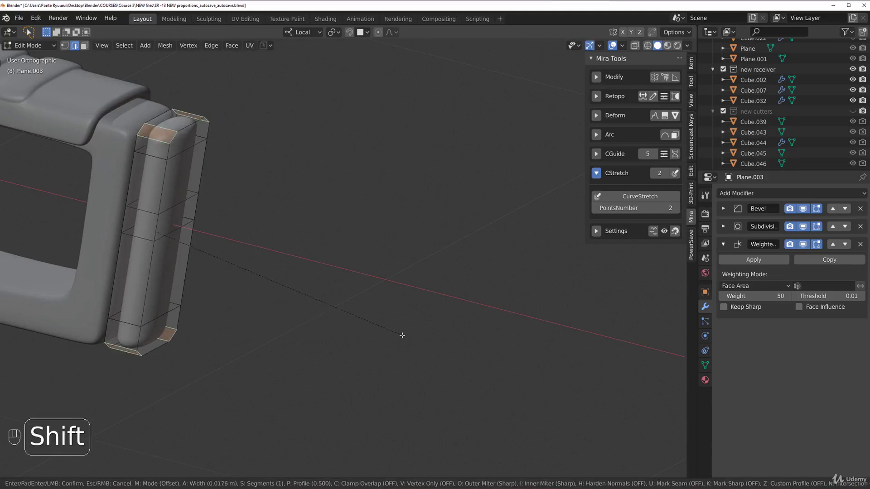
right_click(226, 234)
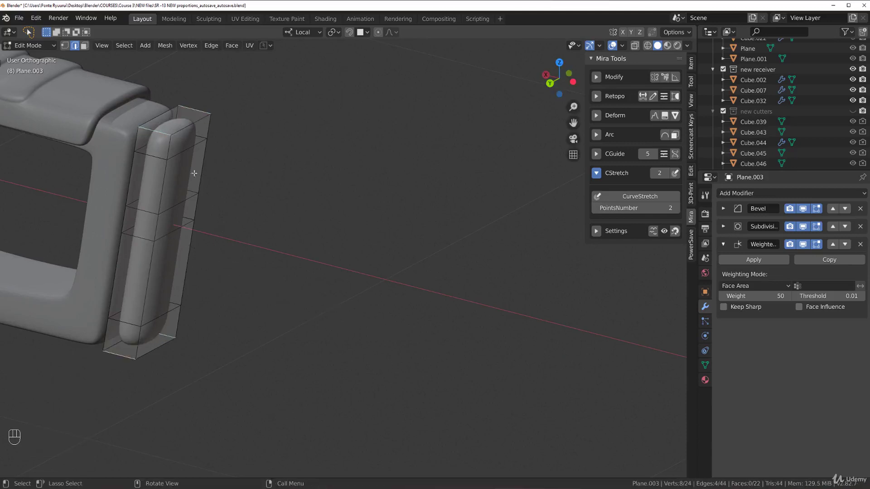
Step: Add two lengthwise edge loops near the butt pad's front and rear edges, with slide factors -0.920 and 0.776, and return to Object Mode
key(ctrl+r)
click(169, 138)
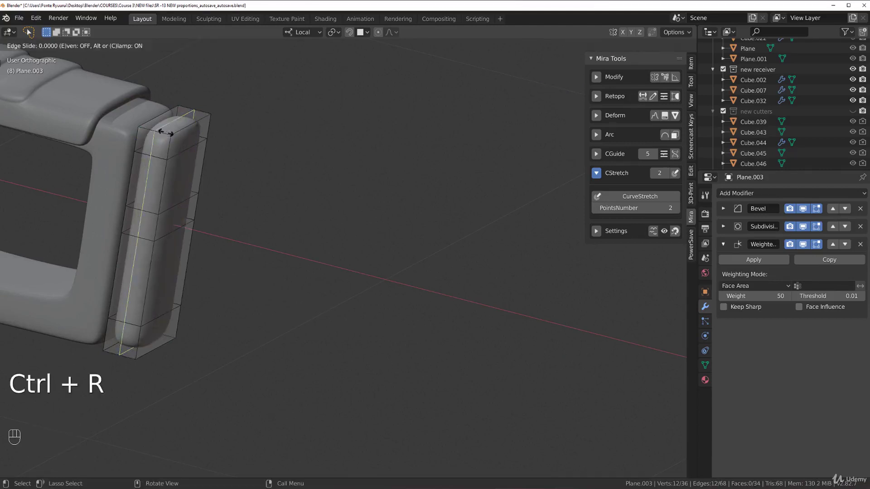
click(163, 133)
key(ctrl+r)
click(159, 131)
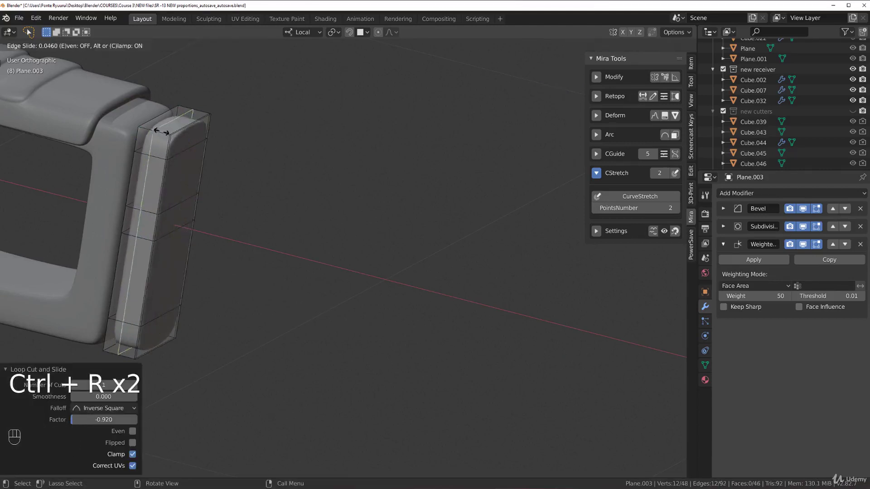
click(151, 130)
middle_drag(254, 145, 171, 161)
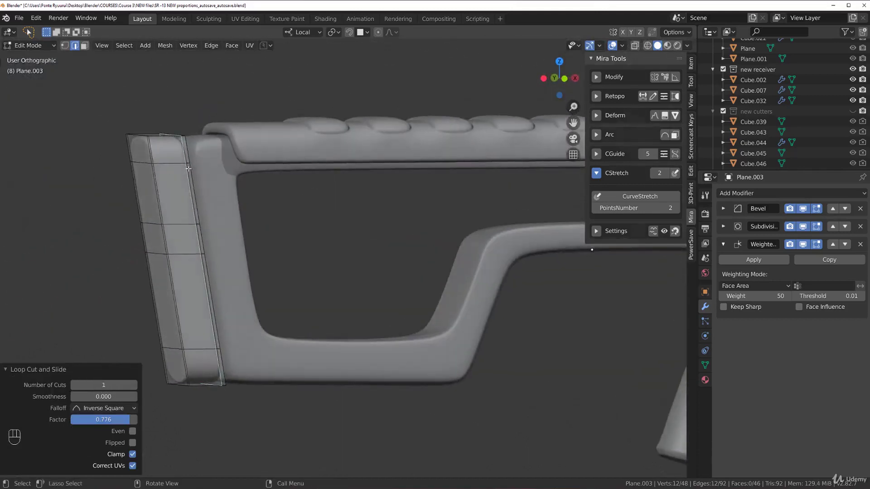
key(Tab)
Step: Examine the butt pad, stock and overall rifle silhouette in the front view
scroll(210, 187, down, 3)
key(grave)
scroll(233, 185, up, 2)
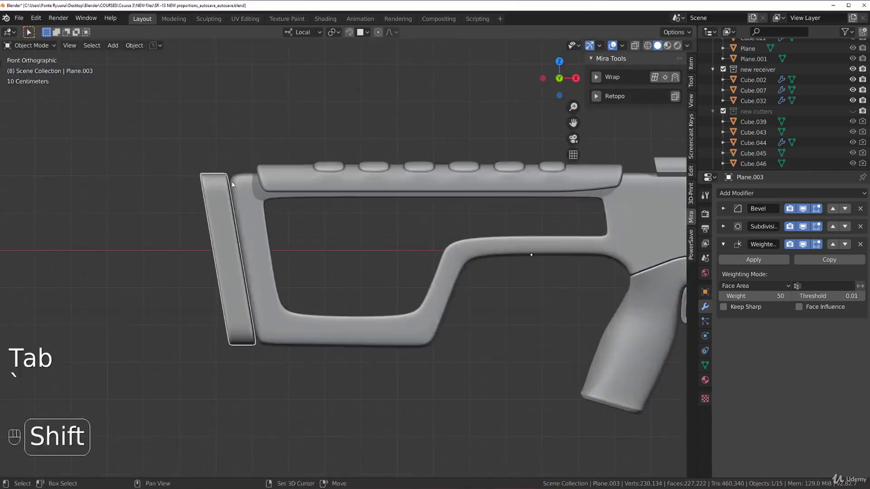
shift+middle_drag(232, 185, 184, 182)
scroll(185, 182, up, 2)
scroll(235, 220, down, 5)
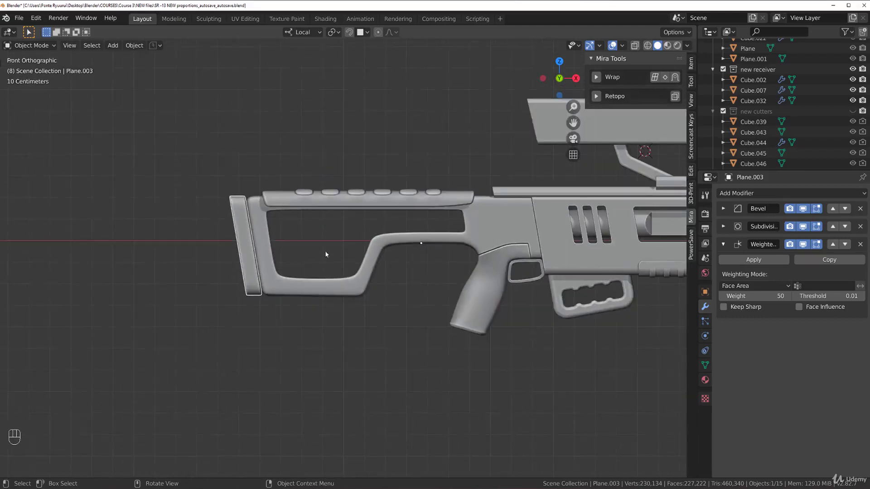
shift+middle_drag(400, 292, 295, 250)
scroll(295, 250, down, 3)
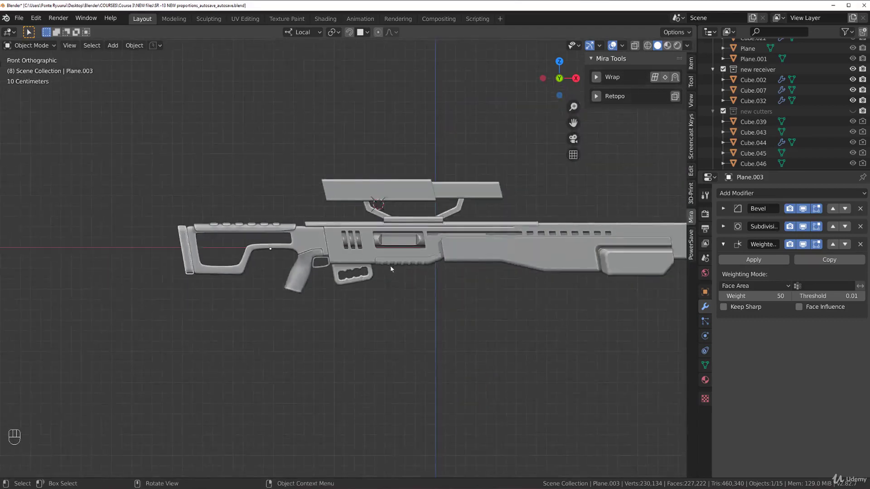
ctrl+scroll(301, 272, down, 3)
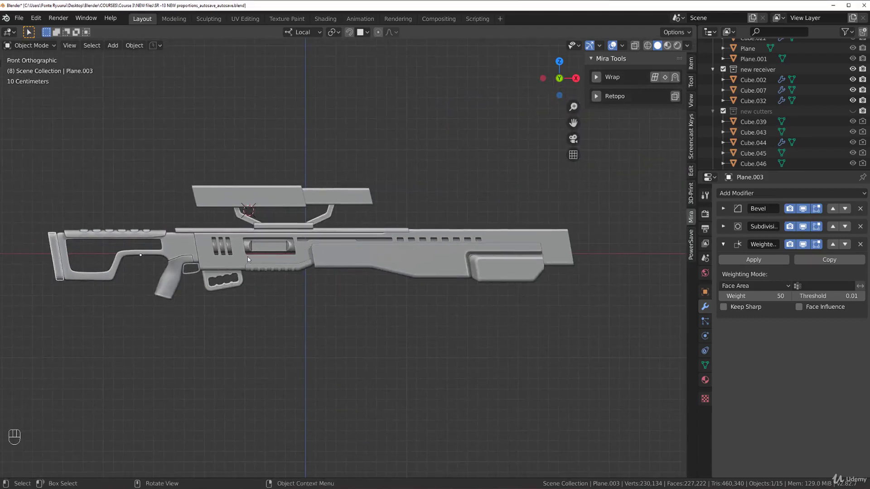
scroll(248, 257, up, 2)
shift+middle_drag(344, 259, 474, 270)
scroll(148, 268, up, 3)
shift+middle_drag(118, 253, 380, 259)
scroll(380, 262, down, 2)
scroll(295, 223, down, 2)
shift+middle_drag(295, 223, 306, 267)
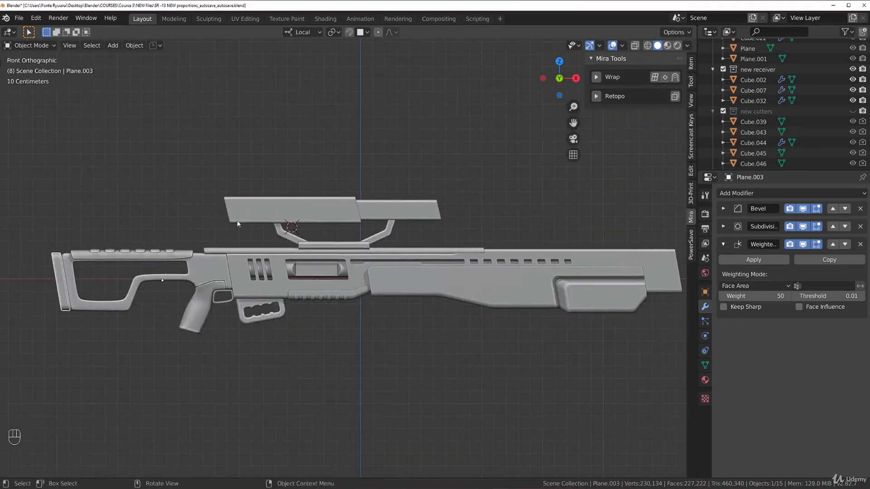
shift+middle_drag(154, 256, 297, 268)
scroll(259, 221, up, 2)
key(KP_1)
scroll(172, 247, down, 2)
scroll(144, 247, down, 2)
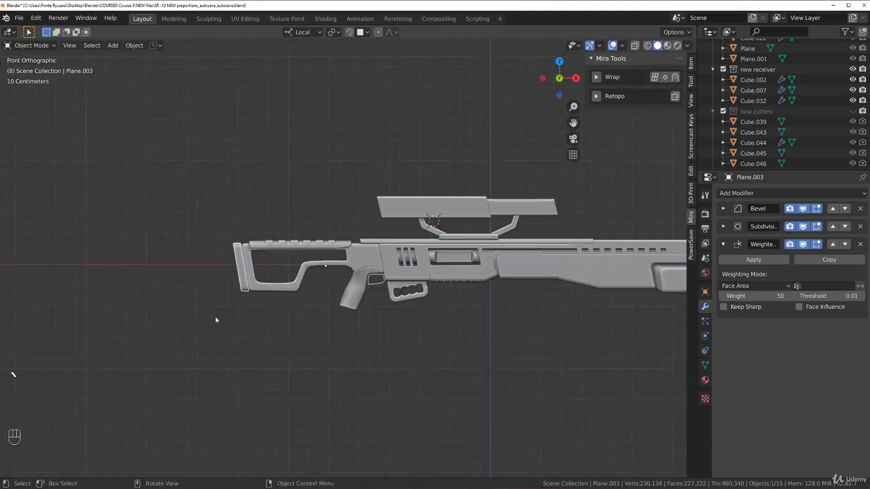
Step: Open the rifle stock frame's mesh for vertex editing with see-through selection enabled
shift+middle_drag(216, 317, 352, 250)
scroll(335, 241, up, 7)
shift+middle_drag(304, 237, 477, 240)
click(445, 198)
scroll(444, 198, down, 3)
key(Tab)
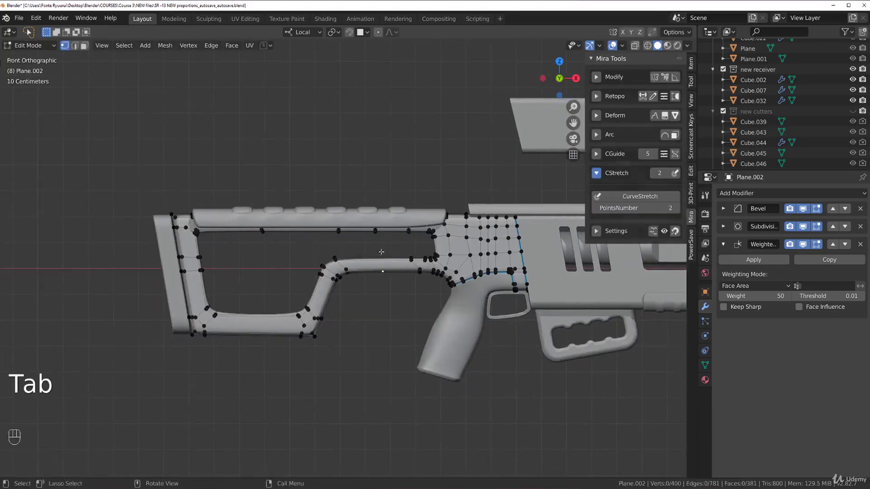
key(Tab)
click(449, 281)
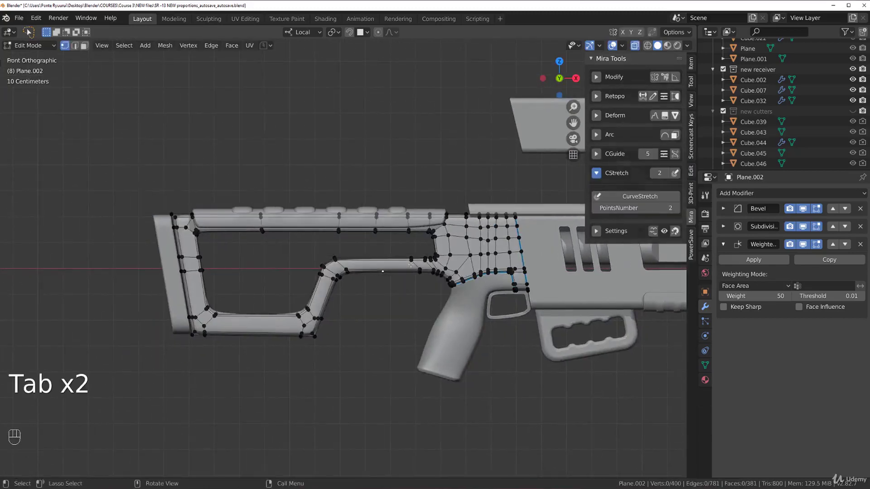
scroll(343, 253, up, 1)
key(Tab)
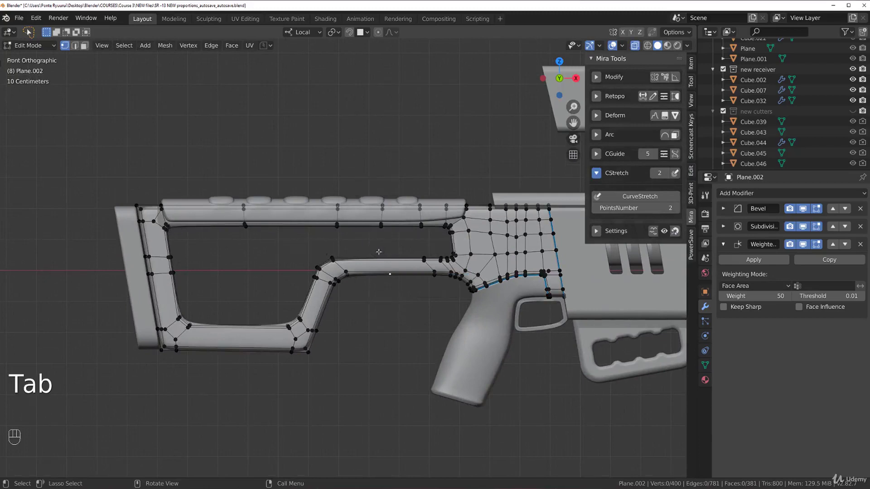
Step: Move the vertices along the underside of the stock's upper bar down about 0.029 m along local Z, and return to Object Mode
key(b)
drag(161, 216, 455, 248)
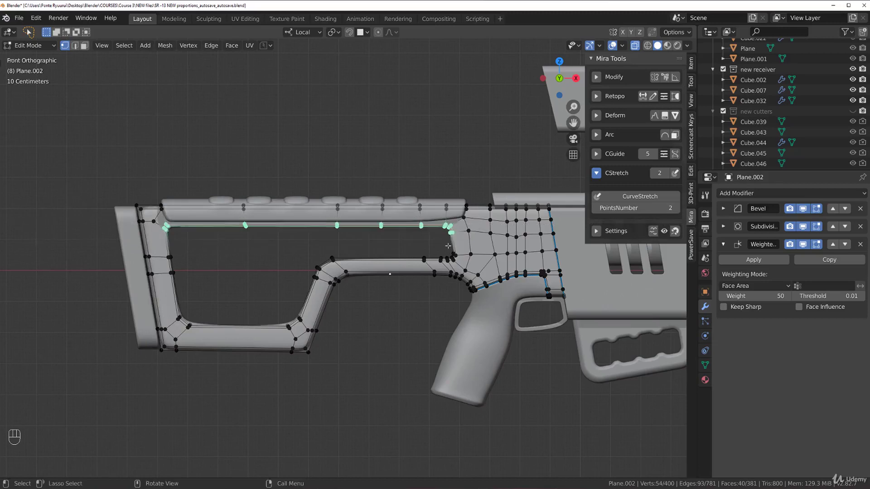
shift+middle_drag(371, 245, 316, 253)
key(g)
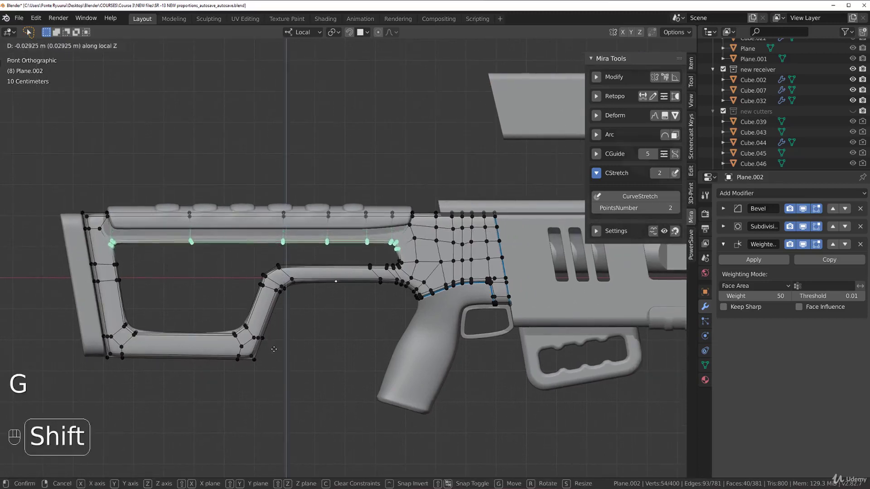
click(289, 341)
key(Tab)
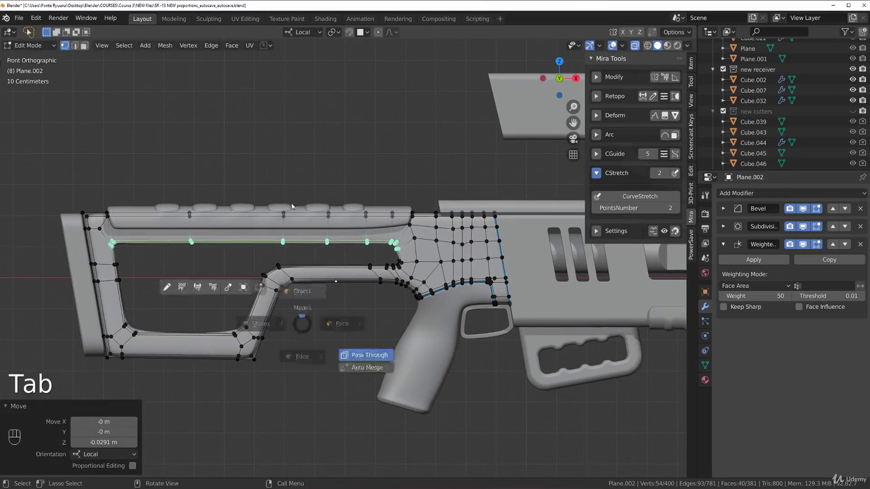
scroll(336, 340, down, 1)
scroll(338, 344, down, 2)
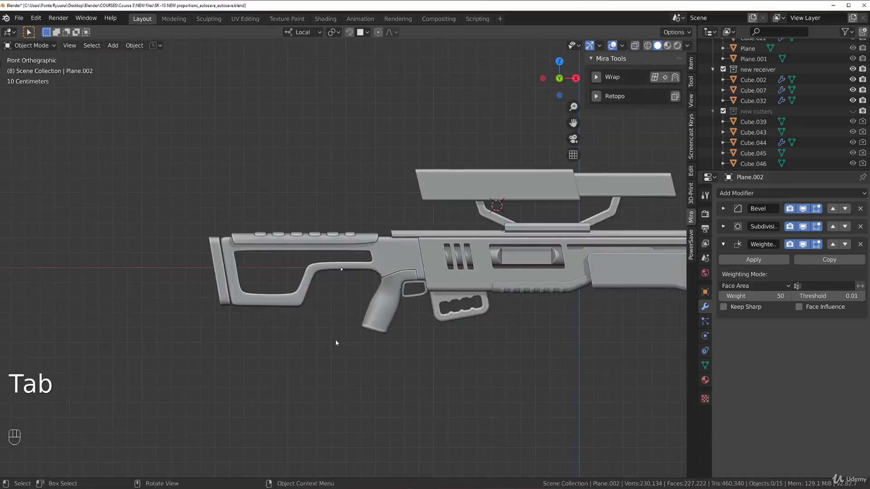
Step: Edge-slide the bar-side vertices of the stock opening's upper rear corner forward along the upper bar by a factor of about 0.266
scroll(251, 249, up, 5)
middle_drag(153, 279, 204, 245)
key(grave)
click(223, 221)
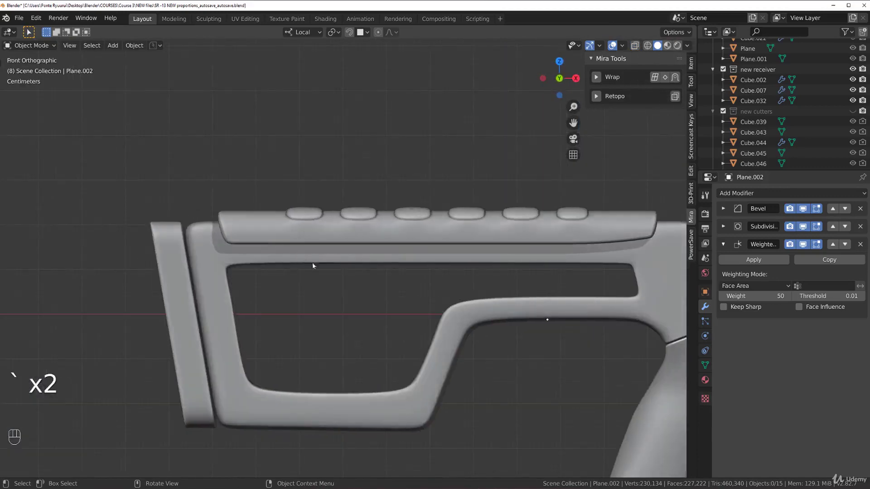
key(Tab)
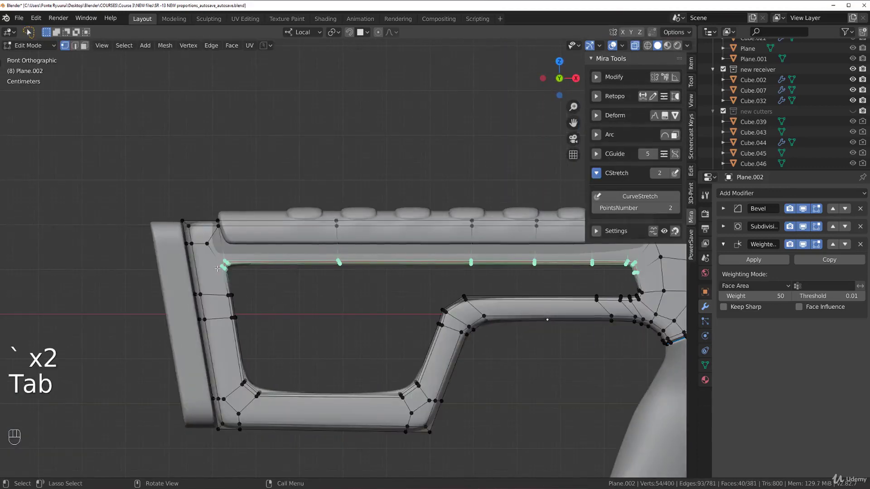
scroll(217, 269, up, 3)
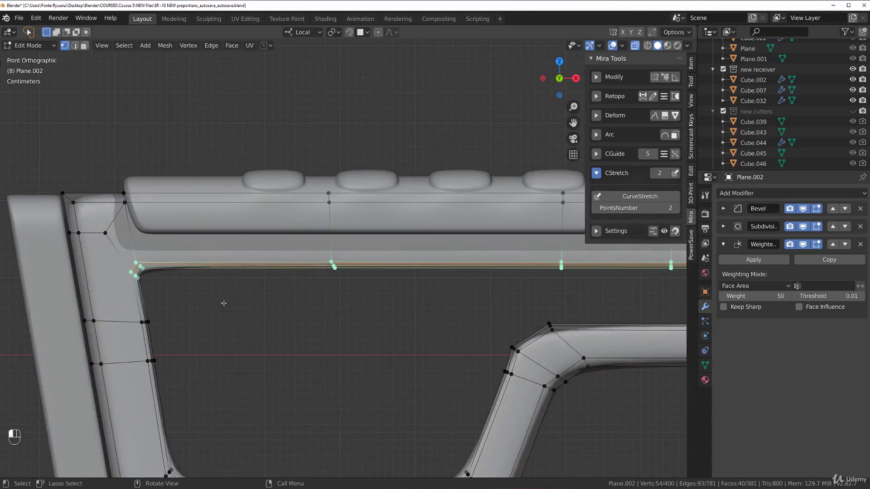
click(223, 303)
key(b)
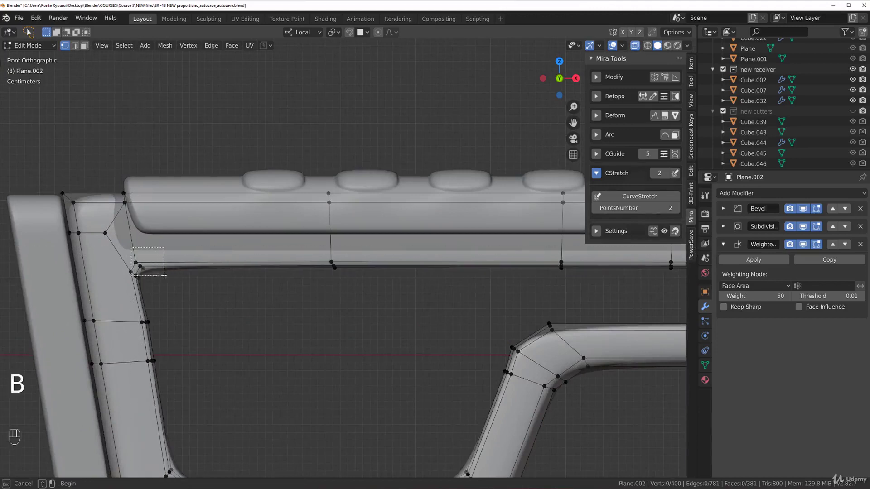
drag(174, 270, 176, 270)
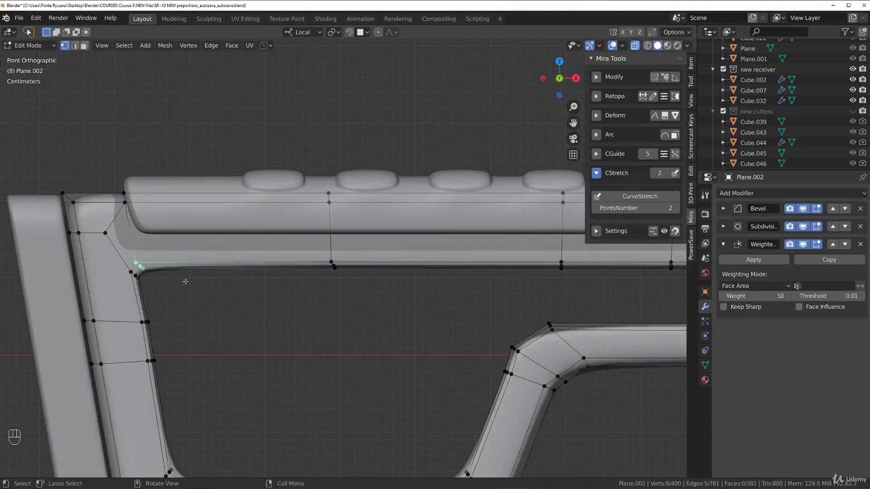
key(g)
key(g)
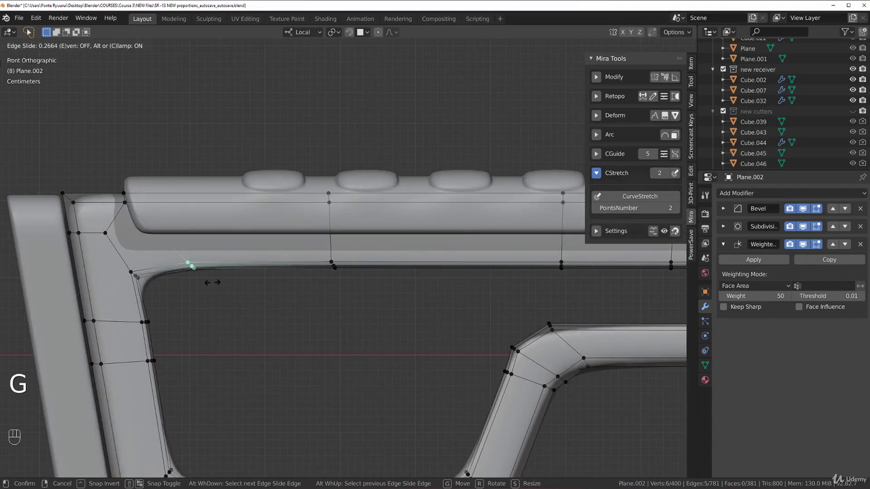
click(212, 282)
Step: Edge-slide the post-side vertices of the same inner corner down the rear post by a factor of about 0.748, and return to Object Mode
scroll(229, 295, down, 2)
click(230, 295)
key(b)
drag(179, 259, 216, 285)
key(g)
key(g)
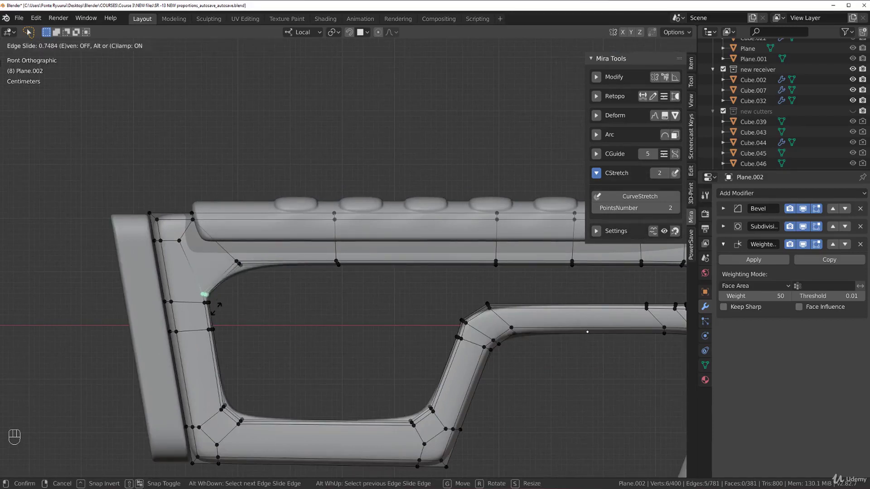
click(217, 308)
key(Tab)
scroll(308, 228, down, 4)
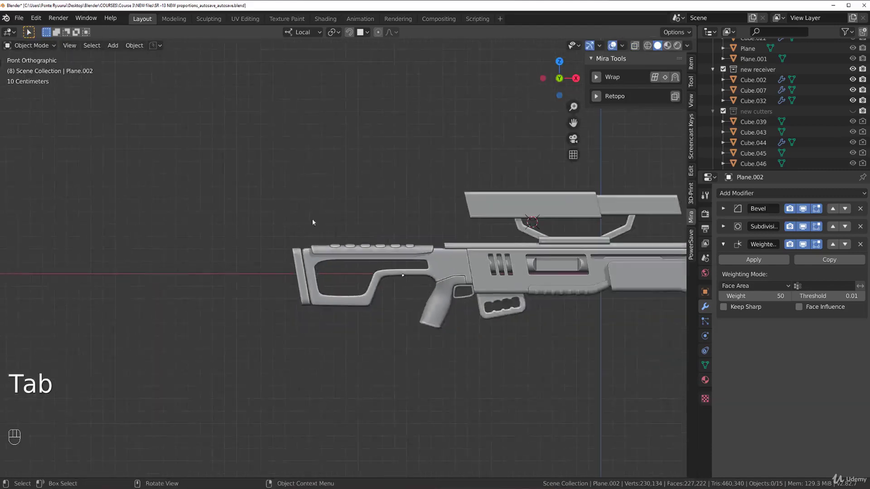
Step: Select the edge loop around the stock's rear post just below the upper inner corner in edge select mode
shift+middle_drag(309, 228, 297, 194)
scroll(310, 191, up, 8)
shift+middle_drag(224, 193, 285, 268)
scroll(285, 268, up, 2)
key(Tab)
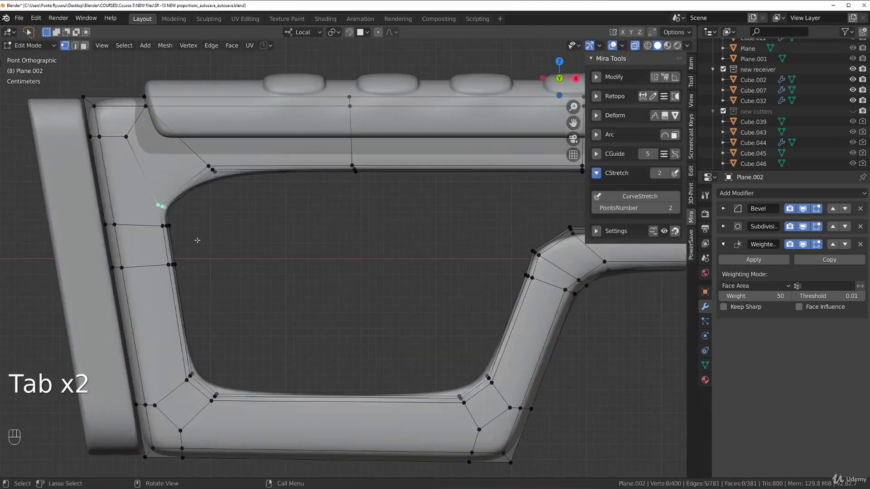
key(Tab)
click(167, 297)
alt+click(141, 225)
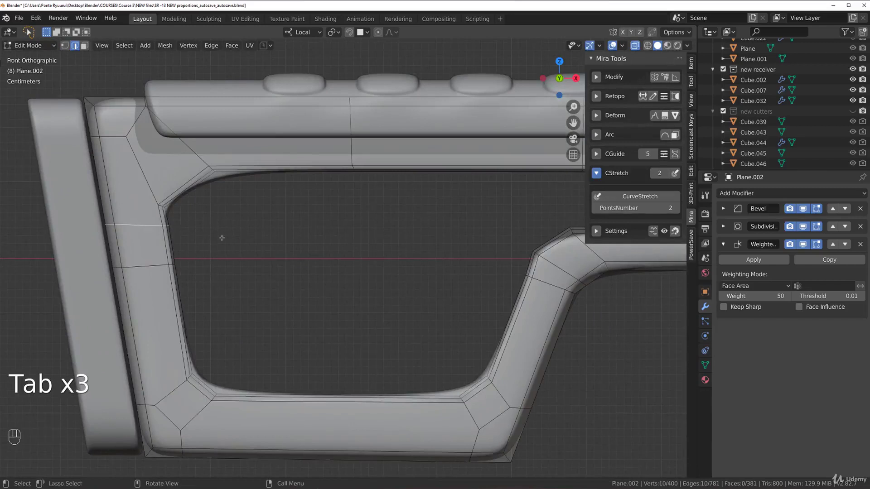
Step: Dissolve the selected edge loop on the stock's rear strut and knife-cut a horizontal edge outward from the cutout's upper rear corner vertex
key(x)
click(221, 239)
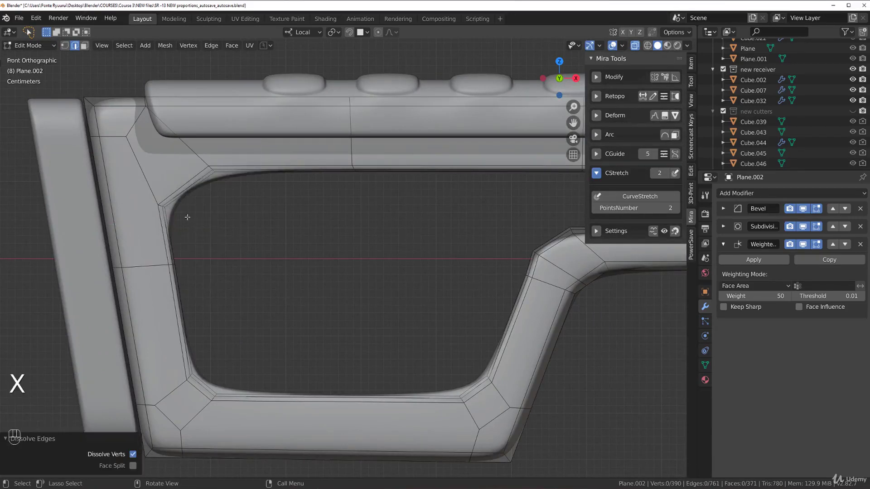
key(k)
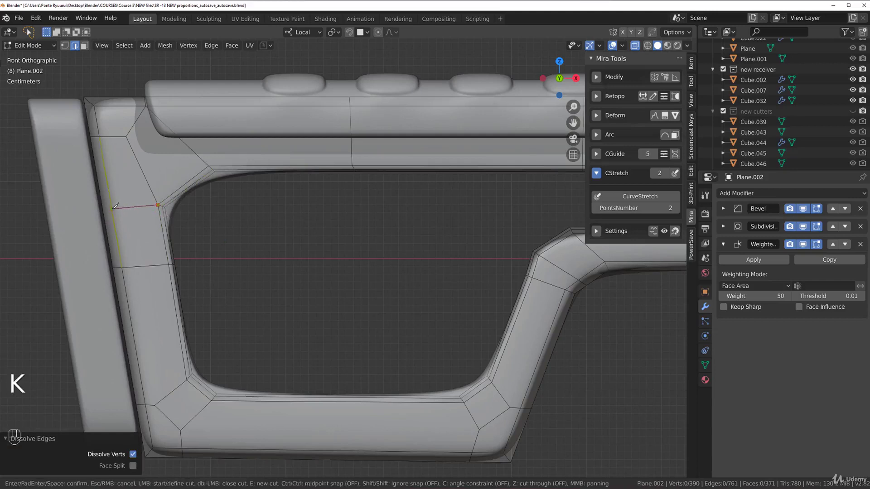
key(c)
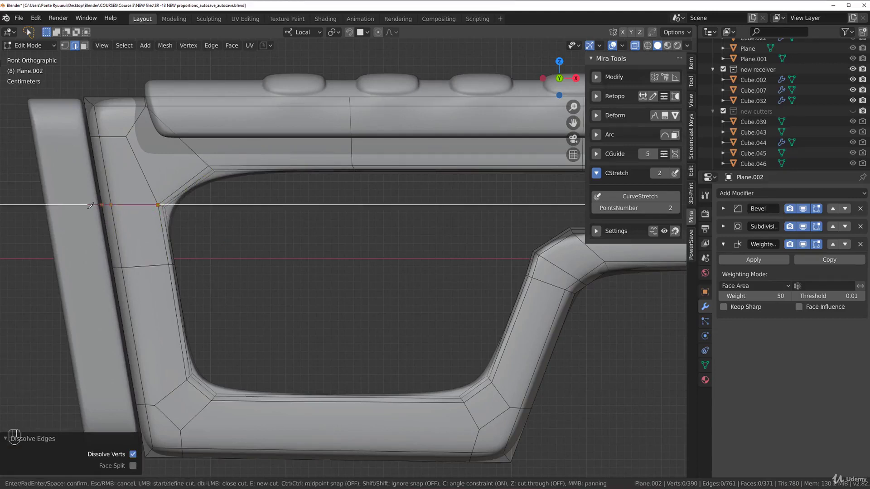
key(Return)
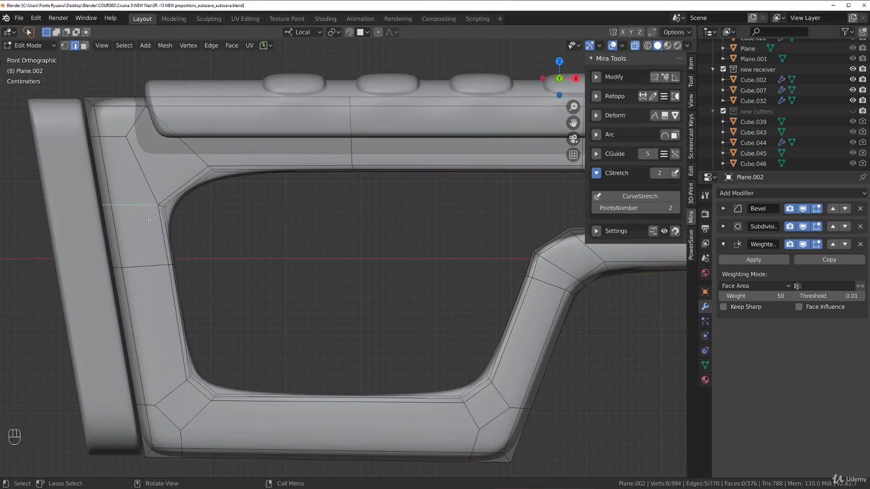
Step: Move the cutout's upper rear corner vertices about 0.0203 m along X and -0.00678 m along Z
middle_drag(148, 219, 259, 227)
key(grave)
scroll(163, 199, up, 3)
scroll(136, 194, down, 4)
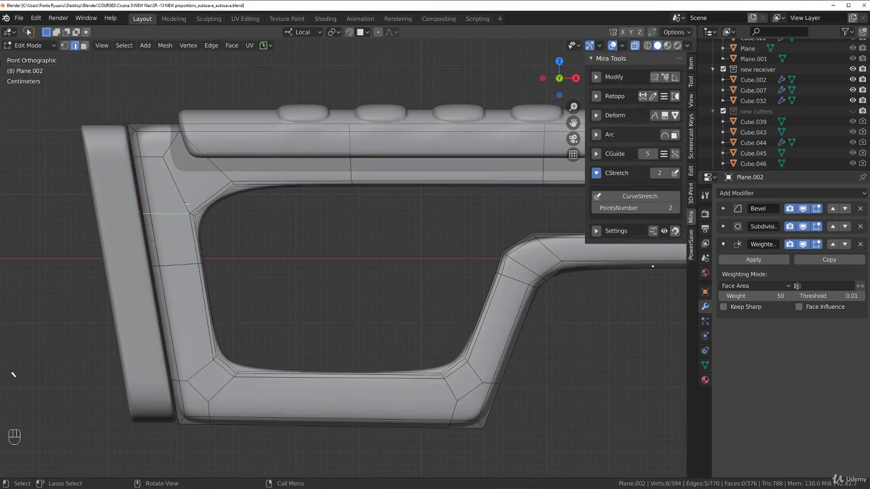
scroll(186, 205, up, 4)
scroll(170, 203, down, 3)
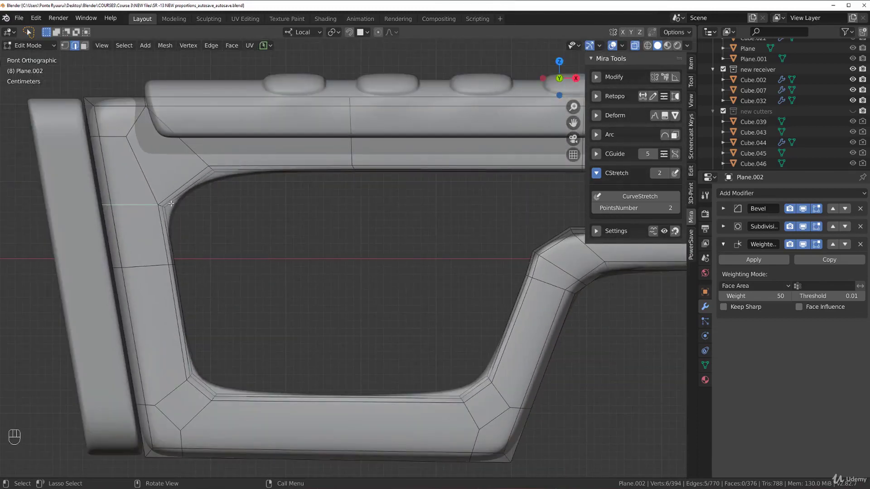
key(Tab)
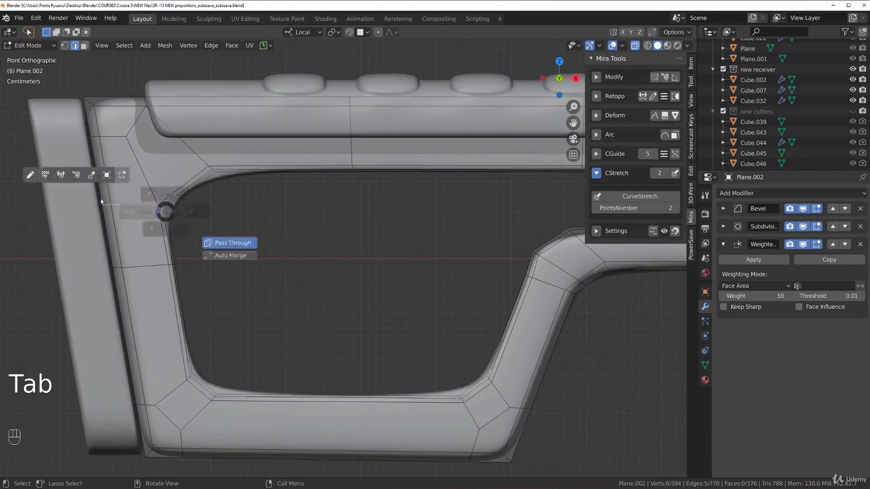
click(223, 233)
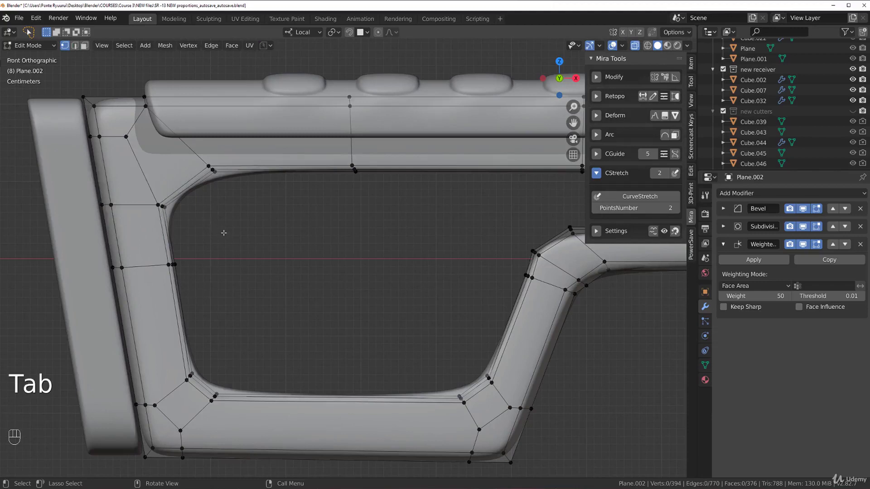
key(b)
drag(143, 190, 203, 225)
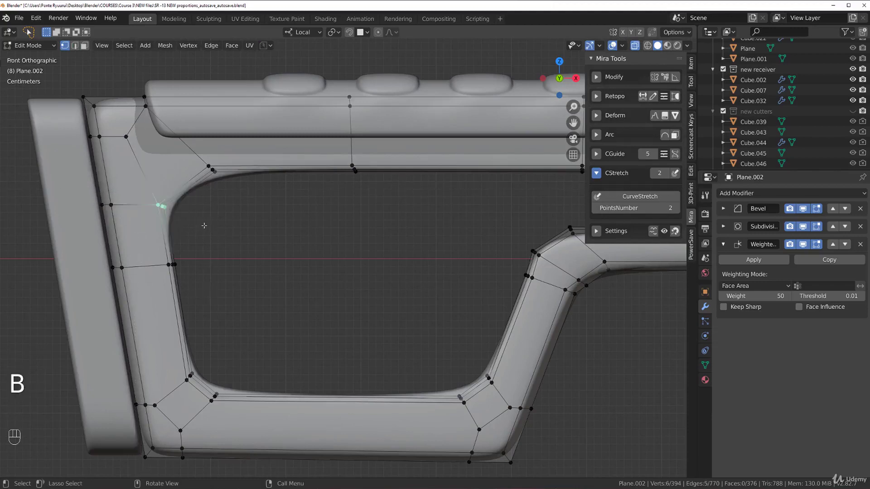
key(g)
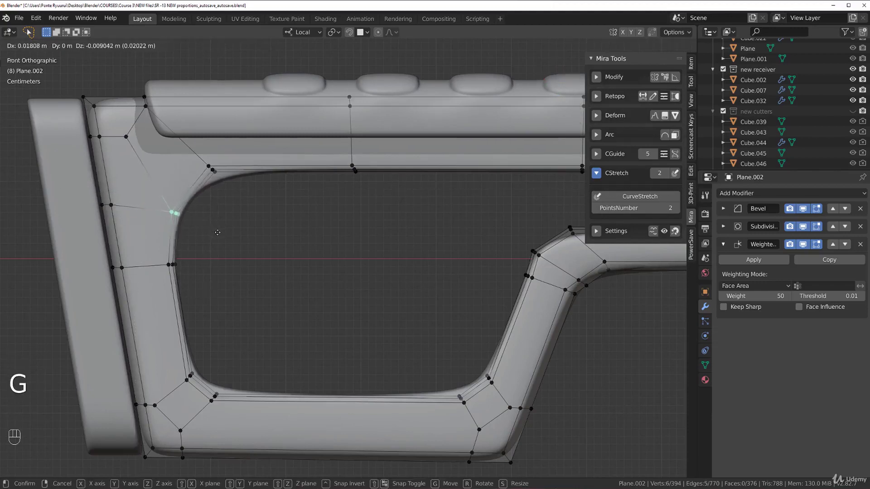
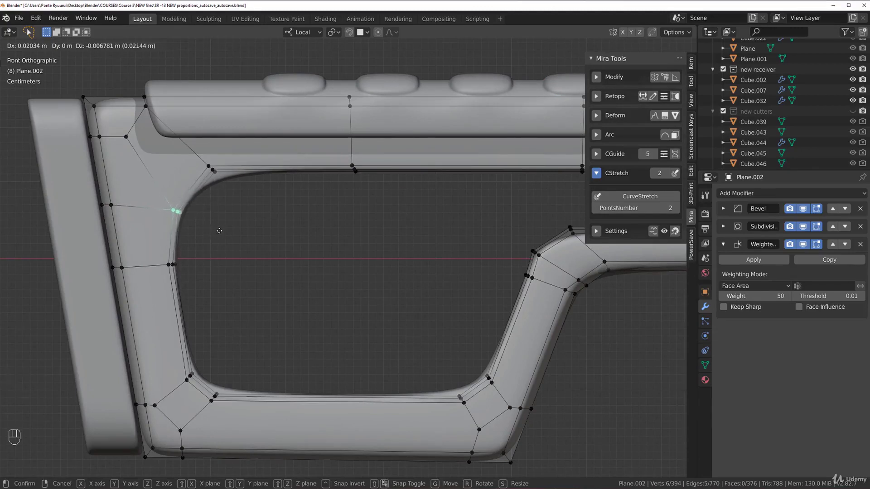
click(219, 230)
Step: Slide the edge loop across the middle of the rear strut by a factor of about -0.219
scroll(219, 231, down, 2)
shift+middle_drag(219, 230, 214, 224)
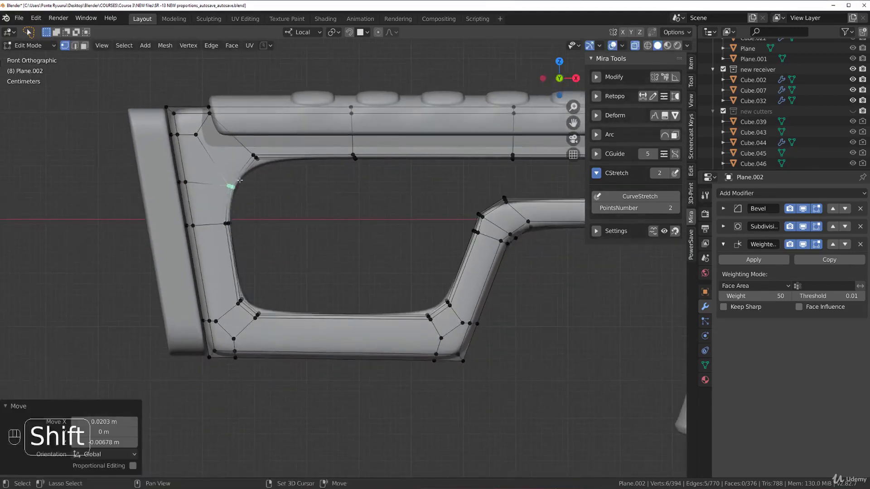
key(Tab)
alt+click(215, 223)
key(g)
key(g)
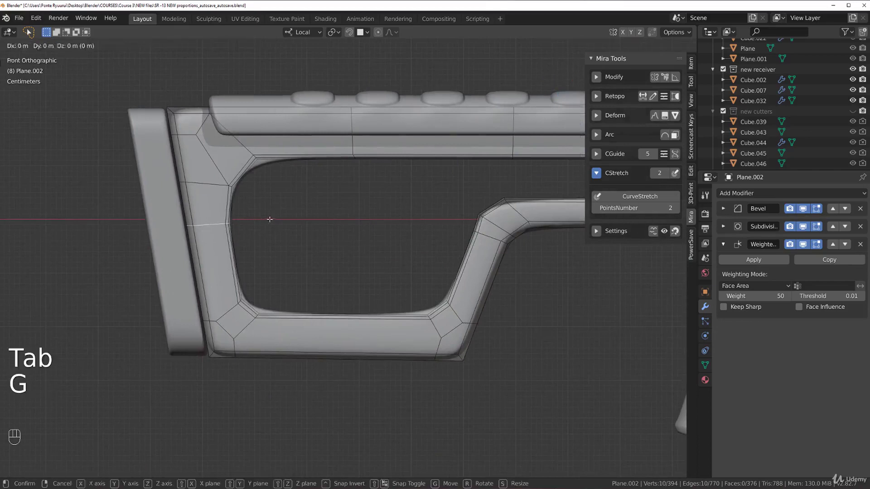
click(267, 231)
Step: Slide the vertices on the rear strut's inner side at the cutout's lower rear corner upward by a factor of about 0.309
scroll(261, 272, up, 2)
shift+middle_drag(260, 274, 288, 229)
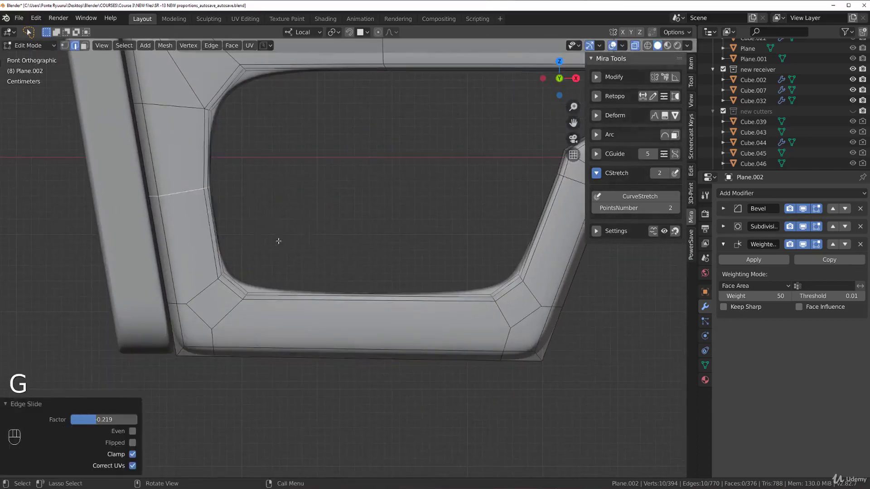
key(Tab)
click(255, 251)
key(b)
drag(182, 244, 233, 287)
key(g)
key(g)
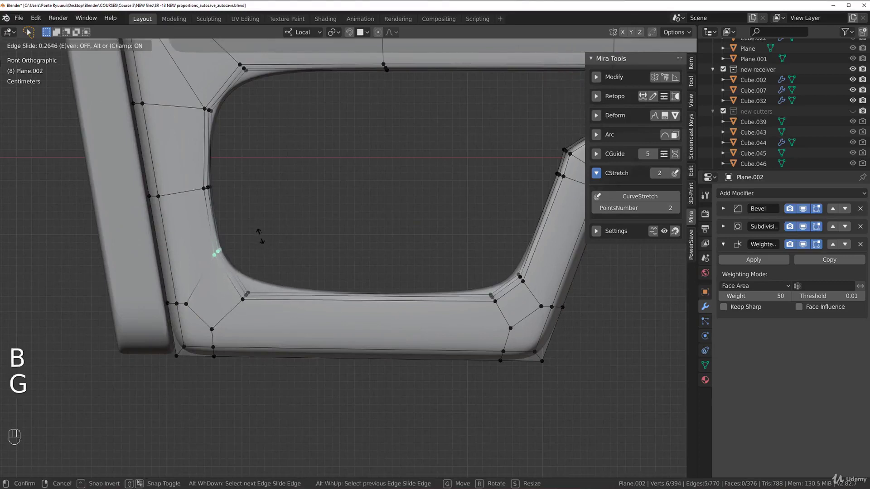
click(261, 236)
Step: Move the middle and lower corner vertex groups on the cutout's rear side about 0.0131 m along local X
scroll(267, 243, down, 3)
shift+middle_drag(406, 252, 286, 235)
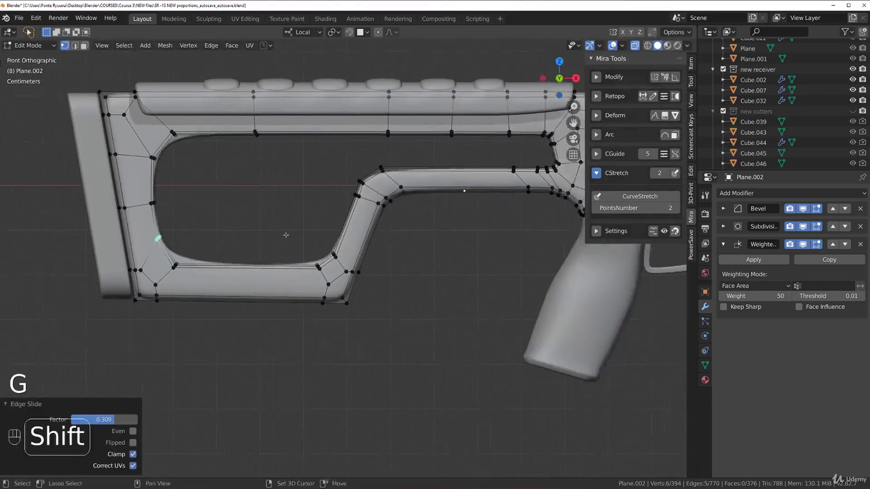
scroll(287, 234, up, 1)
key(Tab)
key(Tab)
scroll(291, 218, down, 4)
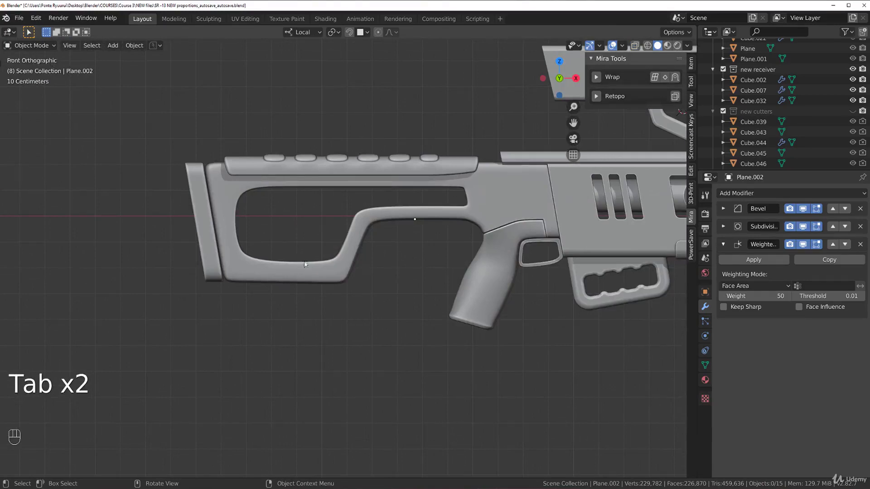
scroll(258, 233, up, 2)
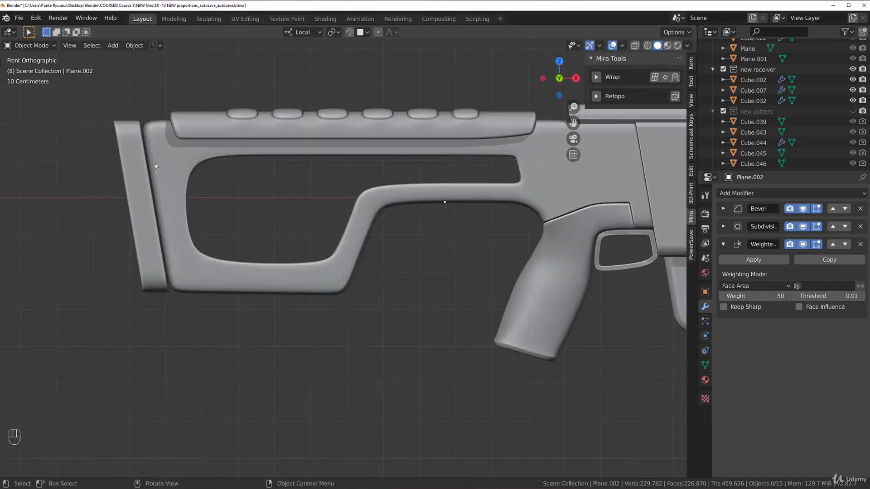
key(Tab)
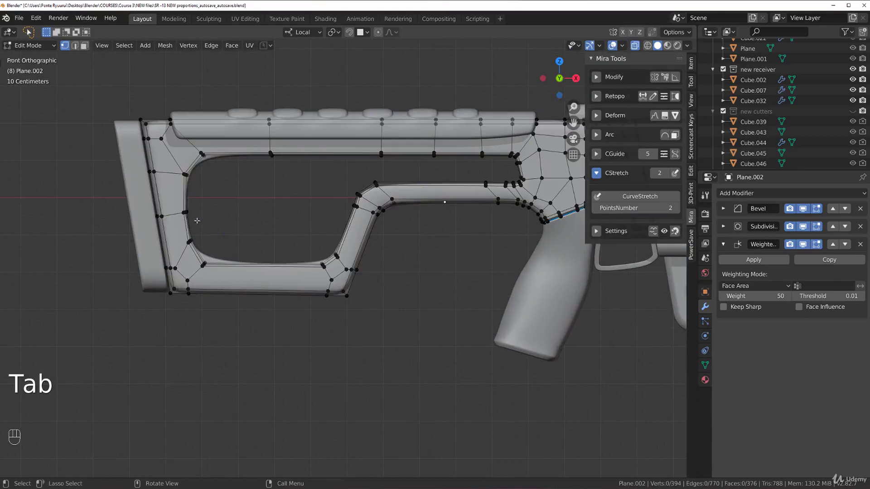
key(b)
drag(175, 205, 243, 256)
key(b)
drag(194, 231, 232, 272)
key(g)
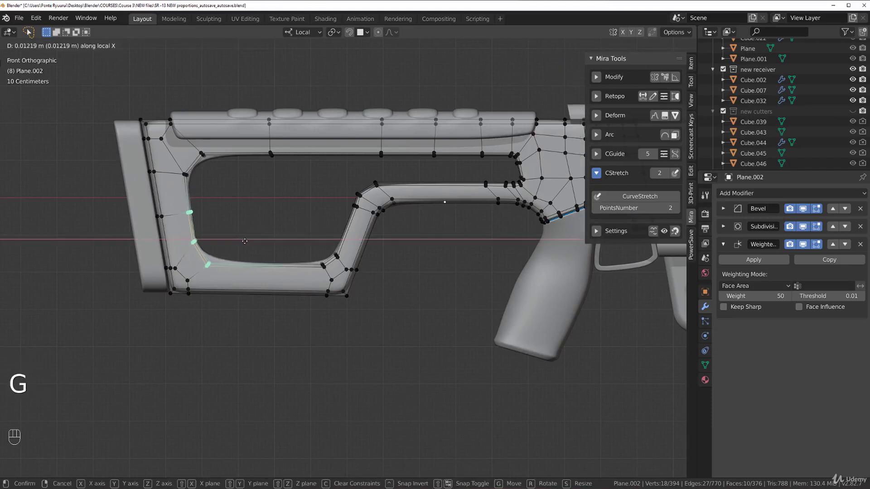
click(246, 243)
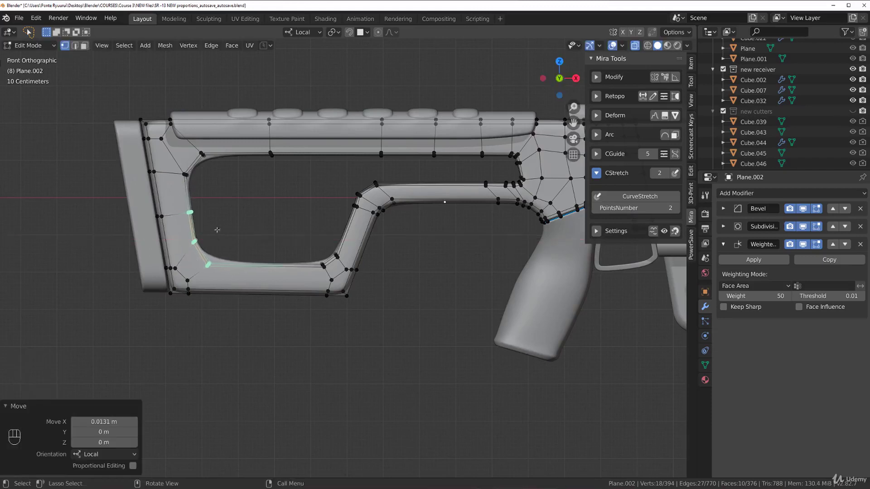
Step: Shift the same rear cutout vertices a further 0.00628 m or so along local X and review the stock in Object Mode
key(Tab)
key(Tab)
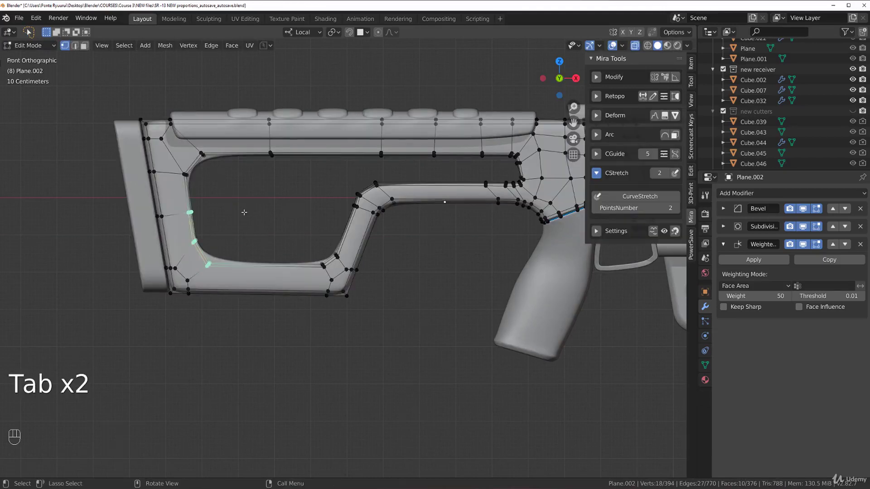
key(g)
click(248, 208)
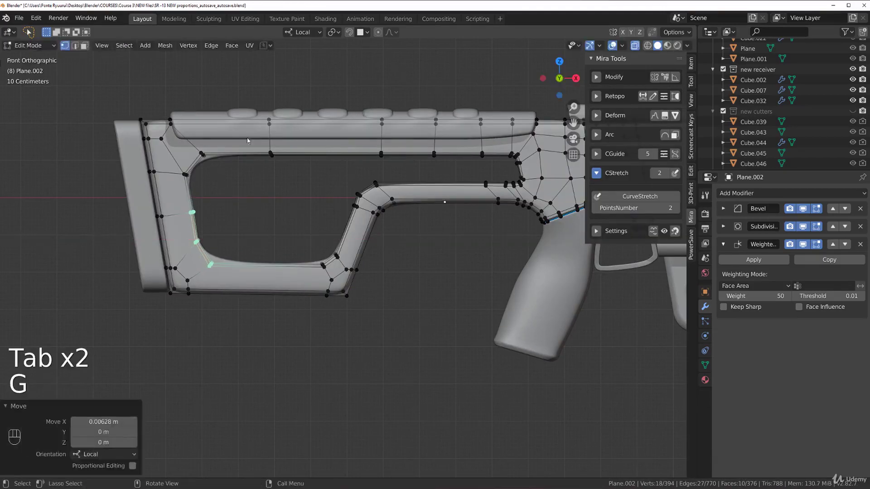
key(Tab)
shift+middle_drag(310, 237, 265, 237)
scroll(379, 218, down, 2)
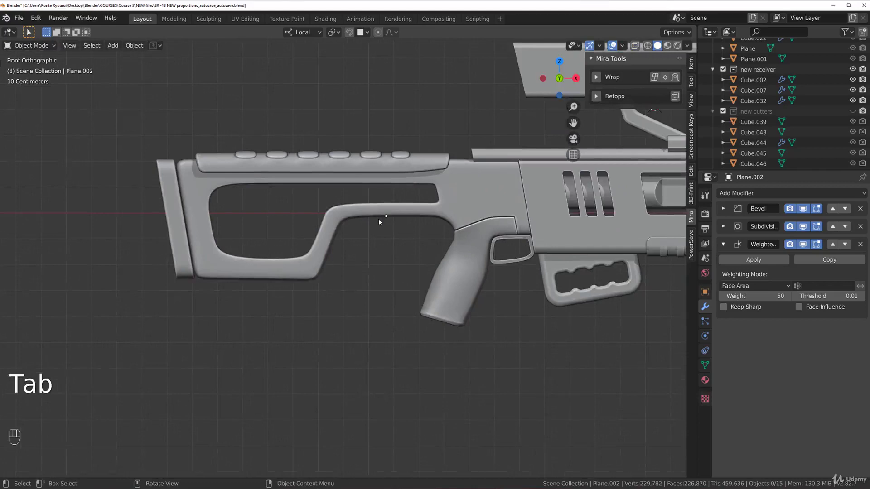
Step: Raise the vertices along the upper edge of the stock's lower arm slightly along local Z
scroll(380, 222, up, 4)
key(Tab)
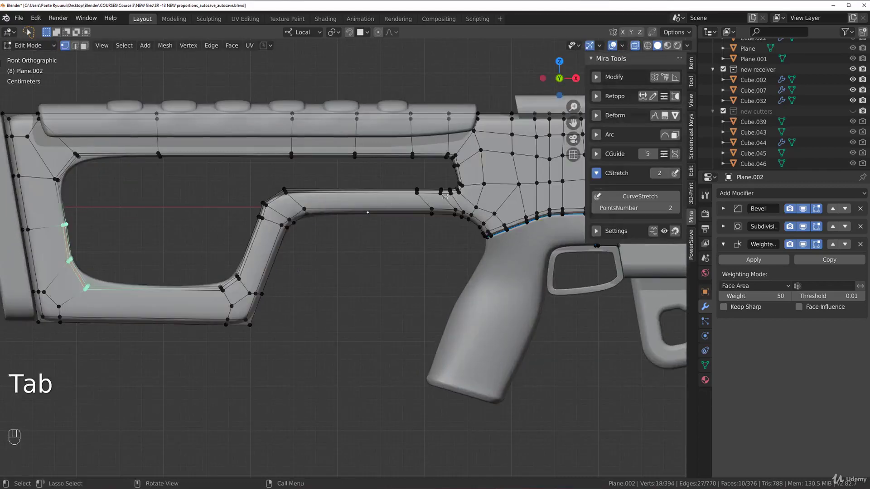
click(432, 218)
key(b)
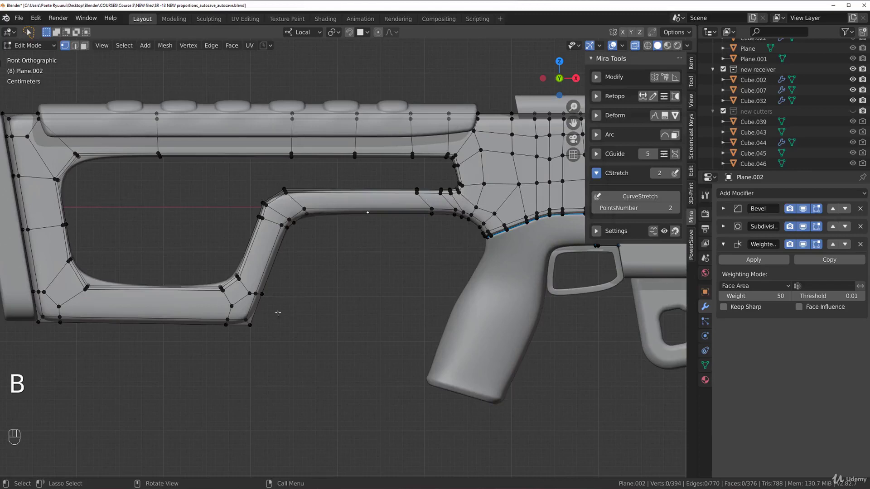
key(b)
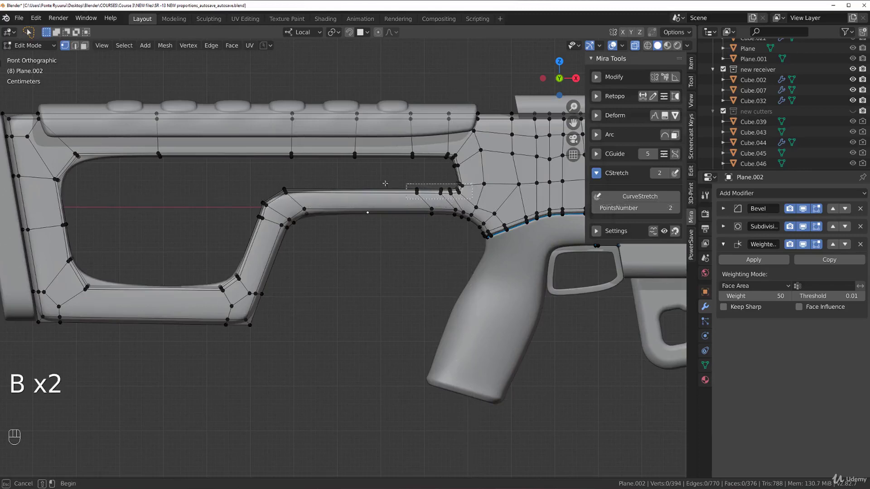
drag(294, 188, 250, 186)
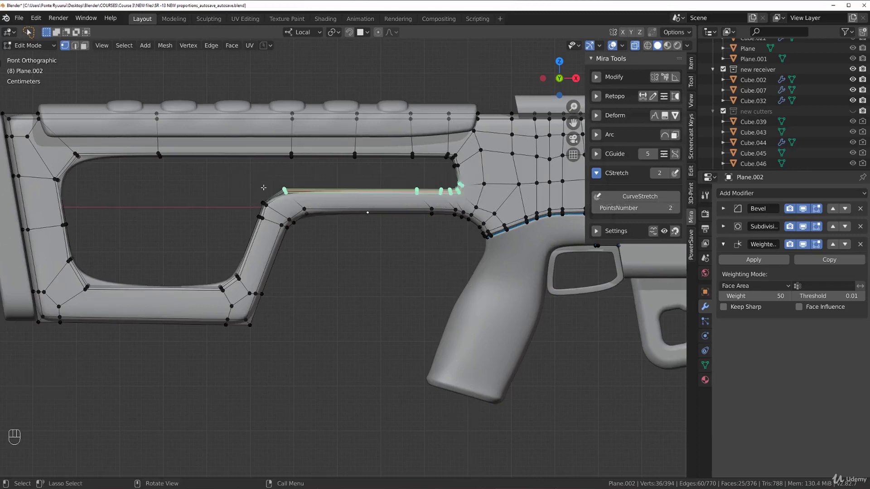
key(g)
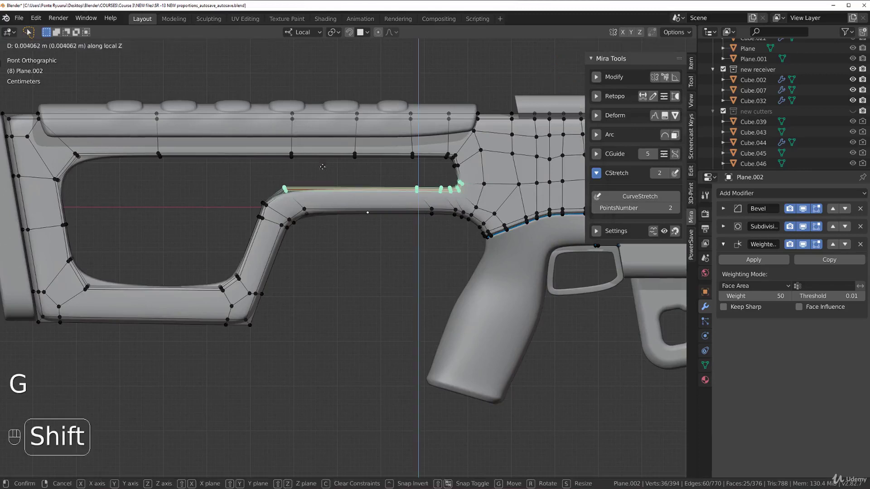
click(312, 121)
key(Tab)
scroll(328, 202, down, 4)
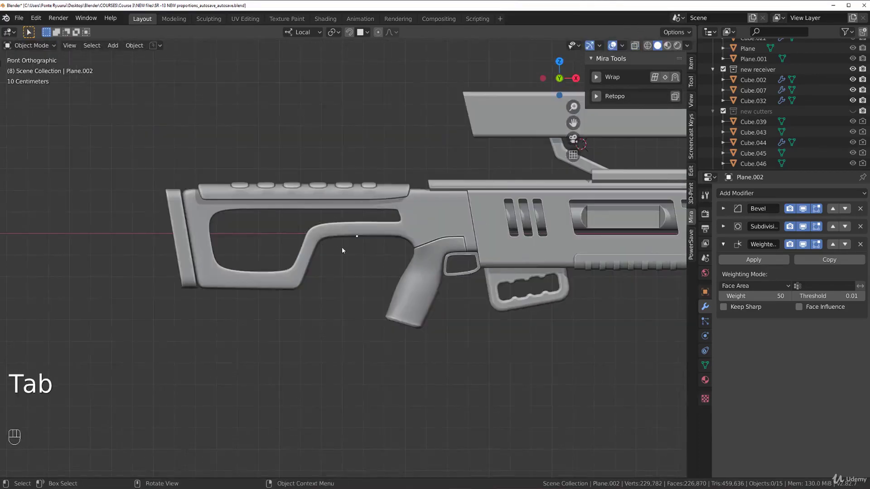
Step: Add one loop cut across the stock's upper bar beneath the cheek rest, slid at a factor of about 0.711 toward the next loop
scroll(342, 248, down, 2)
shift+middle_drag(381, 292, 321, 229)
scroll(293, 246, down, 2)
scroll(325, 227, up, 3)
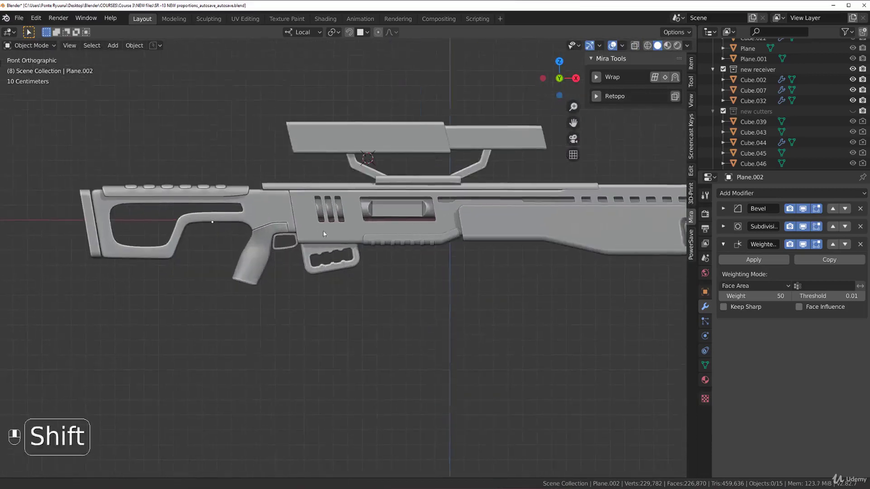
scroll(322, 229, up, 5)
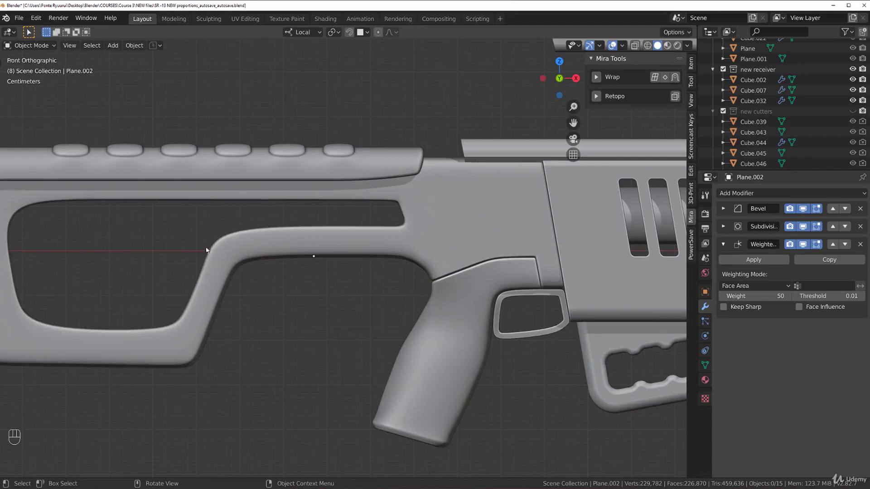
key(Tab)
scroll(300, 246, up, 4)
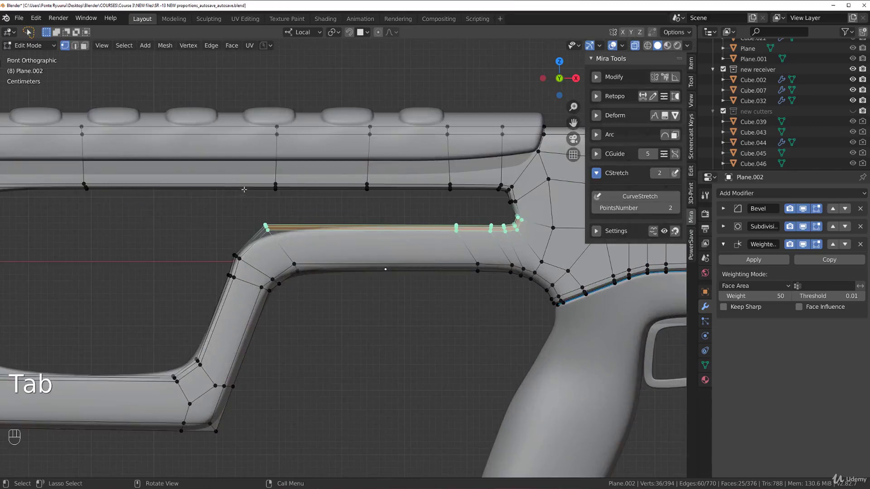
key(ctrl+r)
click(245, 189)
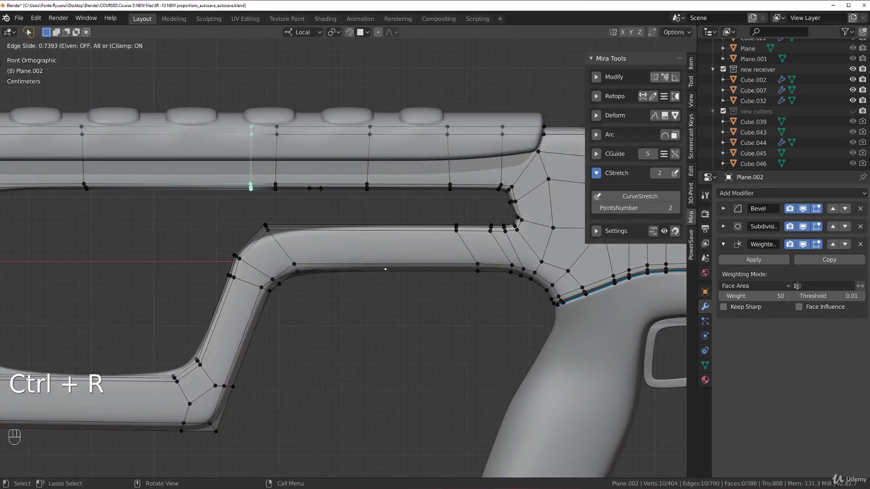
click(312, 189)
middle_drag(311, 190, 310, 209)
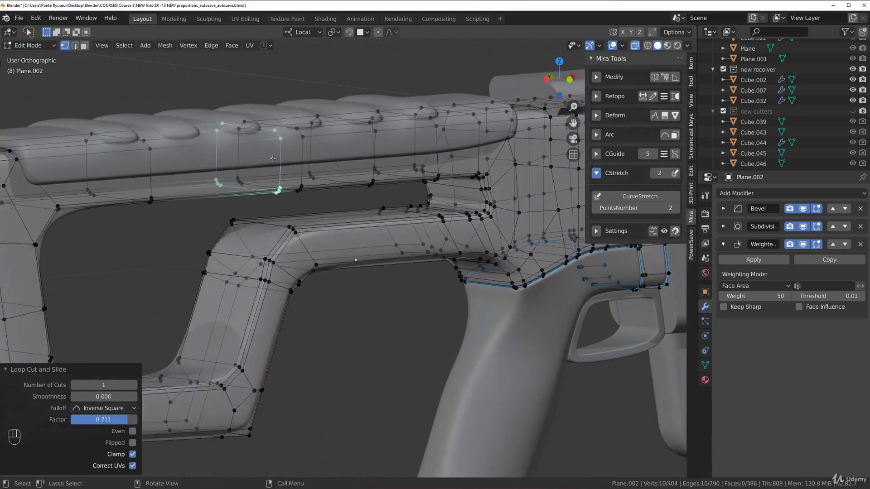
Step: Review the smoothed shading of the stock's upper bar and cutout in Object Mode, returning to vertex editing
middle_drag(302, 241, 236, 190)
key(Tab)
key(Tab)
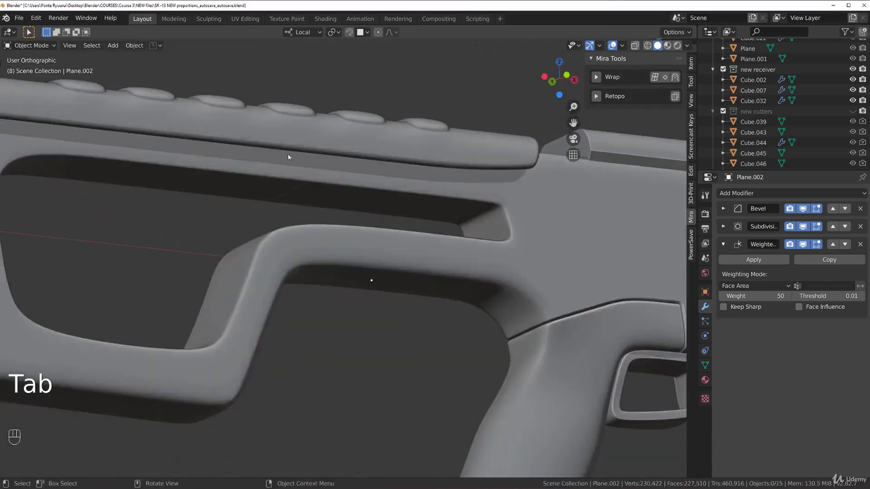
click(206, 166)
key(Tab)
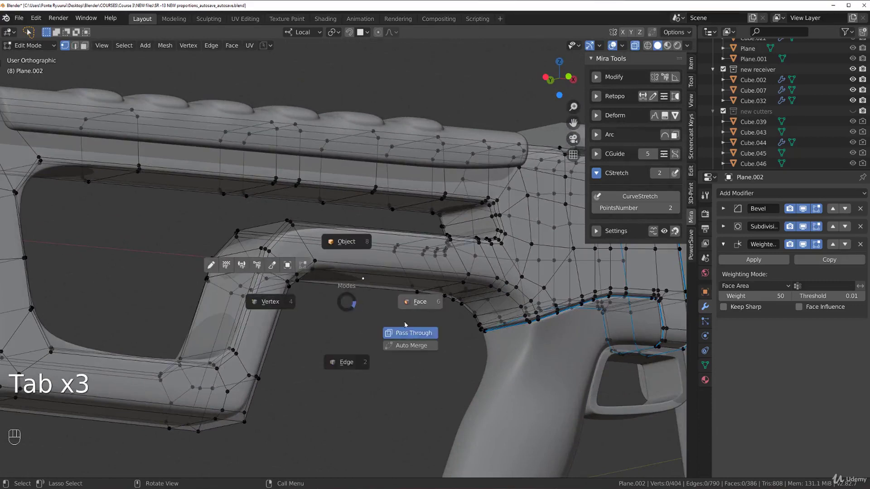
scroll(322, 286, up, 2)
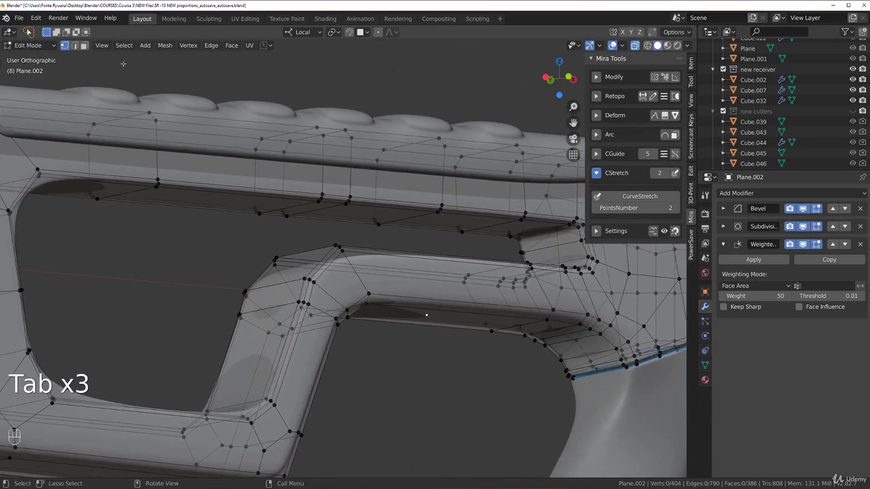
Step: Save incremental versions of the project with PowerSave up to SR -15 and toggle Autosave to Copy
click(263, 46)
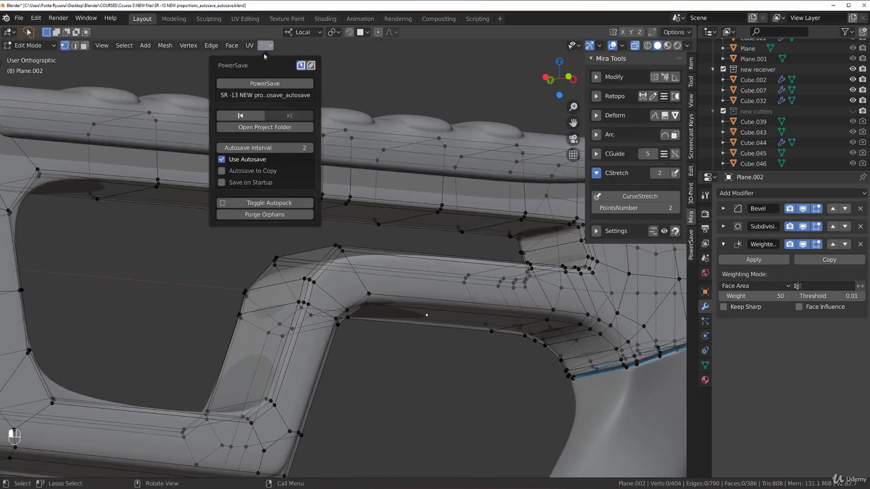
click(260, 83)
click(221, 171)
click(264, 83)
Step: Remove the edge loop crossing the bend of the stock's lower arm
click(453, 204)
scroll(307, 278, up, 2)
key(grave)
click(270, 228)
scroll(325, 285, down, 2)
scroll(325, 284, down, 2)
alt+click(317, 292)
key(x)
click(301, 286)
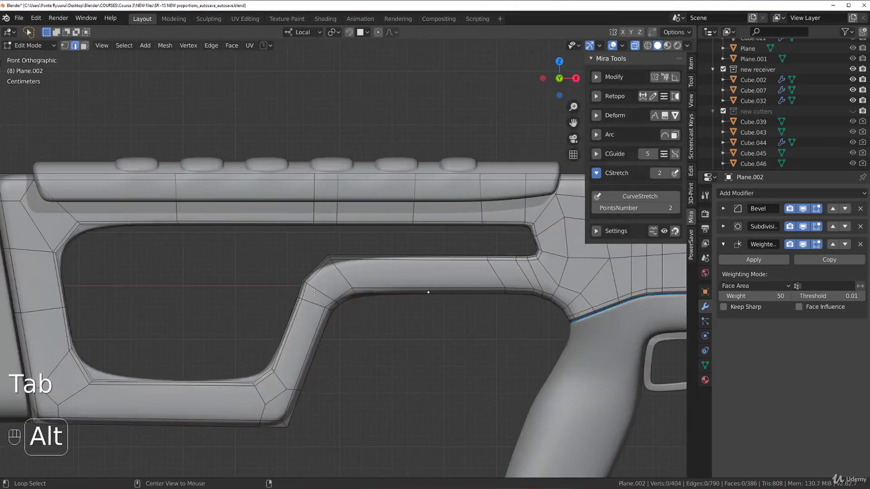
Step: Examine the reshaped stock and the whole rifle's silhouette from the front outside mesh editing
key(Tab)
scroll(390, 294, down, 3)
key(Tab)
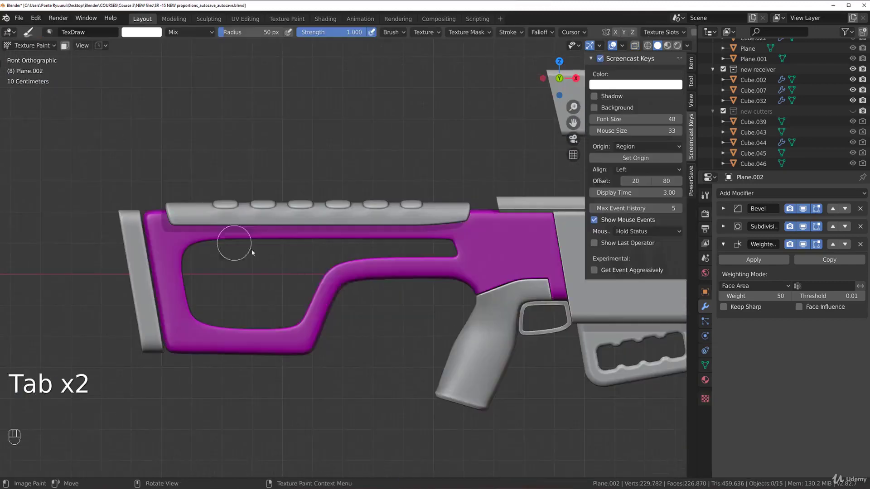
key(Tab)
click(278, 262)
scroll(282, 257, down, 4)
shift+middle_drag(282, 257, 317, 268)
scroll(317, 267, up, 3)
shift+middle_drag(236, 272, 387, 274)
scroll(387, 275, up, 3)
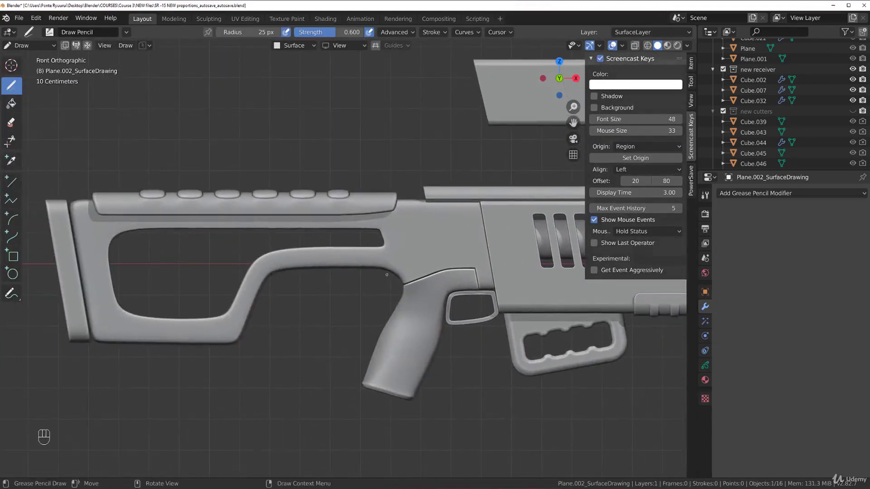
scroll(372, 226, down, 1)
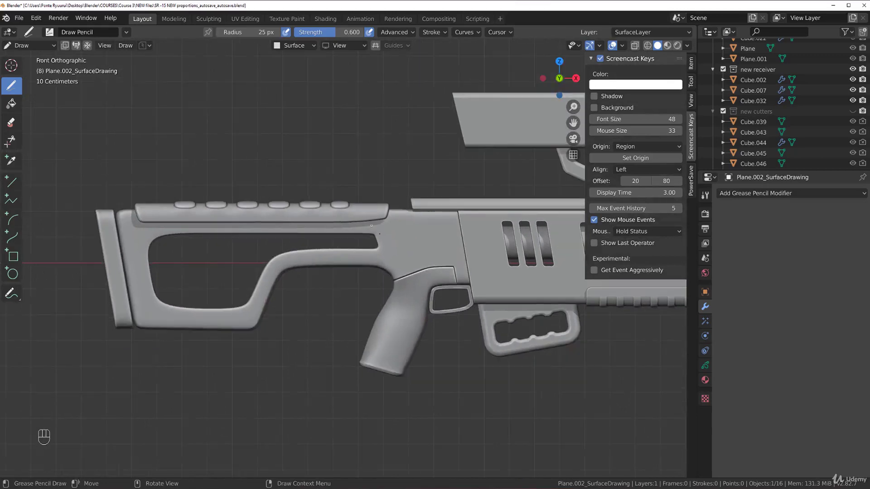
shift+middle_drag(414, 245, 233, 237)
scroll(234, 237, up, 2)
scroll(337, 242, down, 5)
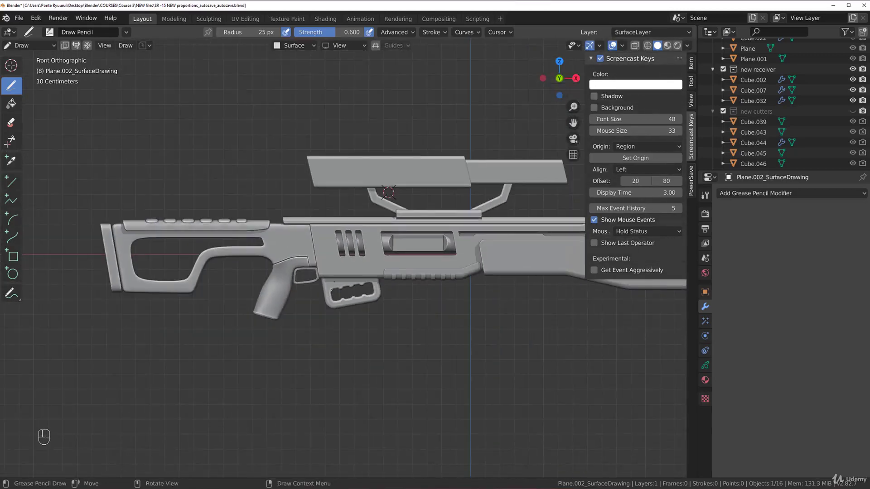
Step: Leave the surface drawing for Object Mode and examine the receiver body with its vent slots and window
key(Tab)
click(337, 250)
click(337, 249)
scroll(338, 249, up, 5)
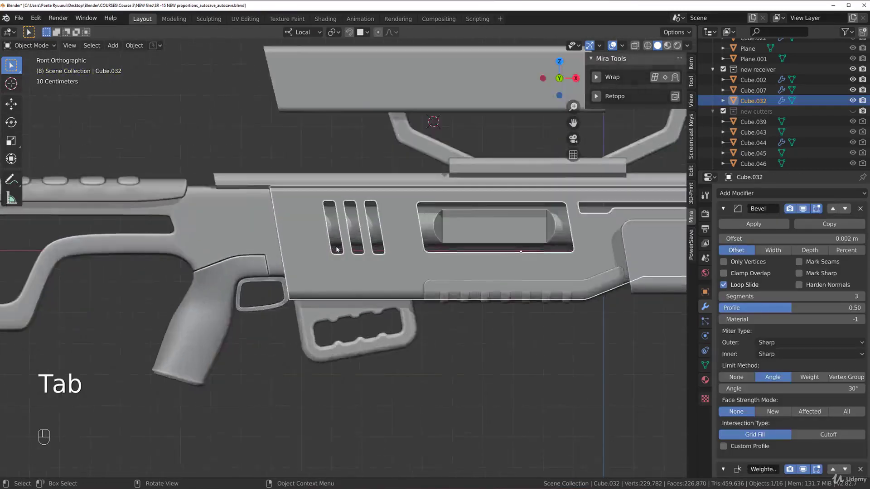
scroll(326, 204, down, 7)
shift+middle_drag(389, 272, 344, 282)
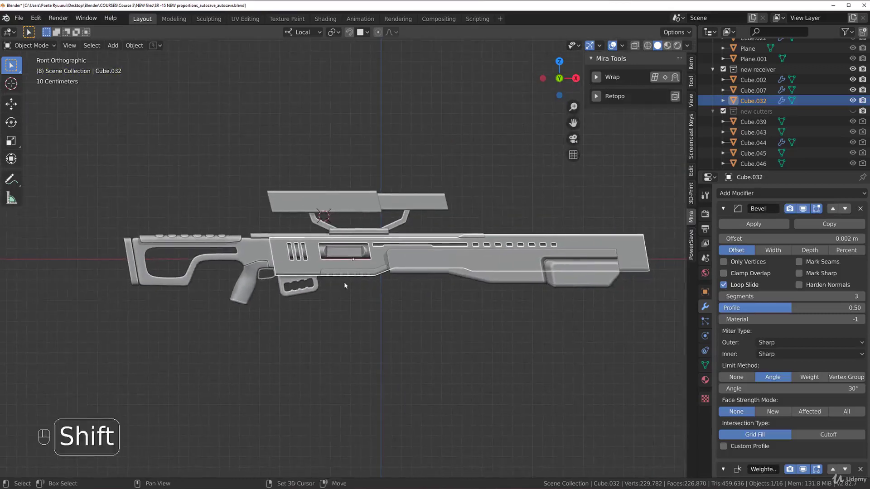
click(362, 328)
scroll(298, 261, up, 2)
scroll(264, 256, down, 1)
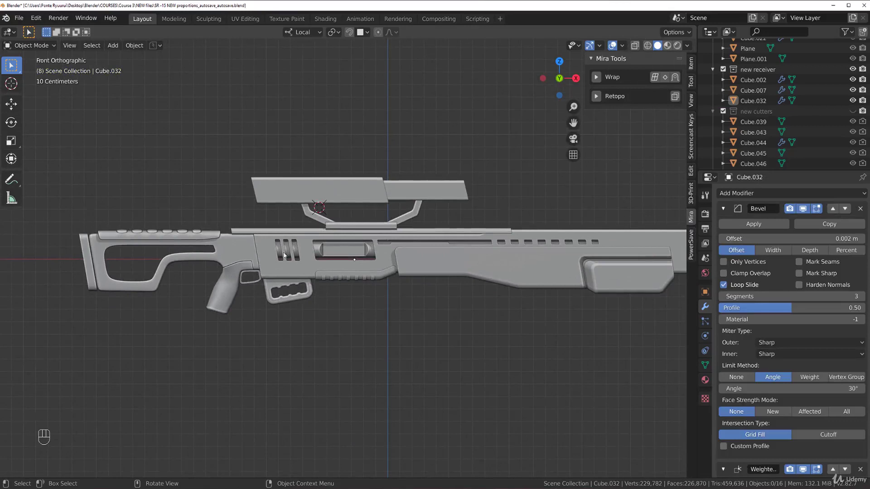
scroll(273, 256, up, 3)
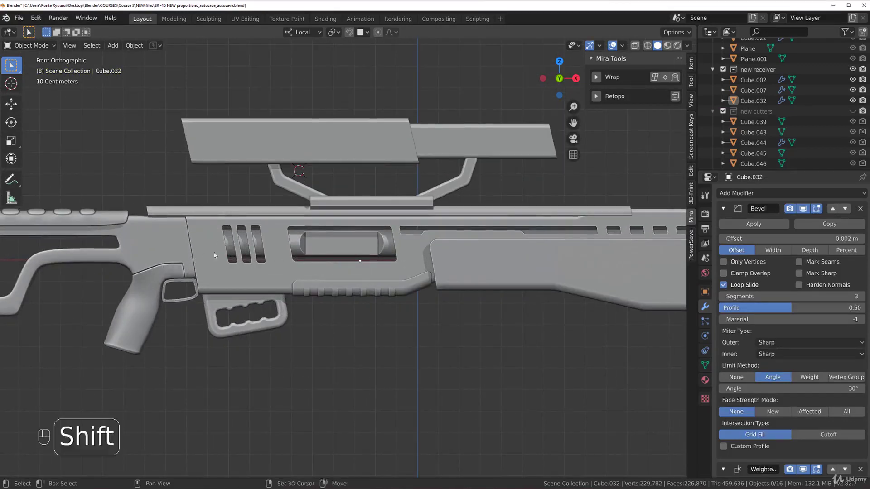
scroll(281, 247, up, 4)
Step: Open the receiver body for vertex editing at the three vent slots with see-through selection turned off
click(289, 237)
key(Tab)
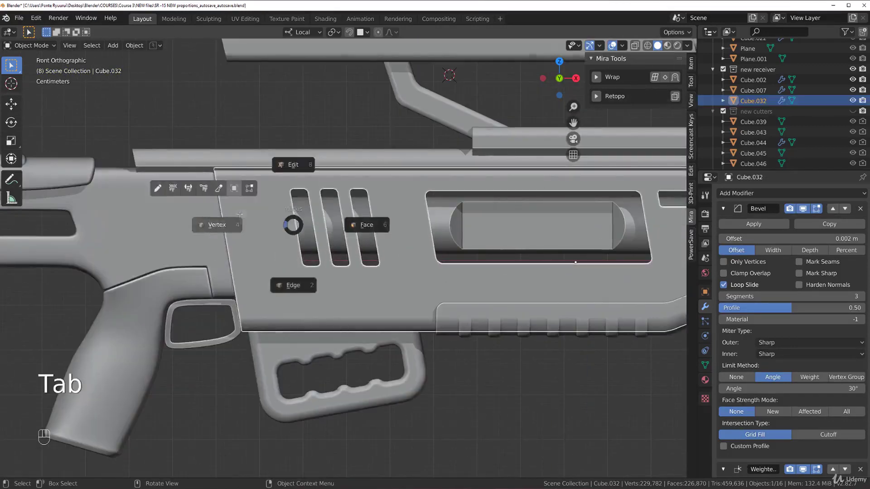
click(225, 218)
scroll(229, 200, up, 5)
shift+middle_drag(232, 187, 297, 226)
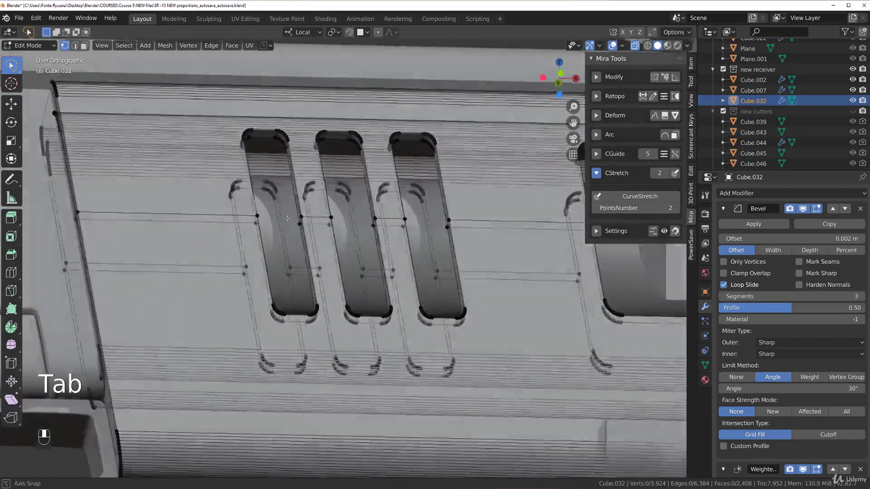
key(Tab)
click(363, 257)
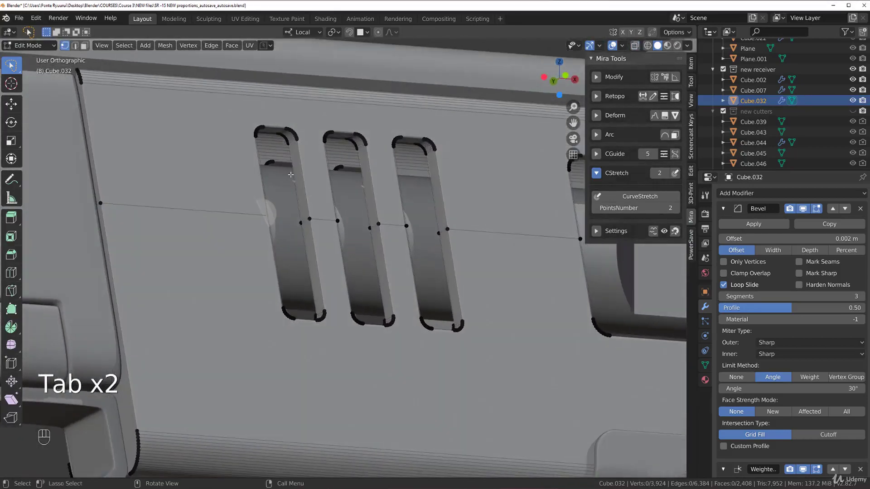
key(Tab)
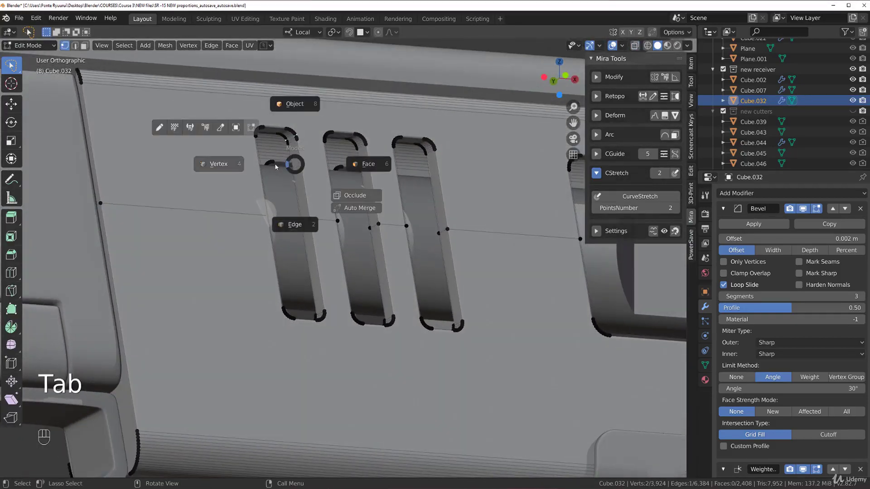
key(Tab)
key(Tab)
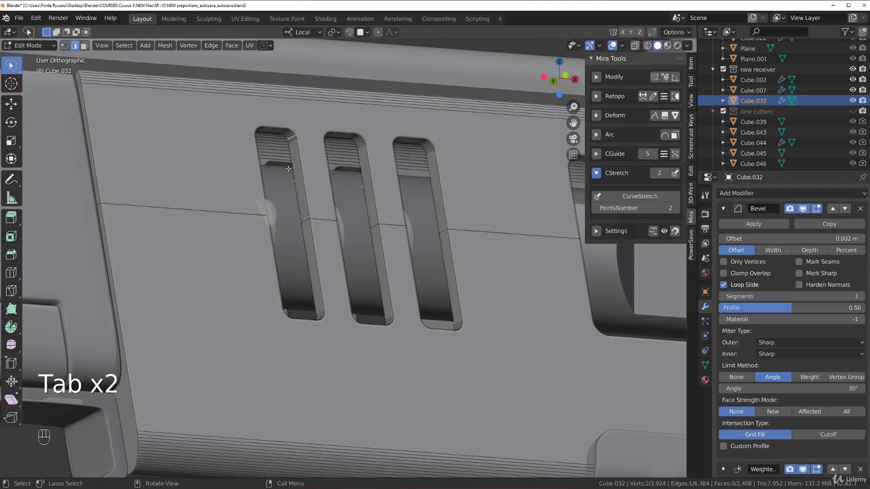
key(alt)
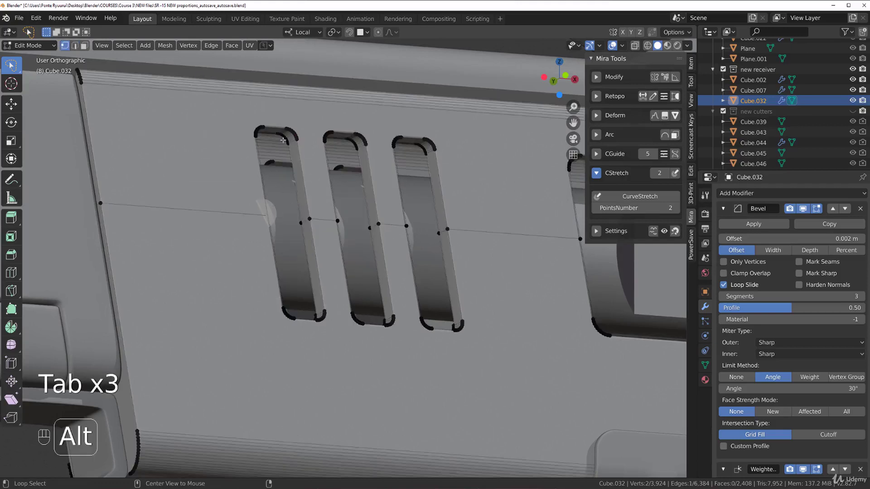
key(Tab)
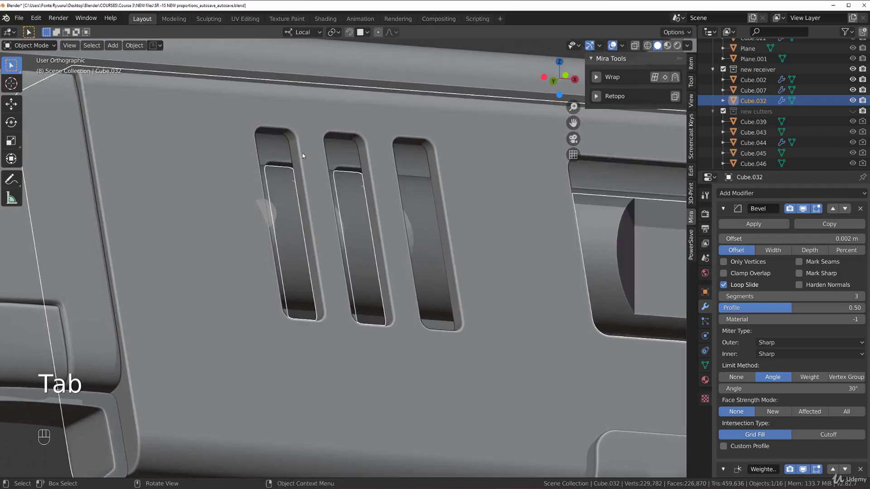
key(Tab)
Step: Merge the inner rim vertices of the rearmost vent slot at their center with Smart Vert
alt+middle_drag(285, 147, 290, 272)
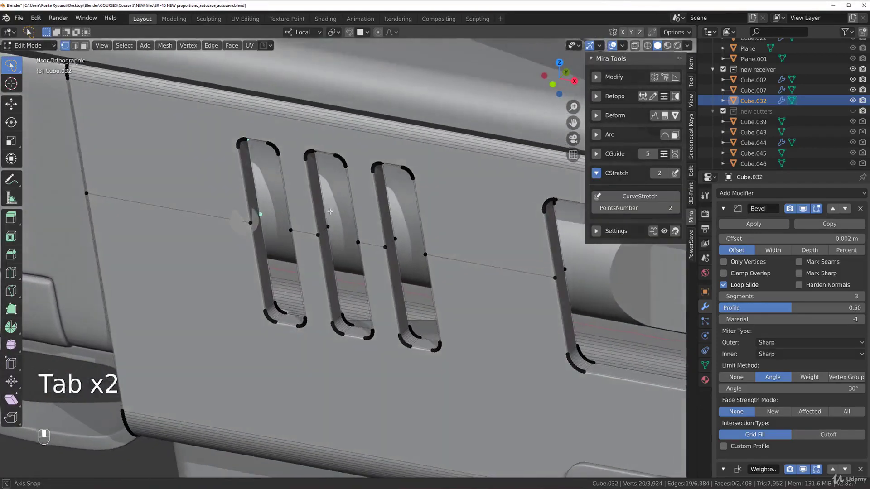
key(ctrl+z)
alt+shift+click(280, 311)
middle_drag(280, 310, 279, 193)
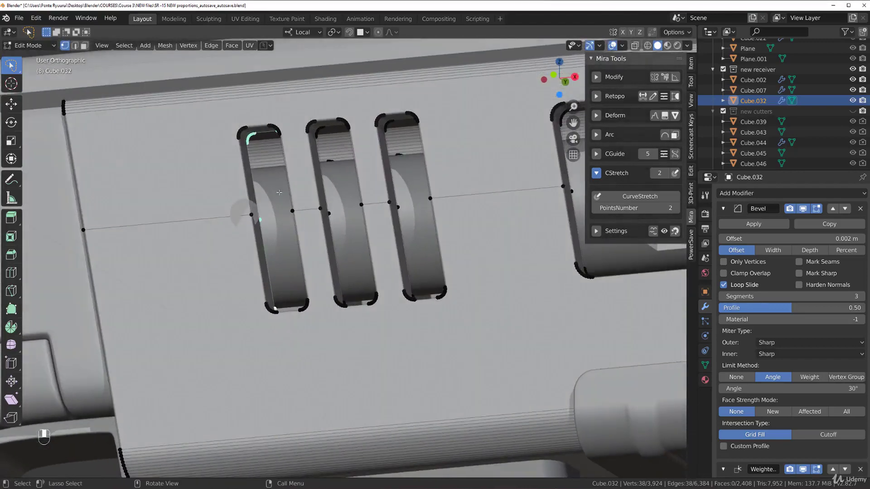
key(shift)
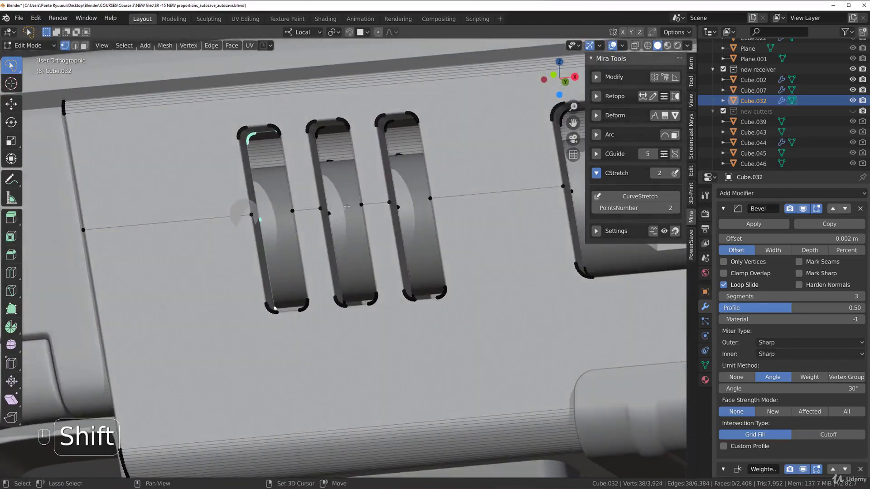
key(shift+1)
middle_drag(345, 206, 380, 241)
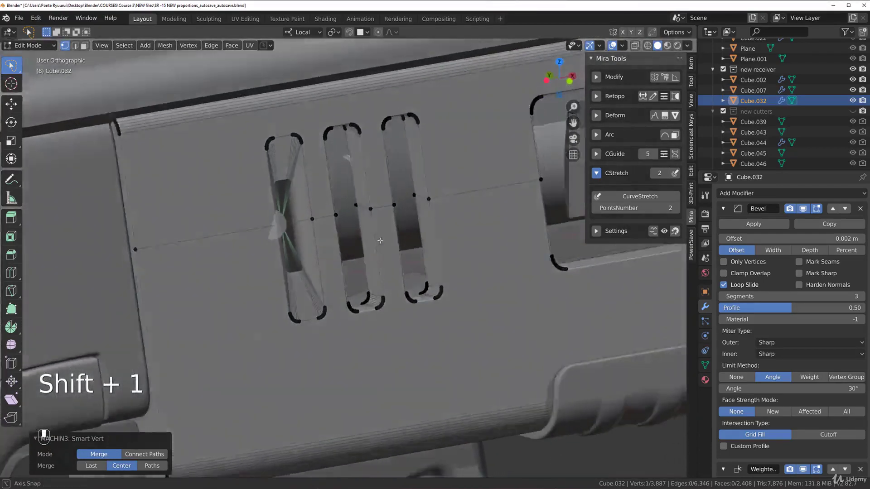
Step: Isolate the receiver and merge the vent slot's collapsed center vertex into a vertex on the rear frame with Merge Last
key(slash)
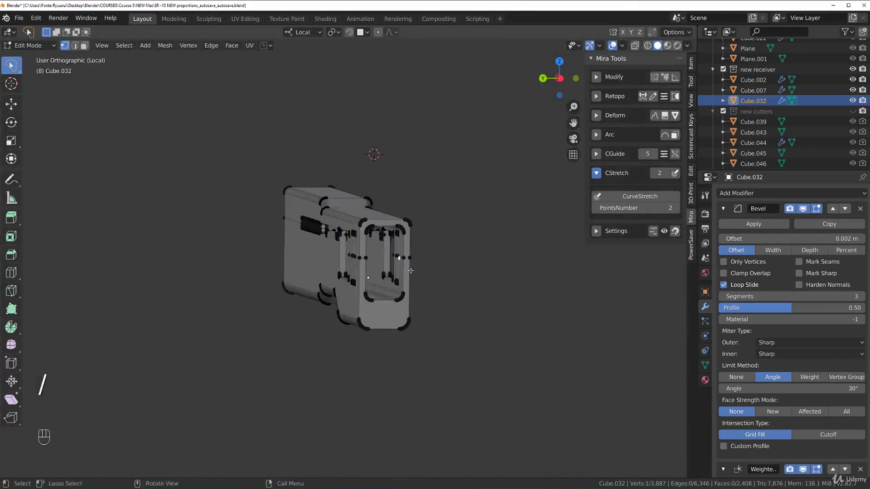
scroll(415, 272, up, 6)
middle_drag(361, 277, 372, 289)
middle_drag(503, 287, 469, 263)
shift+click(555, 308)
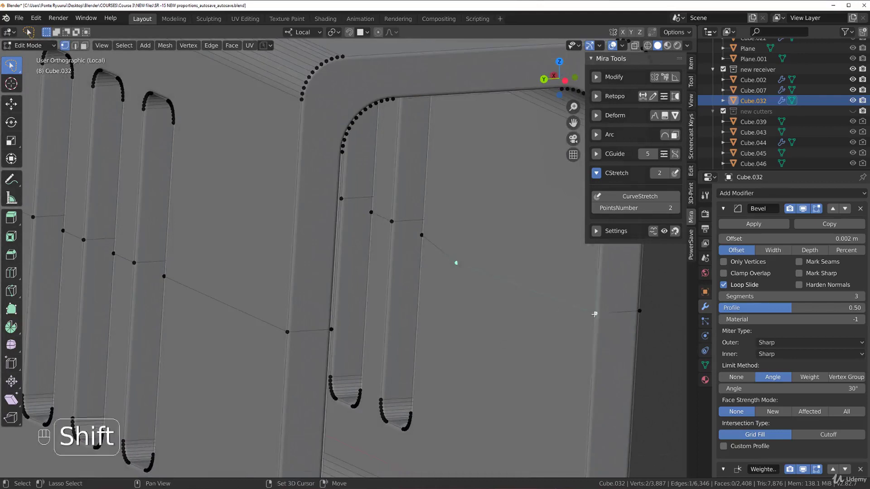
key(1)
middle_drag(554, 308, 424, 290)
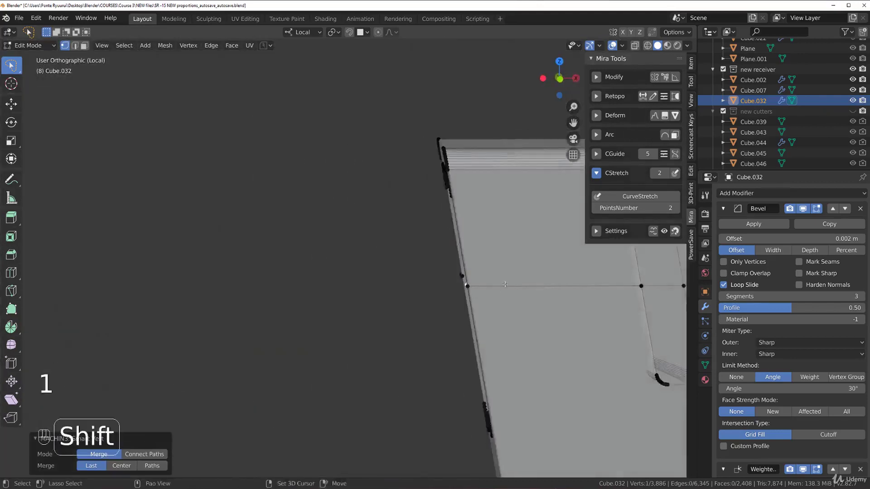
Step: Select the outer rim vertices around the rearmost vent slot using shortest-path picks
shift+middle_drag(544, 253, 267, 242)
scroll(403, 218, up, 2)
click(409, 169)
ctrl+click(362, 163)
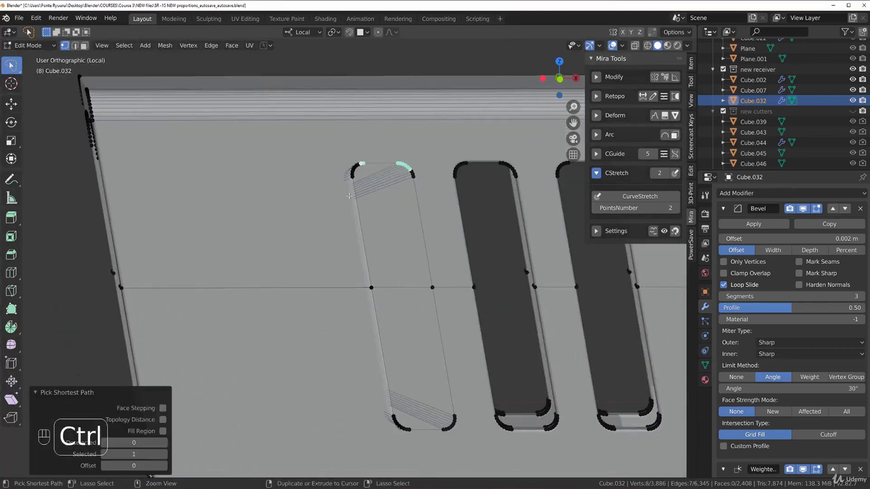
ctrl+click(394, 431)
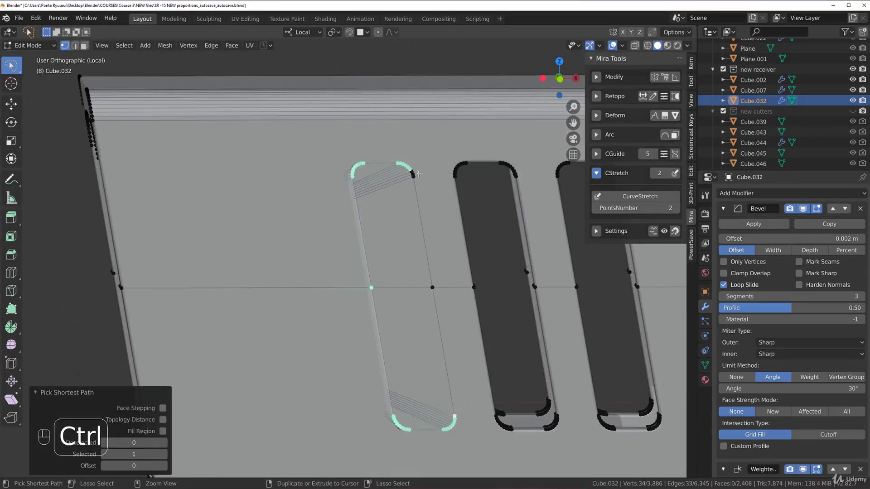
key(ctrl+z)
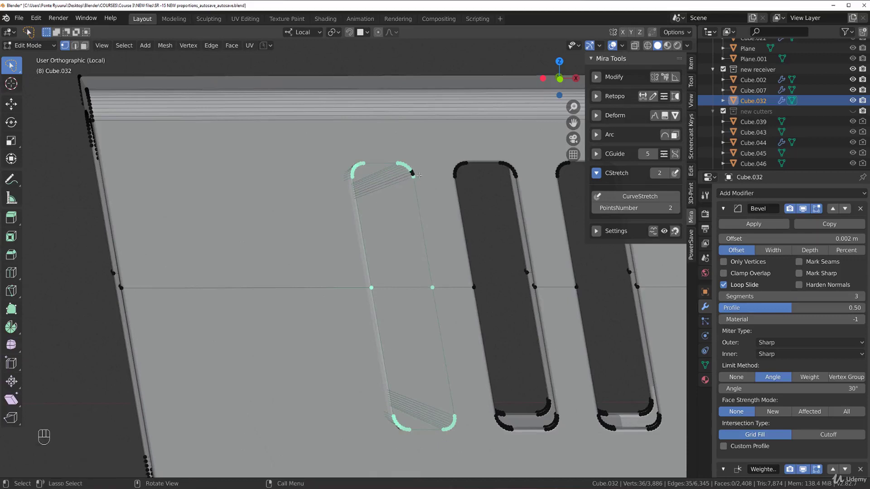
Step: Try to rip the selected rim vertices of the rearmost vent slot away from the surrounding surface
key(v)
right_click(426, 192)
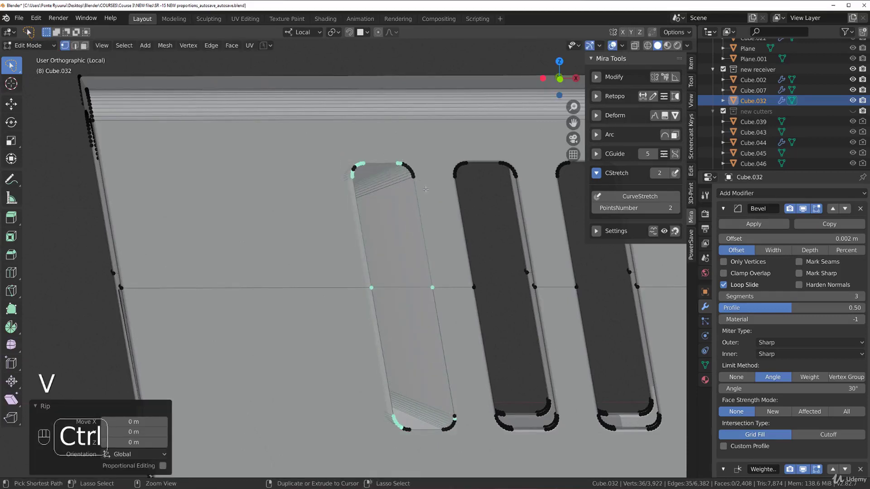
key(ctrl+z)
key(v)
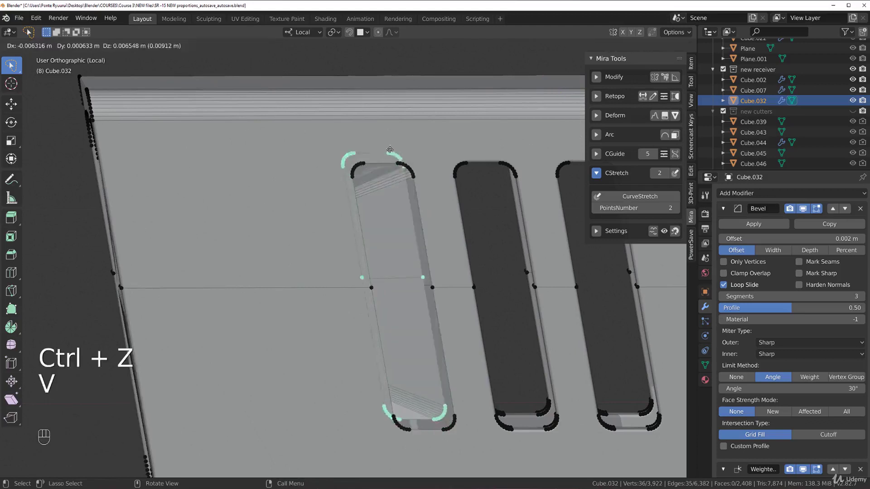
right_click(399, 175)
key(ctrl+z)
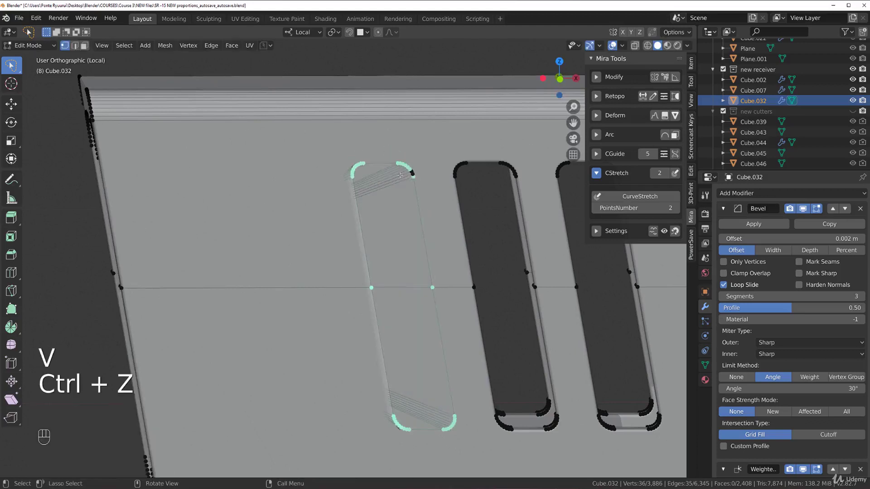
Step: Complete the rearmost vent slot's outer rim selection, merge it at center with Smart Vert, and merge the point into the rear frame vertex
key(b)
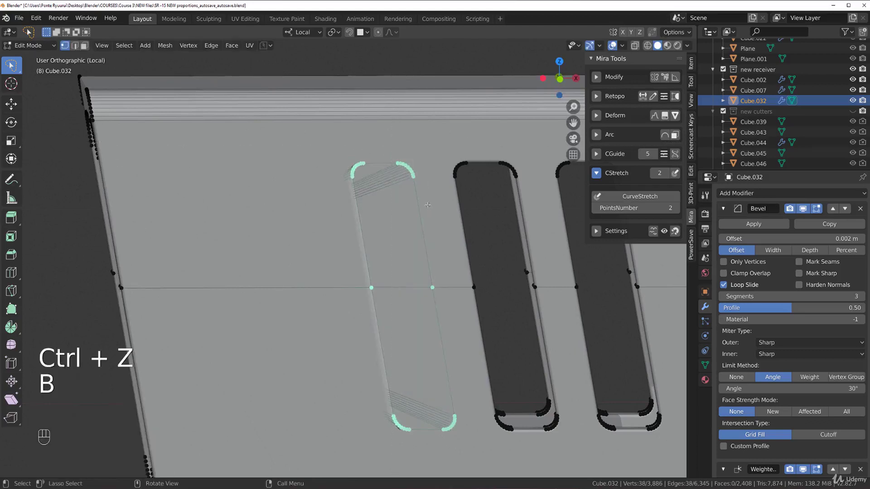
middle_drag(411, 197, 405, 228)
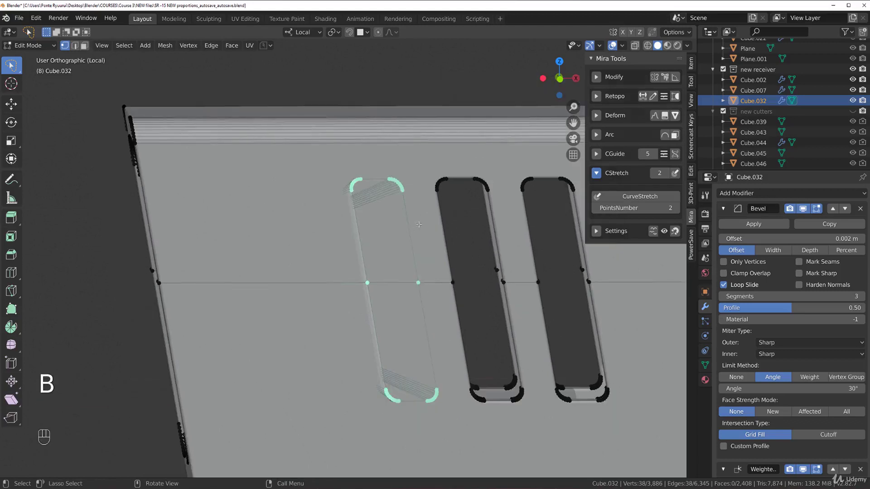
key(shift+1)
shift+click(171, 282)
key(1)
middle_drag(171, 282, 304, 262)
Step: Collapse the second vent slot's inner rim at its center with Smart Vert, then merge the point into the rear frame's inner vertex
key(Tab)
click(360, 301)
key(grave)
click(229, 156)
middle_drag(228, 156, 361, 166)
middle_drag(304, 139, 336, 202)
alt+click(254, 157)
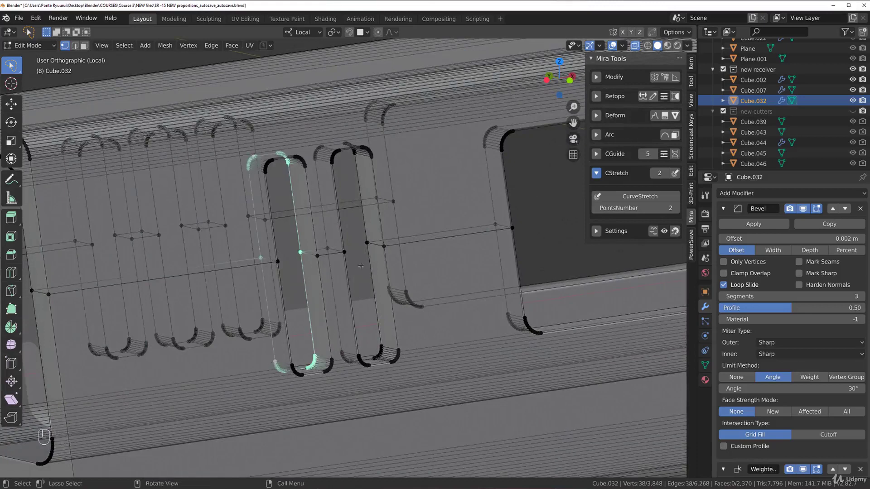
key(shift+1)
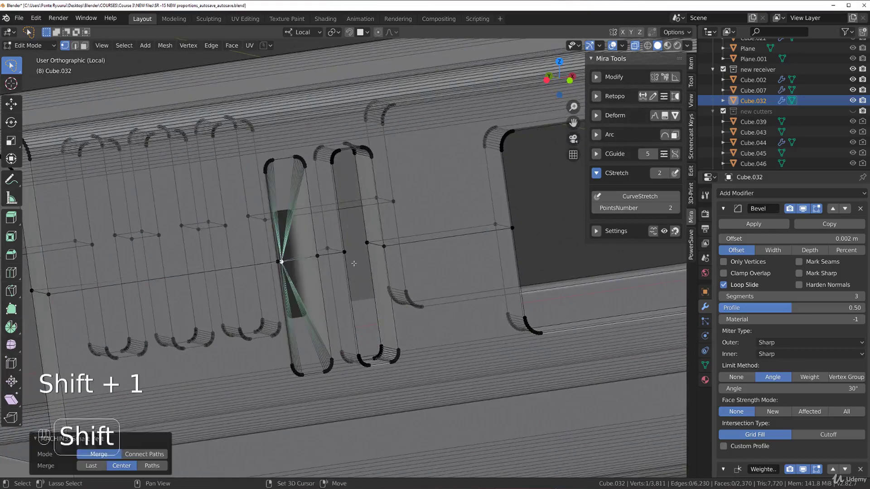
key(1)
shift+click(32, 291)
key(1)
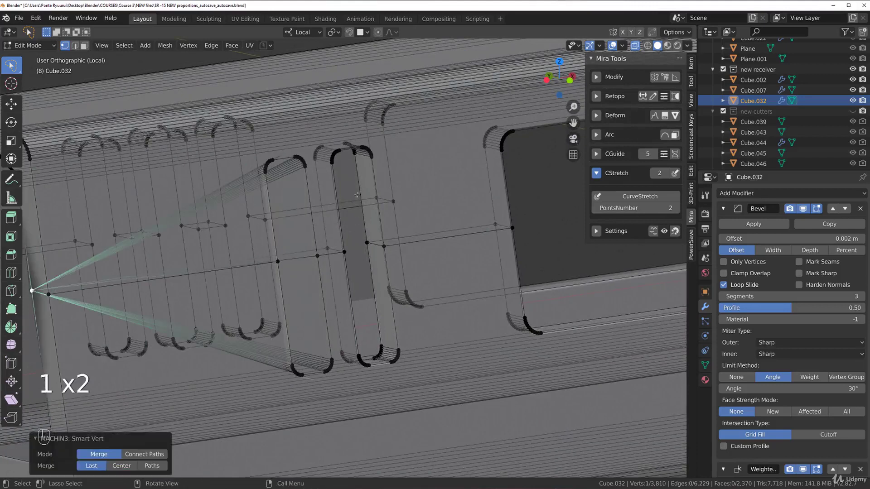
Step: Select the second vent slot's outer rim, merge it at center, and merge the resulting point into the rear frame's outer vertex
alt+click(308, 171)
alt+shift+click(323, 370)
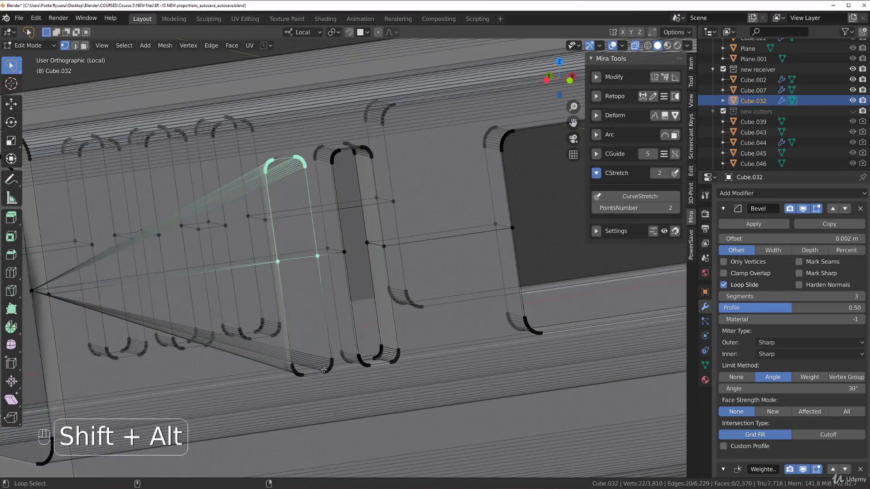
key(ctrl+z)
alt+shift+click(335, 361)
key(ctrl+z)
scroll(338, 360, down, 2)
middle_drag(333, 377, 327, 345)
alt+shift+click(337, 337)
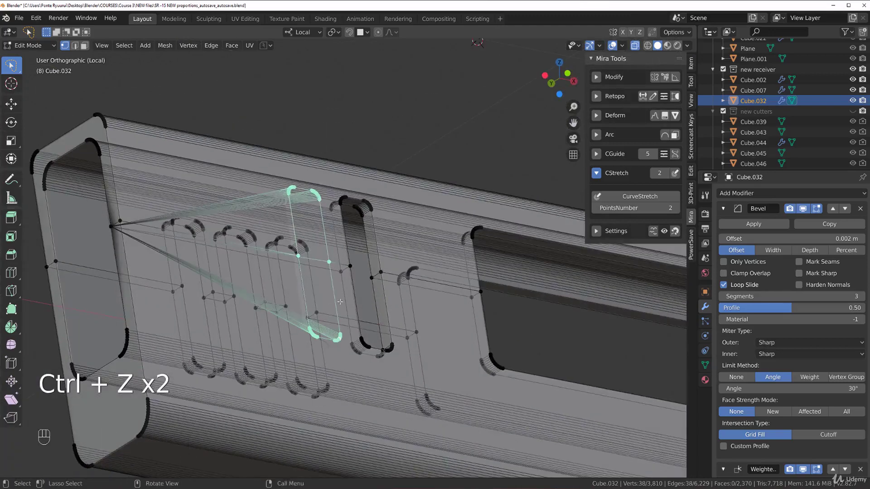
key(shift+1)
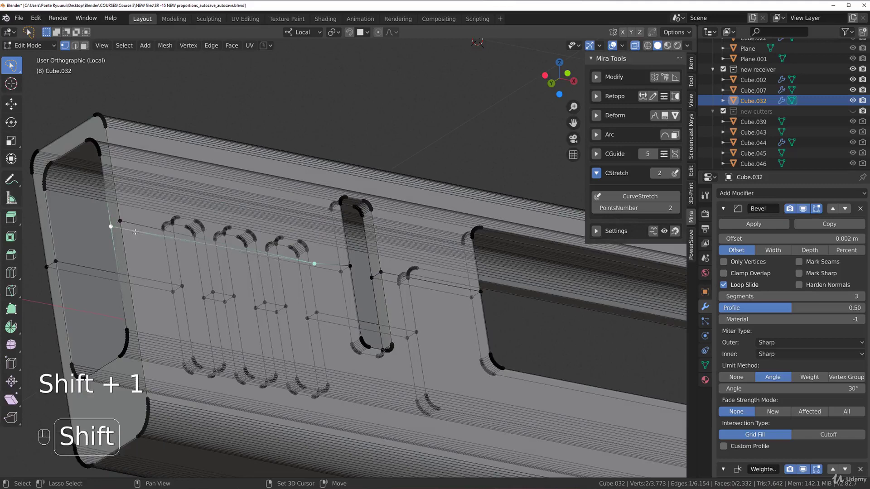
key(ctrl+z)
key(1)
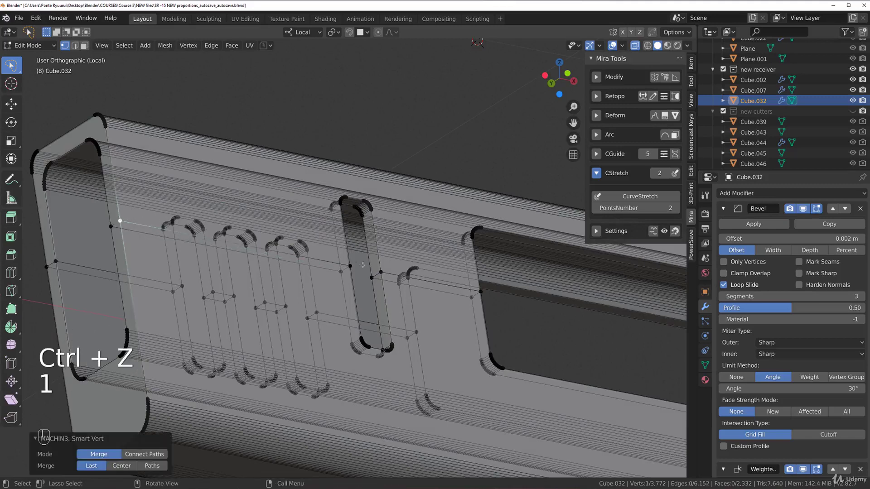
Step: Collapse the third vent slot's inner rim at its center, then merge the point into the rear frame's inner vertex with Merge Last
alt+shift+click(356, 212)
key(ctrl+z)
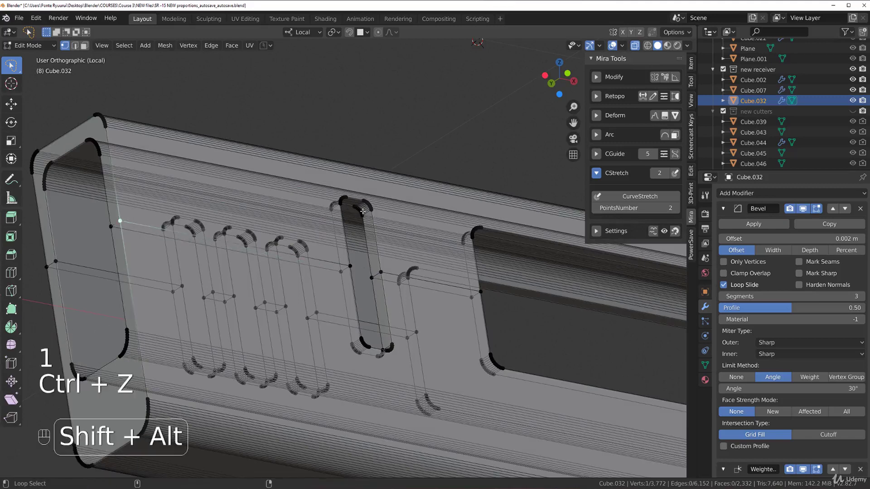
key(ctrl+z)
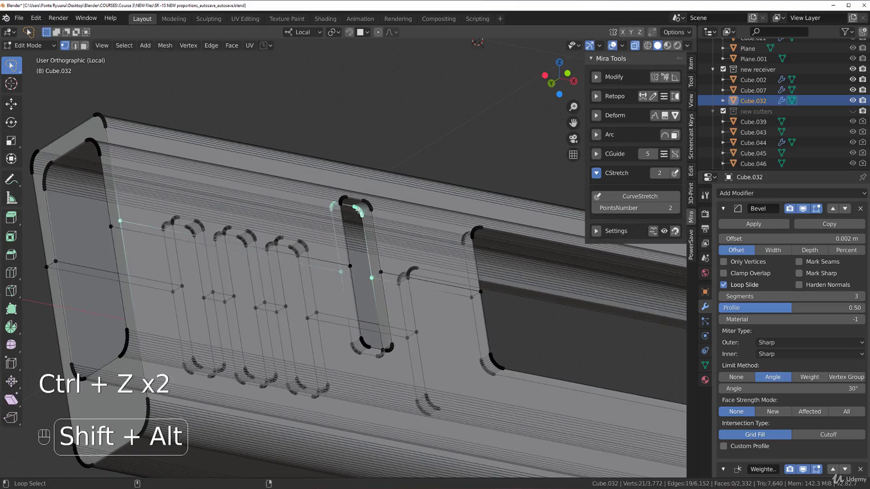
alt+shift+click(352, 361)
key(ctrl+z)
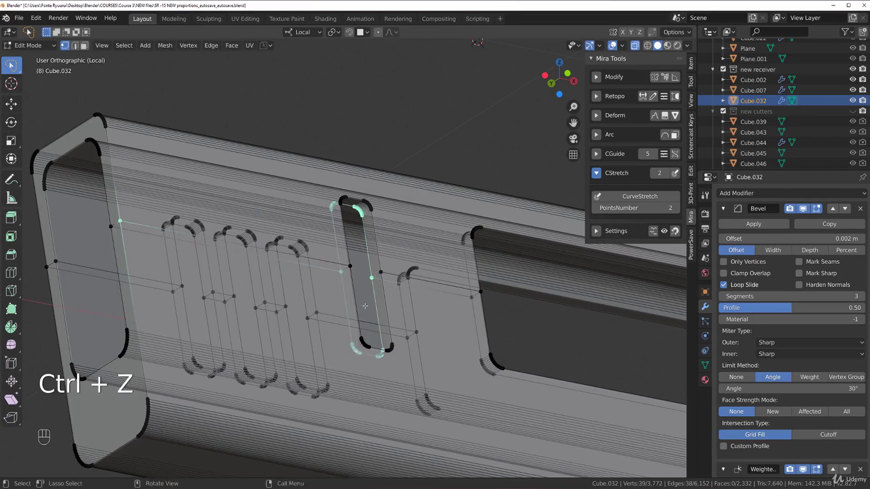
key(shift+1)
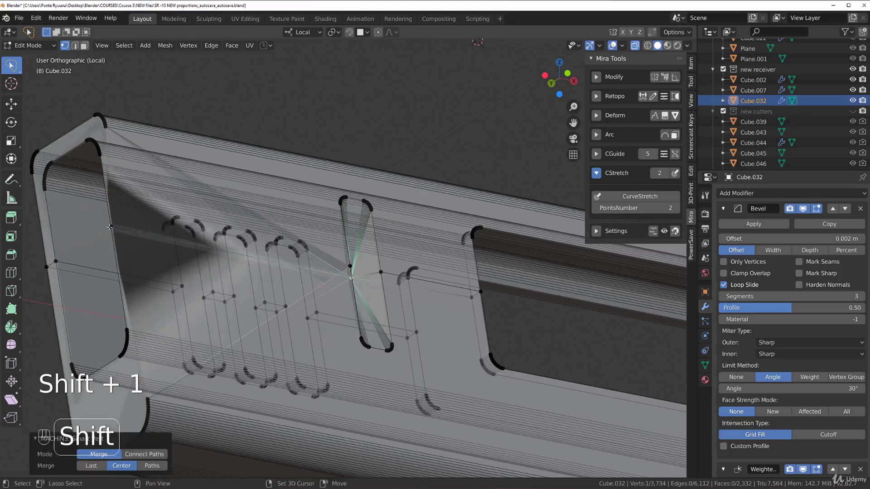
alt+middle_drag(149, 252, 333, 295)
key(ctrl+z)
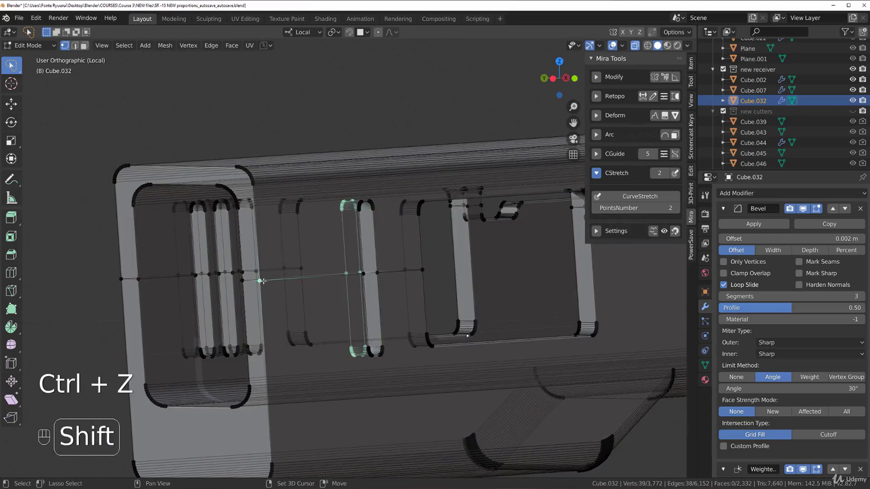
key(shift+1)
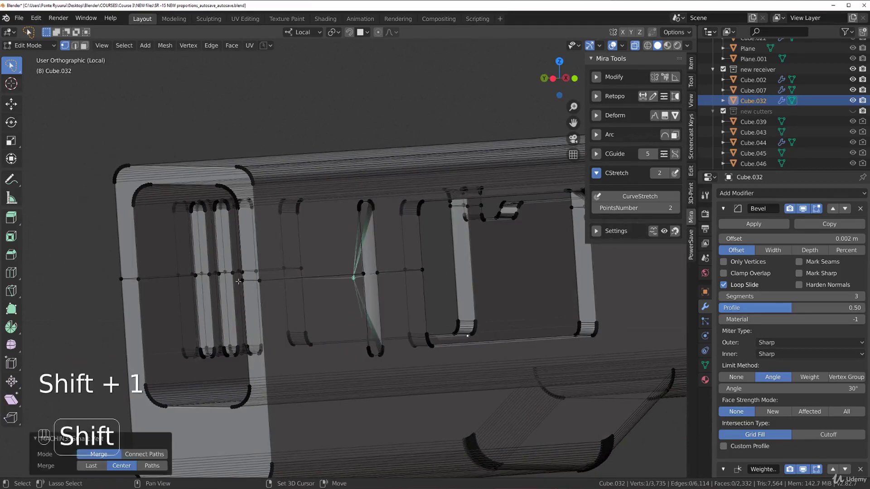
key(1)
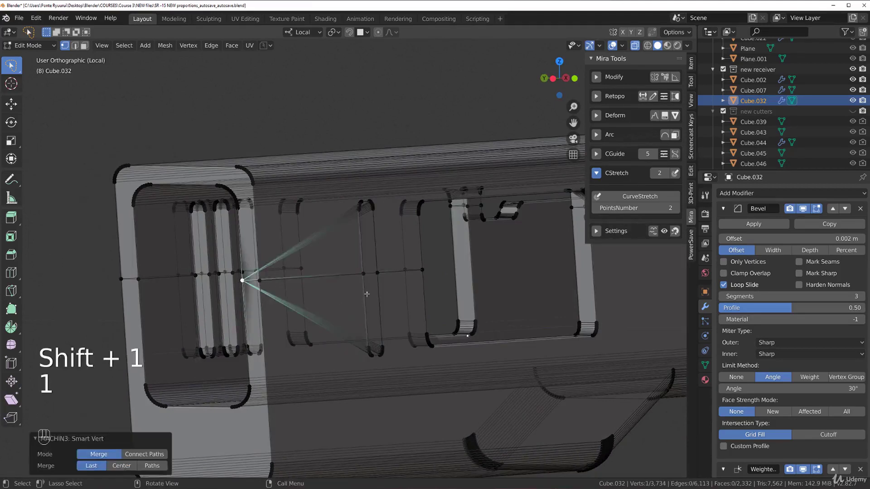
Step: Collapse the third vent slot's outer rim and merge it into the rear frame's outer vertex with Smart Vert
alt+click(375, 219)
alt+shift+click(384, 347)
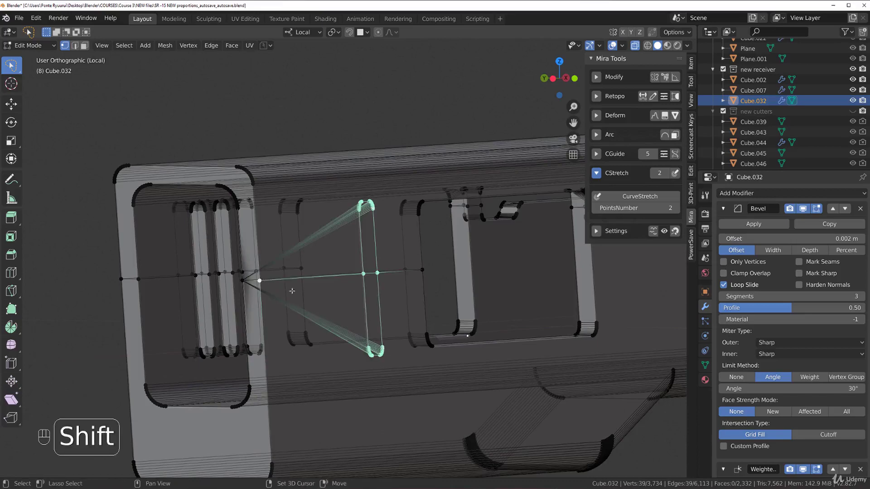
key(1)
middle_drag(330, 292, 367, 330)
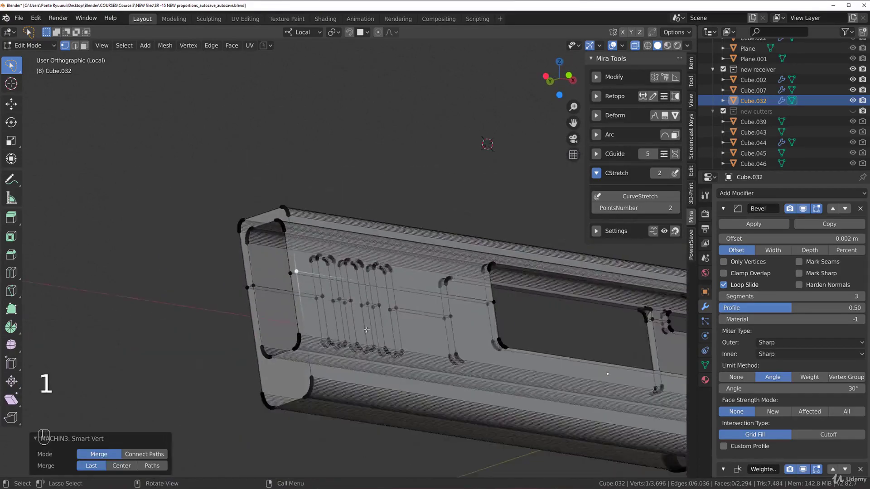
Step: Leave mesh editing and the isolated view, deselect the receiver, and show the whole rifle from the front
key(grave)
key(Tab)
scroll(328, 255, down, 9)
shift+middle_drag(346, 302, 285, 305)
key(slash)
key(grave)
scroll(211, 373, down, 3)
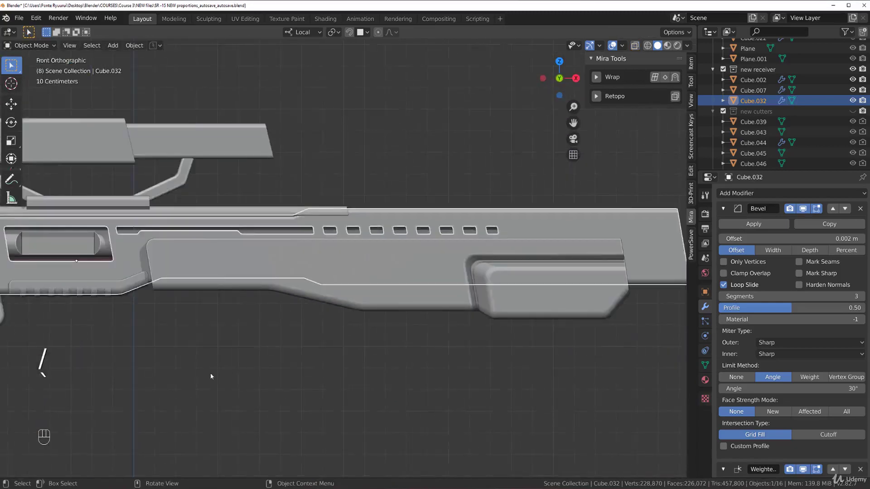
click(210, 373)
scroll(206, 340, down, 4)
shift+middle_drag(258, 288, 363, 245)
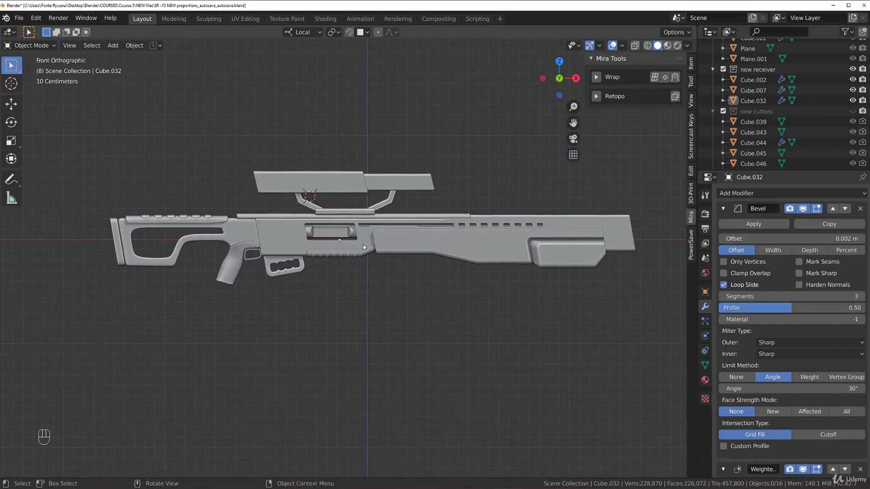
Step: Delete the stray round surface drawing from the side of the receiver
middle_drag(400, 218, 406, 177)
key(grave)
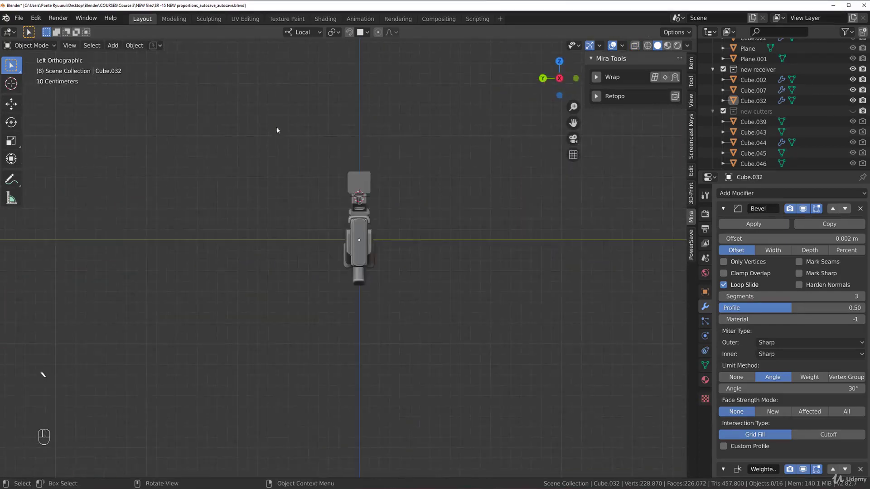
key(grave)
scroll(321, 234, up, 5)
scroll(196, 208, down, 3)
middle_drag(218, 264, 304, 232)
click(267, 230)
scroll(281, 245, up, 5)
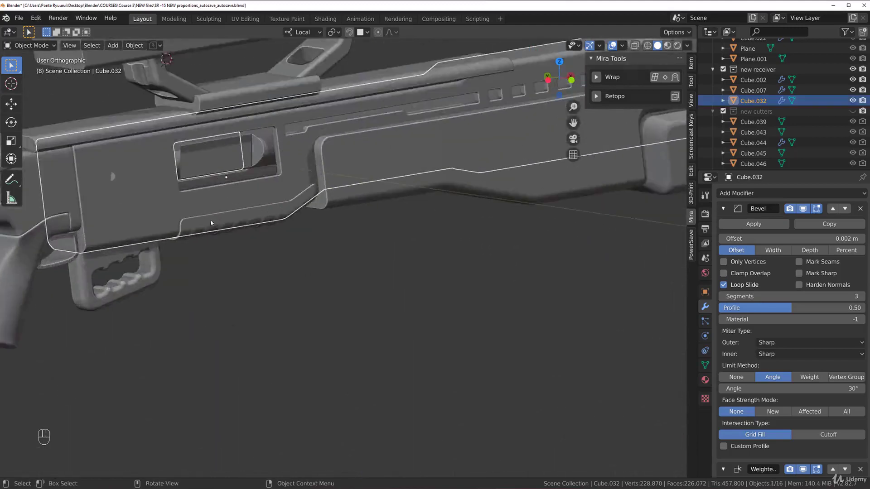
click(180, 182)
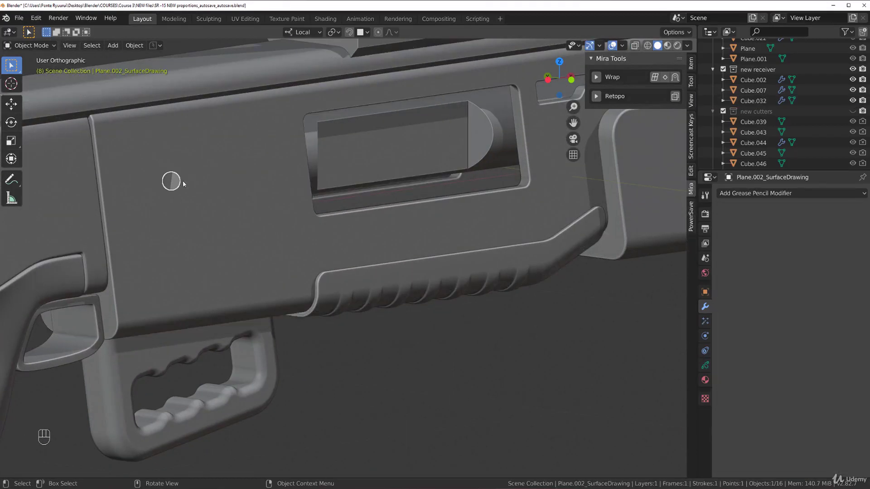
key(x)
click(181, 187)
Step: Add a Mirror modifier to the receiver body and move it to the start of the stack, before Bevel
key(KP_1)
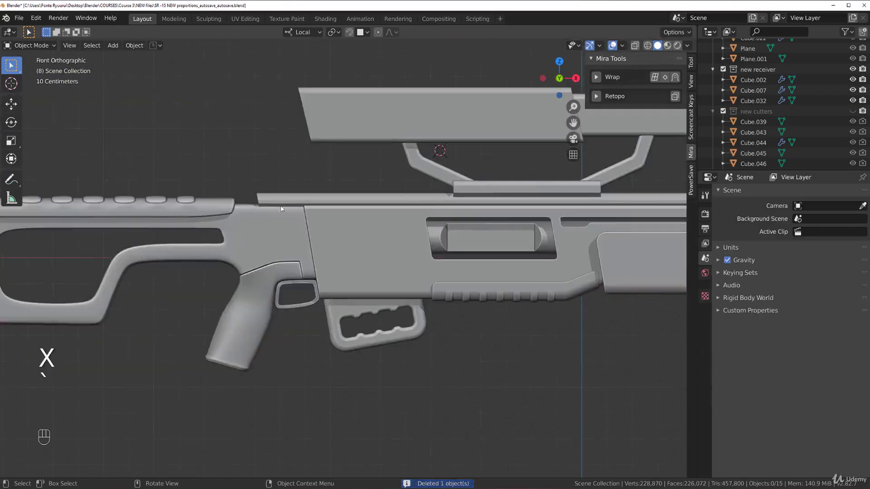
click(378, 248)
scroll(378, 248, down, 3)
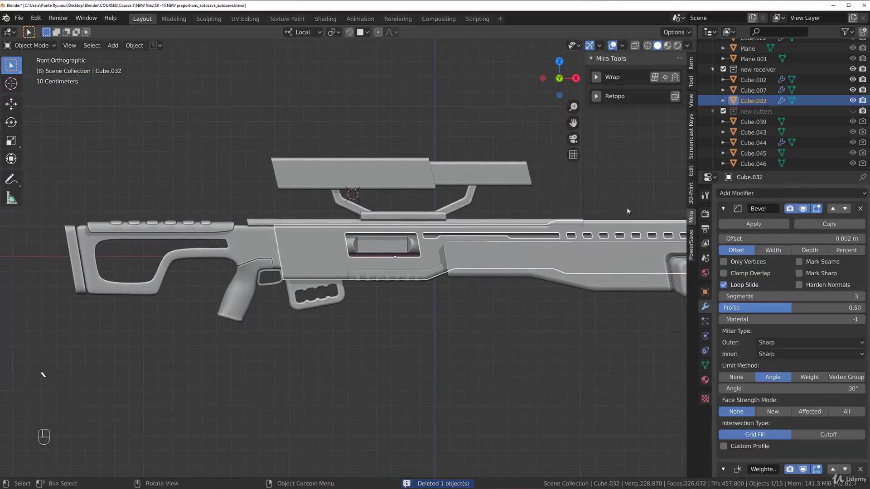
click(746, 196)
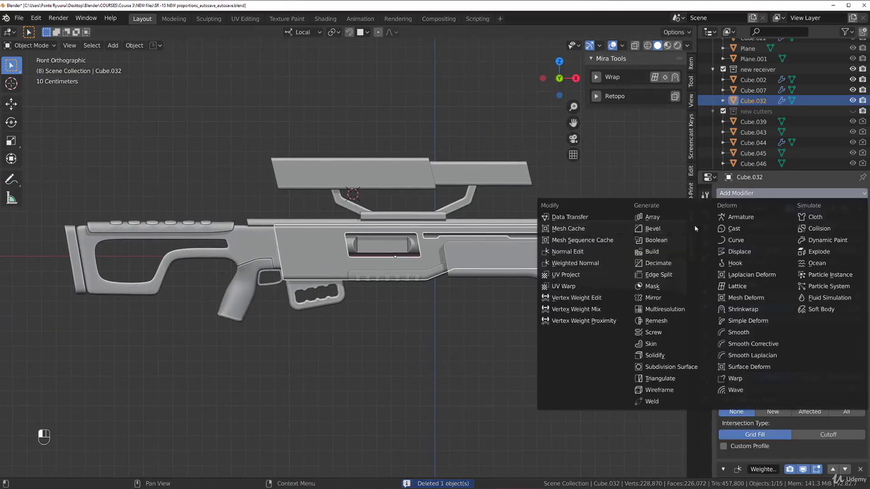
click(670, 297)
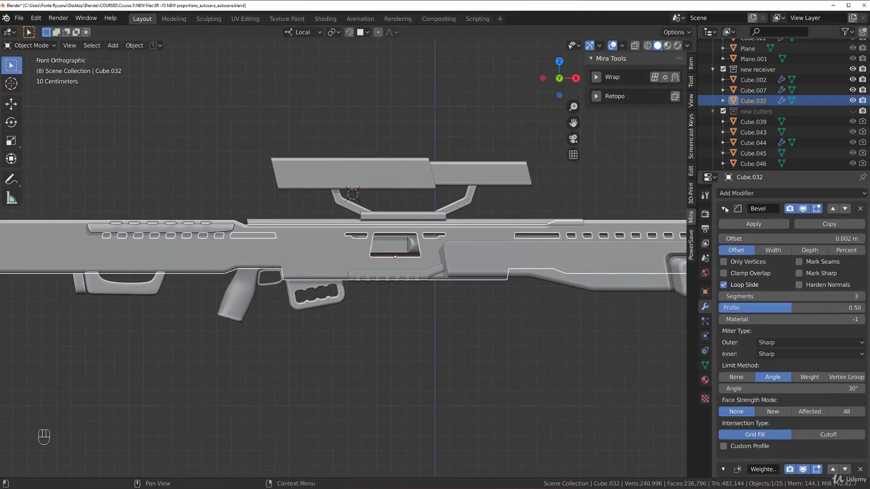
click(725, 208)
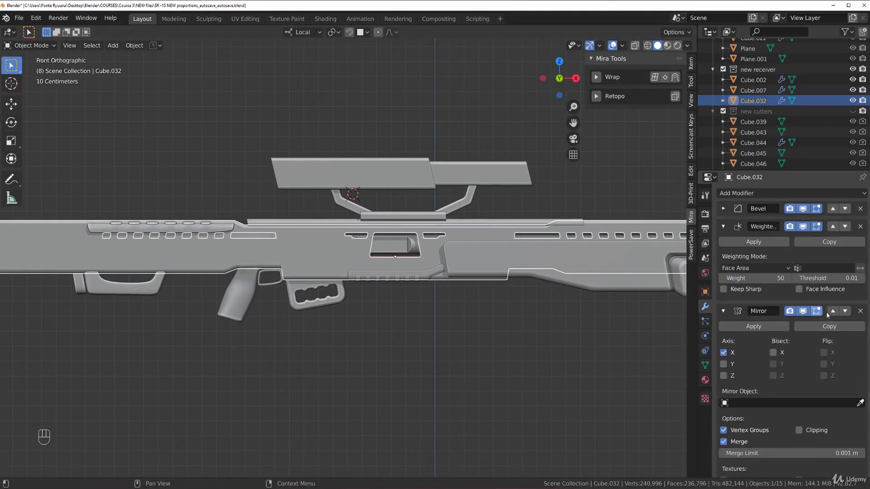
click(832, 312)
click(834, 227)
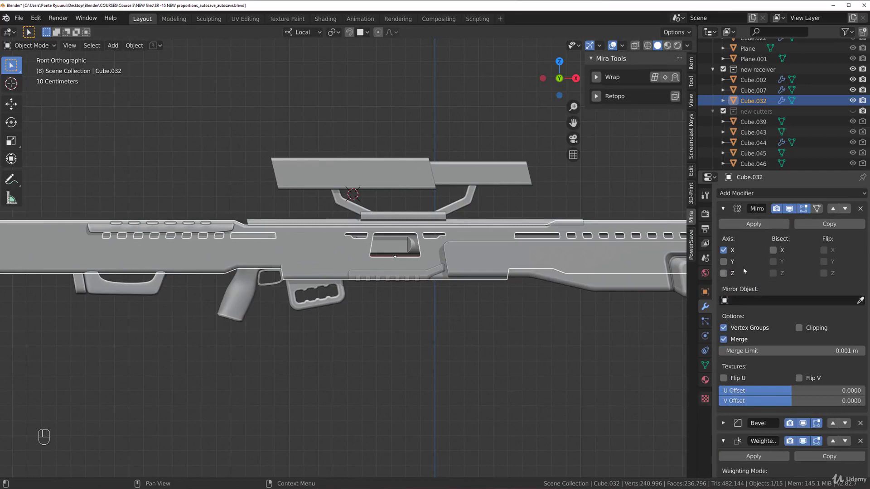
Step: Set the Mirror modifier to the Y axis only, with Bisect and Flip enabled on Y
click(733, 254)
click(824, 262)
middle_drag(483, 303, 451, 278)
key(grave)
click(430, 319)
scroll(430, 320, down, 3)
scroll(399, 273, up, 5)
scroll(399, 273, down, 3)
shift+middle_drag(396, 254, 390, 256)
Step: Save the project as a new incremented version with PowerSave
key(ctrl)
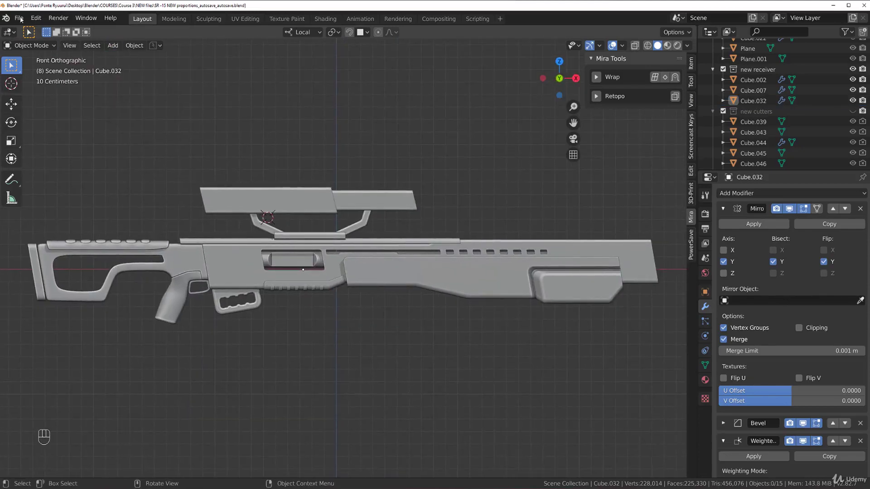
click(155, 46)
click(161, 83)
shift+middle_drag(569, 290, 349, 274)
key(shift+a)
click(428, 303)
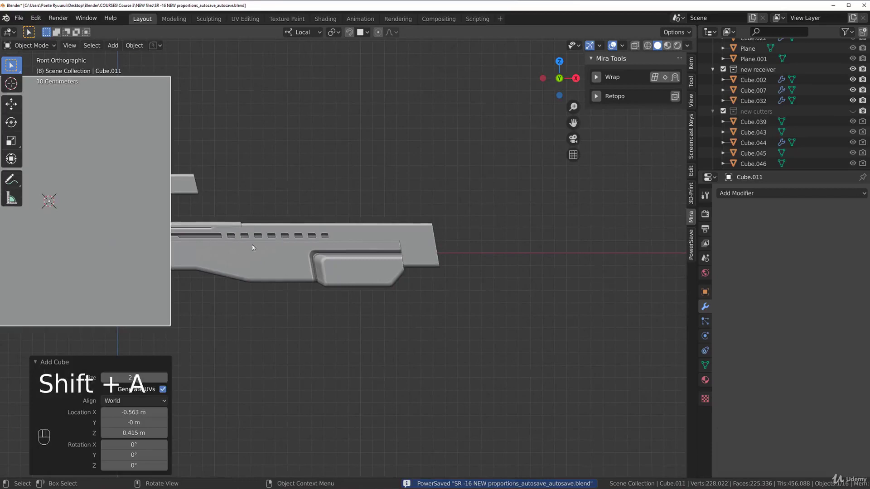
key(g)
click(594, 263)
key(s)
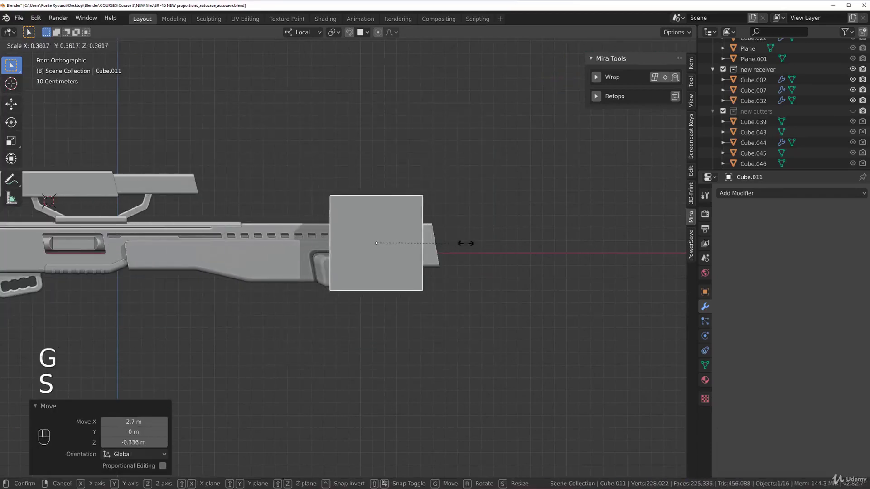
click(416, 254)
key(x)
click(429, 243)
Step: Select both halves of the rim face around the opening at the receiver's muzzle end
middle_drag(429, 242, 376, 240)
scroll(365, 241, up, 3)
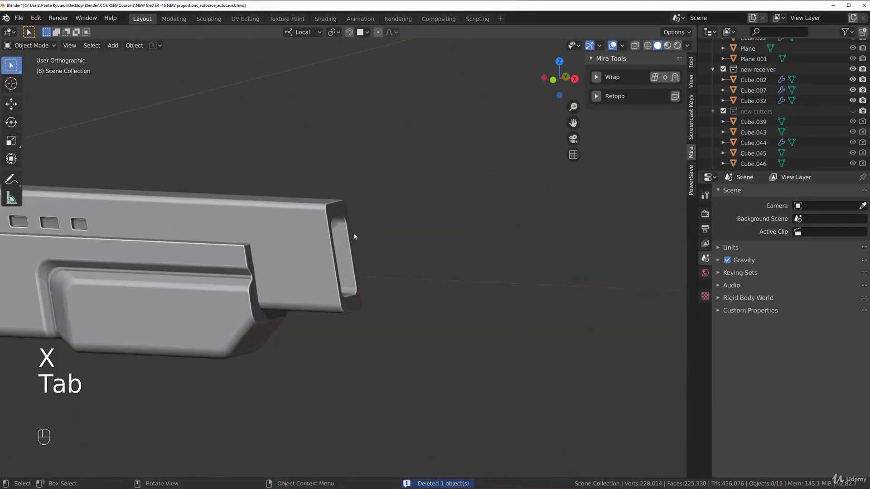
click(351, 233)
key(Tab)
middle_drag(278, 203, 343, 258)
key(Tab)
key(Tab)
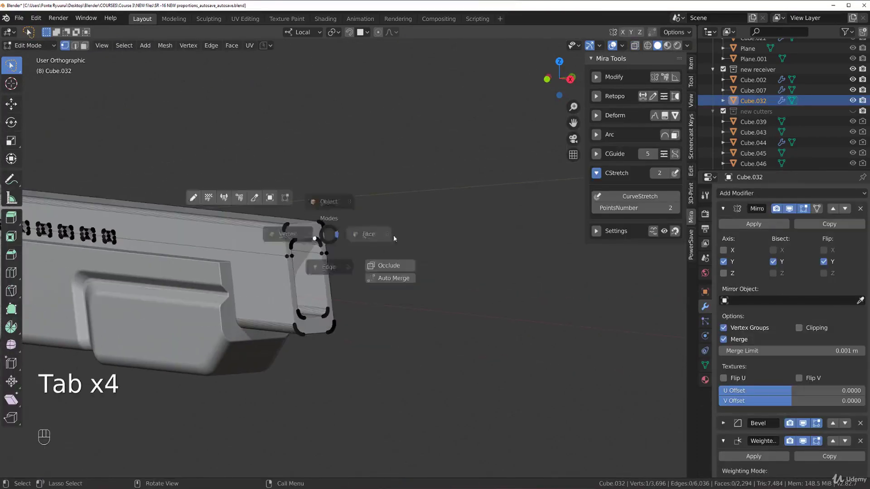
click(394, 235)
click(313, 234)
key(shift)
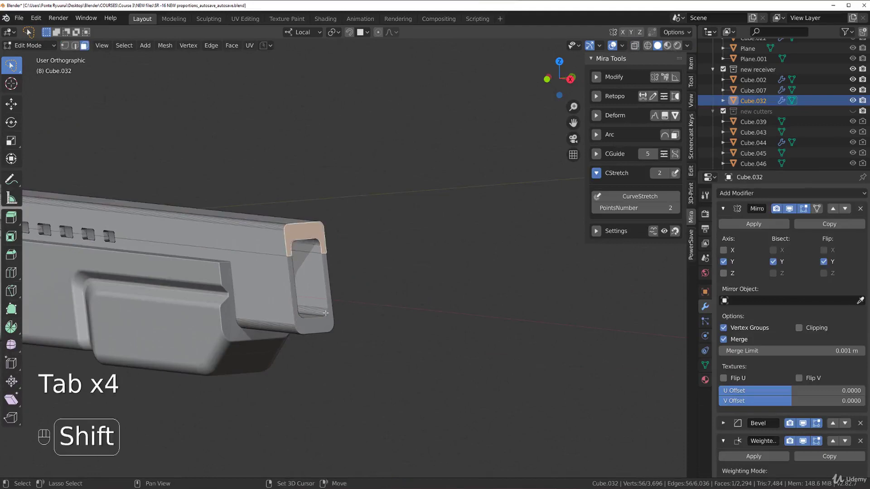
key(ctrl+z)
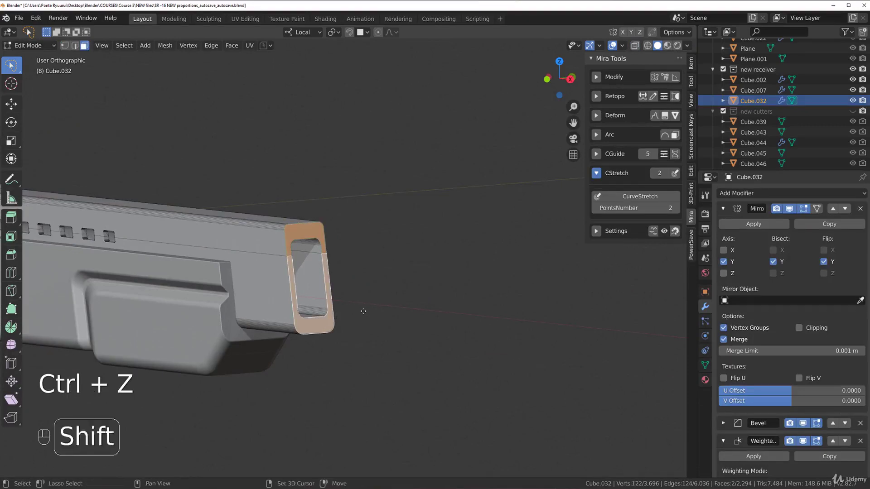
Step: Duplicate the selected rim faces in place, separate the copy into its own object and isolate it in local view
key(shift+d)
key(p)
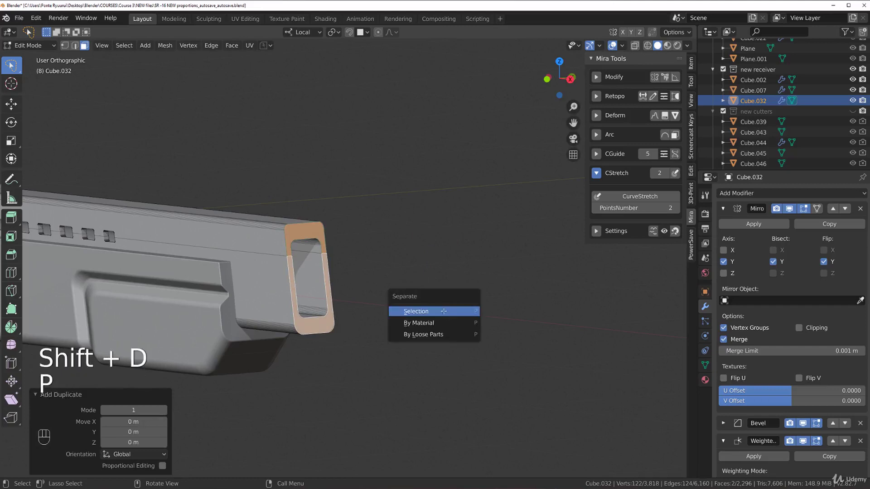
click(444, 311)
key(Tab)
click(324, 237)
key(KP_Divide)
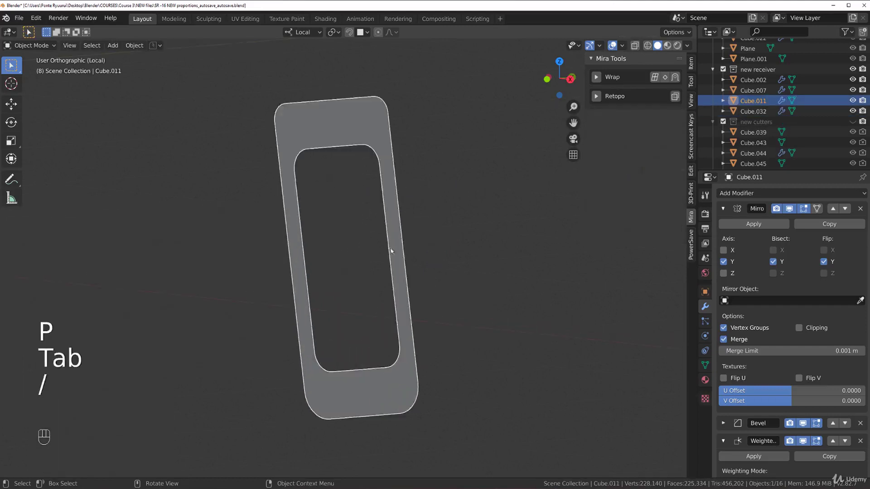
Step: Merge the inner opening loop at its center and dissolve the leftover edges to make one solid end face
key(Tab)
alt+click(320, 150)
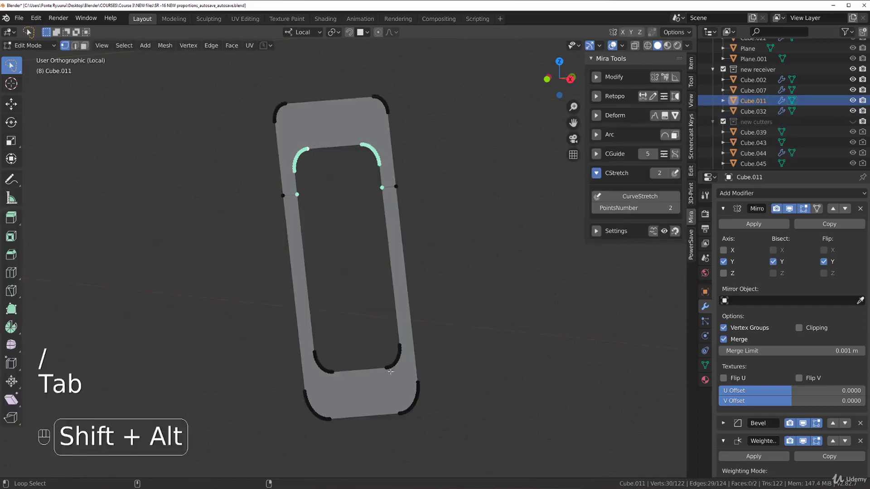
key(shift+1)
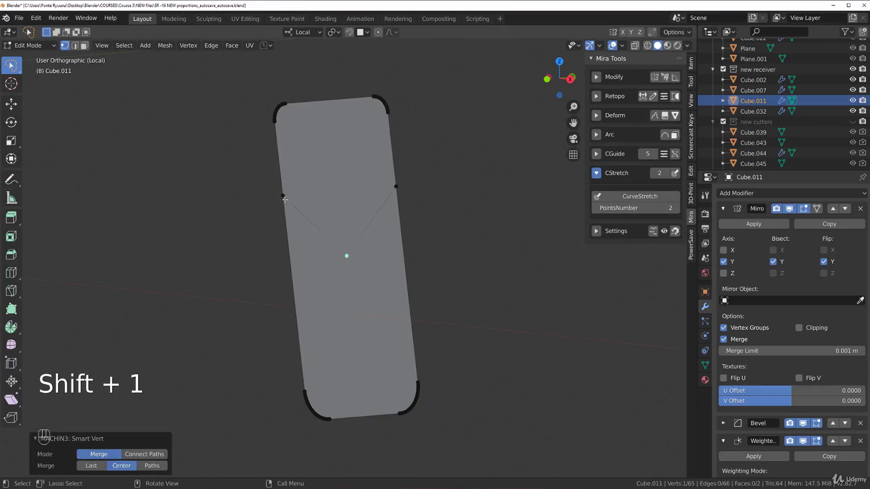
key(Tab)
key(x)
click(327, 249)
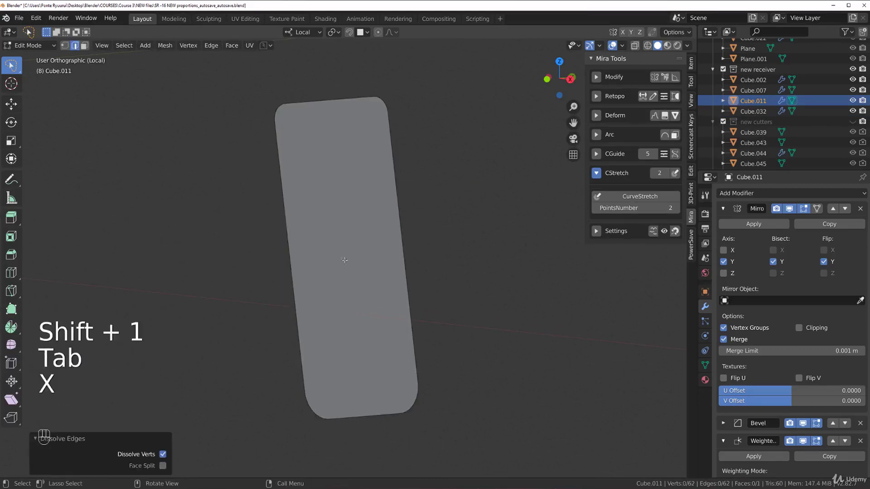
Step: Leave local view and inset the filled muzzle-end face by about 0.014 m
scroll(276, 219, down, 3)
key(grave)
click(339, 249)
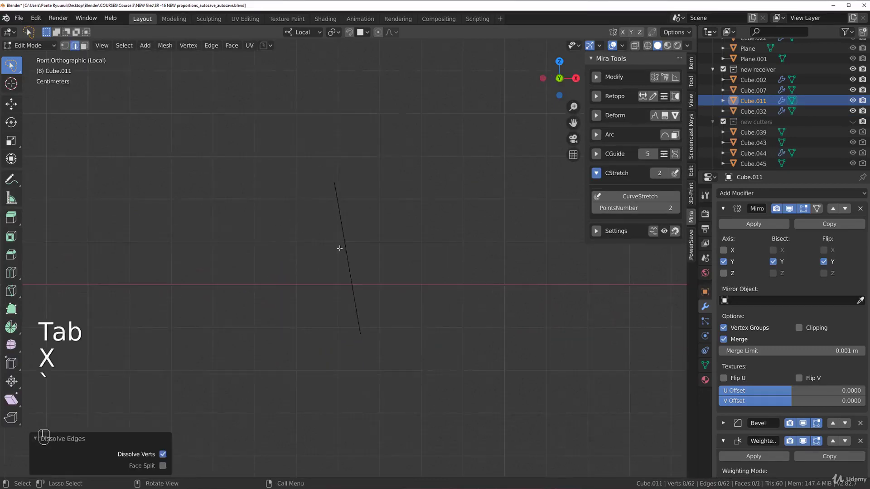
middle_drag(339, 249, 408, 254)
key(Tab)
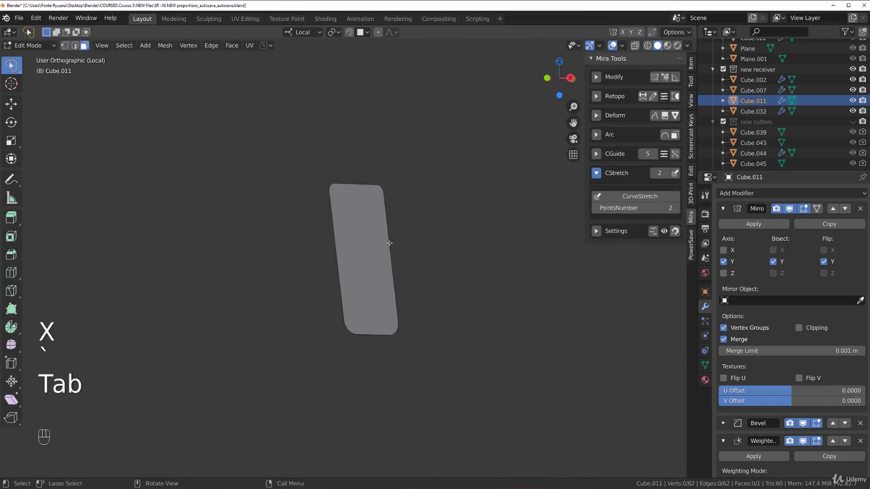
click(374, 246)
key(slash)
key(grave)
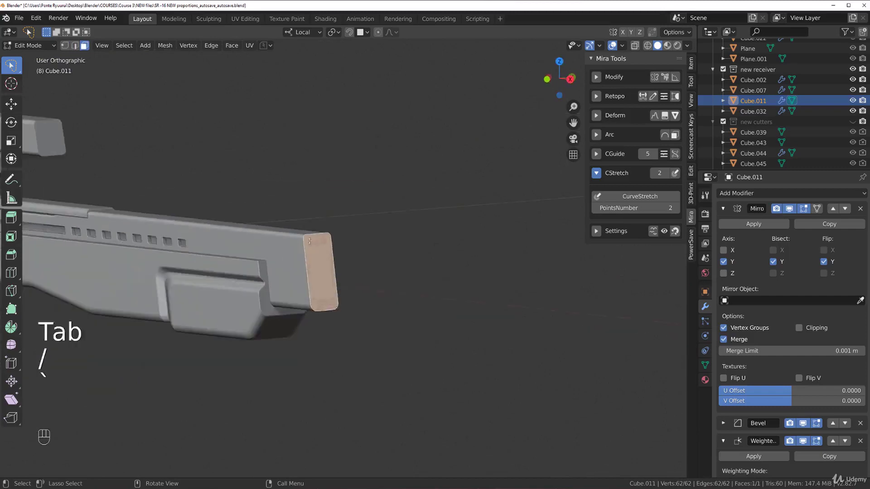
click(427, 291)
middle_drag(466, 270, 423, 259)
key(i)
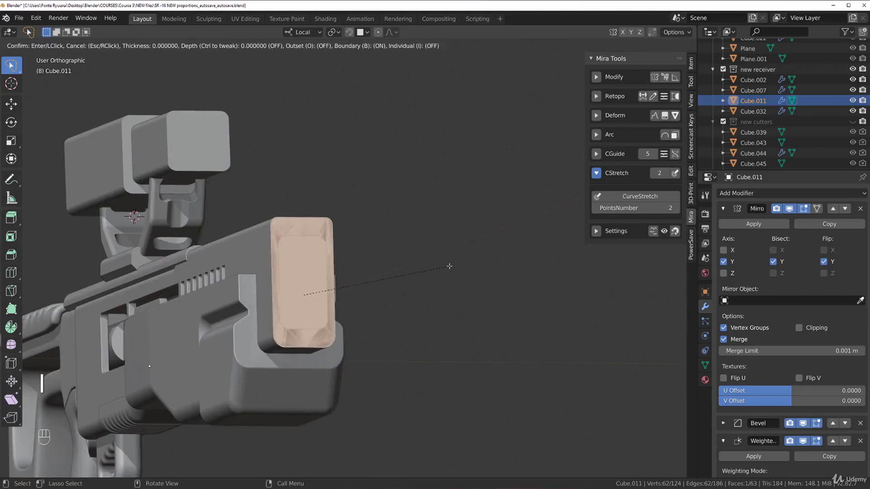
click(445, 268)
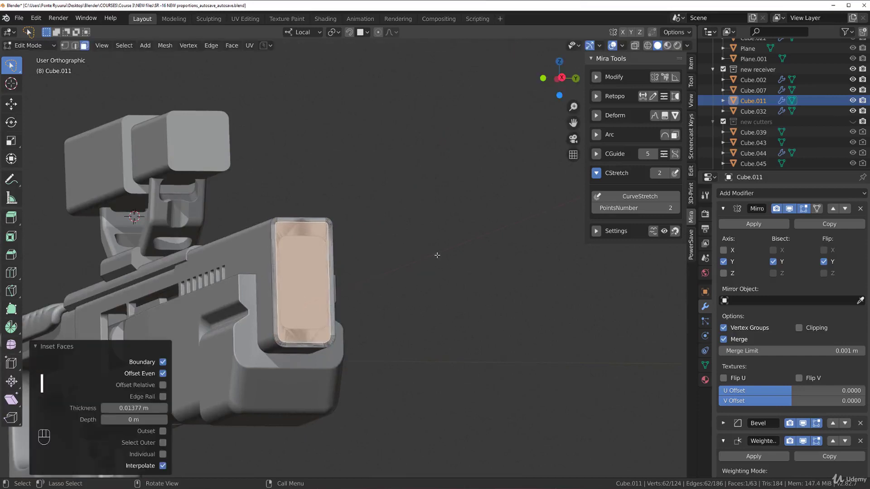
Step: Invert the selection and delete the ring of faces around the inset face
key(ctrl+i)
key(x)
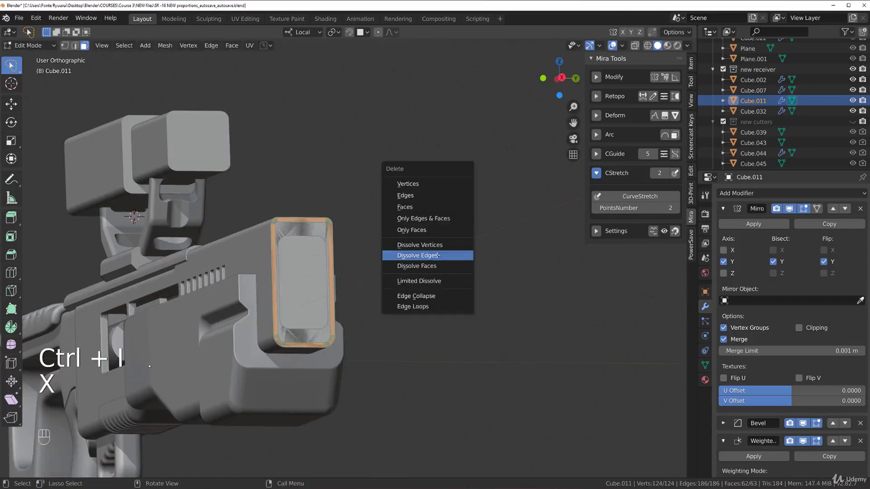
click(414, 207)
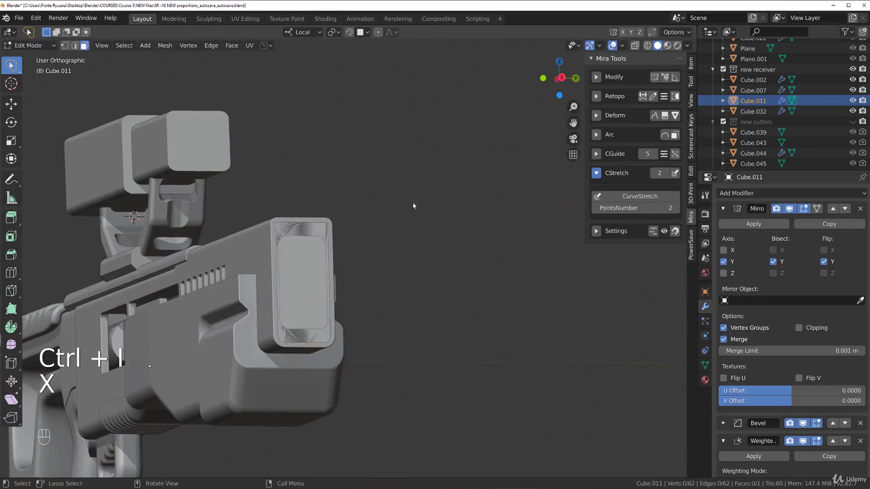
Step: Extrude the remaining end face about 0.728 m forward along X to form a block in front of the receiver
click(303, 263)
key(grave)
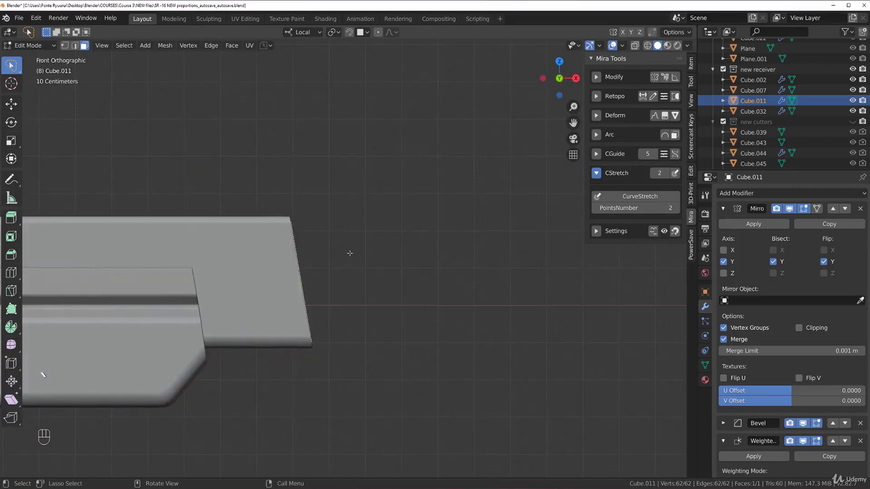
key(e)
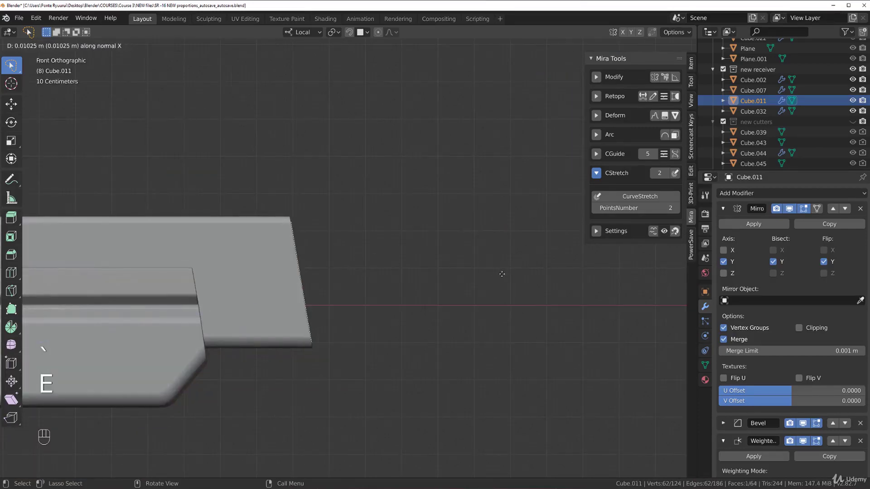
click(436, 308)
scroll(429, 311, down, 5)
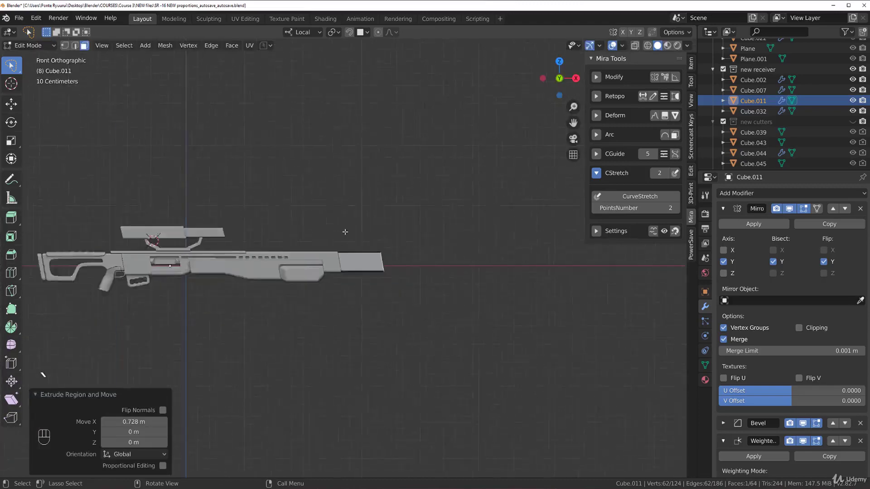
key(grave)
key(grave)
key(Tab)
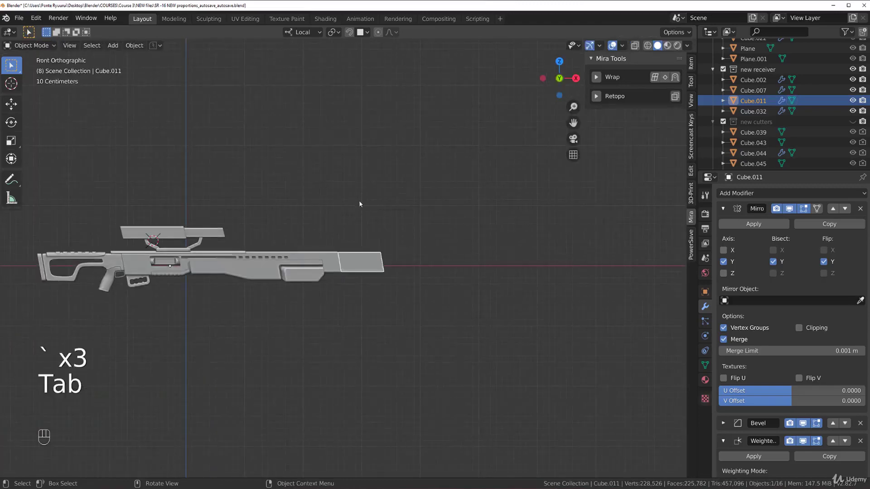
click(360, 204)
scroll(358, 200, up, 8)
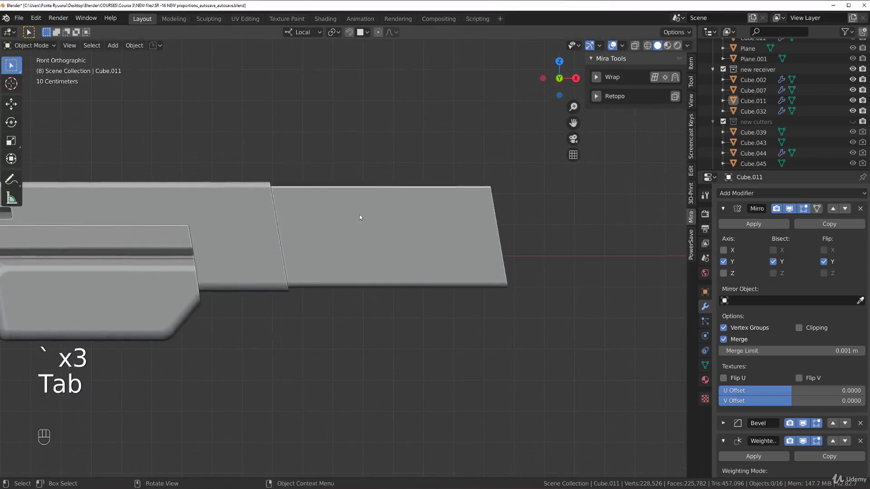
Step: Set the muzzle block's origin to its geometry
click(360, 217)
key(s)
right_click(478, 212)
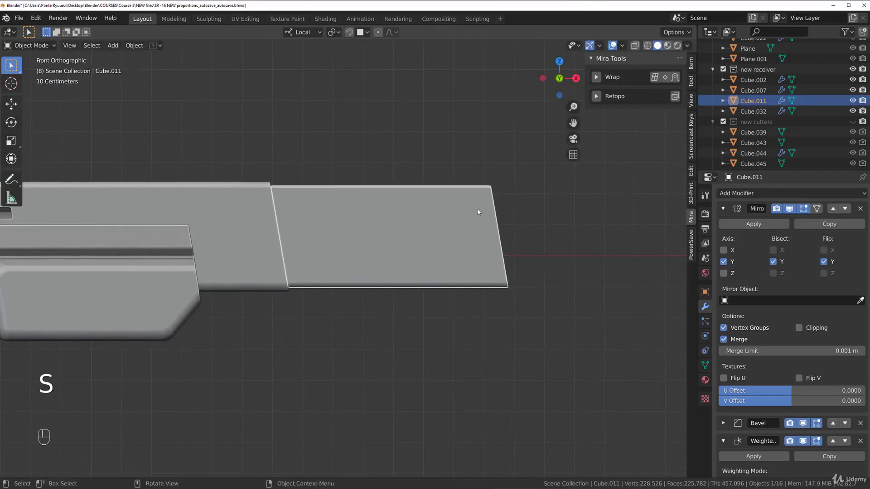
key(shift)
key(shift+s)
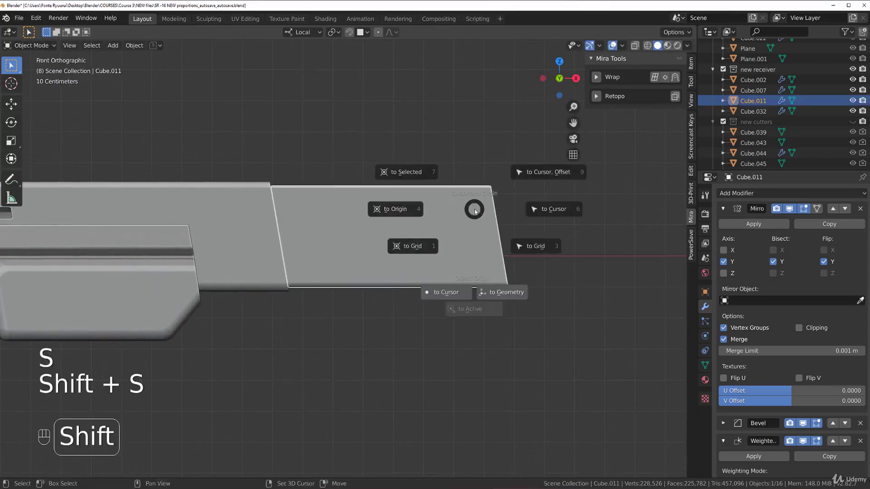
click(507, 293)
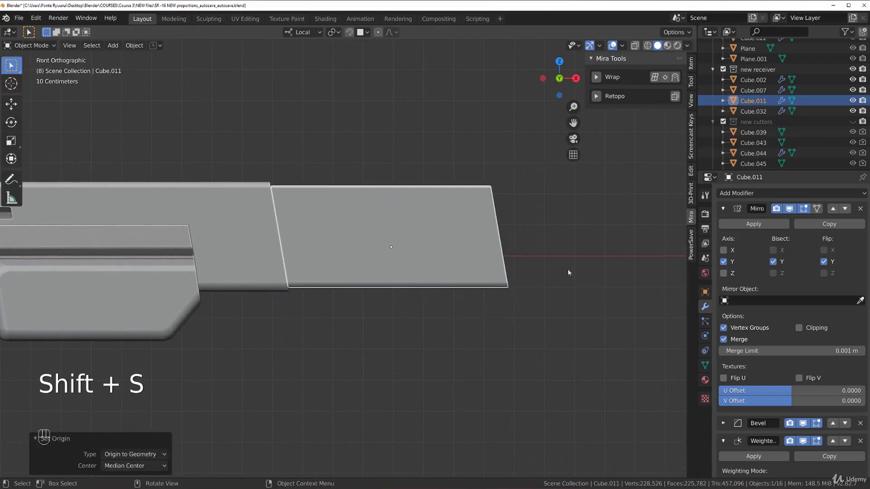
Step: Scale the muzzle block to about 0.877 and move it back against the receiver's end
key(s)
click(550, 270)
key(g)
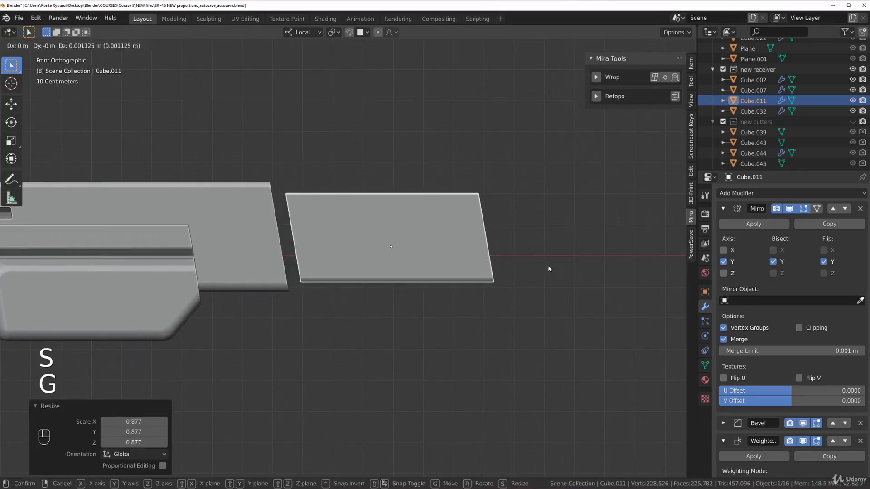
click(495, 246)
click(490, 237)
middle_drag(480, 231, 409, 194)
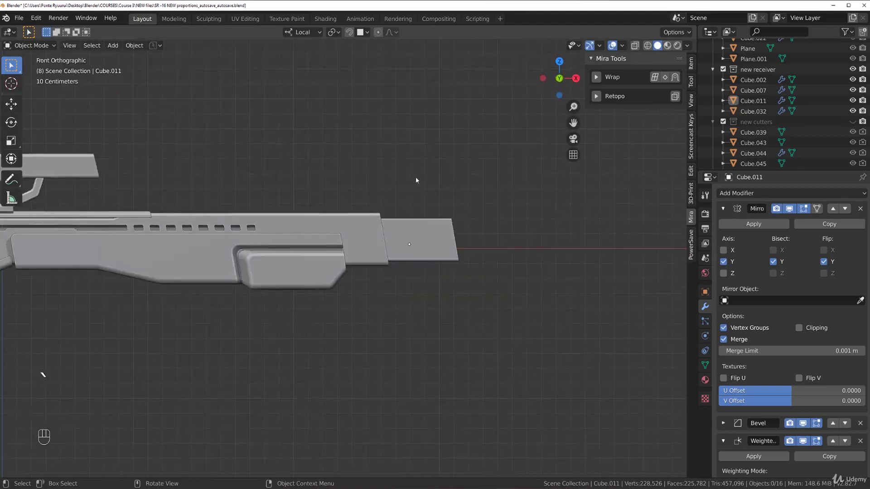
Step: Move the muzzle block along X about 0.13 m back into the receiver, shortening its protruding part
scroll(415, 180, down, 4)
shift+middle_drag(317, 219, 368, 195)
scroll(368, 193, up, 4)
scroll(394, 168, up, 4)
shift+middle_drag(524, 172, 348, 233)
click(348, 233)
key(g)
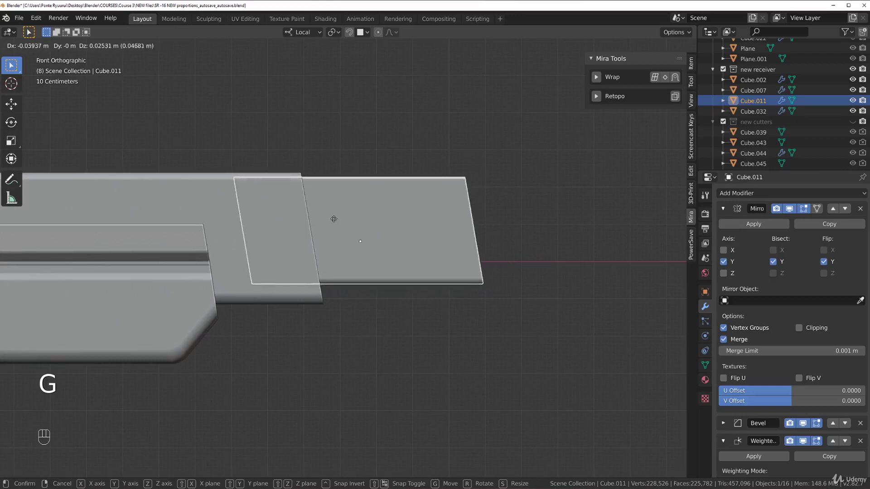
key(x)
key(x)
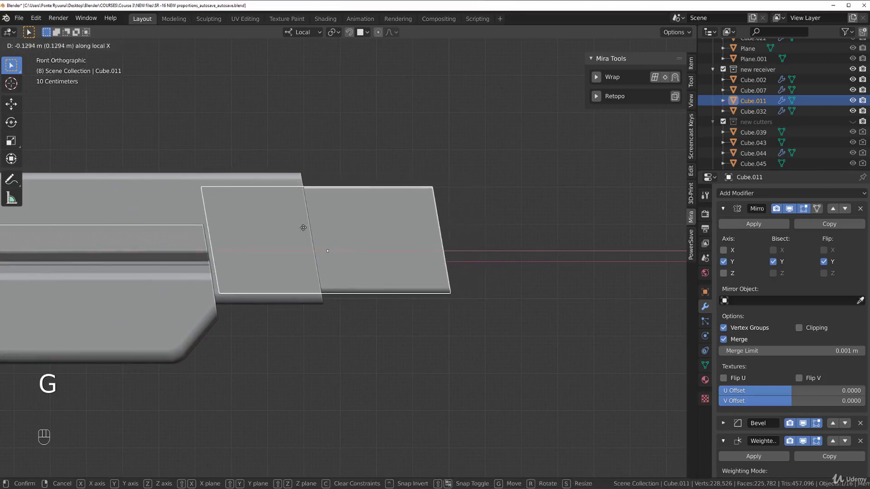
click(303, 227)
click(452, 213)
scroll(406, 272, down, 8)
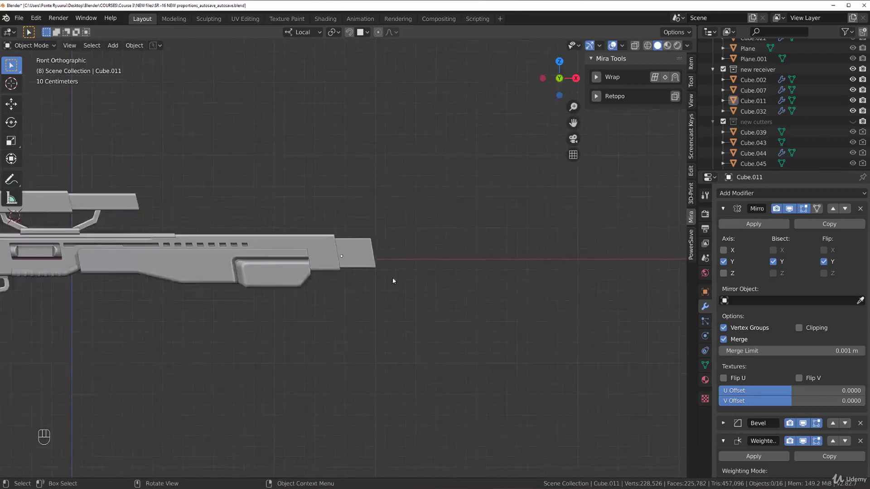
Step: Add a cylinder mesh with 50 vertices
scroll(373, 266, up, 3)
middle_drag(374, 266, 332, 270)
key(shift+a)
mouse_move(426, 293)
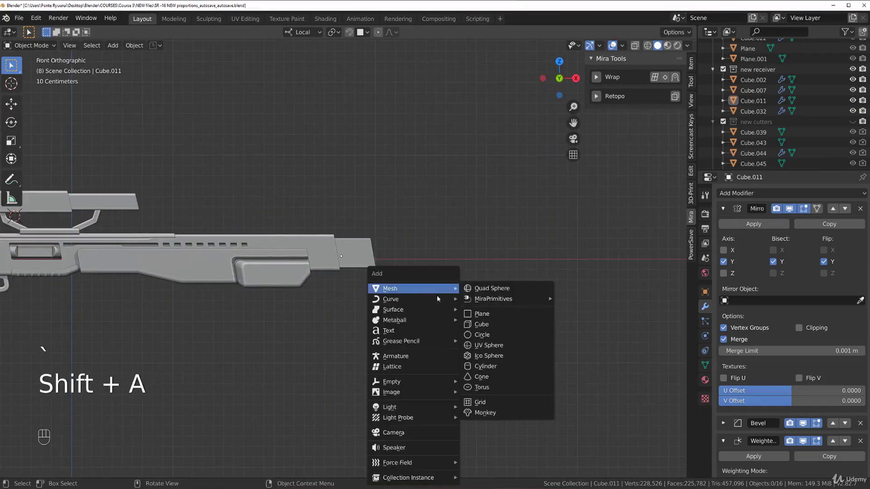
mouse_move(415, 286)
click(495, 369)
scroll(322, 283, down, 3)
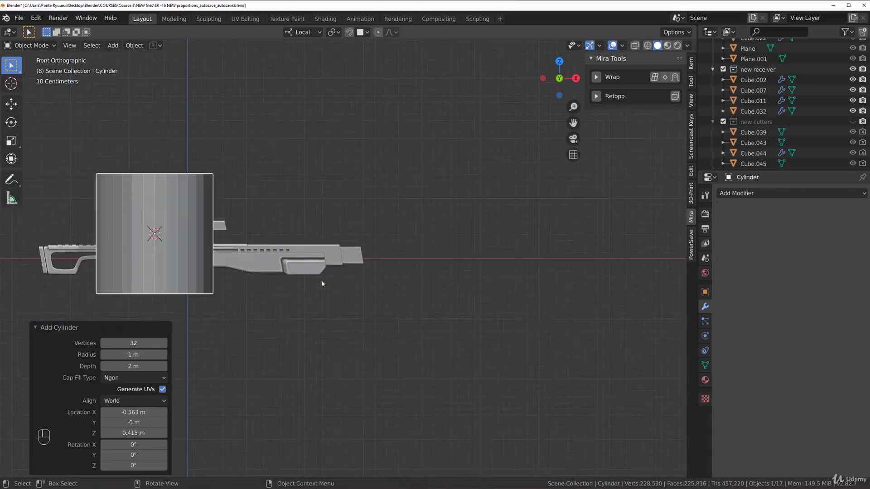
click(146, 342)
key(Return)
Step: Rotate the cylinder 90° in the front view and scale it down to a small barrel-sized piece
key(r)
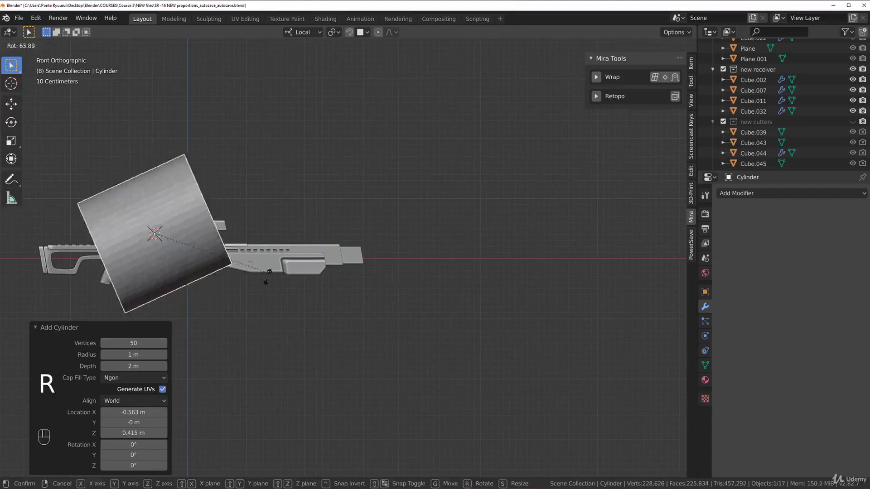
ctrl+click(273, 299)
key(s)
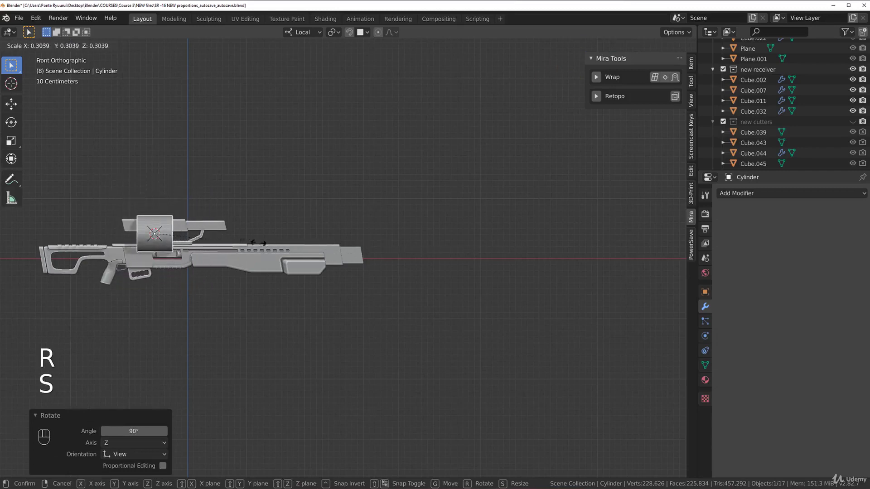
click(199, 236)
Step: Move the small cylinder about 3.35 m along X and 0.342 m down onto the muzzle block
key(h)
key(ctrl)
key(ctrl+z)
key(g)
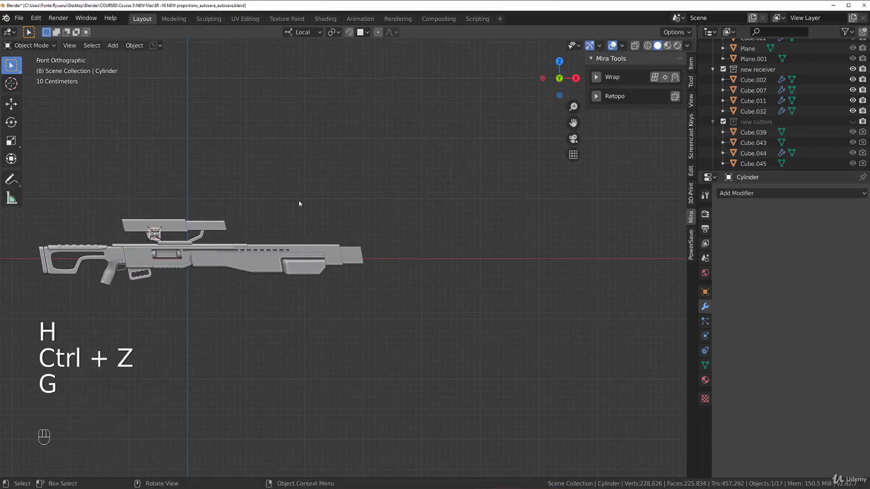
key(g)
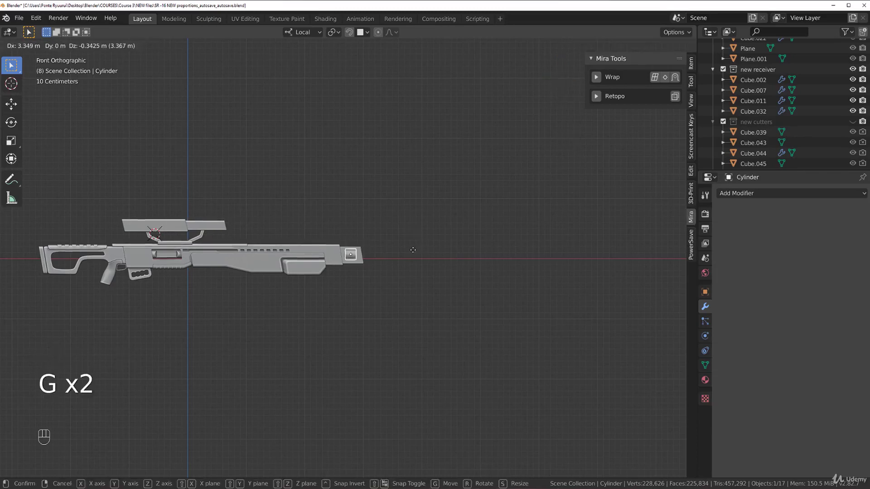
click(413, 249)
Step: Scale the cylinder to about 0.452 and move it about 0.234 m back along X and 0.0675 m up
scroll(406, 244, up, 5)
key(s)
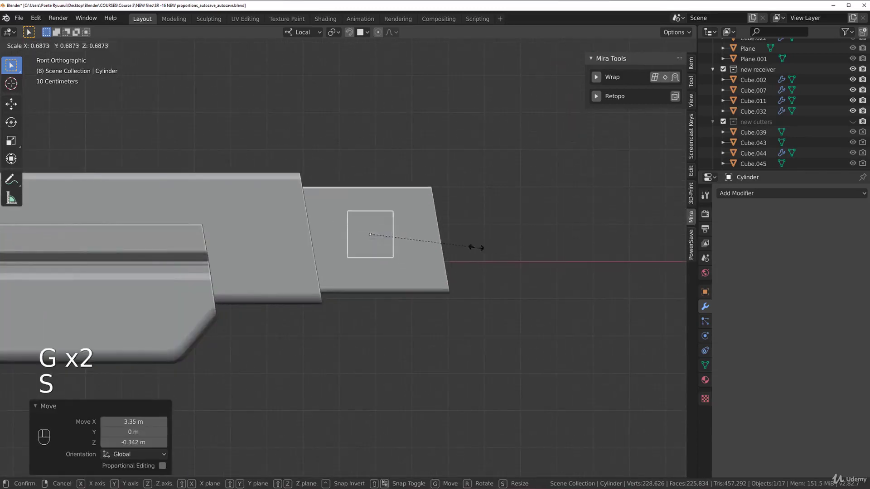
click(438, 250)
key(g)
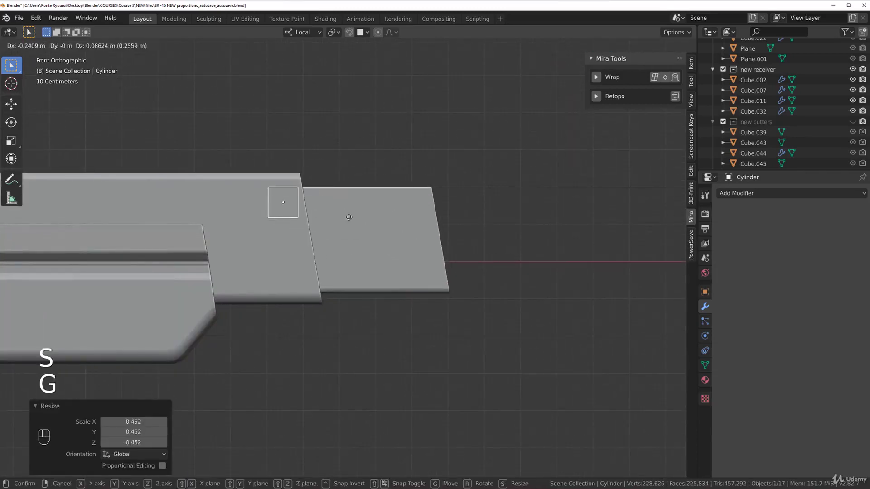
click(353, 226)
Step: Stretch the cylinder along the global X axis by about 11.528 into a long barrel protruding past the muzzle block
key(s)
key(x)
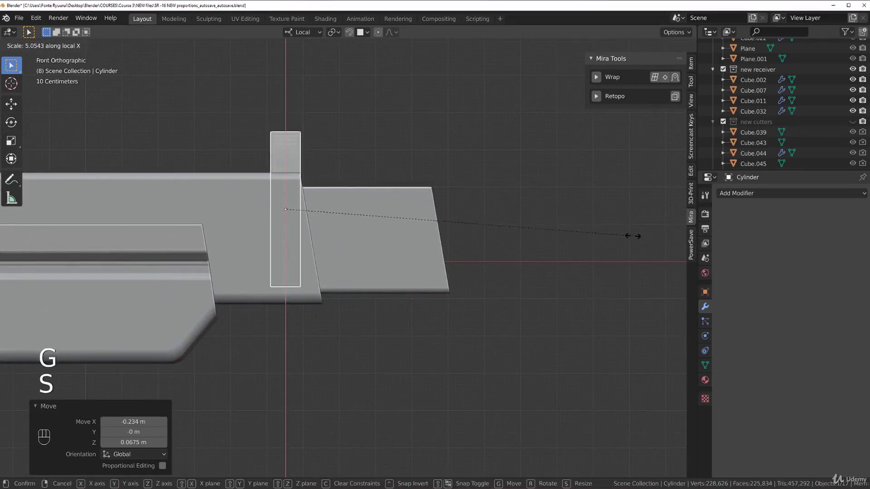
key(x)
click(379, 245)
Step: Switch the transform orientation to Global
click(312, 36)
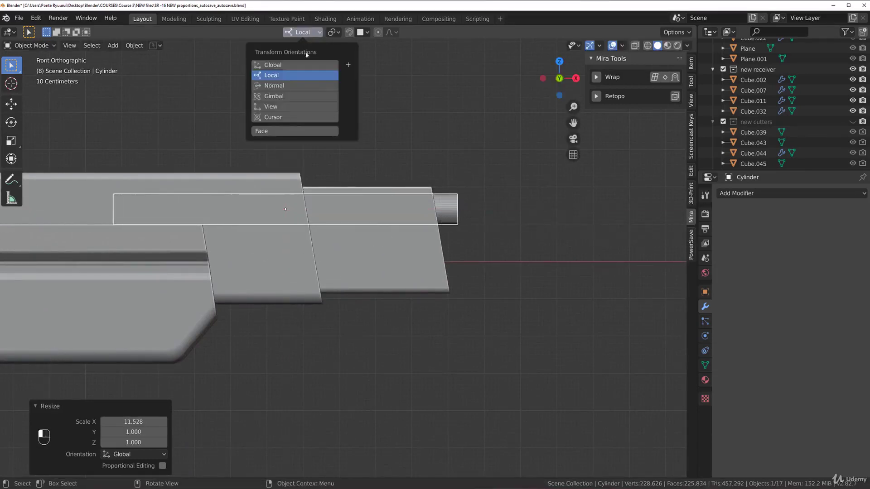
click(295, 68)
scroll(295, 250, down, 3)
scroll(431, 233, up, 2)
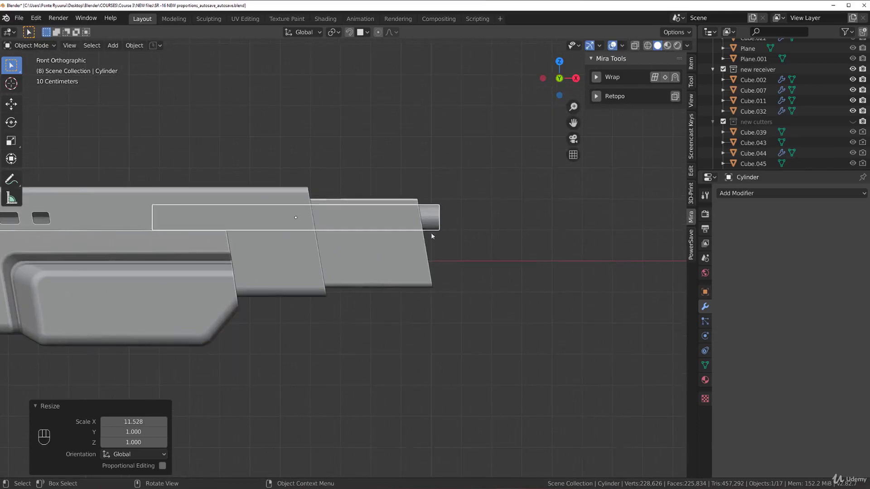
Step: In the left view, scale the barrel cylinder to about 1.162 and lower it about 0.0262 m along Z
key(grave)
key(grave)
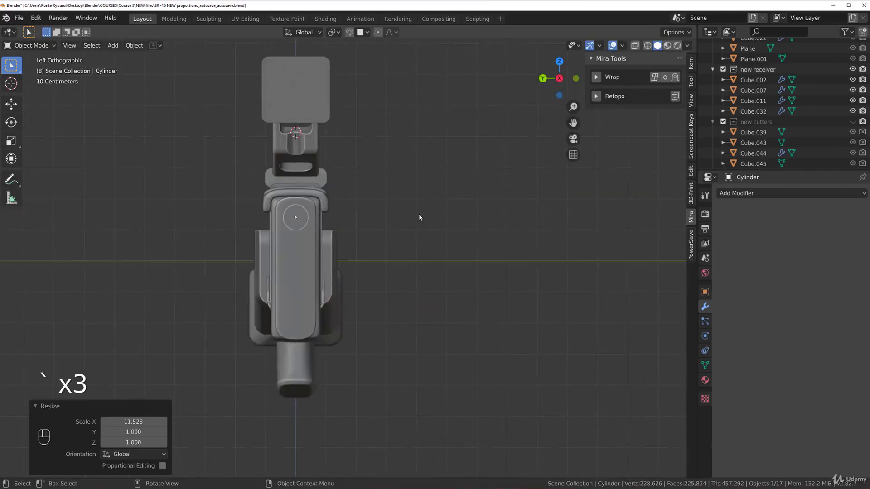
key(s)
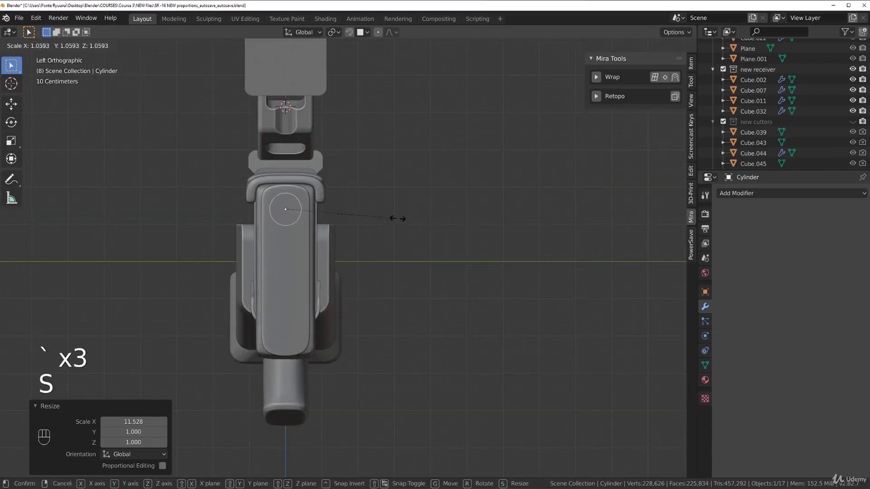
click(408, 223)
key(g)
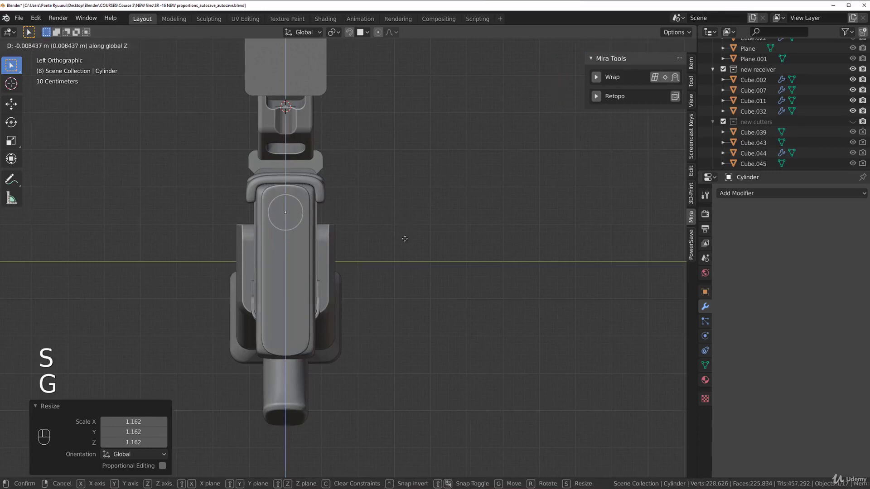
click(406, 235)
Step: Duplicate the barrel cylinder in place, and duplicate it again about 0.156 m lower along Z as a second barrel
key(shift+d)
key(z)
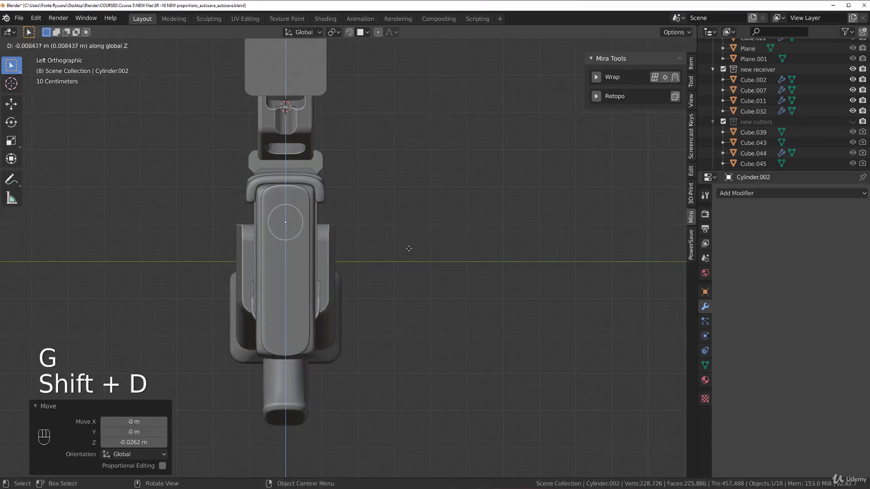
right_click(413, 254)
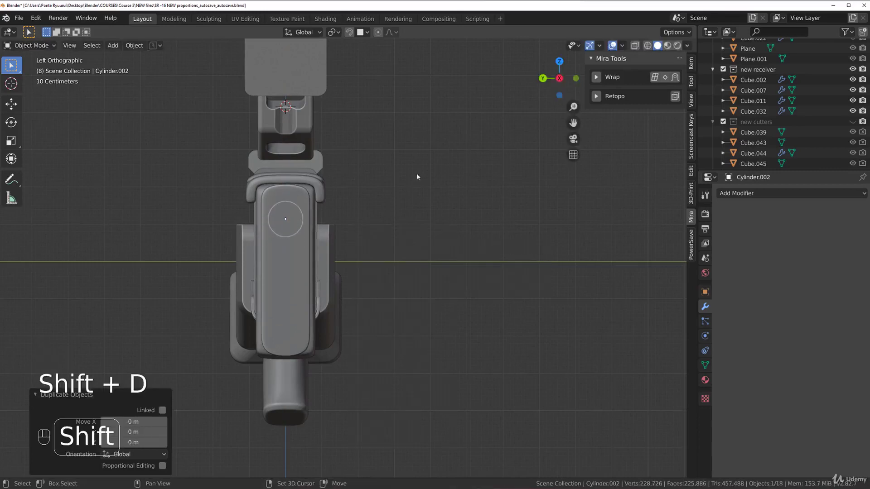
key(shift+d)
key(z)
click(366, 293)
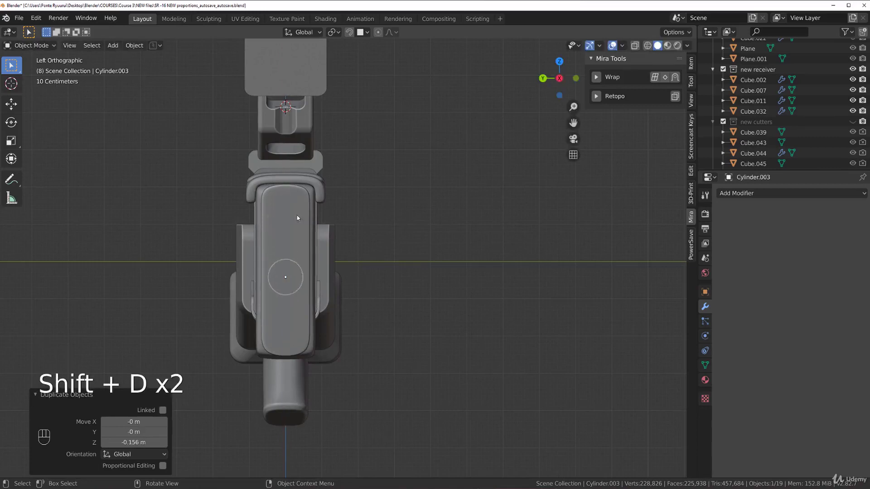
Step: Examine the rifle with its two barrels from the front, left and right views
click(297, 216)
middle_drag(315, 225, 275, 249)
scroll(379, 235, down, 5)
scroll(412, 262, down, 3)
key(grave)
key(grave)
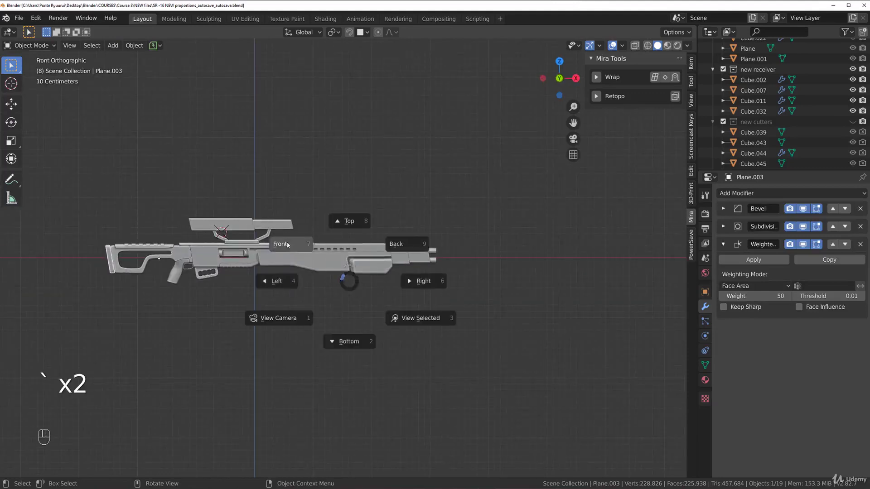
key(grave)
click(274, 281)
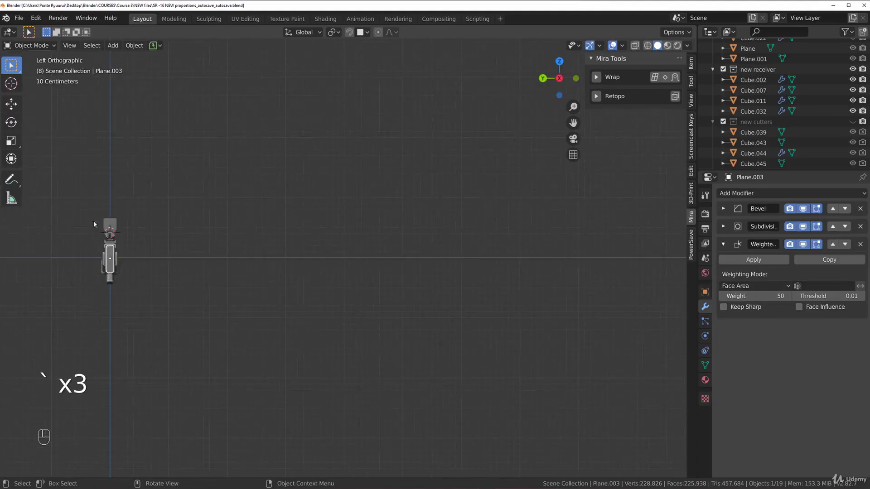
shift+middle_drag(153, 240, 315, 238)
key(grave)
click(396, 239)
scroll(305, 230, up, 10)
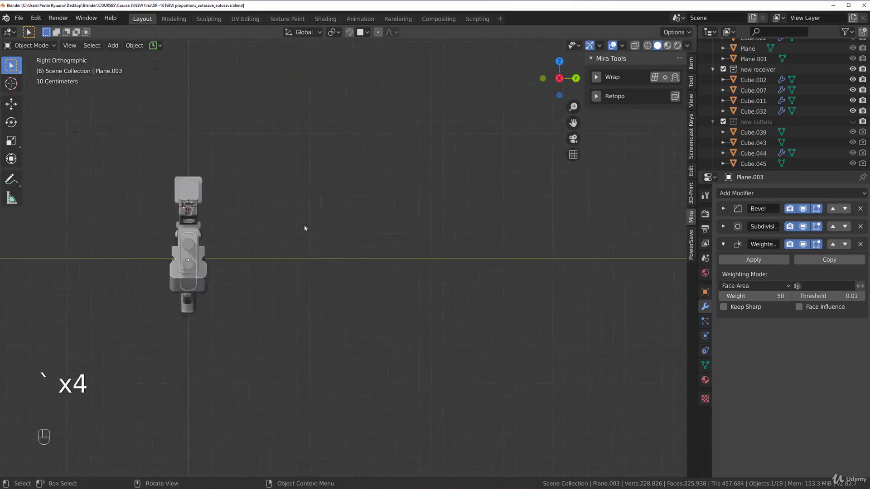
Step: Hide the muzzle block around the two barrels and return to the front view
click(206, 252)
middle_drag(207, 253, 344, 245)
key(h)
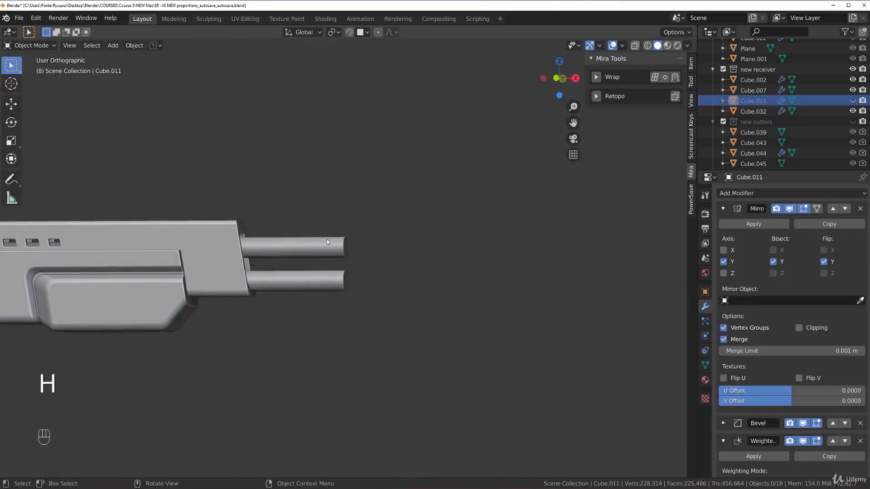
key(grave)
click(317, 255)
scroll(309, 254, up, 6)
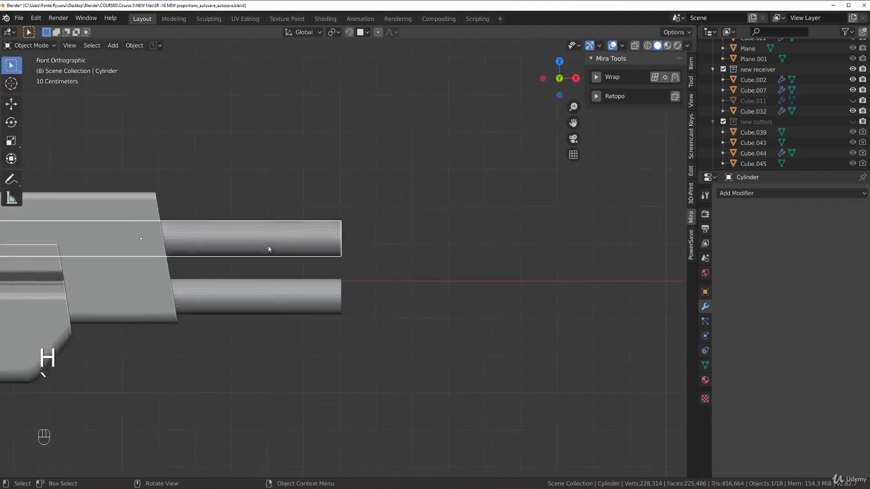
Step: Scale the lower barrel to about 0.787 and move it about 0.0366 m back along X and 0.0319 m up
shift+middle_drag(267, 249, 389, 241)
click(436, 284)
key(s)
click(447, 285)
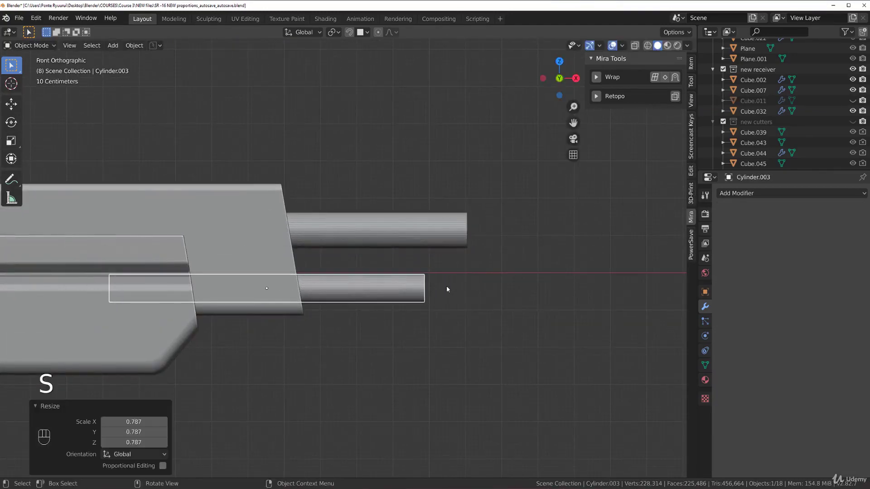
key(g)
shift+click(441, 227)
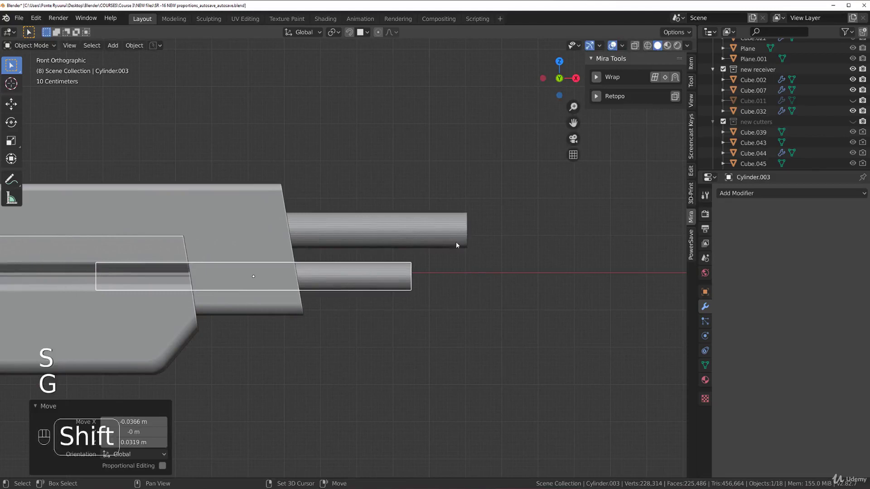
Step: Move both barrels about 0.2 m back along X into the receiver and delete the leftover upper duplicate
shift+click(456, 242)
key(g)
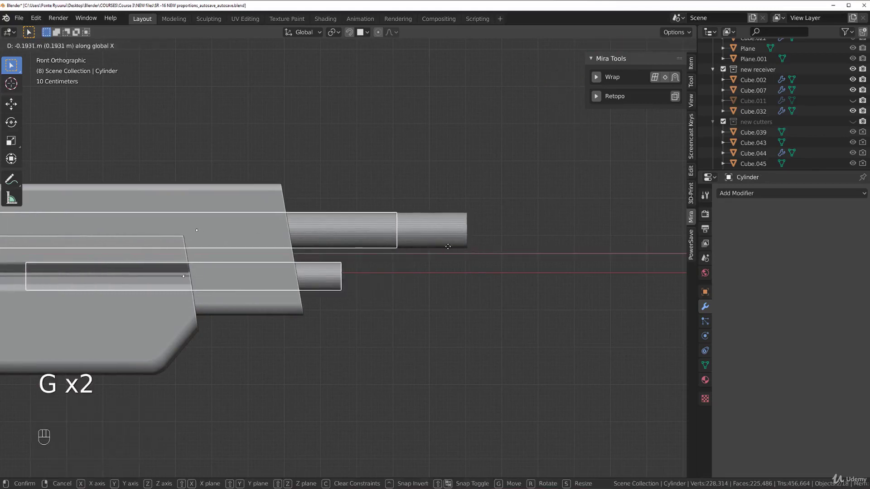
click(448, 247)
key(x)
click(447, 228)
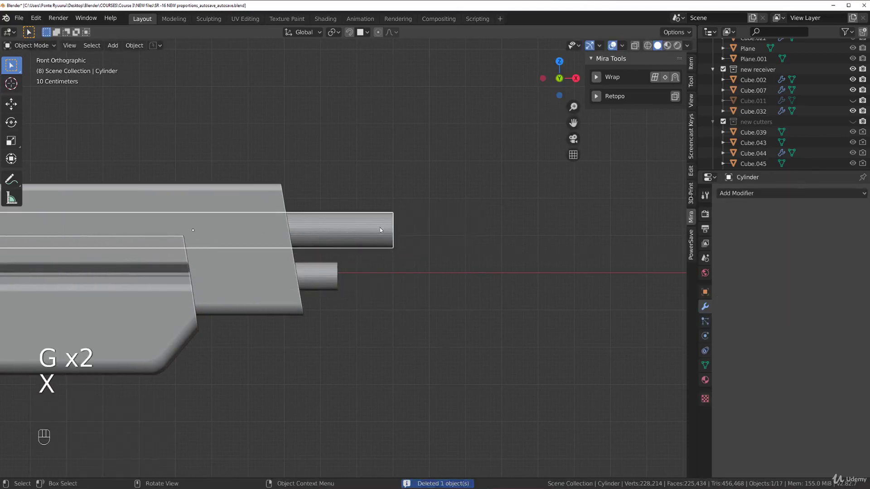
Step: Move the upper barrel about 0.109 m farther back along X into the receiver
key(f)
key(x)
right_click(499, 227)
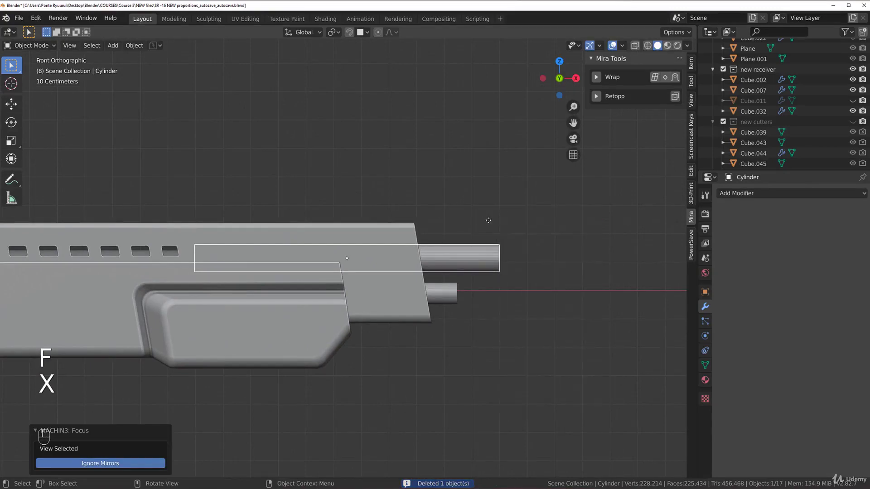
scroll(484, 220, down, 5)
key(g)
click(436, 239)
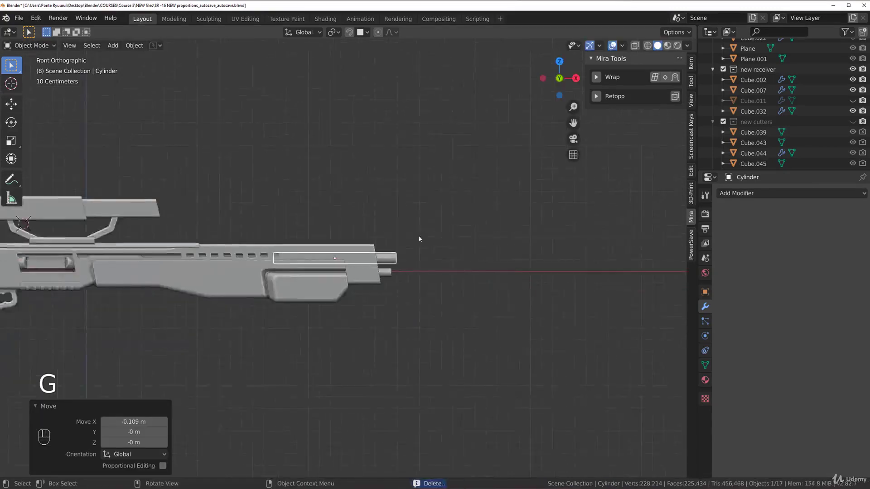
Step: Delete both barrel cylinders and unhide the muzzle block
scroll(436, 239, down, 2)
key(Tab)
key(Tab)
scroll(348, 219, down, 3)
scroll(347, 219, up, 5)
shift+middle_drag(413, 181, 442, 238)
click(475, 237)
shift+click(471, 249)
key(x)
key(x)
click(494, 253)
key(alt+h)
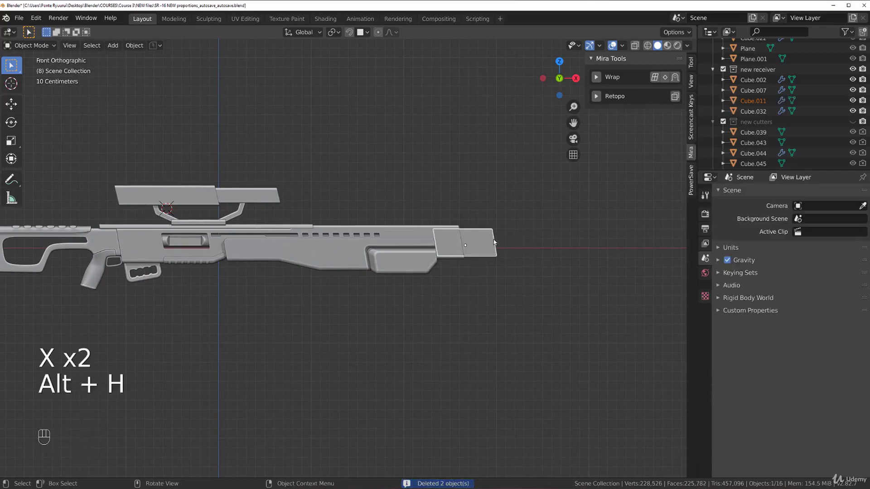
Step: Move the muzzle block about 0.194 m back along X into the receiver, shortening its protruding part
shift+middle_drag(487, 247, 380, 185)
scroll(380, 185, up, 4)
scroll(371, 211, down, 5)
shift+middle_drag(369, 242, 371, 213)
shift+middle_drag(374, 243, 343, 259)
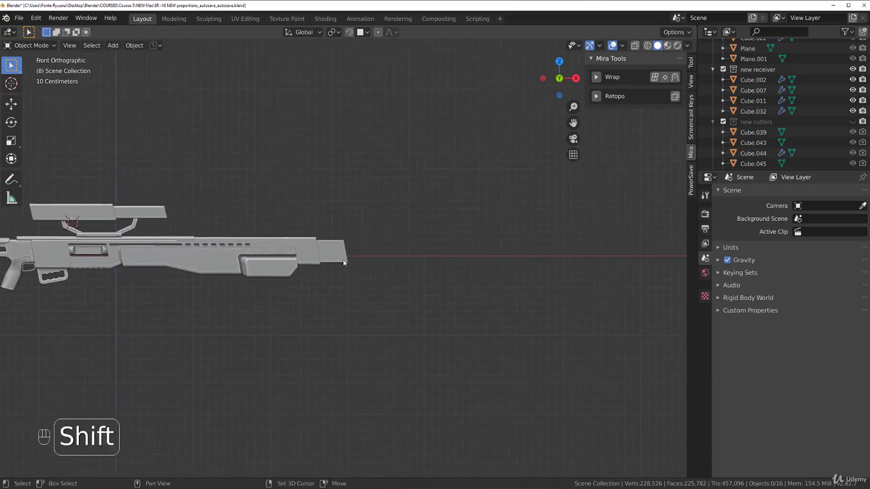
scroll(306, 244, up, 5)
key(g)
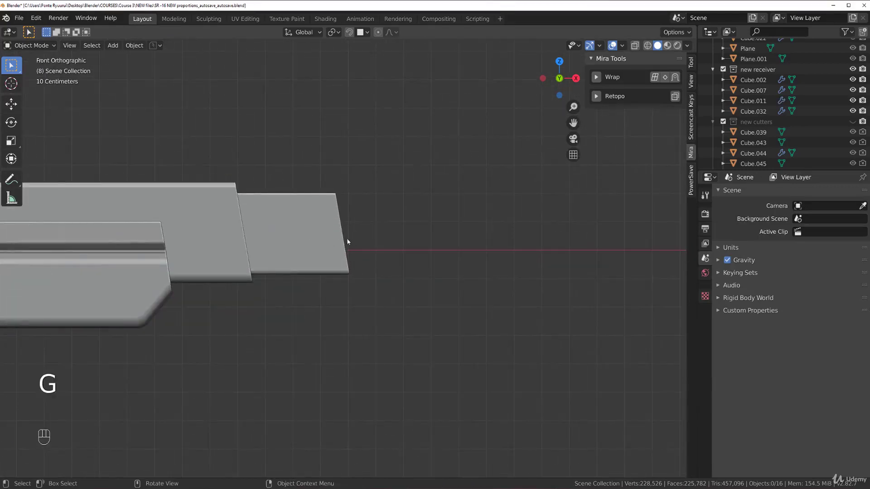
click(344, 237)
key(g)
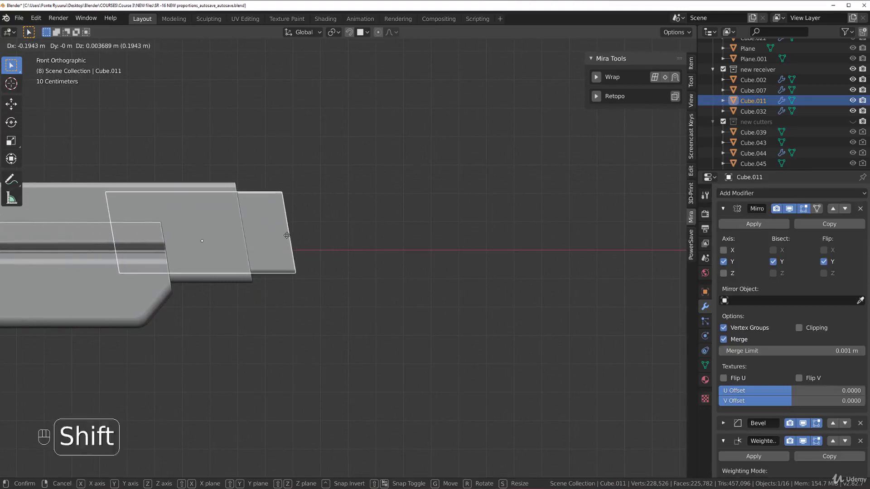
click(287, 235)
click(383, 208)
Step: Scale the trigger guard between the grip and the receiver to about 1.172
scroll(340, 259, down, 6)
scroll(292, 267, up, 3)
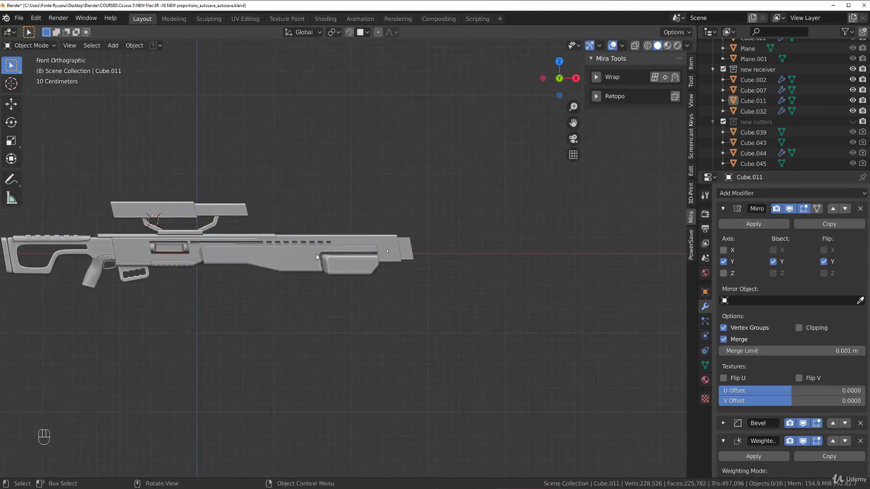
scroll(413, 252, up, 2)
shift+middle_drag(413, 251, 406, 221)
scroll(290, 262, down, 2)
scroll(388, 250, up, 2)
scroll(367, 247, up, 2)
scroll(406, 222, up, 6)
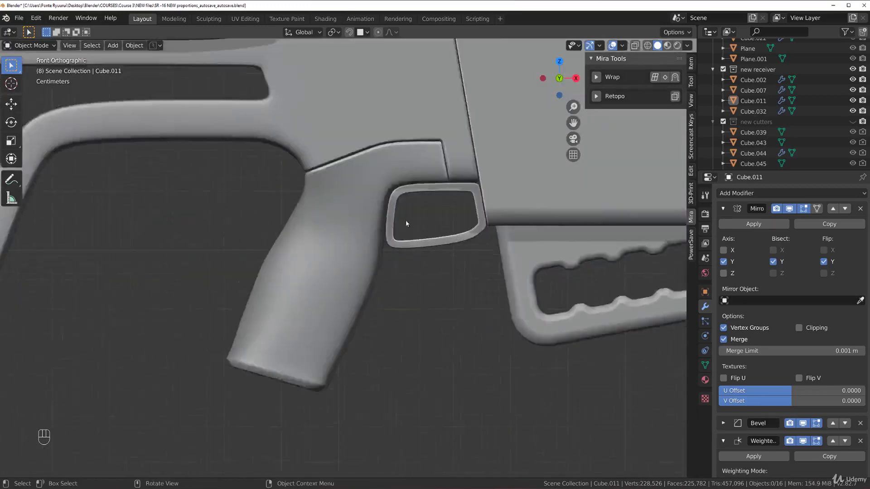
click(249, 269)
scroll(256, 273, down, 3)
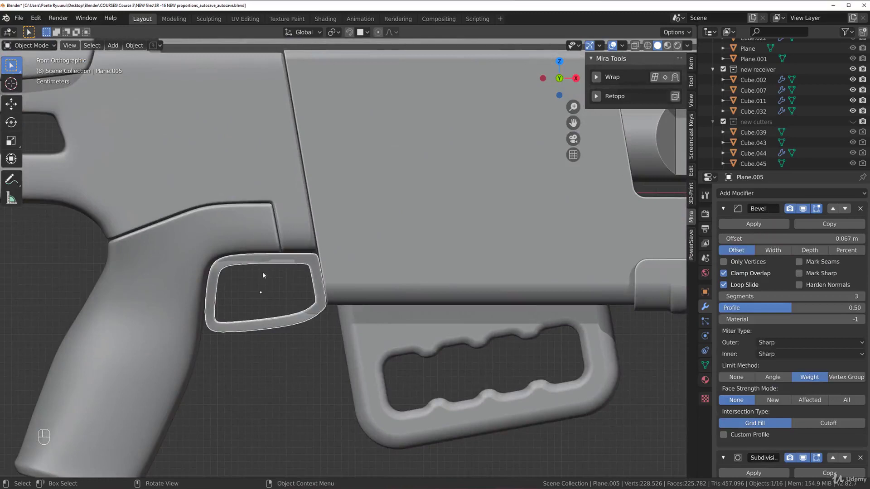
key(s)
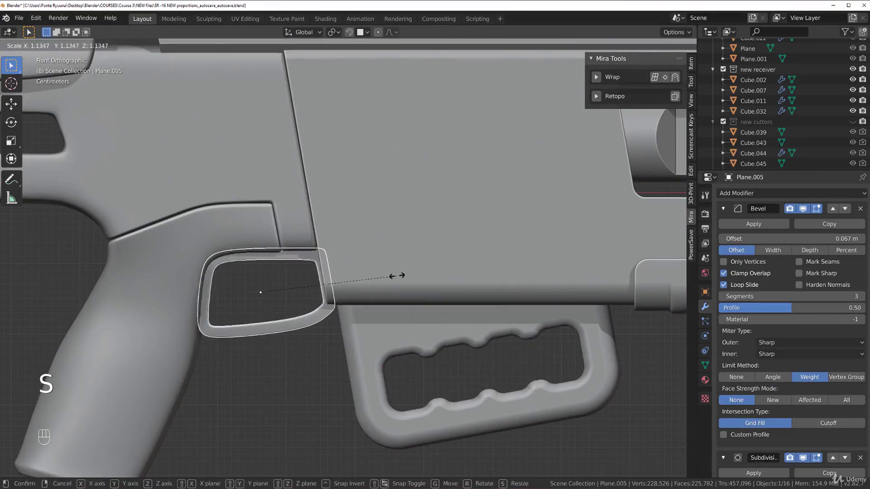
click(401, 277)
Step: Move the trigger guard about 0.017 m back along X and 0.016 m up, tucking it into the grip and receiver
key(g)
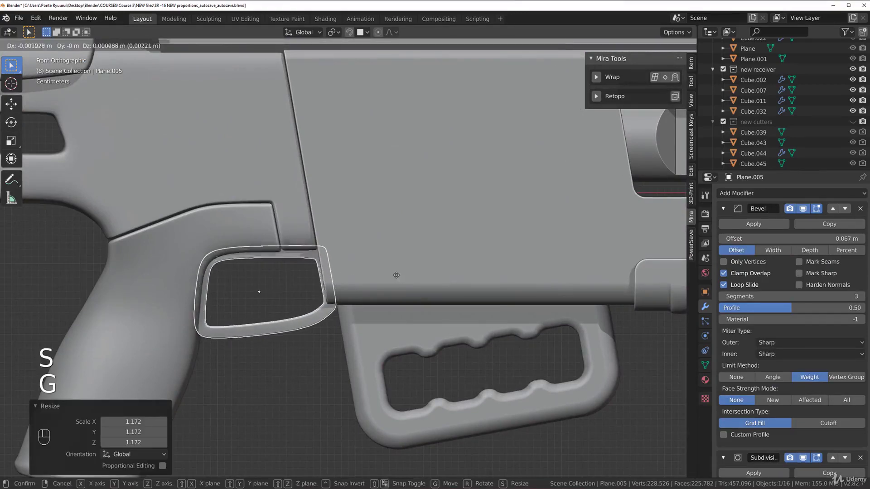
key(shift)
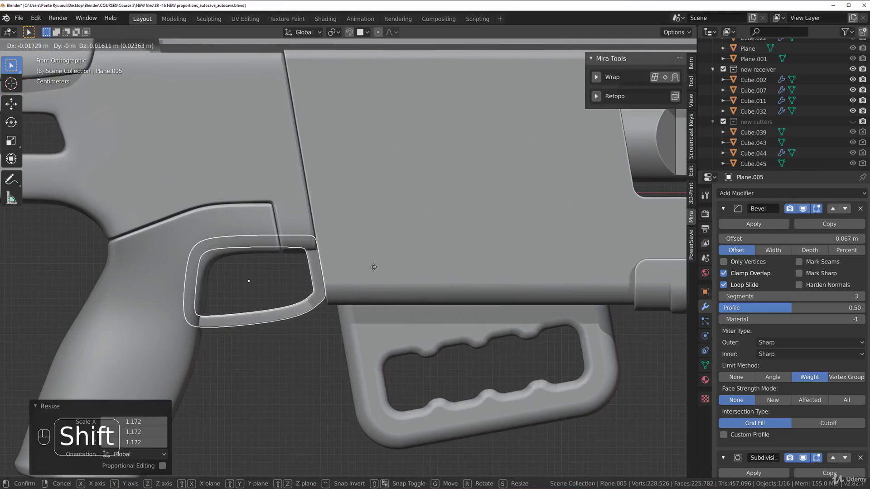
click(373, 267)
click(326, 355)
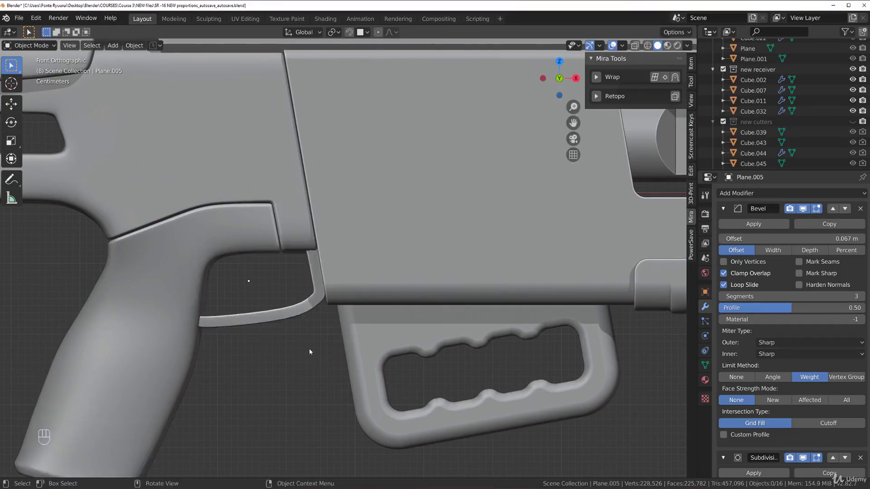
Step: Move the trigger guard about 0.001 m back along X and 0.005 m down
scroll(311, 340, down, 5)
middle_drag(318, 320, 290, 255)
scroll(291, 267, up, 5)
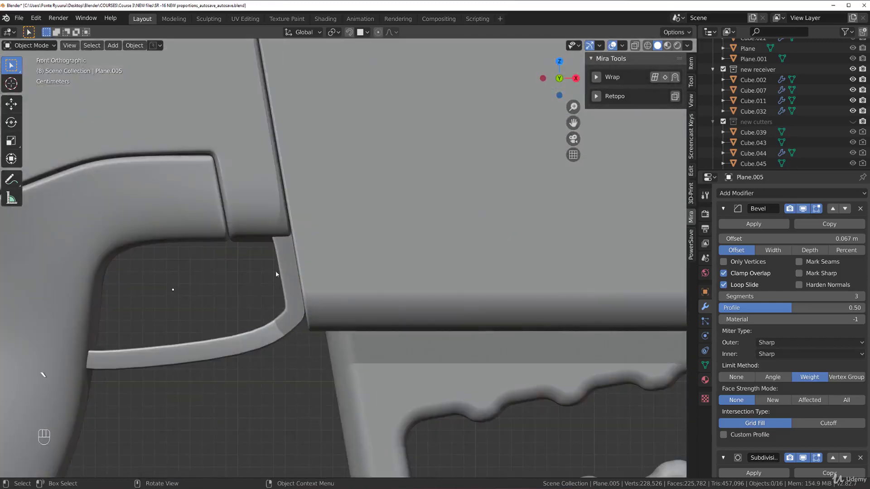
scroll(311, 314, down, 8)
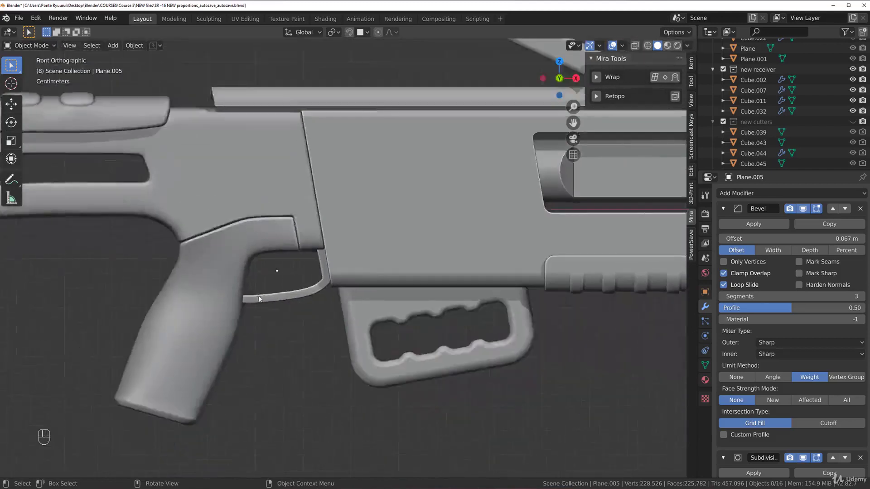
scroll(344, 286, up, 5)
scroll(343, 286, up, 3)
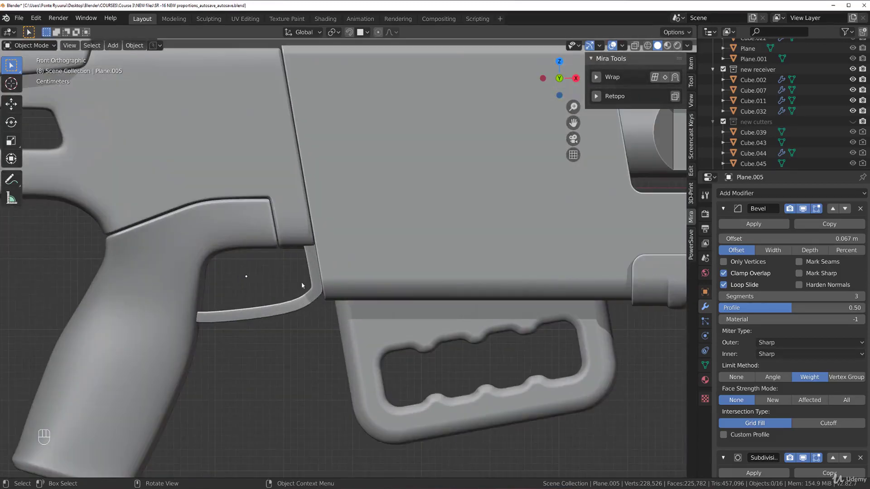
click(316, 288)
key(g)
key(shift)
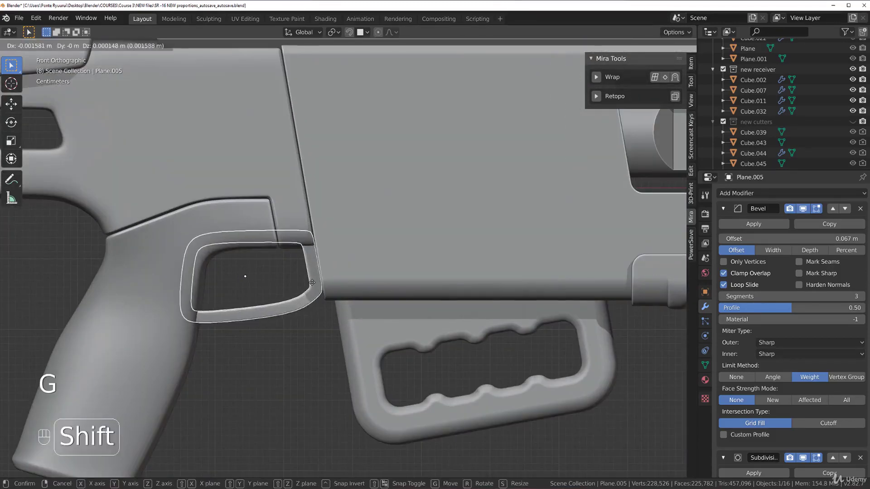
click(316, 320)
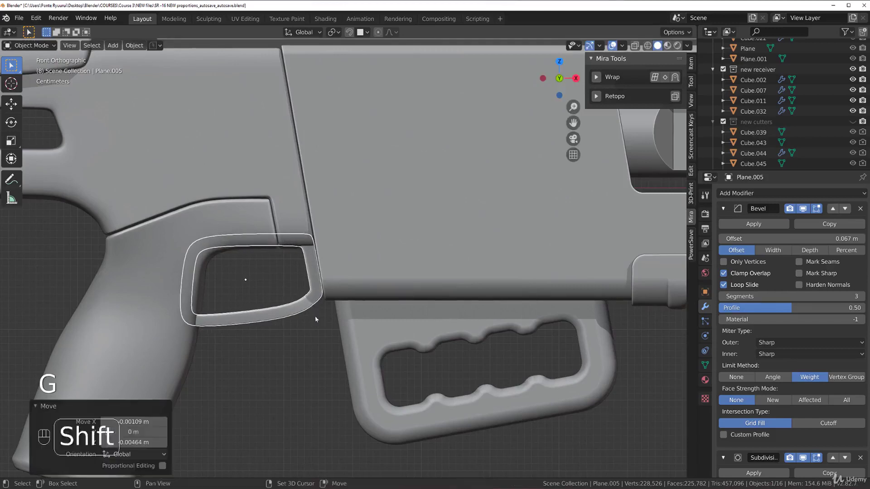
Step: Deselect the trigger guard and examine its joint with the receiver and the rifle's overall proportions from the front
click(259, 272)
middle_drag(266, 277, 299, 251)
scroll(278, 262, up, 4)
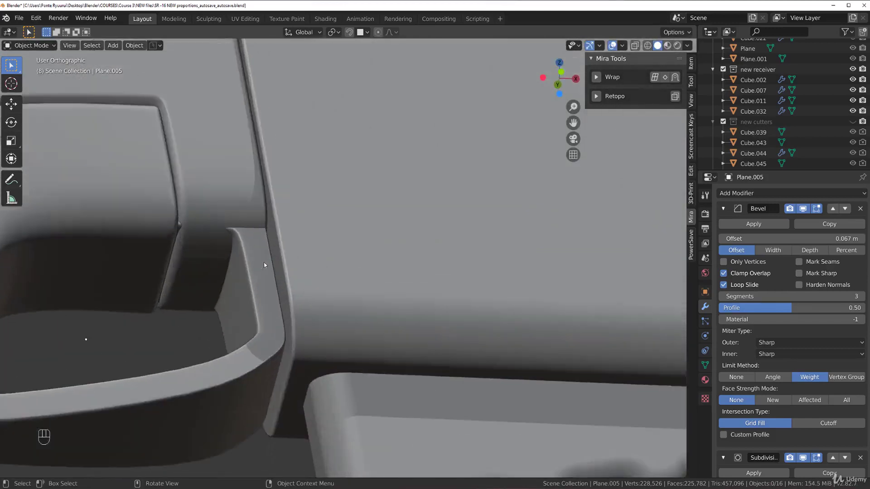
scroll(212, 267, down, 5)
key(grave)
click(272, 233)
scroll(313, 286, down, 3)
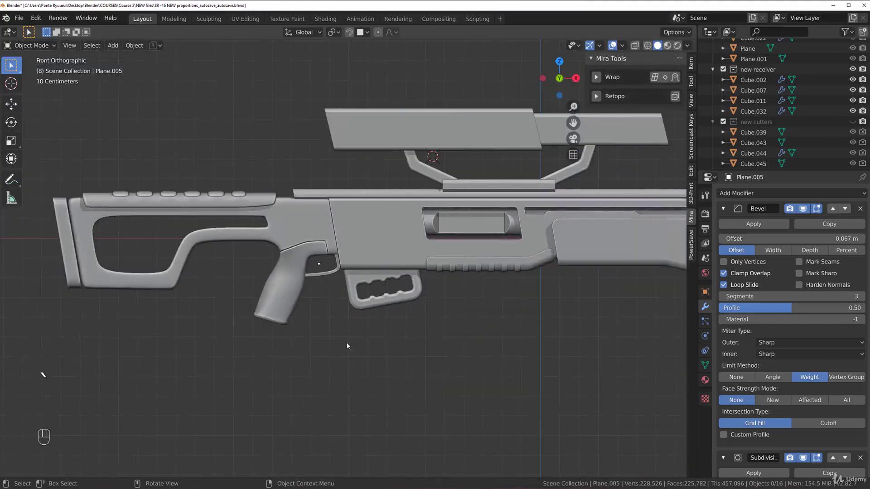
shift+middle_drag(313, 286, 243, 285)
scroll(254, 271, up, 3)
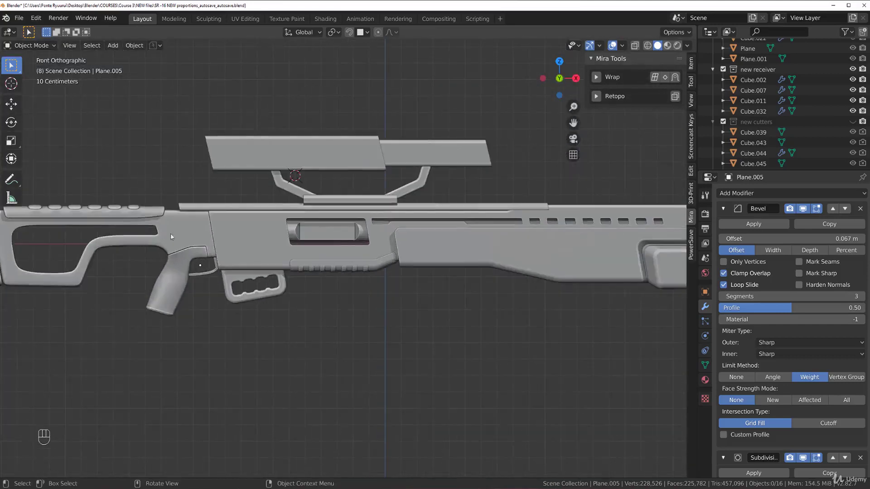
scroll(208, 254, down, 4)
scroll(280, 263, up, 4)
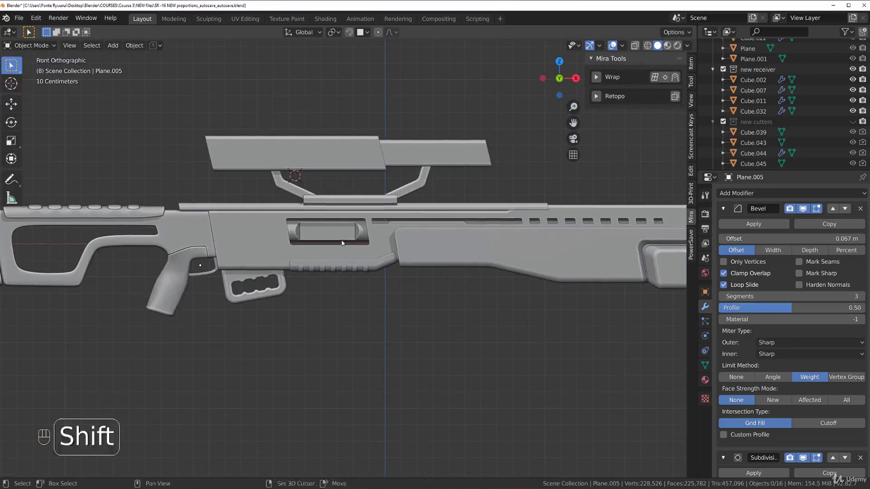
ctrl+middle_drag(342, 244, 361, 255)
scroll(362, 255, up, 1)
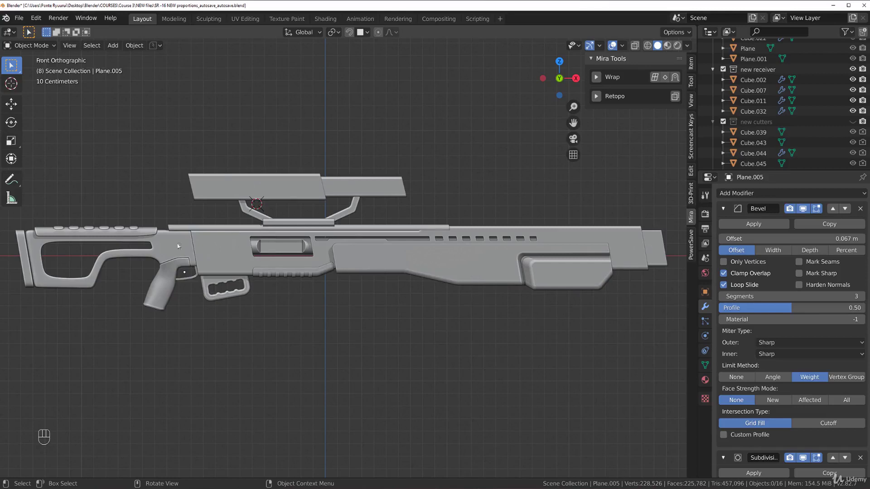
Step: Check the whole rifle from the front and save the file
scroll(170, 238, up, 5)
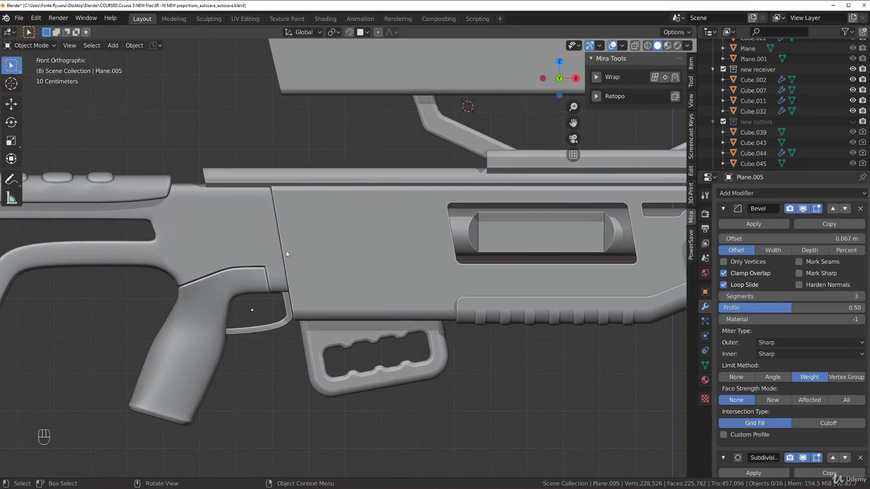
scroll(290, 254, down, 7)
shift+middle_drag(484, 244, 340, 229)
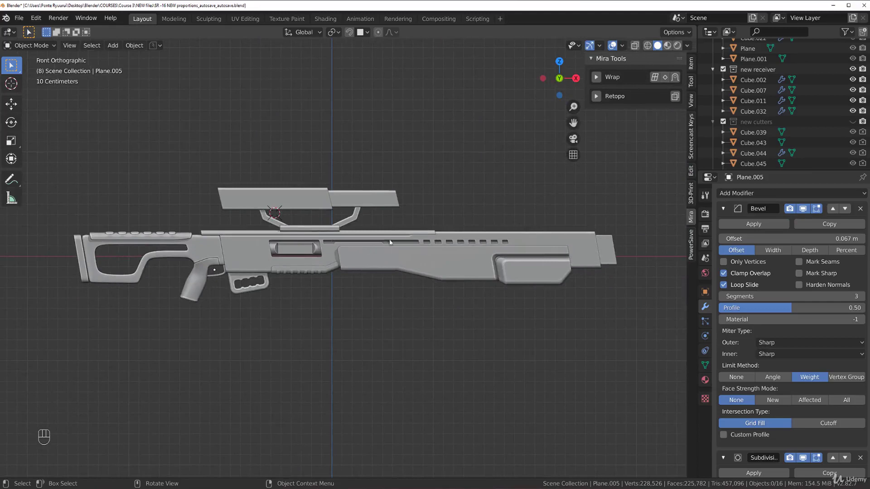
key(ctrl+s)
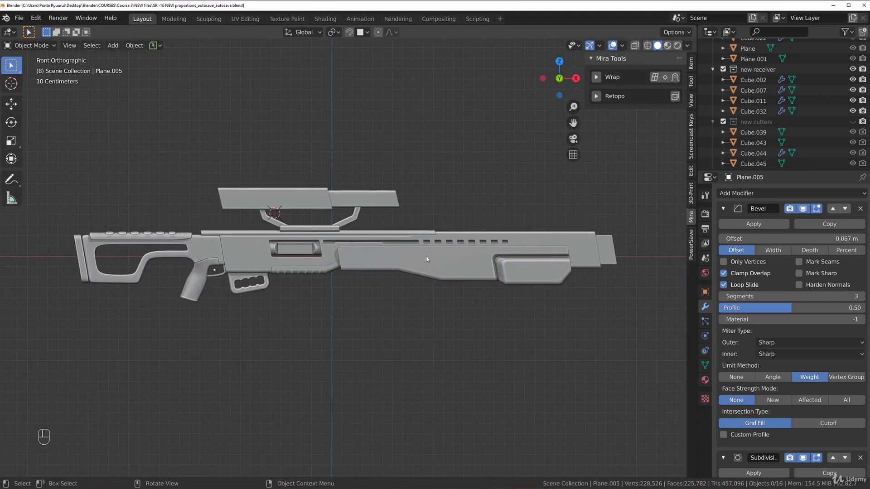
Step: Examine the rear of the receiver, the grip, the magazine handle and the scope mount for parts needing refinement
scroll(237, 269, up, 1)
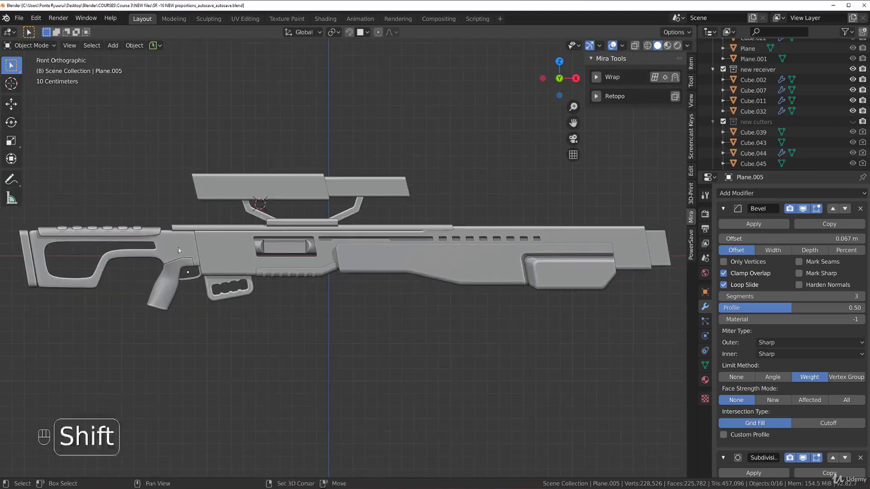
scroll(235, 256, up, 4)
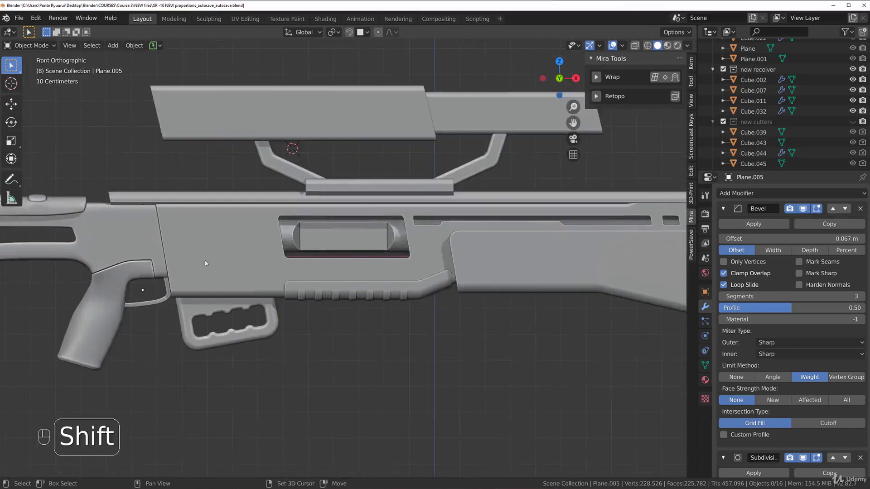
scroll(235, 256, up, 1)
shift+middle_drag(173, 232, 275, 252)
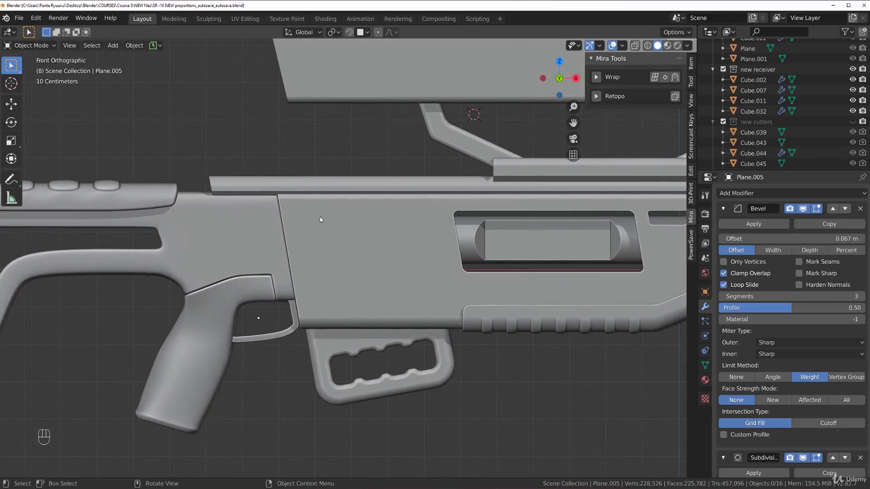
scroll(298, 235, up, 2)
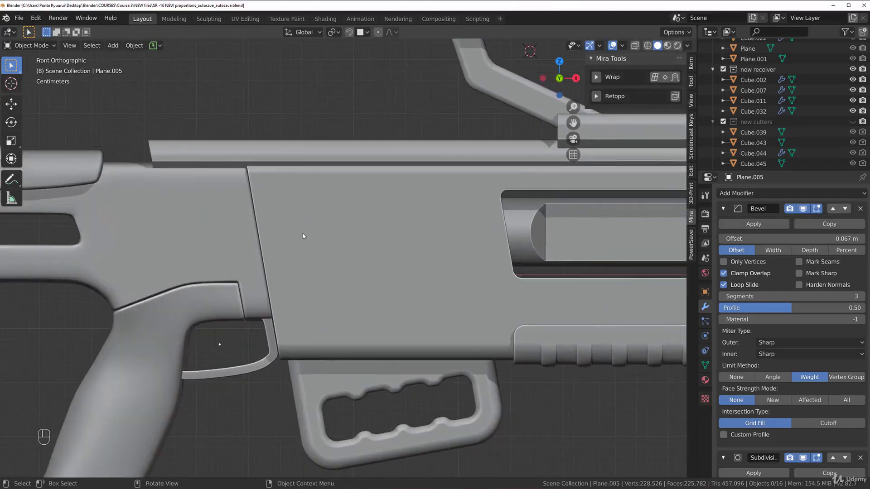
scroll(296, 237, down, 4)
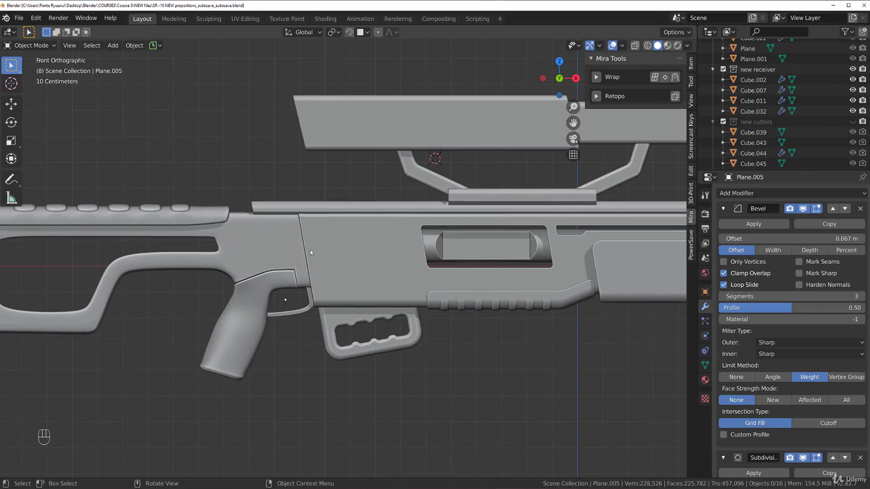
scroll(310, 253, up, 2)
scroll(318, 252, down, 2)
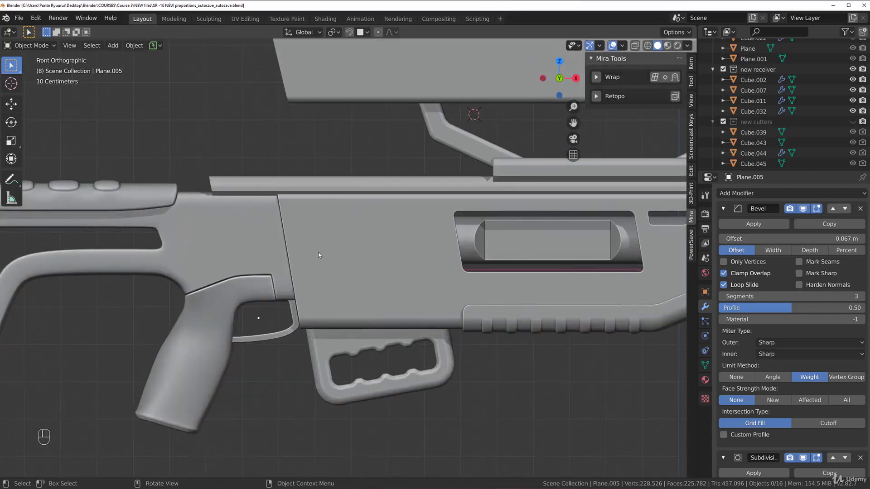
scroll(318, 252, down, 2)
shift+middle_drag(224, 263, 261, 273)
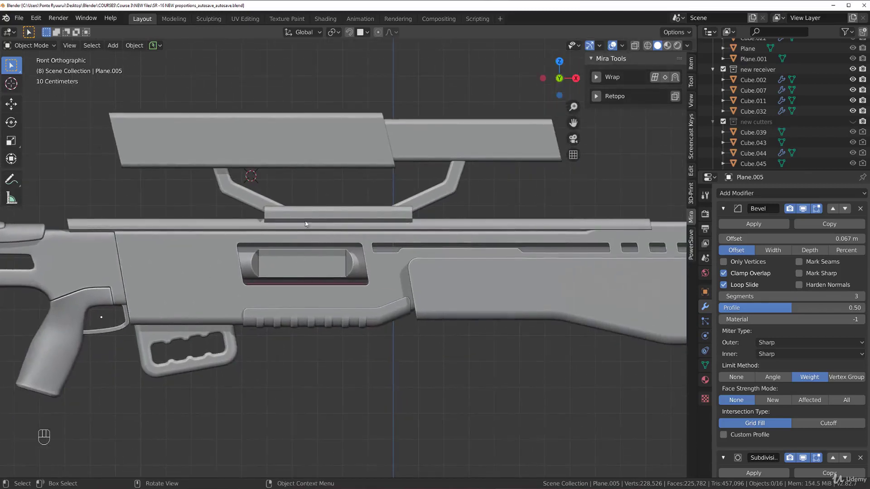
scroll(203, 328, up, 4)
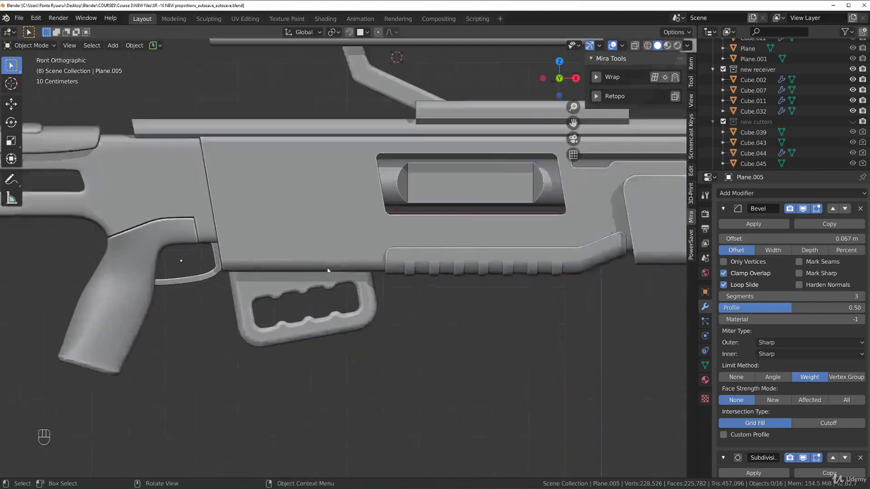
Step: Open the ribbed strip under the receiver for mesh editing, clear its selection and enable X-ray display
click(298, 285)
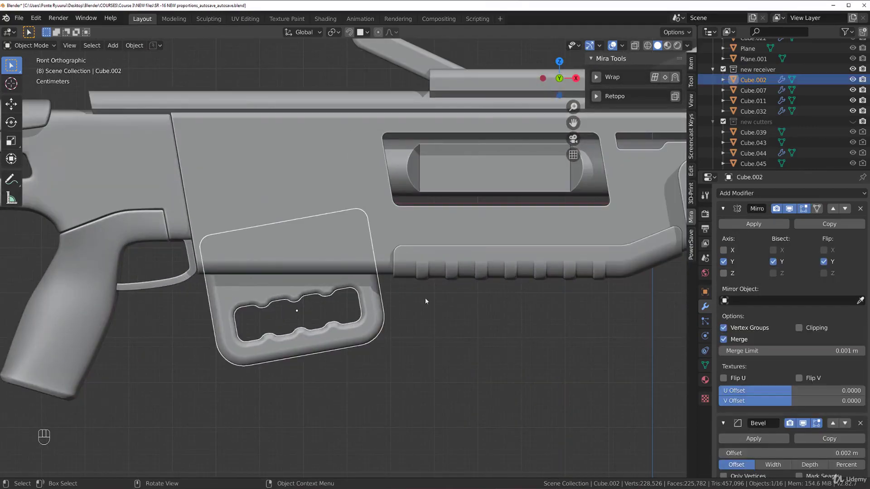
scroll(426, 300, down, 4)
scroll(461, 267, up, 2)
click(461, 254)
shift+middle_drag(461, 254, 412, 274)
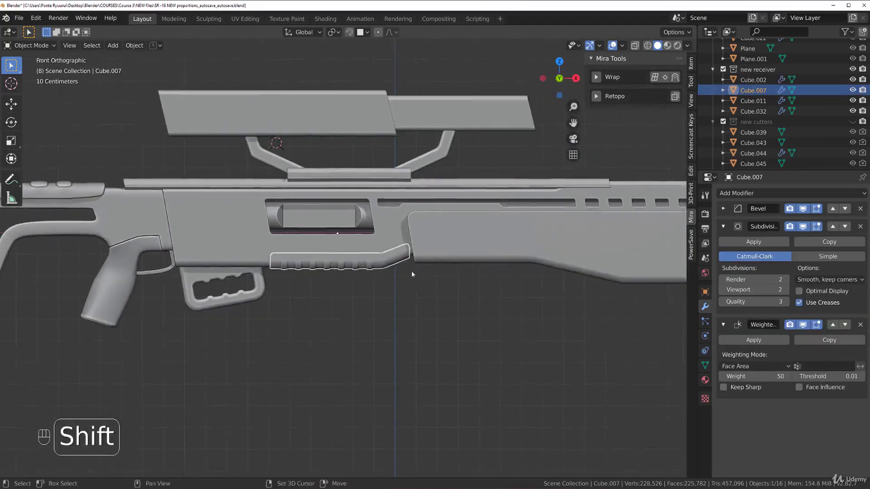
scroll(411, 271, up, 4)
key(Tab)
click(322, 245)
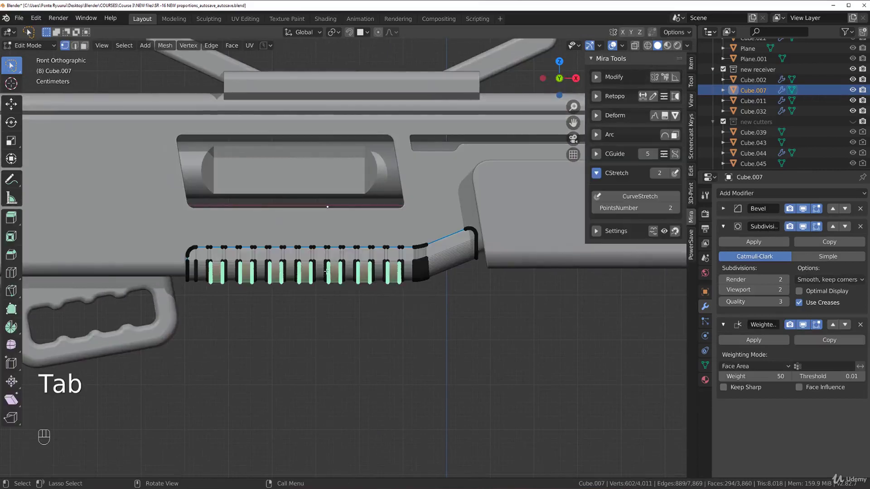
click(352, 313)
key(Tab)
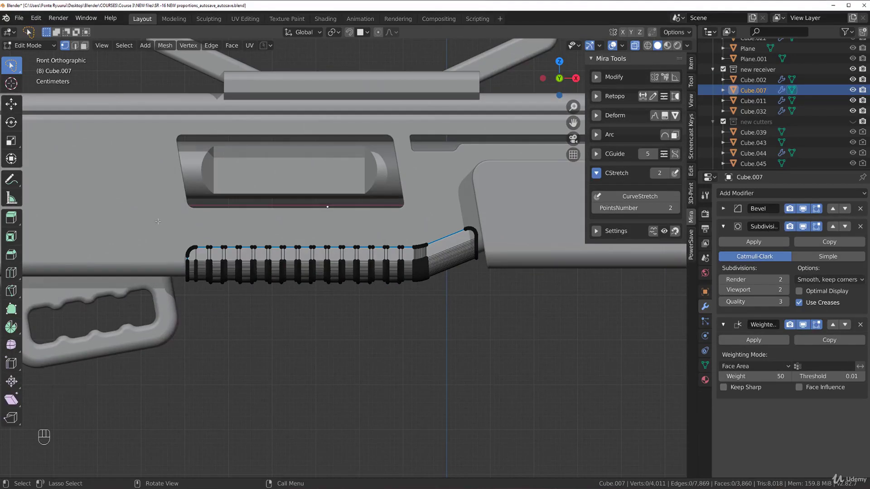
Step: Try shortening the strip's straight ribbed section by scaling its faces to about 0.906 along X, and undo the scaling
key(Tab)
click(339, 238)
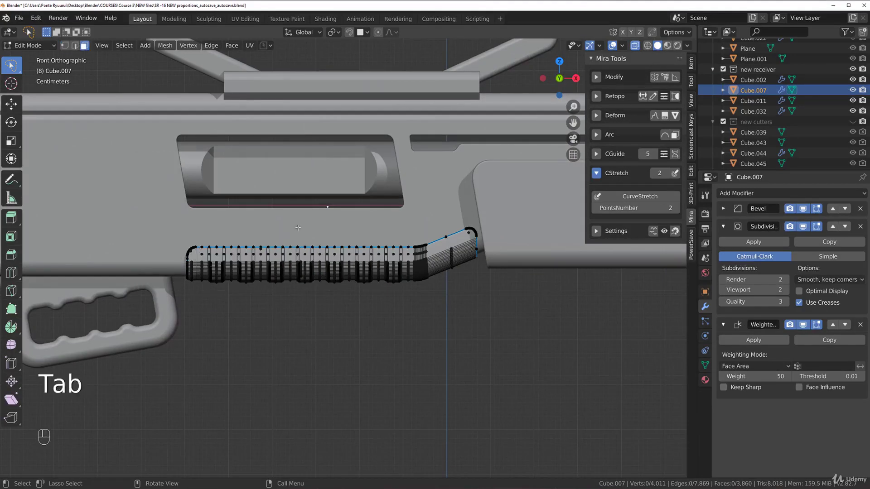
key(b)
drag(144, 244, 410, 356)
key(s)
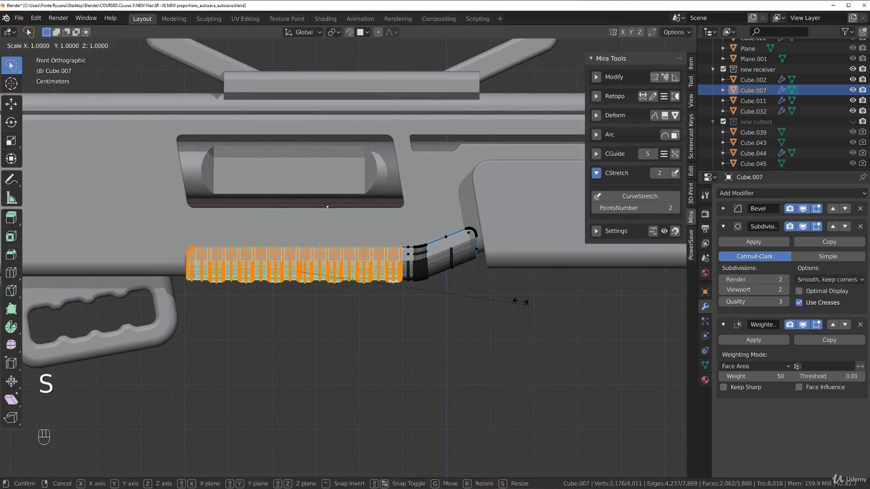
key(x)
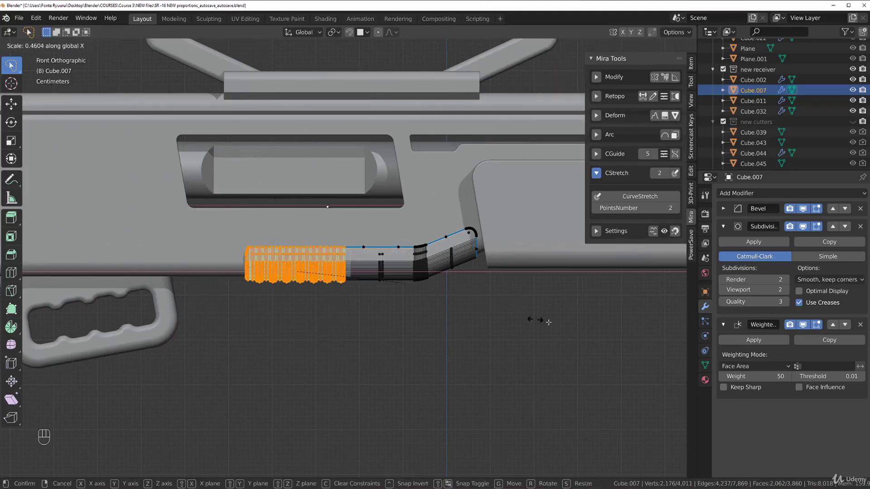
key(Escape)
key(s)
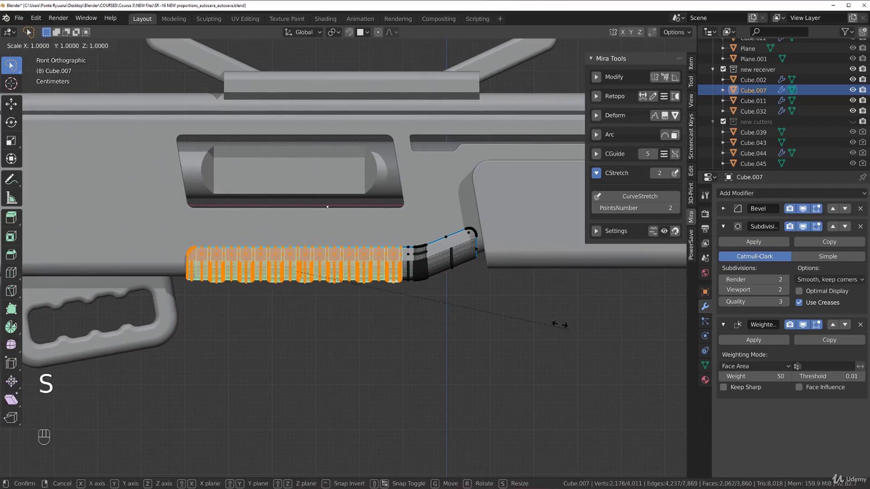
key(x)
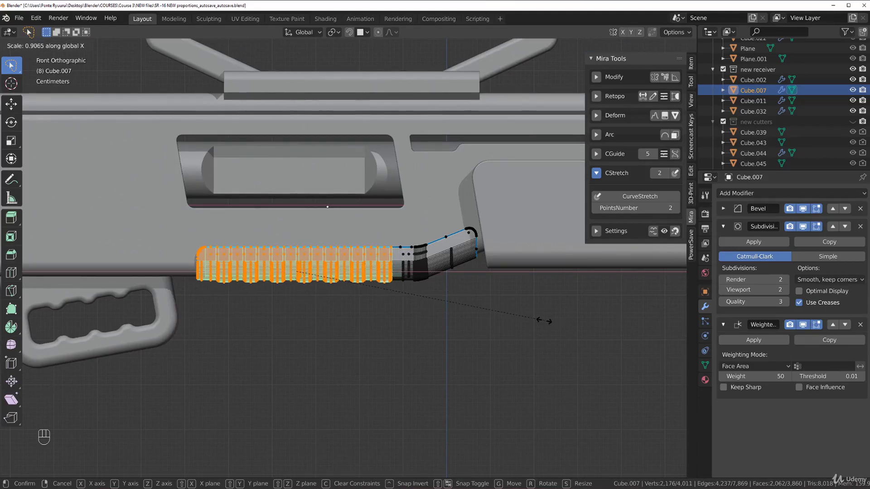
click(544, 321)
scroll(562, 313, up, 6)
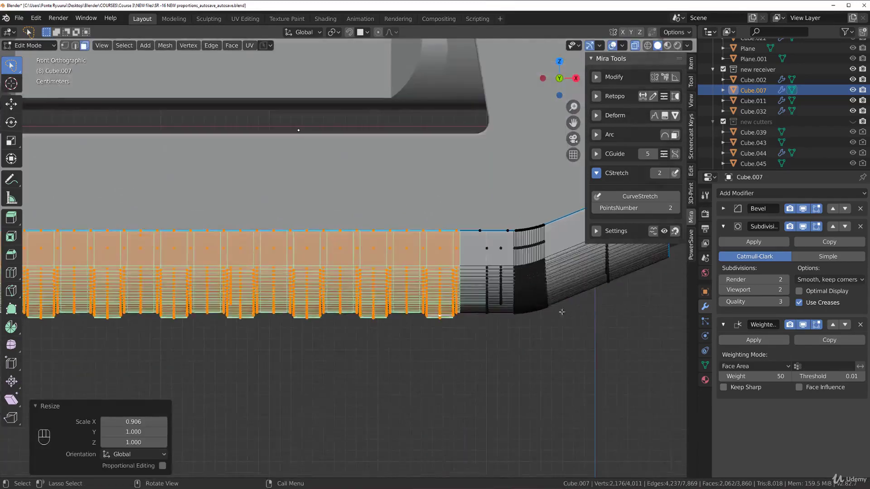
shift+middle_drag(566, 314, 422, 278)
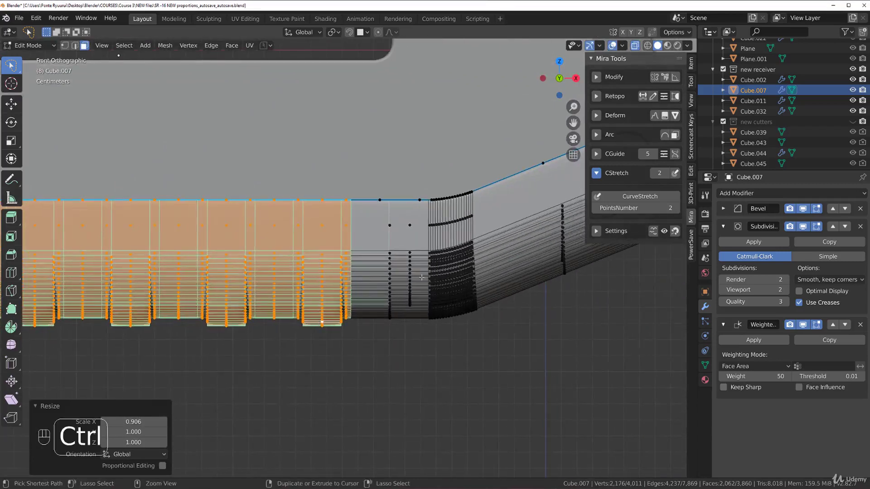
key(ctrl+z)
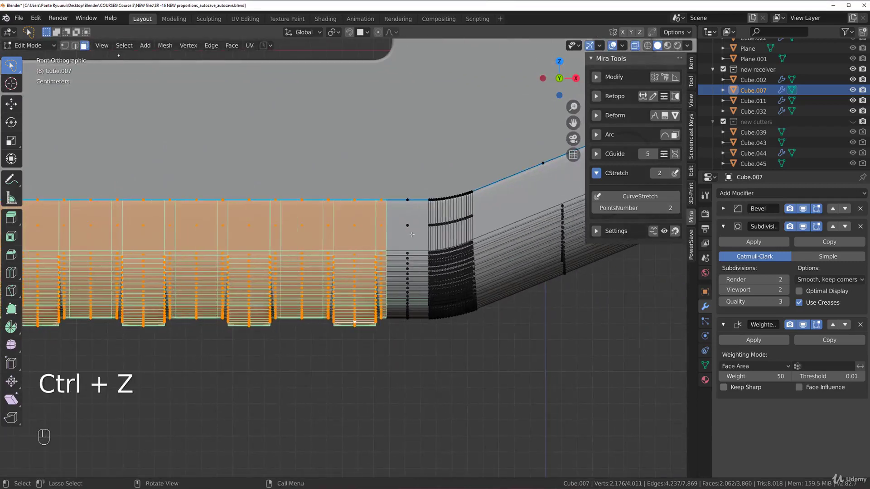
Step: Snap the 3D cursor to the edge loop where the strip's straight ribbed section meets the bend, and set the pivot point to 3D Cursor
scroll(400, 239, down, 4)
shift+middle_drag(401, 238, 418, 265)
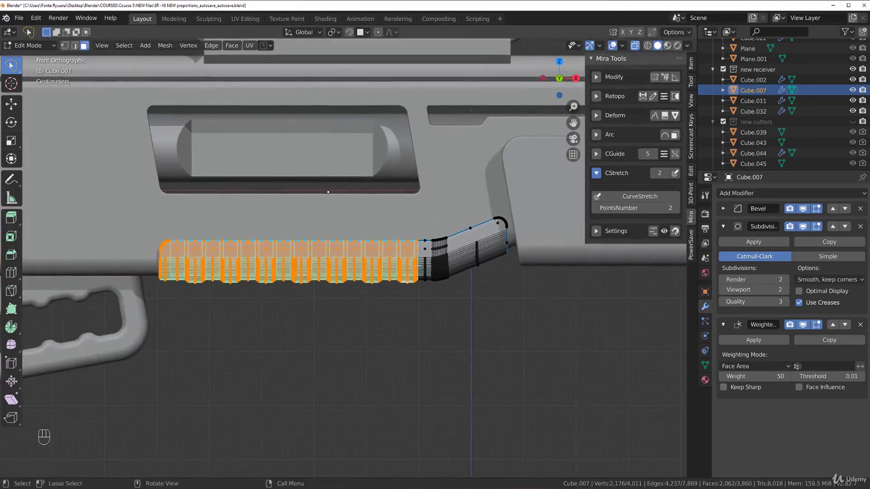
scroll(428, 267, up, 3)
key(Tab)
key(Tab)
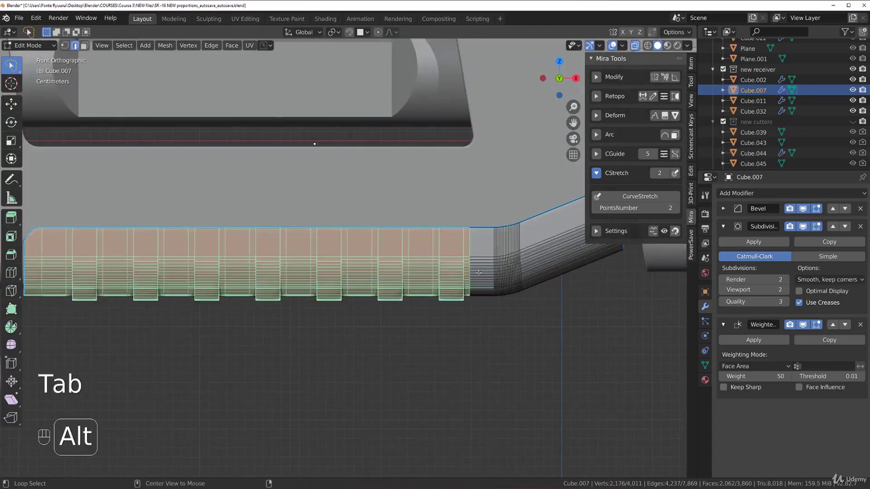
alt+click(470, 260)
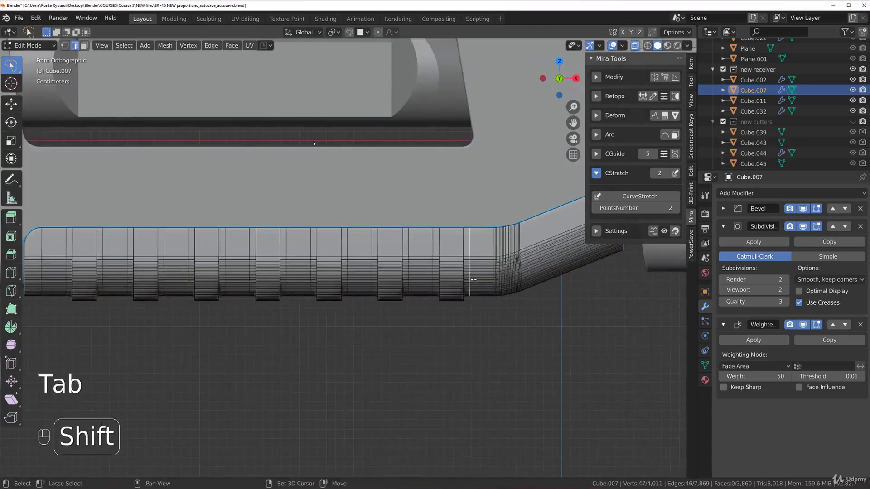
key(shift+s)
click(428, 246)
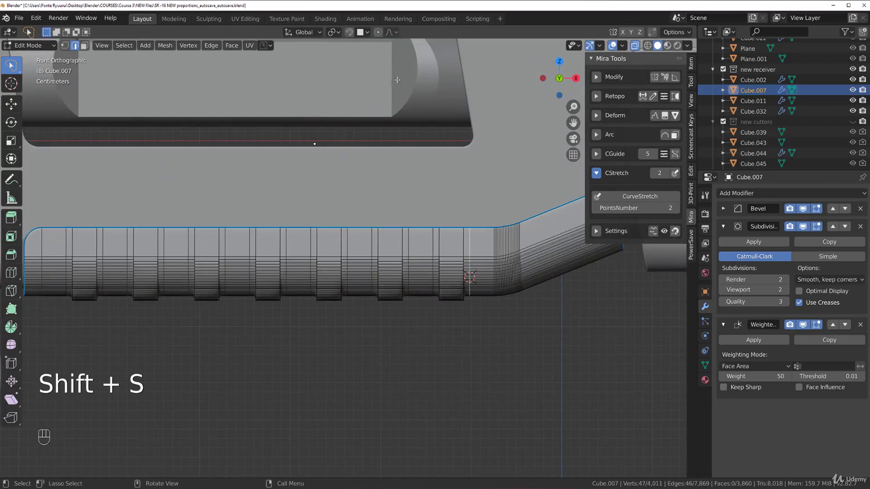
click(335, 32)
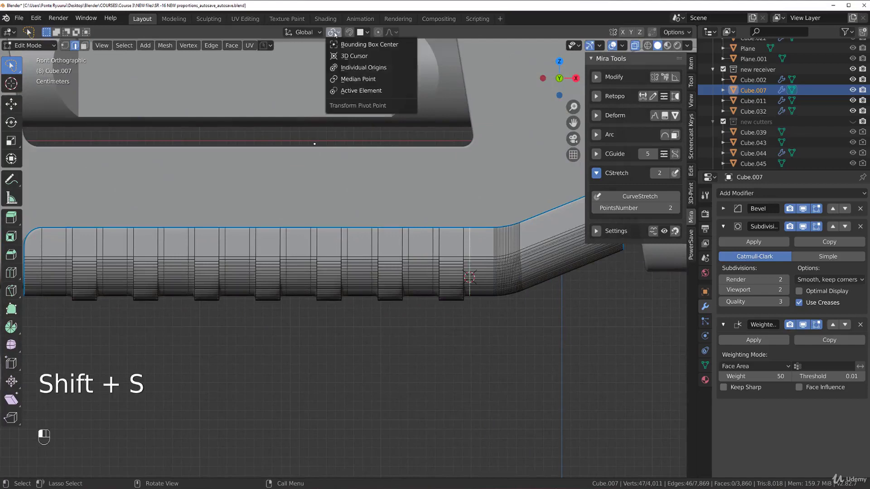
click(350, 57)
Step: Select all vertices of the strip's straight ribbed section and scale them to about 0.817 along X from the 3D cursor
scroll(346, 258, down, 3)
key(Tab)
click(314, 261)
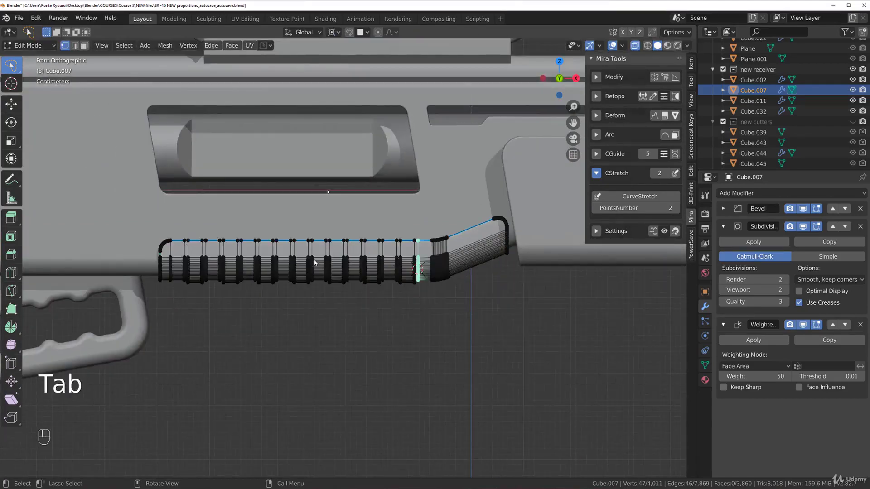
key(Tab)
click(375, 340)
key(b)
drag(119, 212, 424, 381)
key(s)
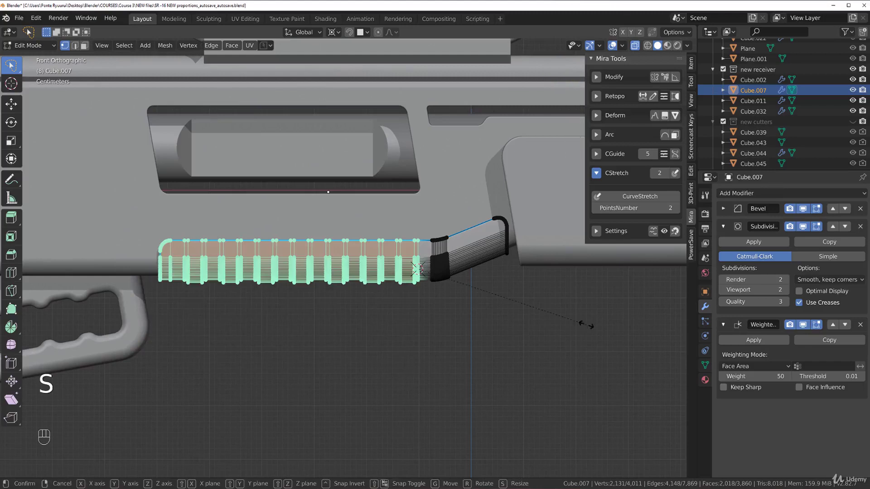
key(x)
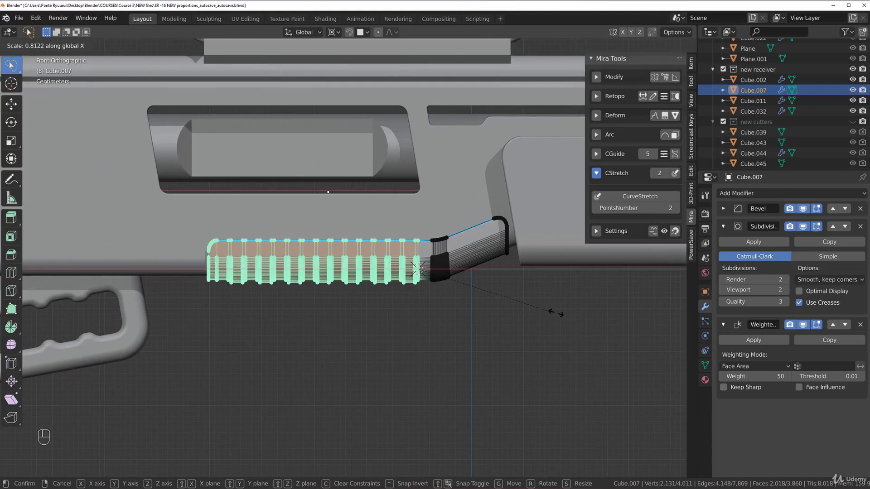
click(808, 231)
Step: Disable the strip's Subdivision modifier in the viewport, scale the ribbed section by about 1.096 along X and return to Object Mode
click(804, 227)
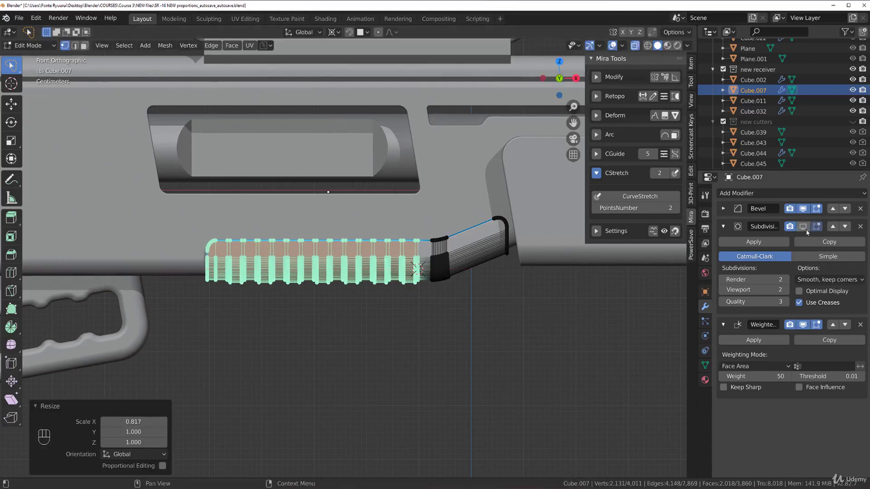
key(s)
key(x)
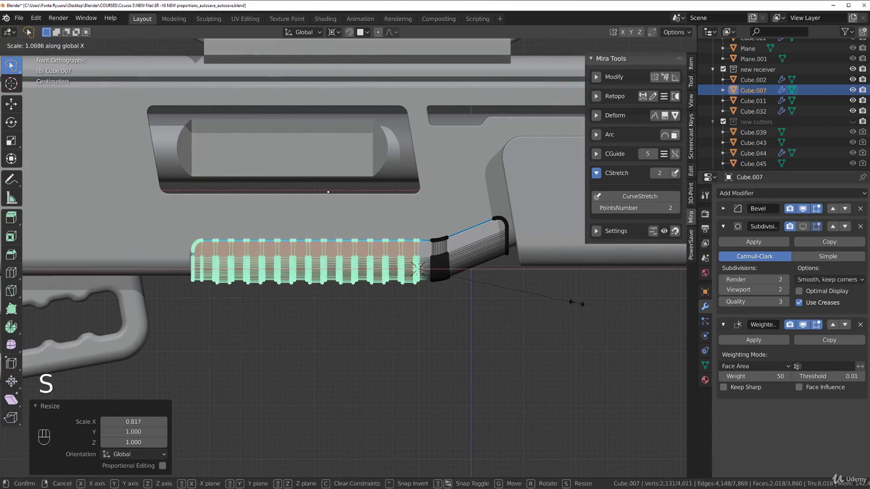
click(583, 303)
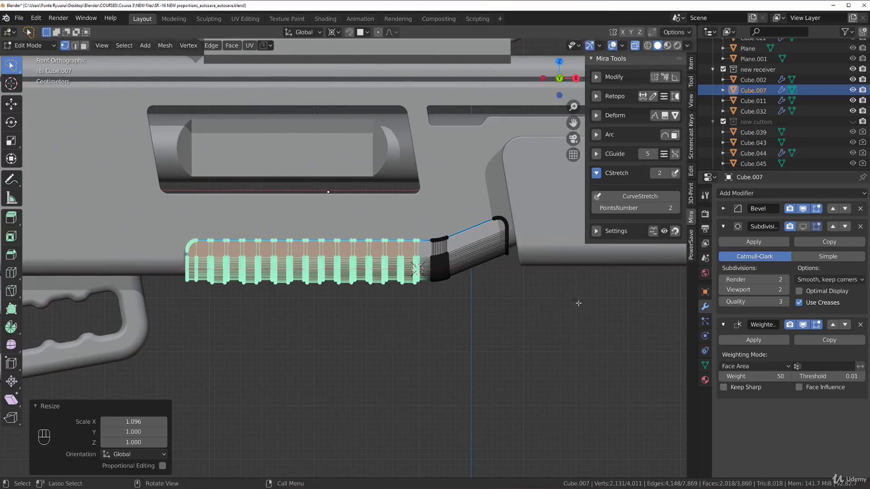
scroll(521, 281, down, 3)
scroll(457, 254, up, 4)
key(Tab)
scroll(306, 284, down, 3)
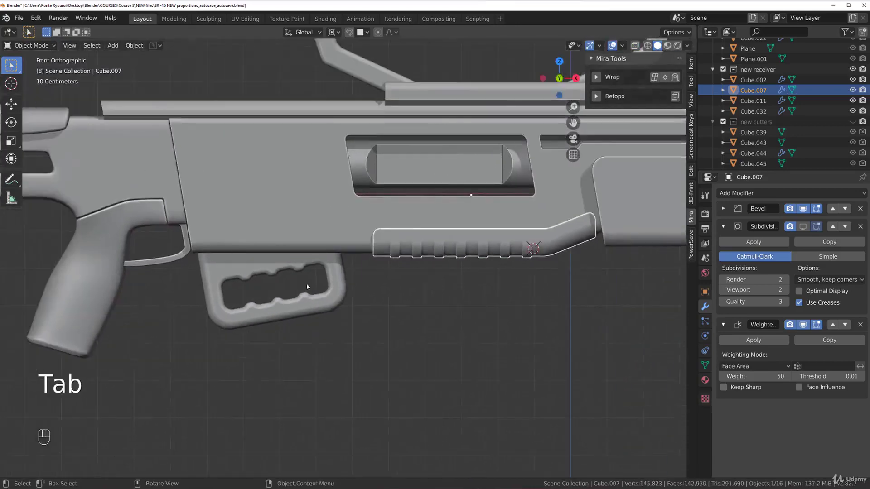
Step: Move the magazine handle about 0.0417 m along X toward the ribbed strip and deselect it
scroll(295, 269, down, 1)
click(298, 272)
key(g)
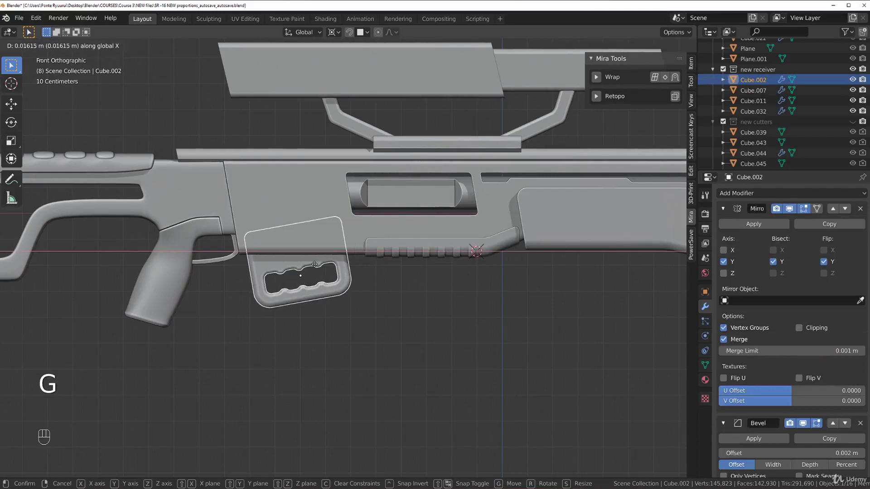
click(321, 264)
scroll(259, 240, up, 2)
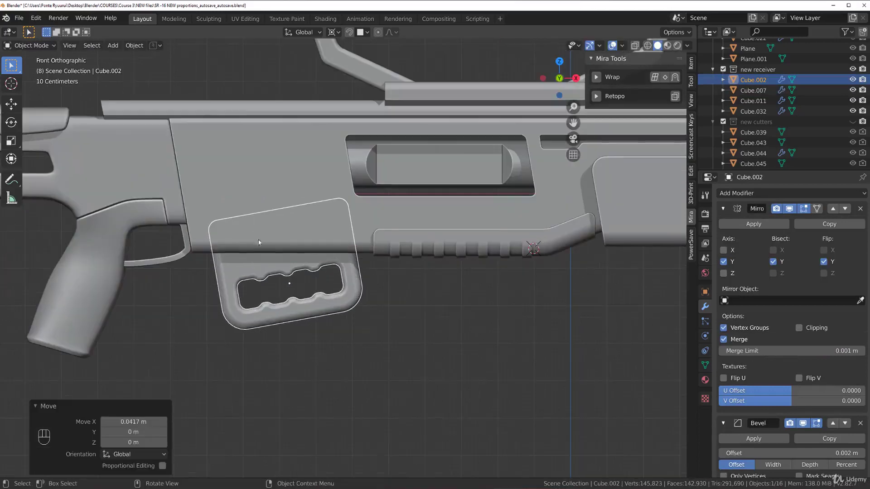
click(201, 311)
Step: Check the proportions of the ribbed strip, magazine handle and whole rifle from the front
scroll(254, 281, down, 6)
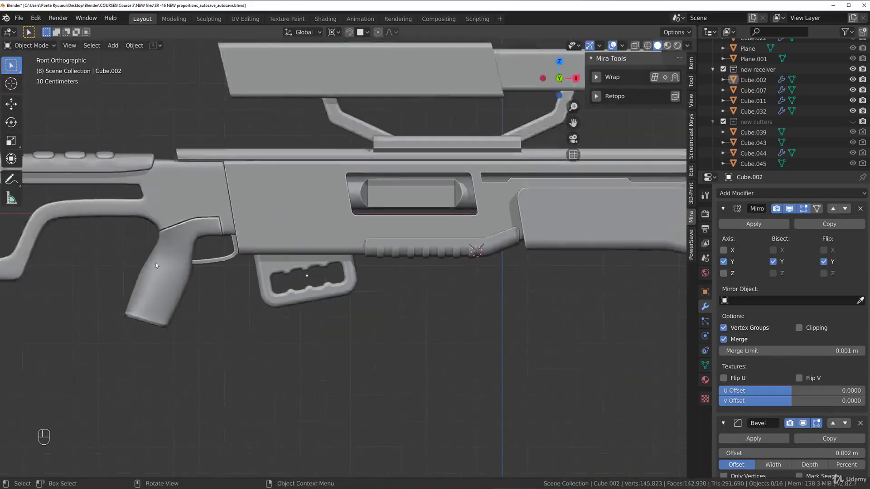
shift+middle_drag(330, 278, 245, 271)
scroll(305, 261, up, 4)
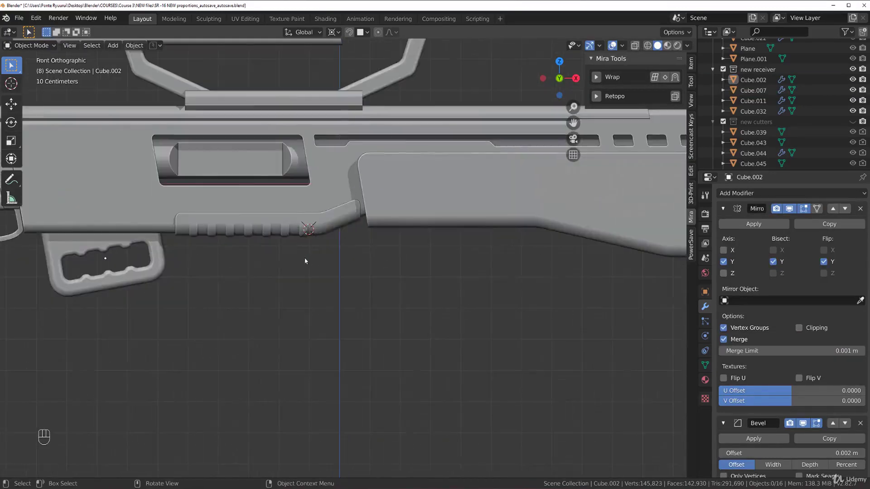
scroll(308, 261, down, 5)
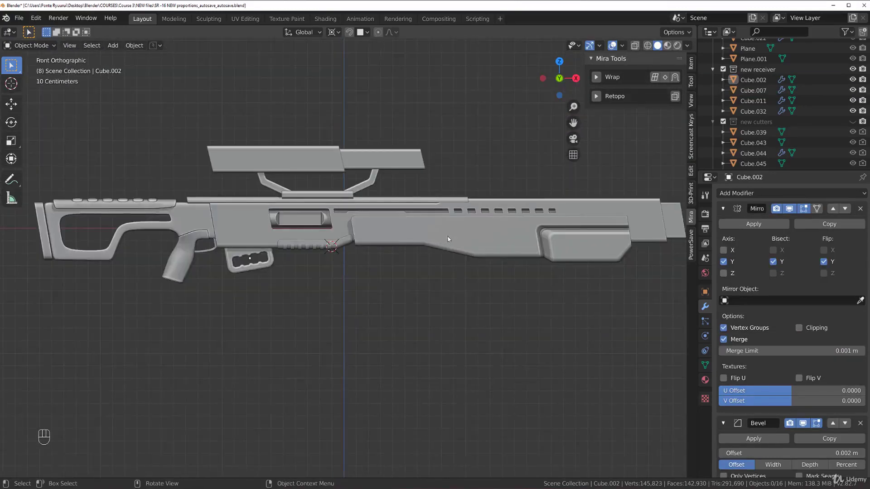
shift+middle_drag(420, 227, 377, 224)
shift+middle_drag(377, 225, 393, 223)
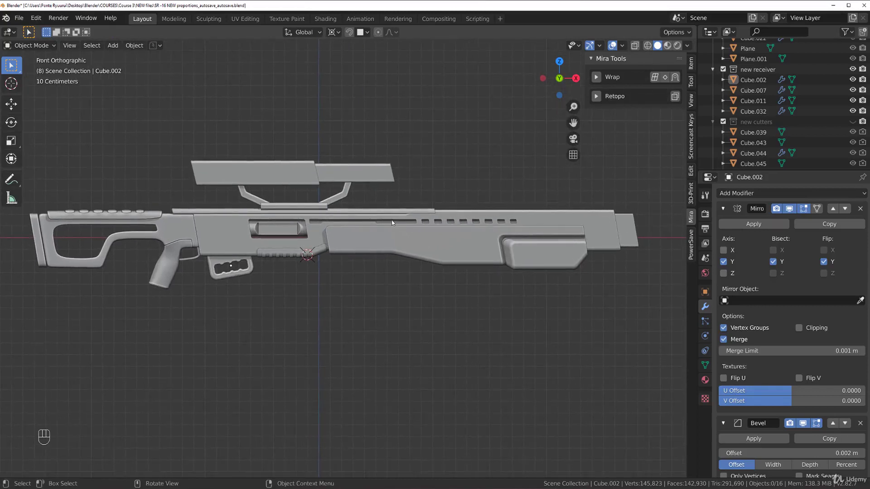